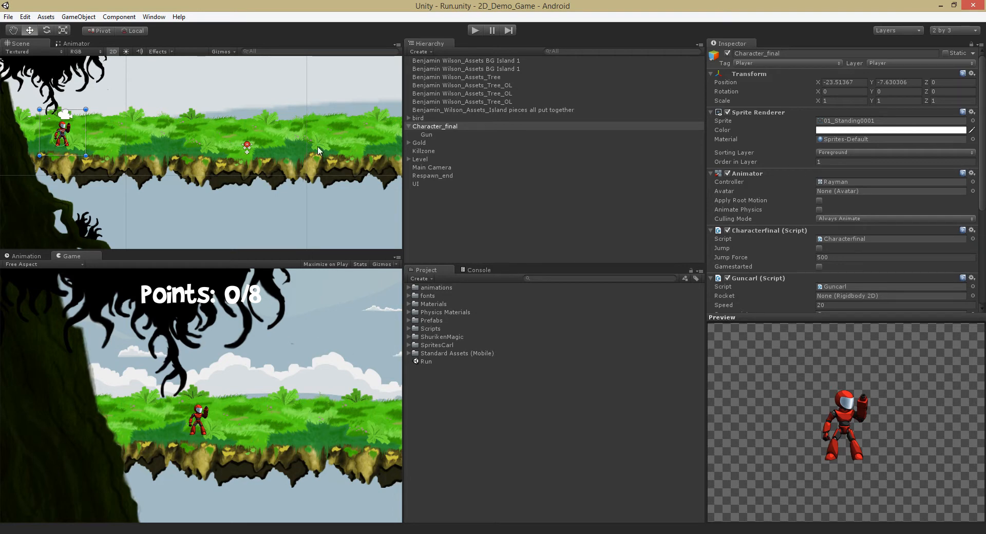
- Nudge the long grass island under the character slightly along X to -36.53538, leaving nothing selected
left_click(206, 142)
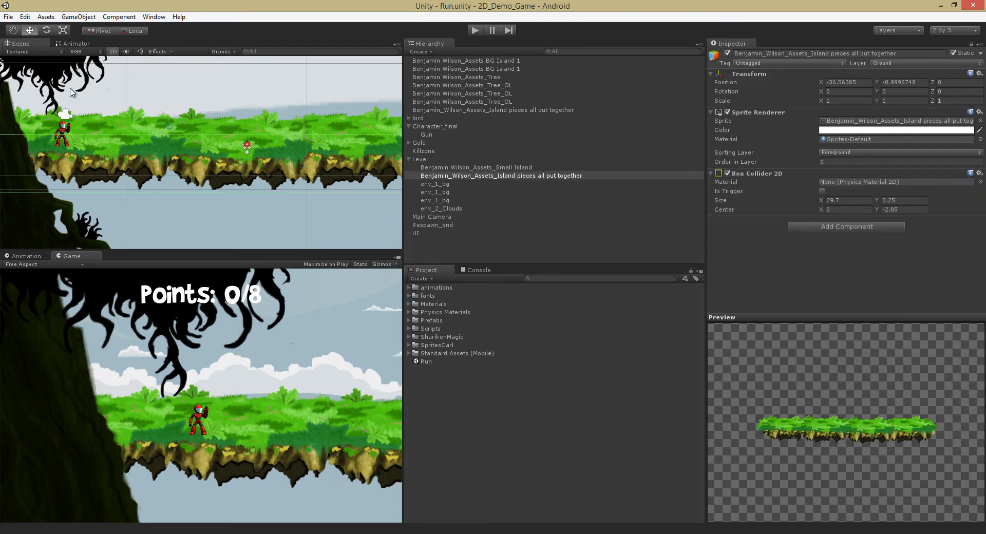
left_click_drag(197, 181, 198, 181)
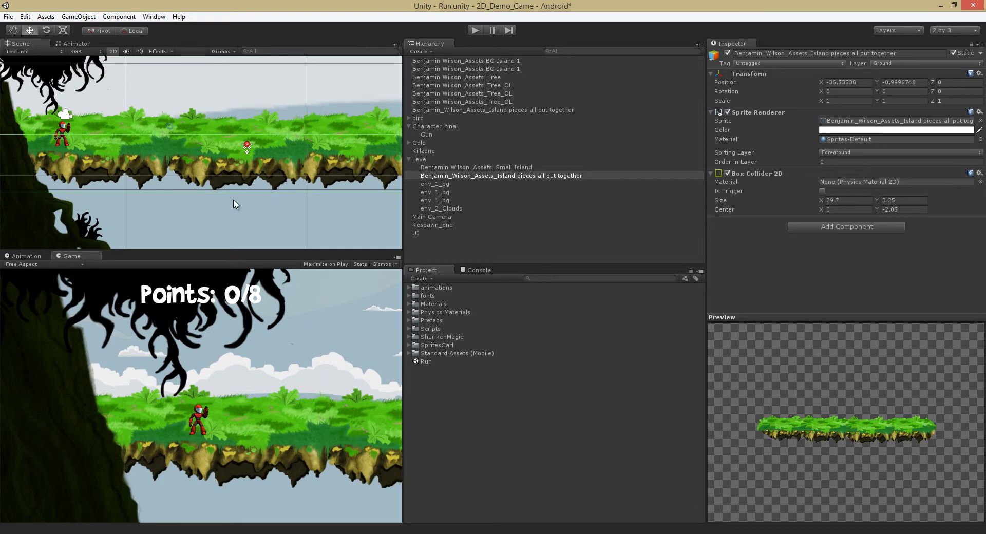
left_click(248, 230)
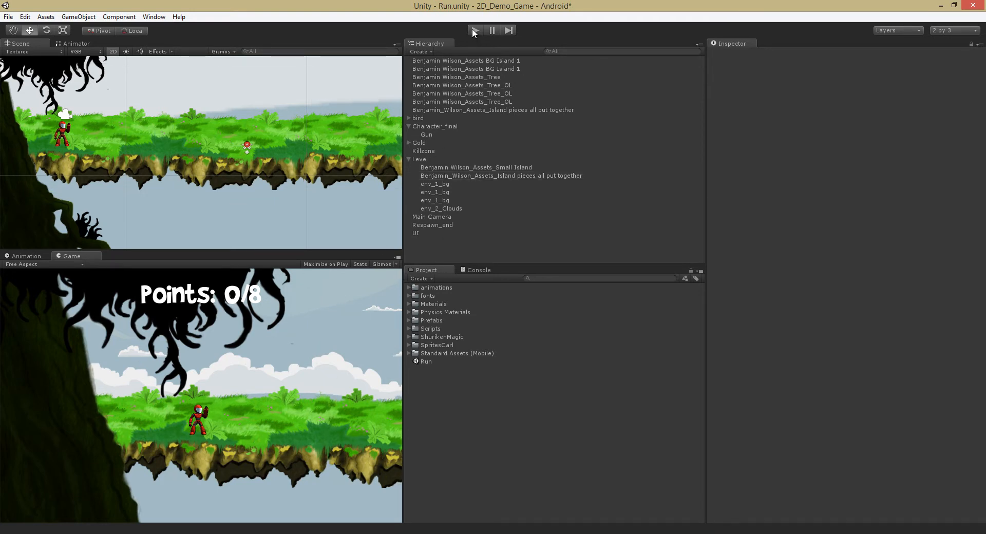
- Maximize the Game view and run the demo scene in play mode
left_click(397, 257)
left_click(424, 269)
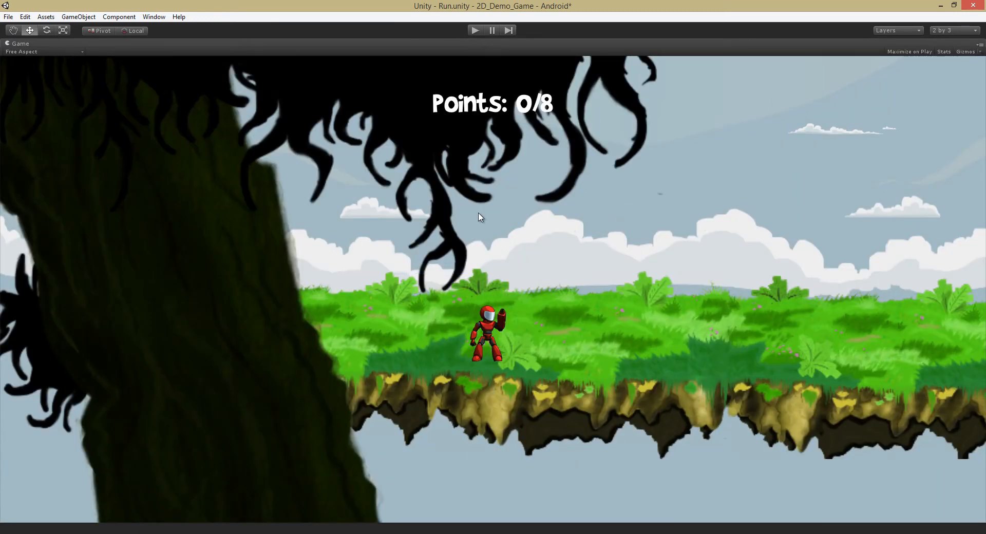
left_click(474, 30)
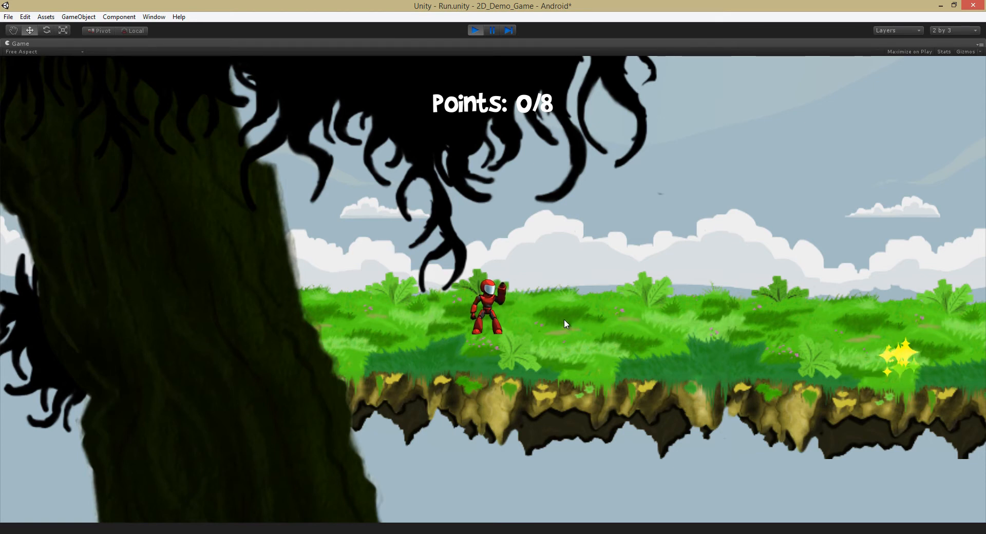
- Playtest the demo level by running the character forward and jumping across the floating islands to collect sparkles
key("Right")
key("space")
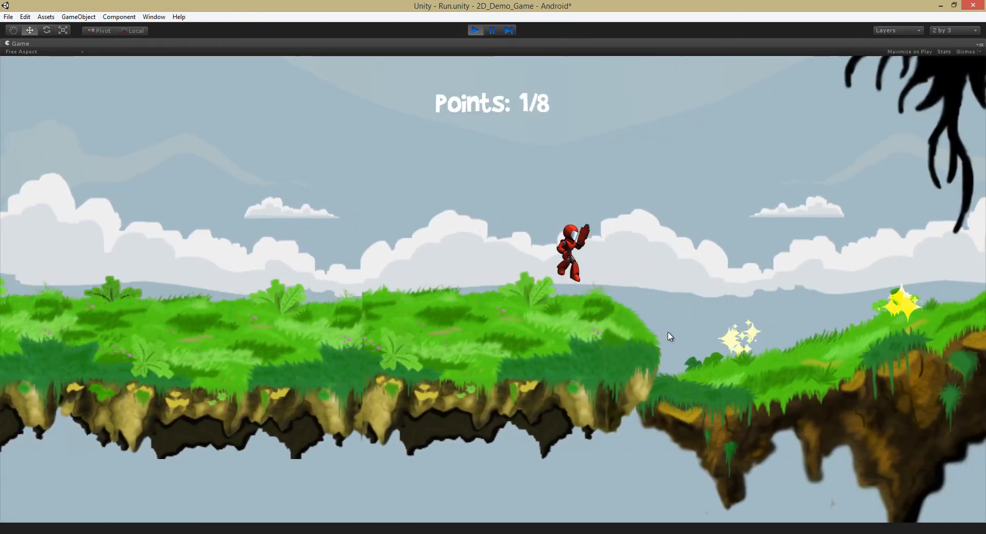
key("space")
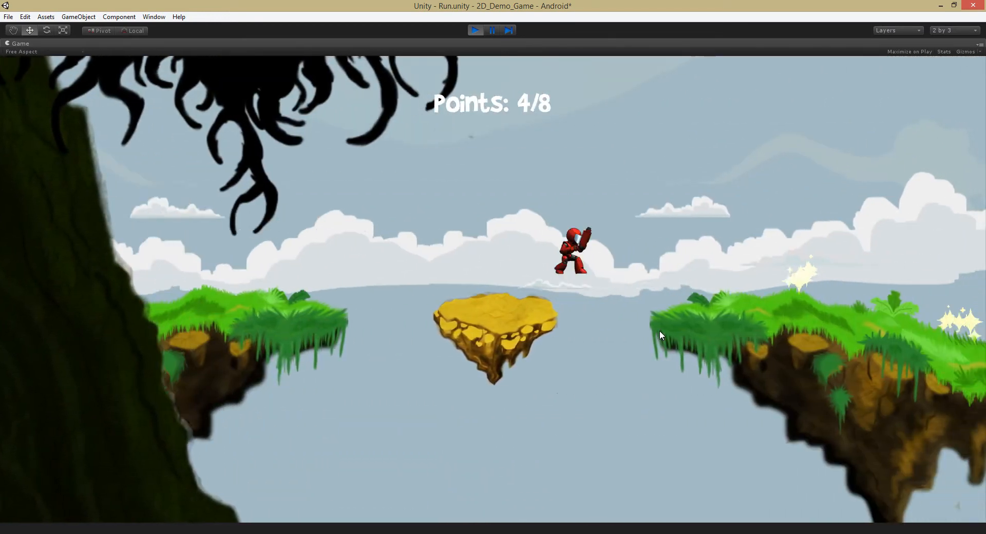
key("space")
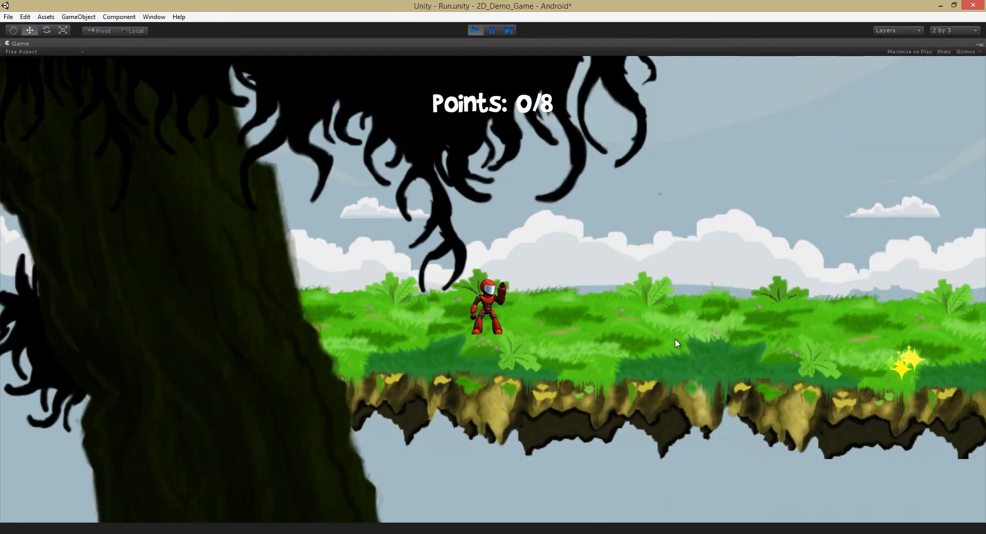
key("Right")
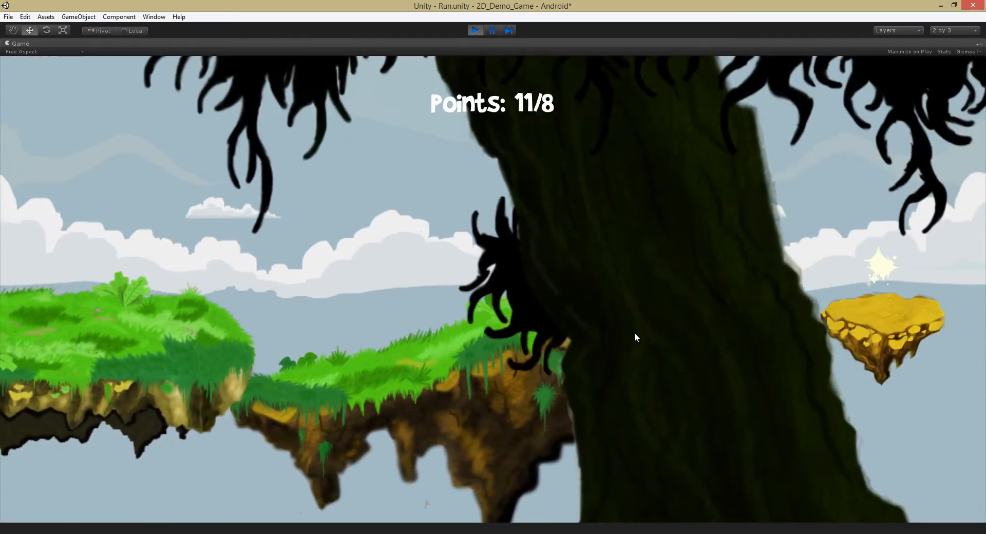
left_click(631, 338)
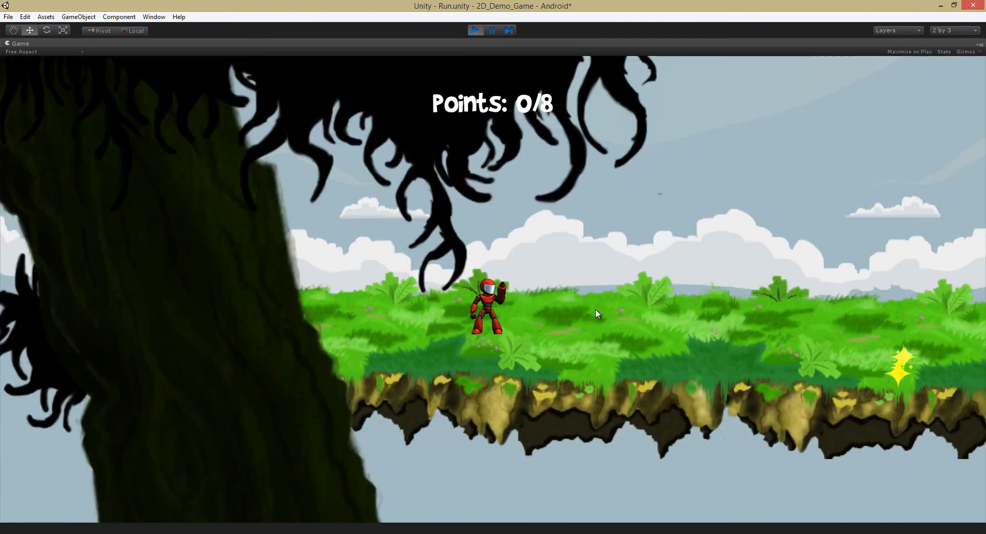
- Stop the playtest and restore the Game view to its normal size in the editor layout
left_click(474, 30)
left_click(979, 45)
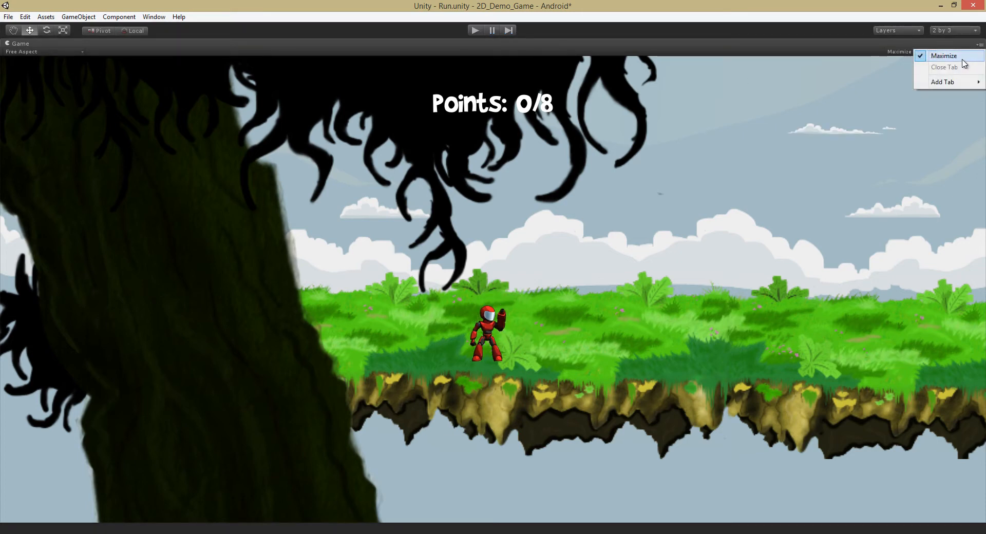
left_click(953, 57)
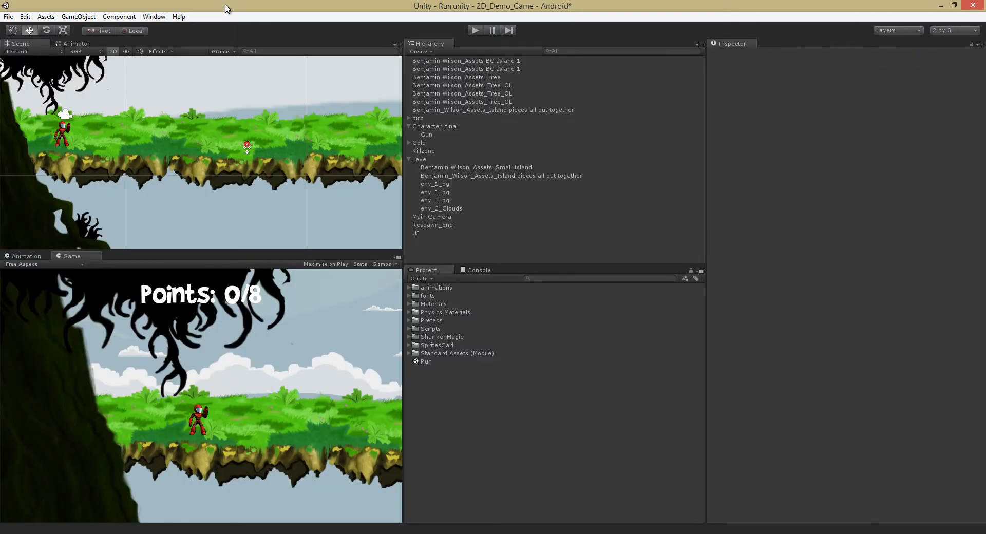
- Create a new project named New Unity Platform Game in the Documents folder and dismiss the welcome window
left_click(9, 16)
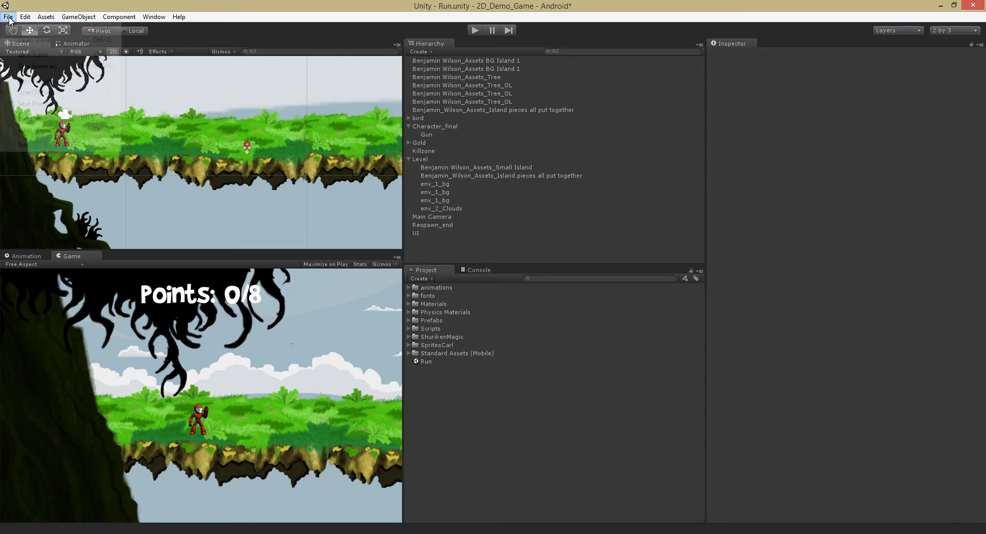
left_click(55, 82)
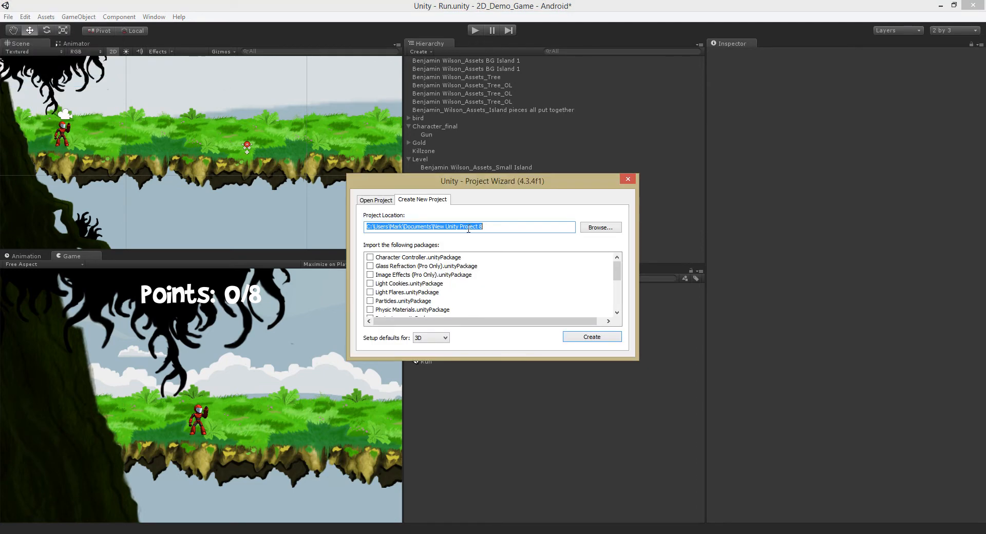
left_click(512, 227)
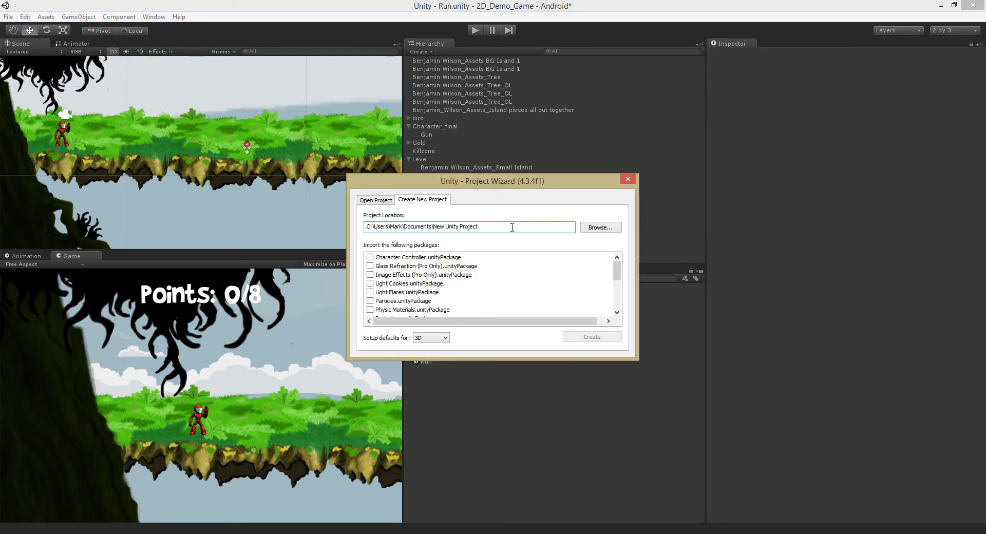
key("BackSpace")
key("BackSpace")
key("BackSpace")
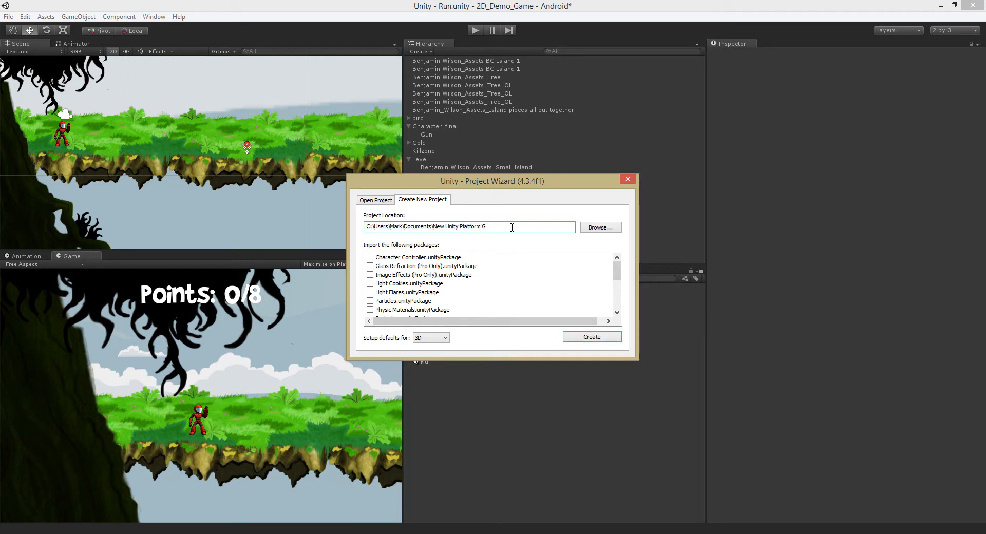
key("Return")
left_click(524, 291)
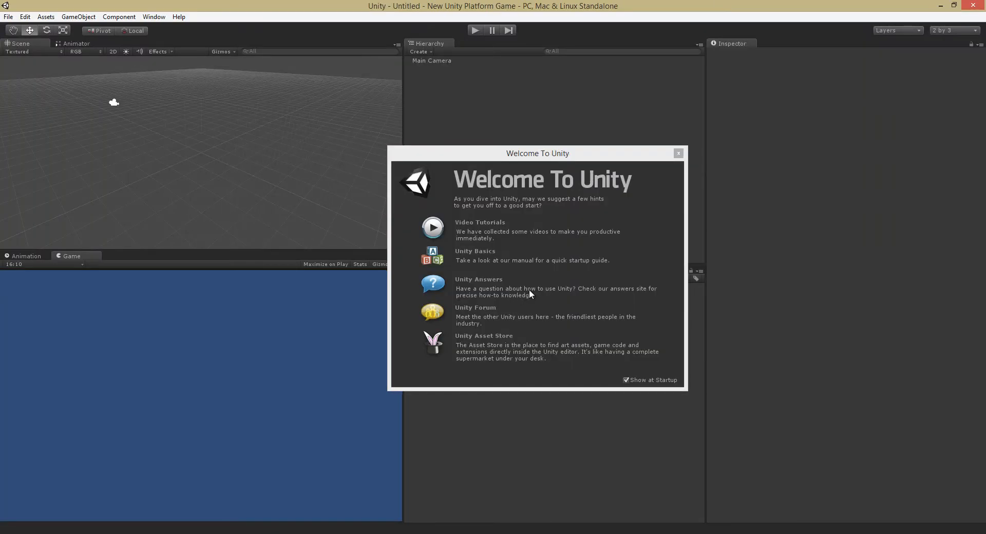
left_click(678, 153)
- Switch the Scene view to 2D and set the project's Default Behavior Mode to 2D in the editor settings
left_click(113, 51)
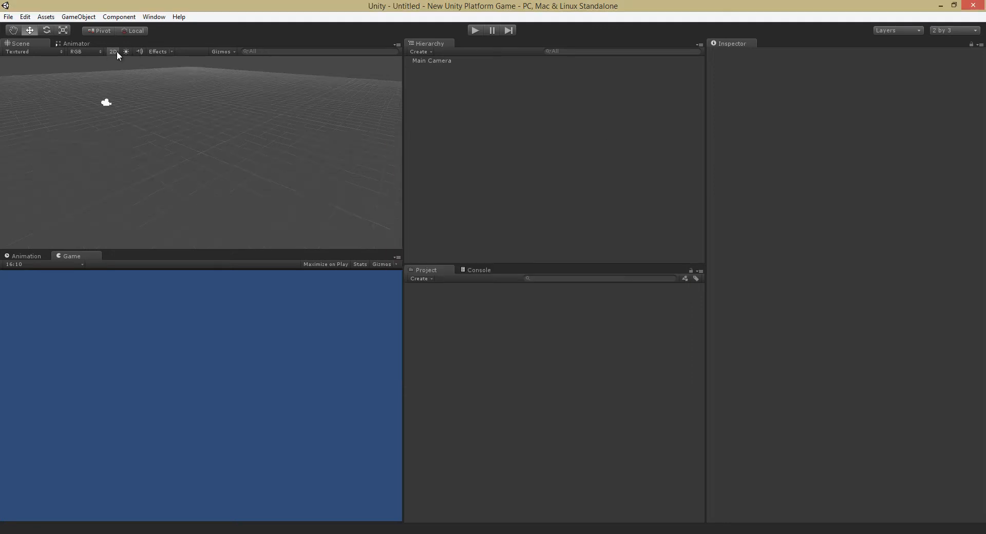
left_click(25, 16)
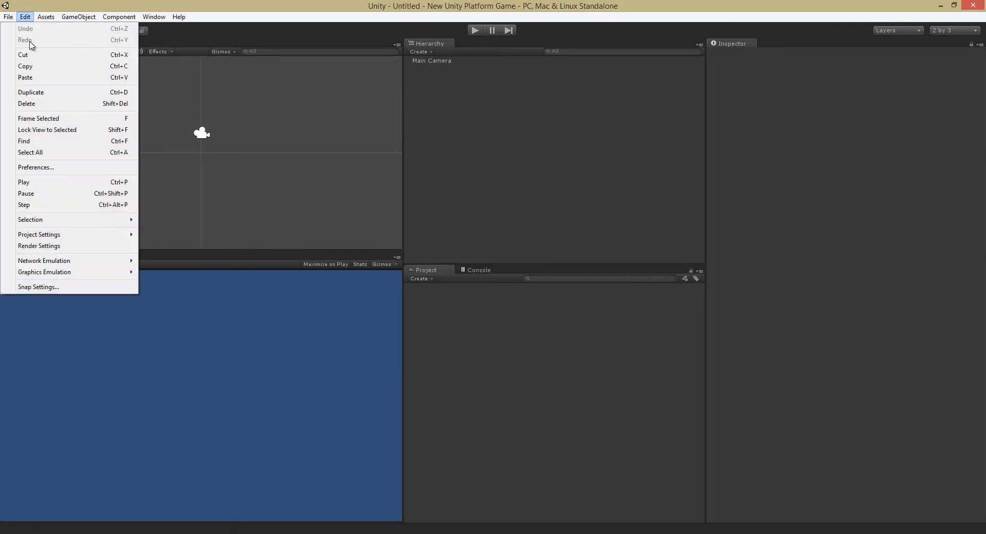
mouse_move(52, 235)
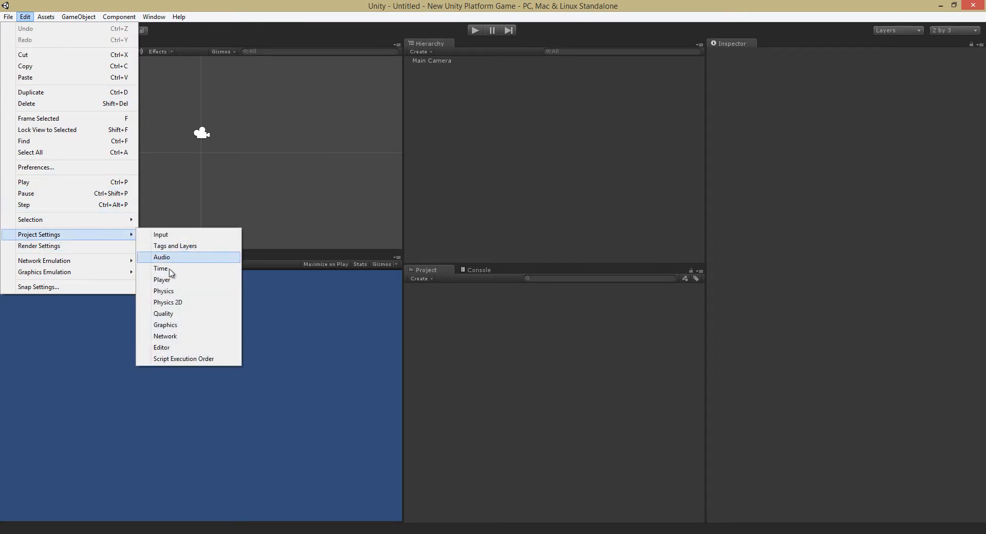
left_click(190, 347)
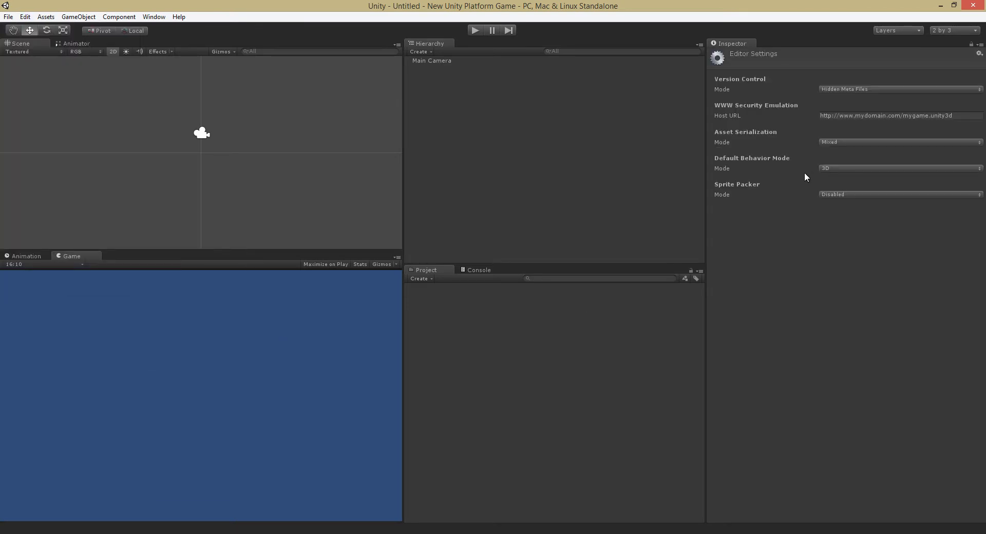
left_click(834, 167)
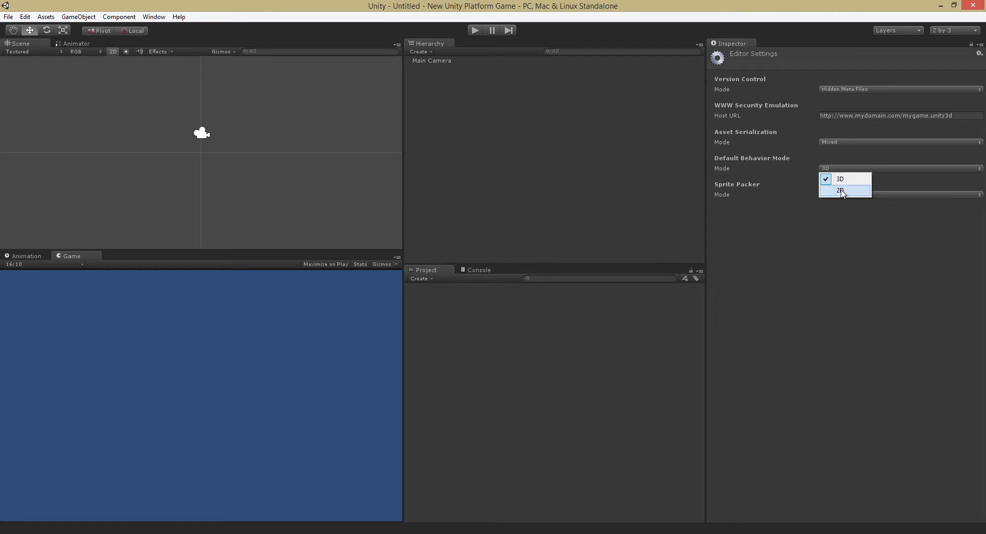
left_click(847, 188)
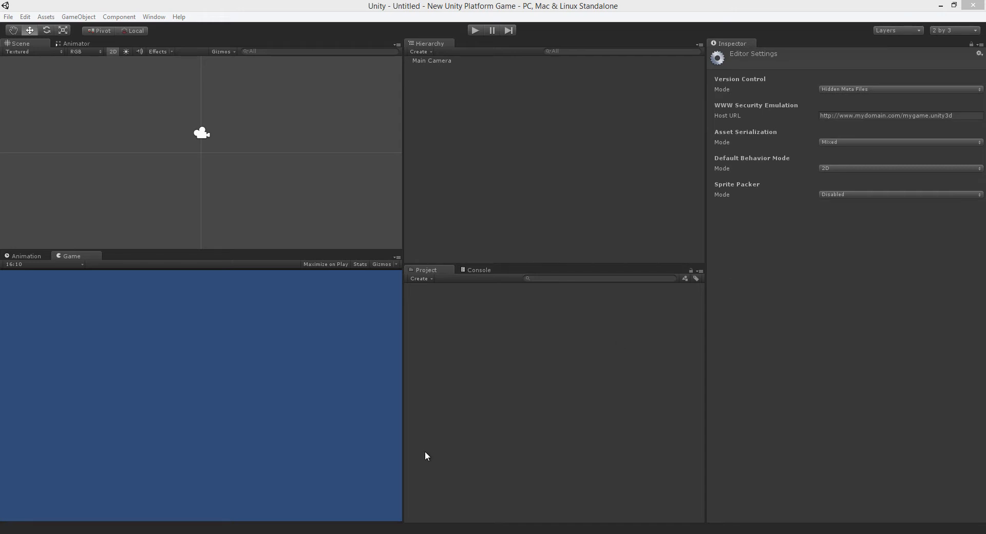
- Import the Platform Game Sprites and Scripts folders from the desktop's Content folder in File Explorer into the Unity project's assets
left_click(246, 533)
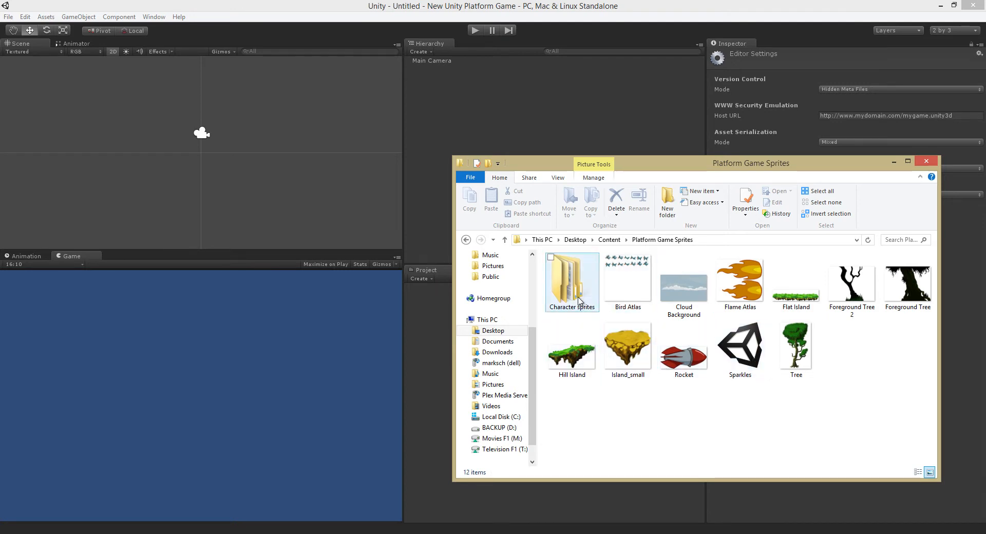
left_click(621, 241)
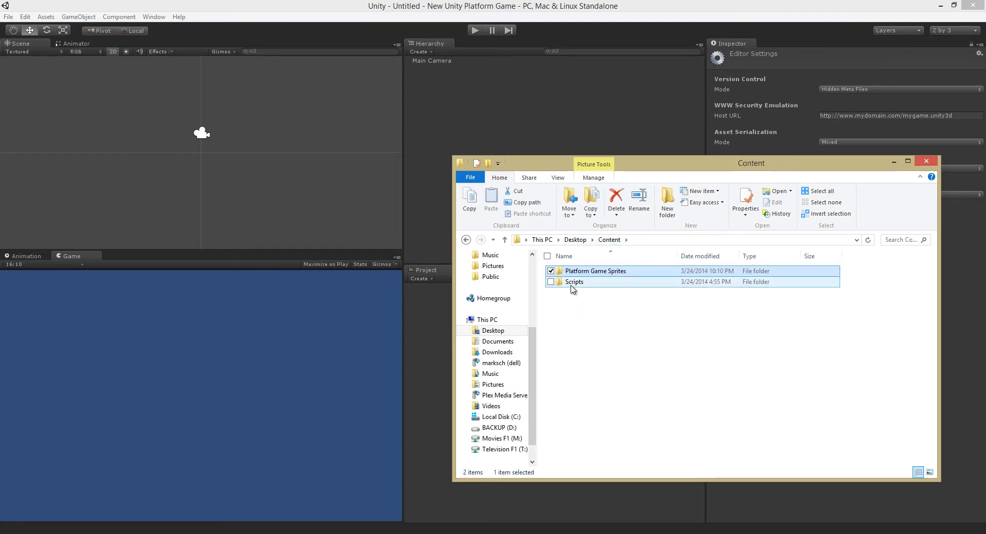
double_click(572, 282)
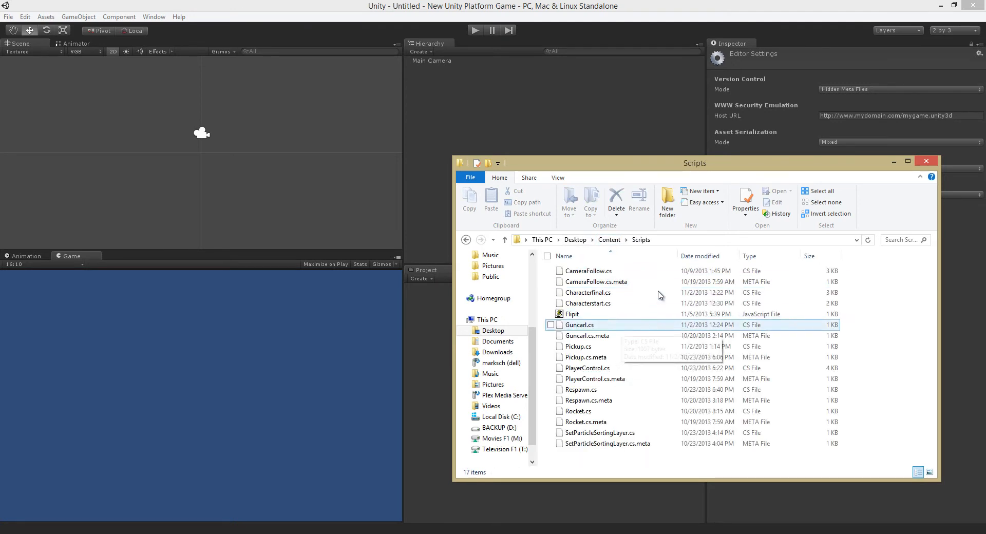
left_click(608, 240)
left_click_drag(675, 176, 902, 151)
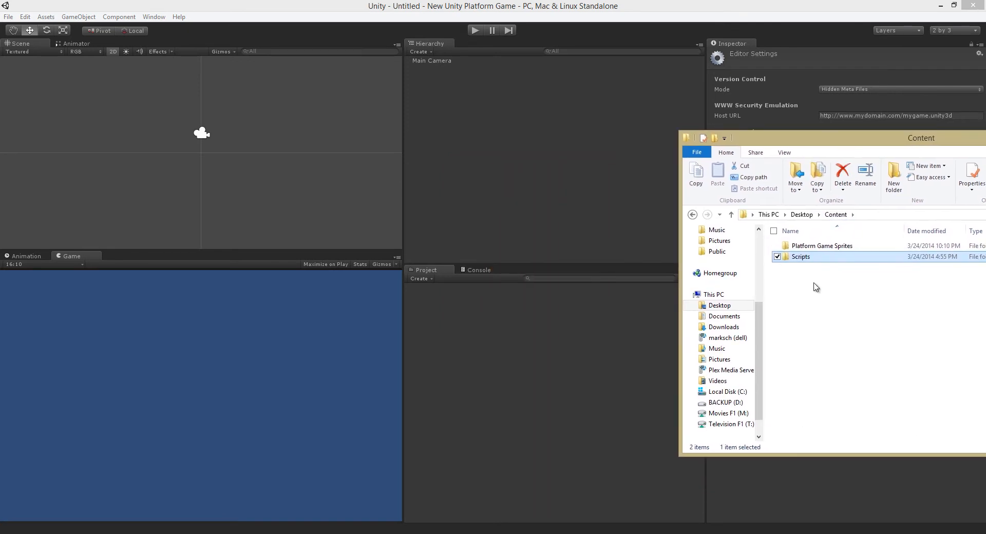
left_click_drag(839, 307, 546, 337)
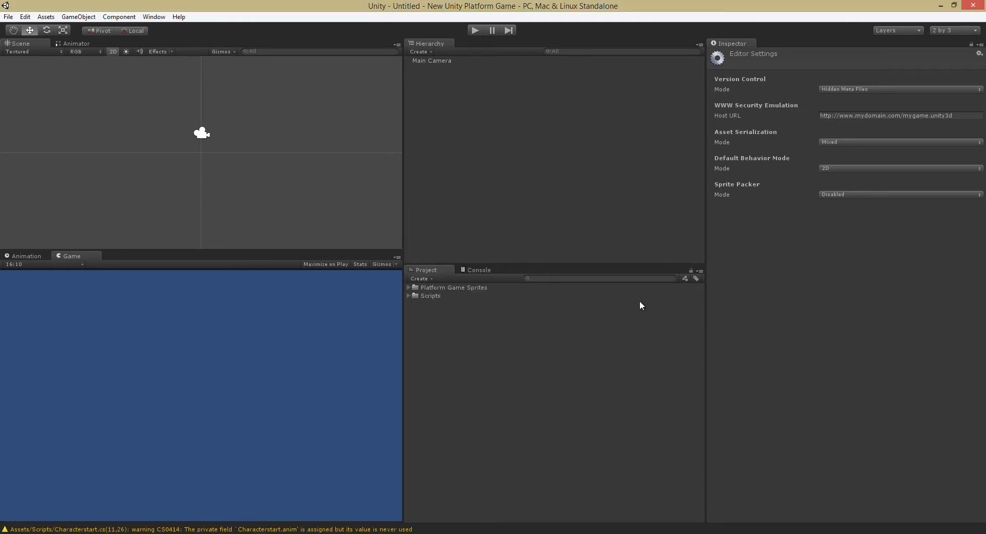
- Set the Project panel to the Two Columns Layout
left_click(954, 30)
left_click(830, 283)
left_click(700, 271)
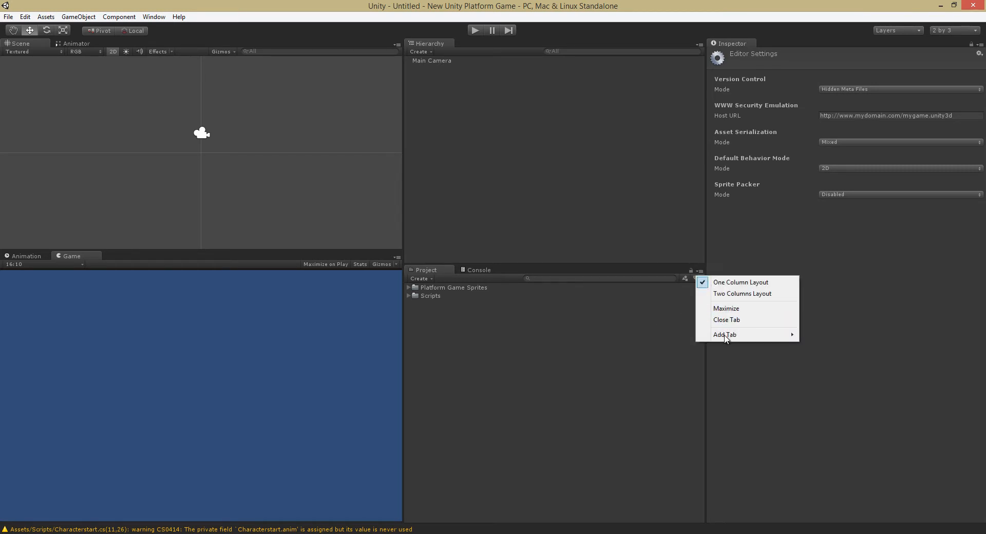
left_click(741, 295)
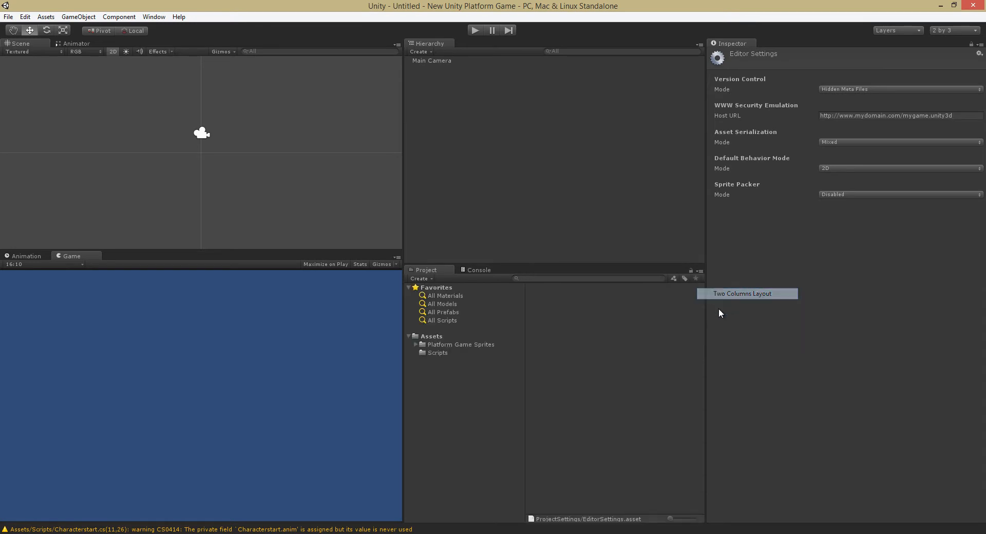
- Show the Platform Game Sprites folder's contents as large thumbnails and widen the asset area of the Project panel
left_click(453, 345)
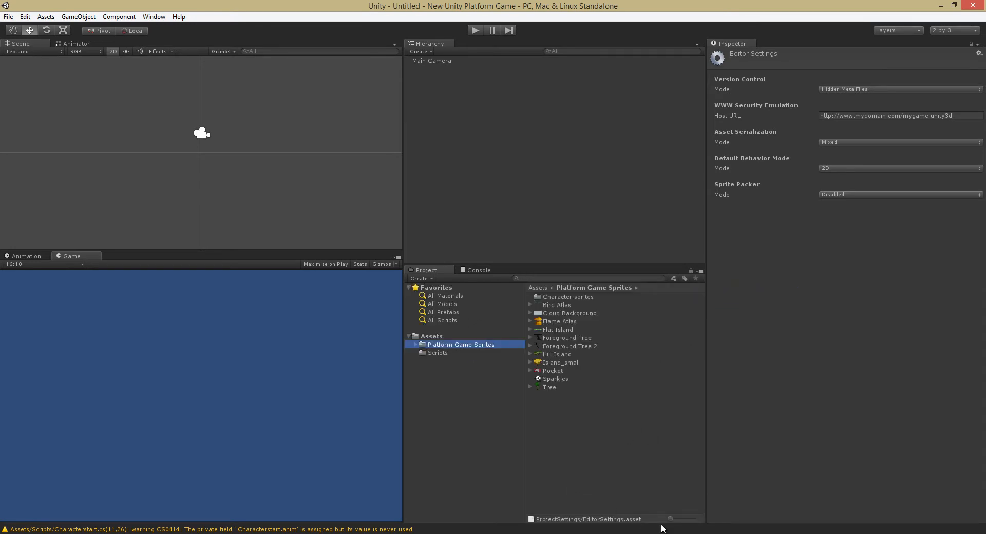
left_click_drag(670, 518, 690, 520)
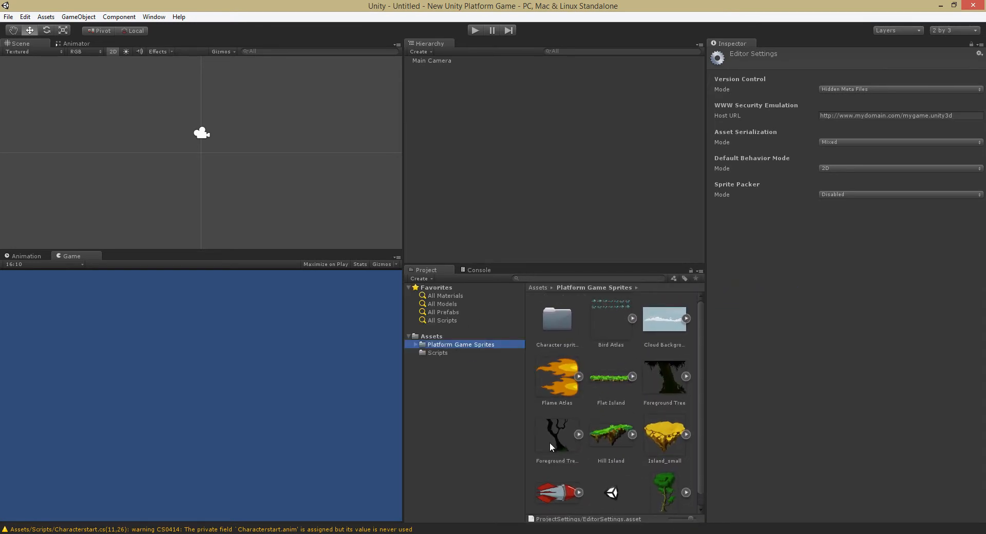
left_click_drag(524, 414, 471, 414)
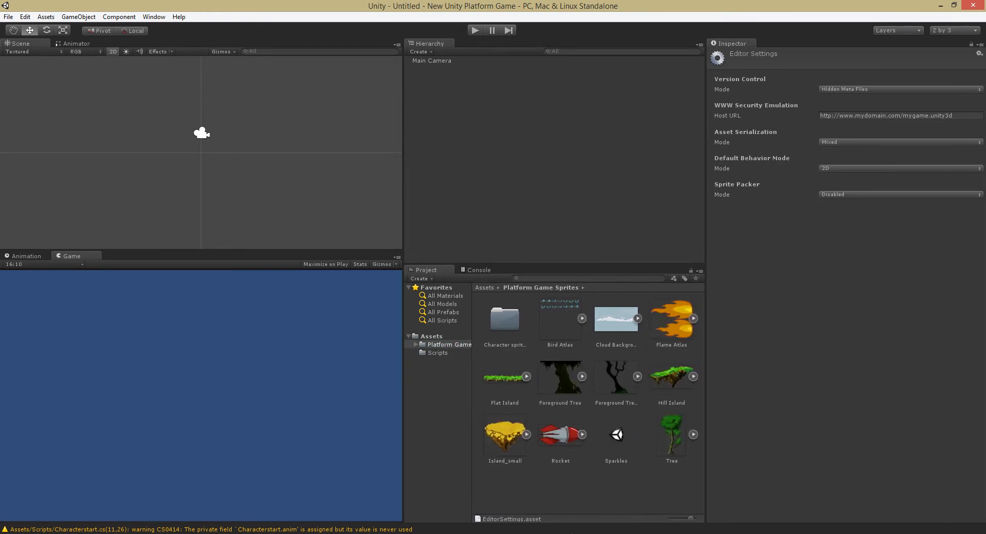
left_click(698, 519)
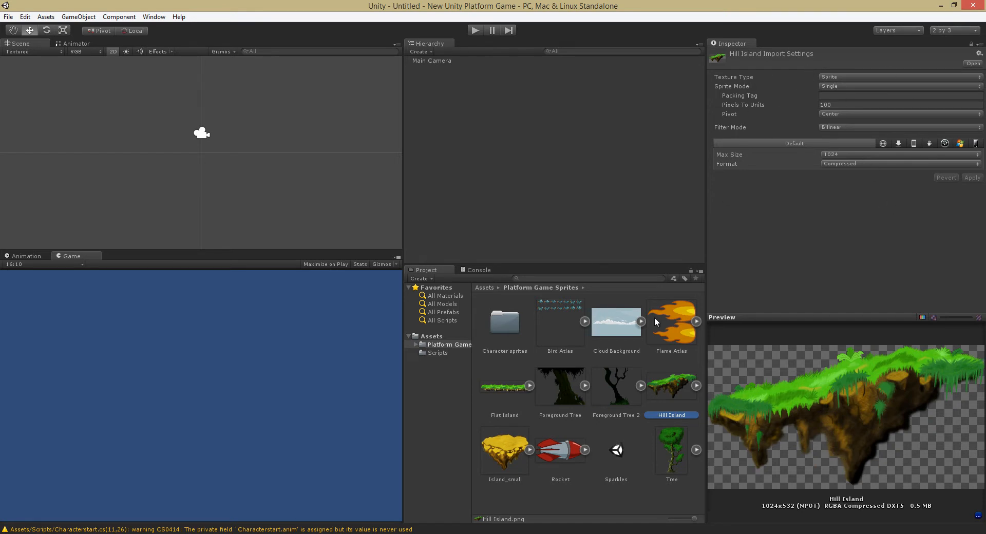
- Look through the imported Foreground Tree 2, Cloud Background, Flame Atlas and Hill Island sprites
left_click(632, 370)
left_click(630, 326)
left_click(678, 325)
left_click(669, 379)
- Add the Hill Island sprite to the scene to the right of the Main Camera
left_click(438, 60)
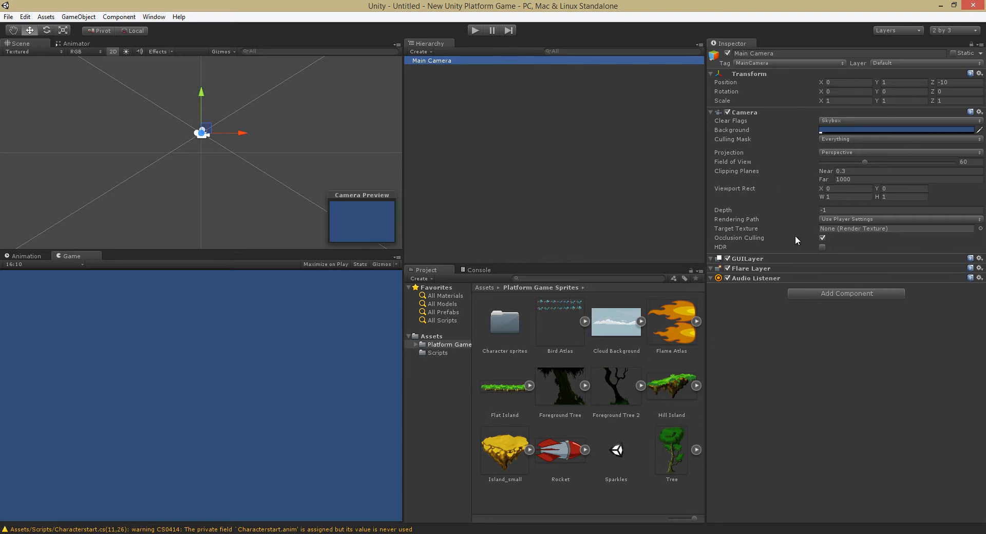
left_click(668, 386)
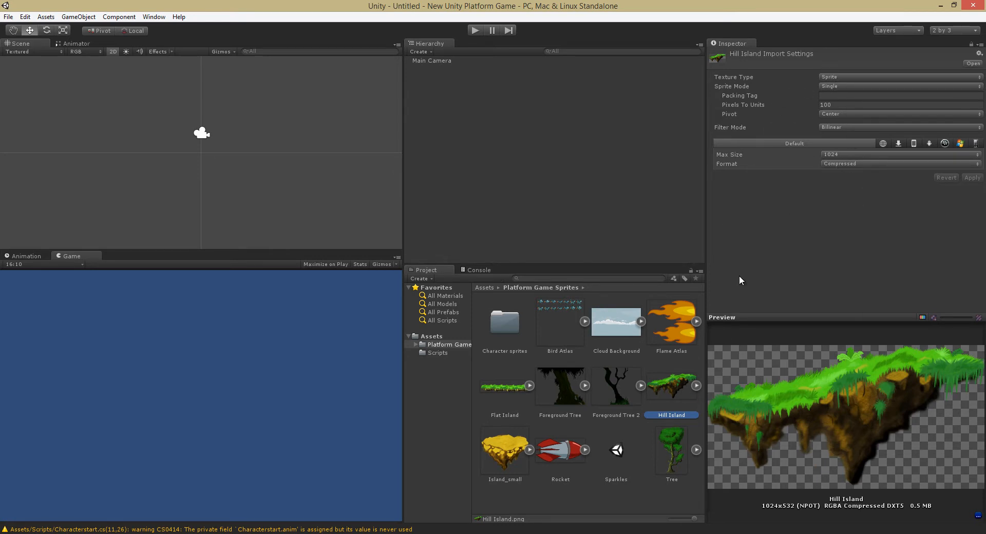
left_click_drag(685, 373, 297, 137)
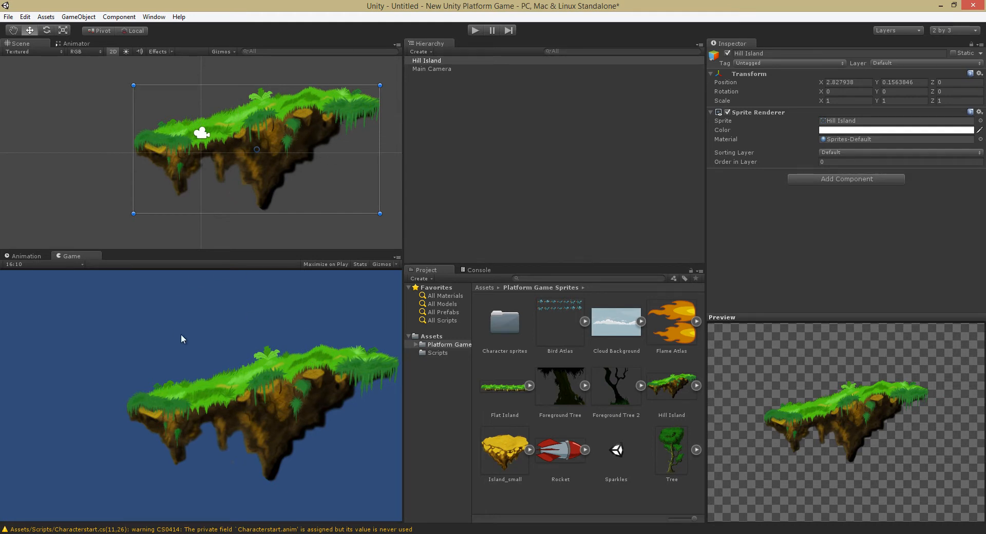
- Reposition Hill Island at about X 5.75, Y -1.46 and nudge the Main Camera slightly left in the scene
left_click_drag(250, 166, 329, 171)
left_click(426, 69)
mouse_move(229, 131)
left_mouse_down()
mouse_move(353, 131)
mouse_move(214, 132)
mouse_move(226, 130)
left_mouse_up()
left_click_drag(367, 154, 325, 158)
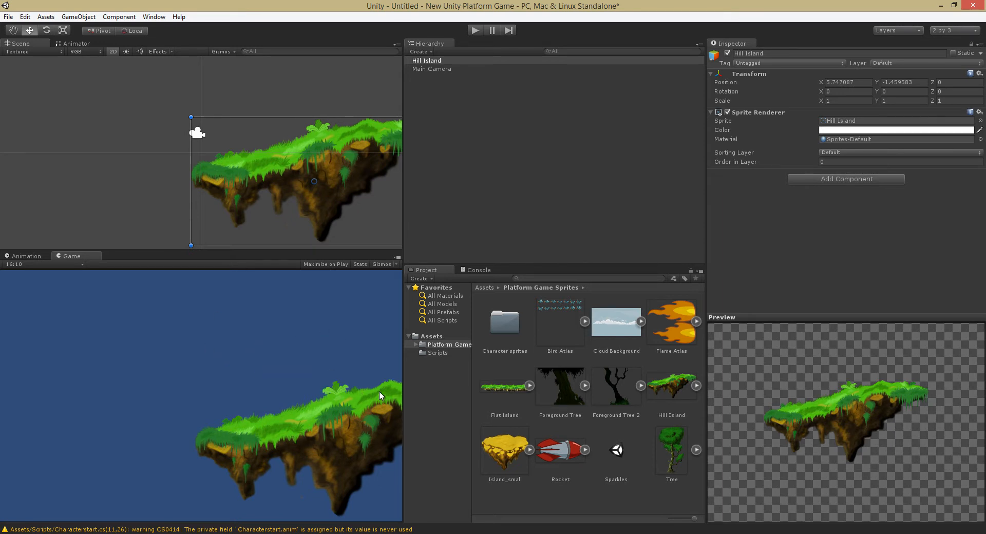
- Review the Game view's aspect ratio options and keep 16:10 selected
left_click(29, 256)
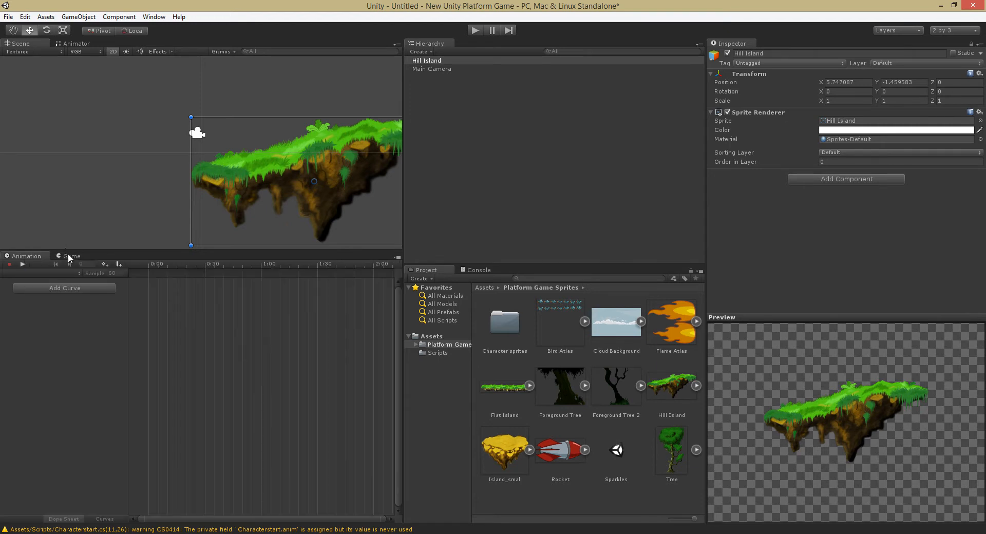
left_click(67, 254)
left_click(15, 264)
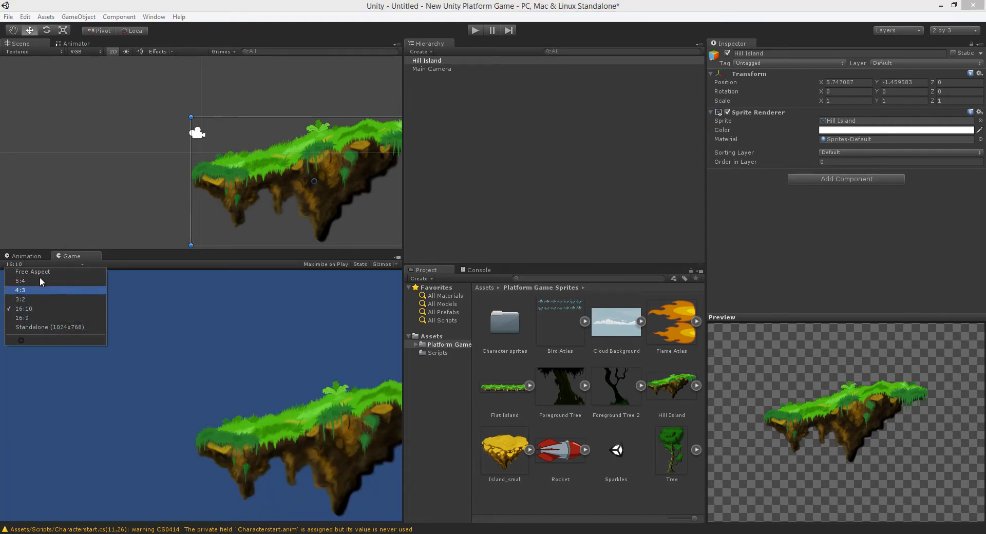
left_click(22, 310)
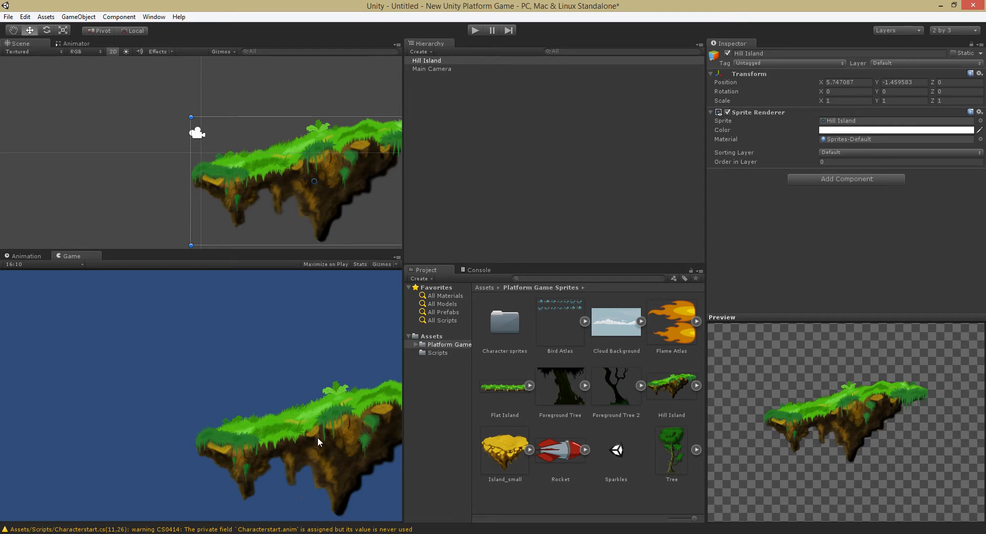
- Add the Flat Island sprite to the scene, scale it down to about 0.49 and undo its trial rotation
left_click_drag(505, 388, 143, 155)
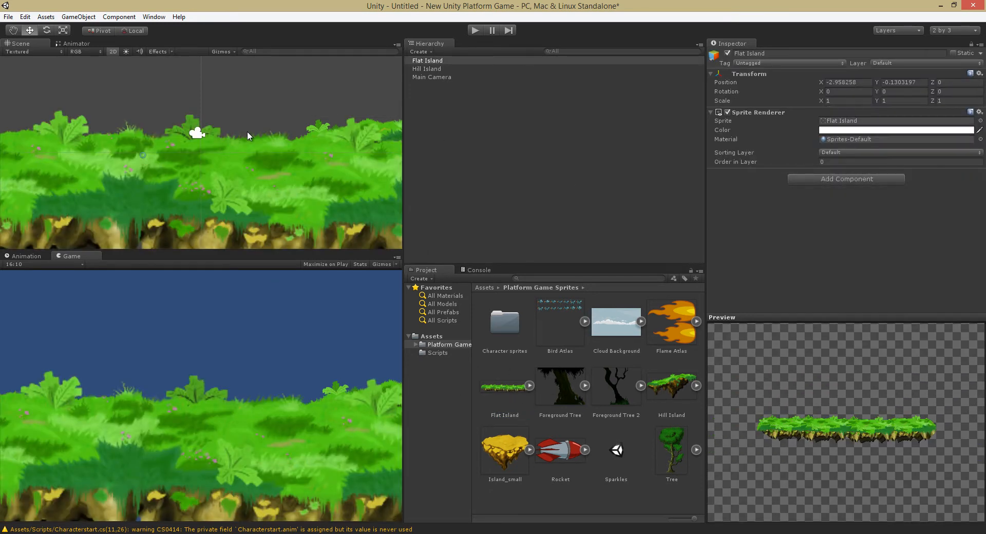
scroll(248, 135, "down", 8)
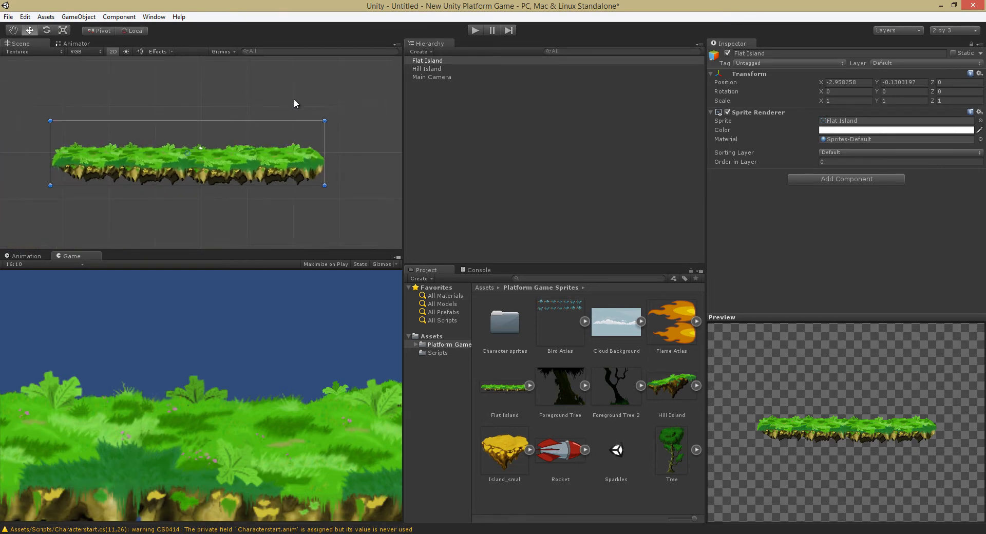
left_click_drag(323, 120, 216, 87)
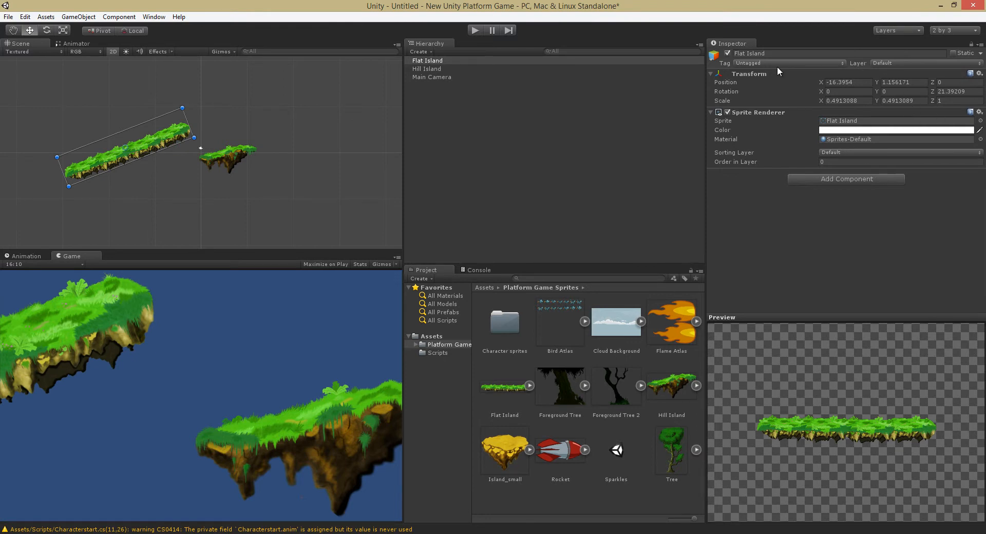
key("ctrl+z")
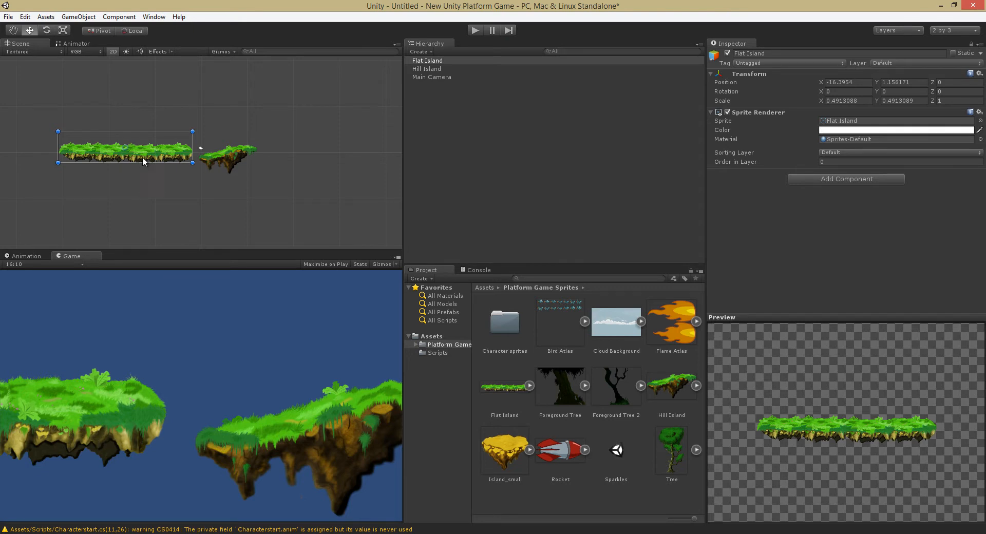
- Position Hill Island at about X 5.64, Y -0.57 and Flat Island at about X -15.7, Y -0.31, scaling Flat Island to about 0.41
mouse_move(143, 158)
left_mouse_down()
mouse_move(122, 171)
mouse_move(137, 164)
left_mouse_up()
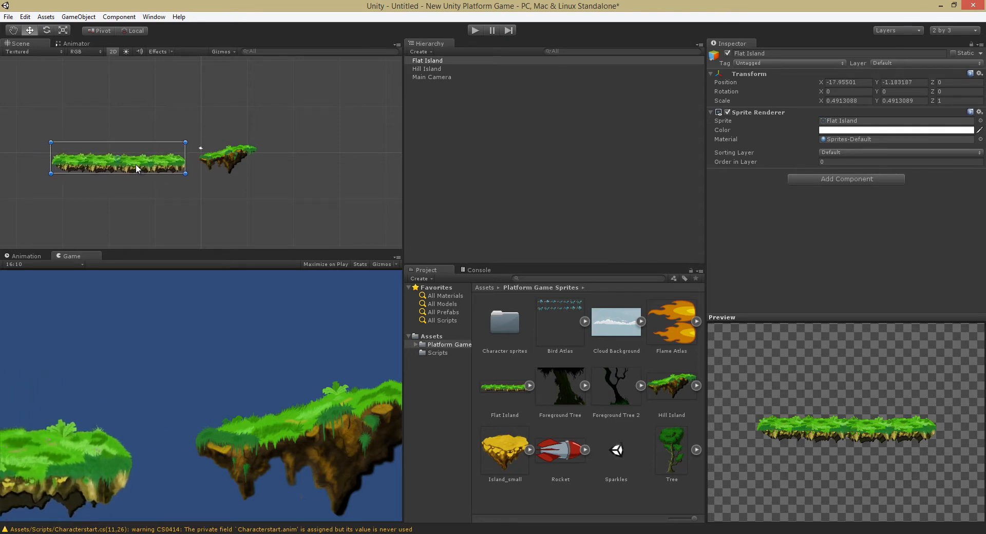
mouse_move(235, 152)
left_mouse_down()
mouse_move(251, 153)
mouse_move(237, 154)
mouse_move(241, 167)
left_mouse_up()
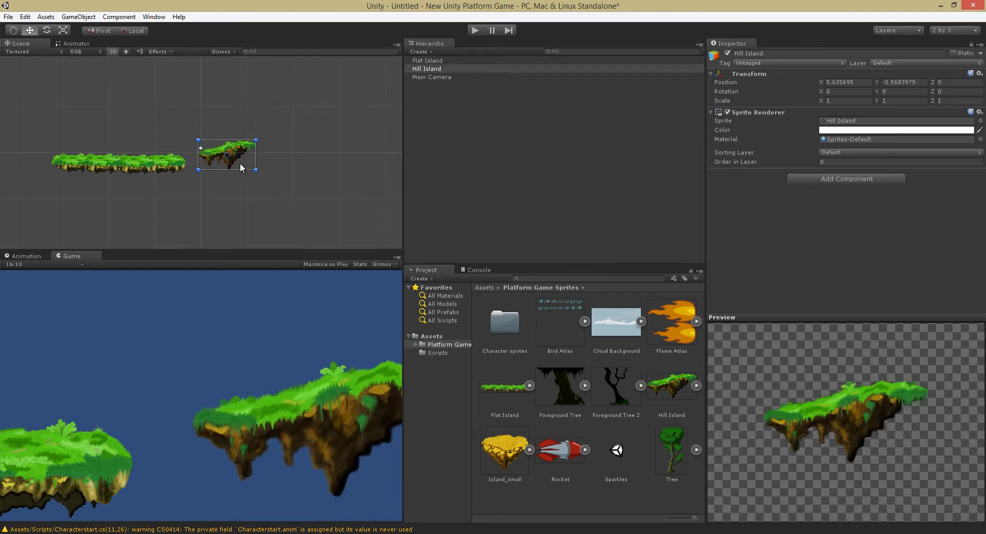
mouse_move(145, 160)
left_mouse_down()
mouse_move(170, 144)
mouse_move(138, 149)
mouse_move(148, 147)
left_mouse_up()
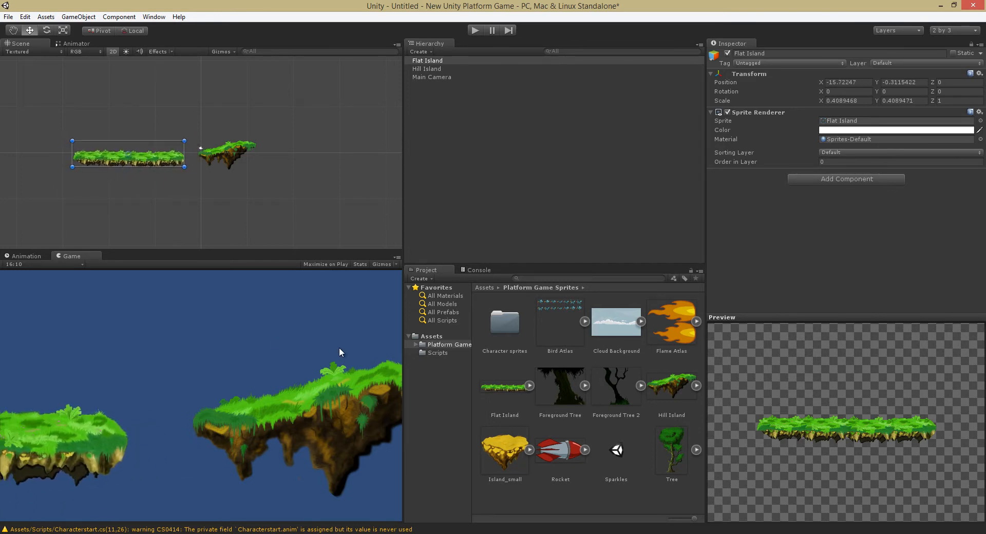
- Place the Tree sprite on the flat island at about X -9.4, Y 6.2 and the Cloud Background sprite at about X 5, Y 6.3
left_click(676, 449)
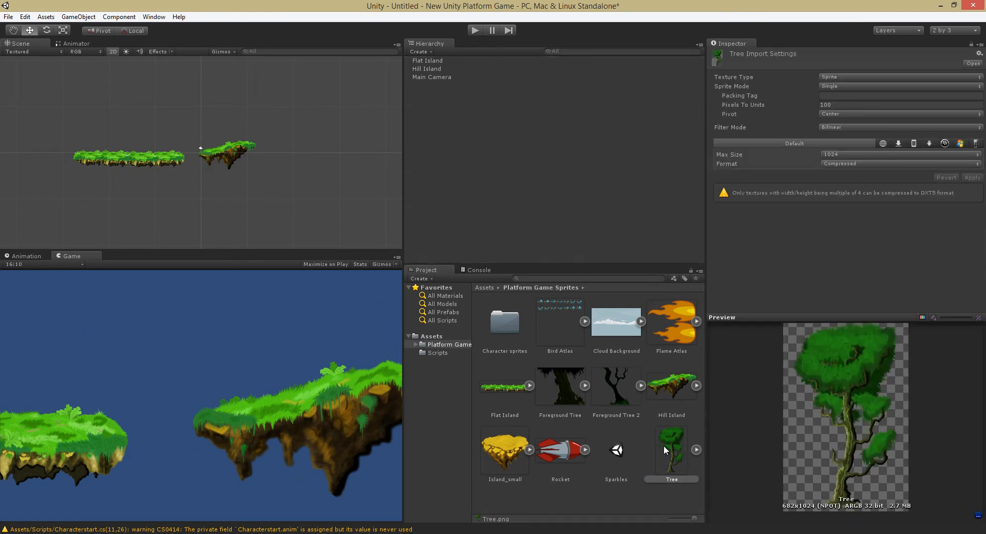
left_click_drag(663, 450, 216, 158)
left_click_drag(148, 134, 166, 115)
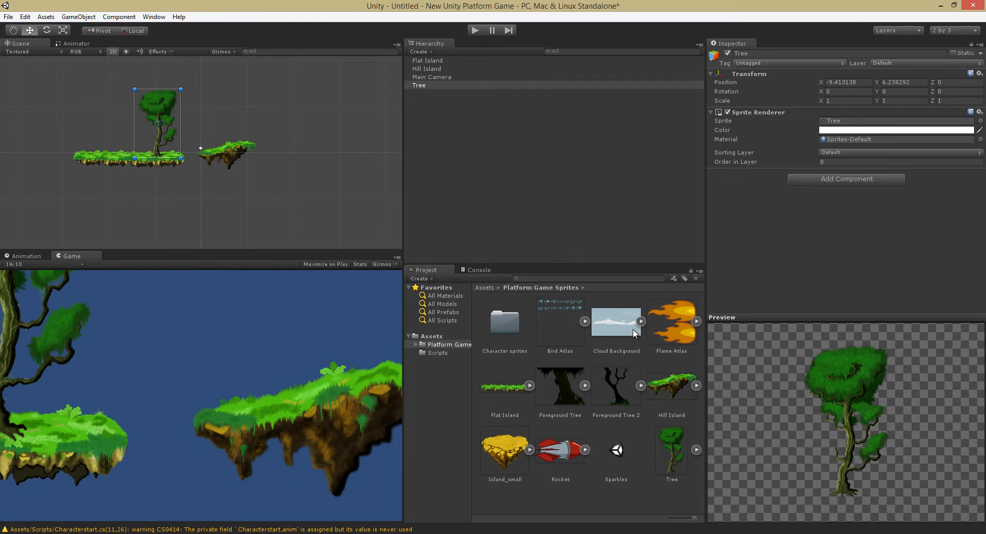
left_click_drag(632, 331, 235, 130)
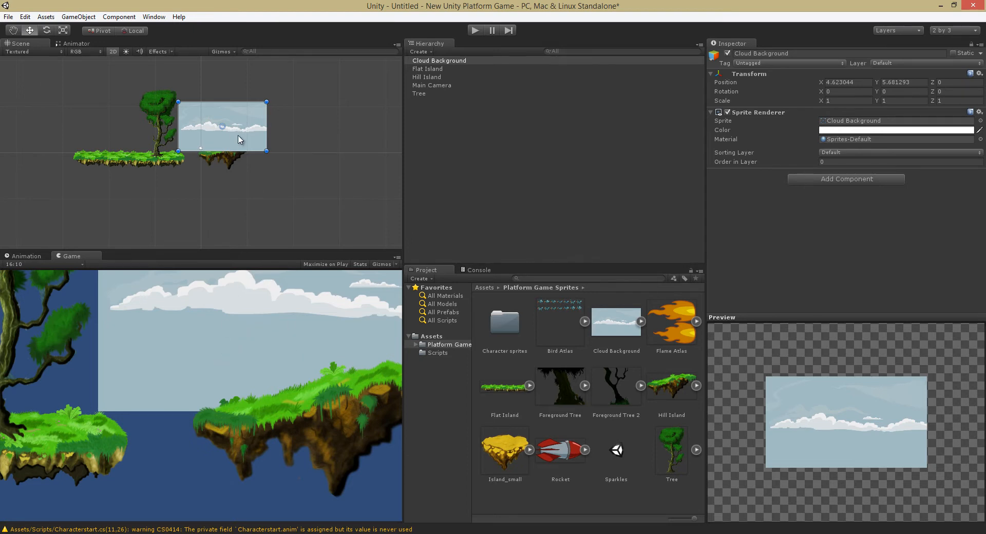
mouse_move(239, 140)
left_mouse_down()
mouse_move(213, 159)
mouse_move(247, 135)
mouse_move(227, 143)
mouse_move(246, 176)
mouse_move(211, 185)
mouse_move(169, 149)
mouse_move(261, 148)
mouse_move(236, 146)
mouse_move(240, 136)
left_mouse_up()
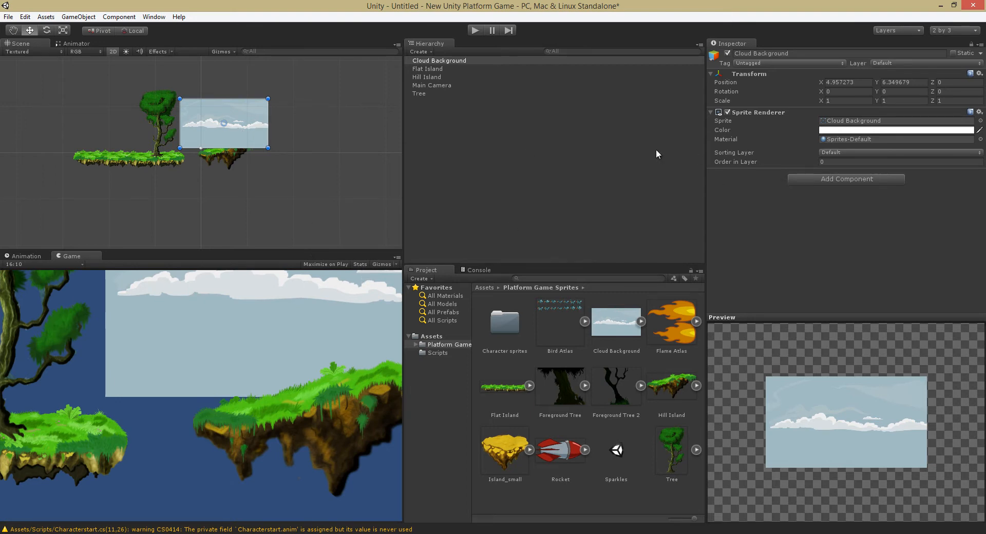
- Create a new sorting layer named Background
left_click(823, 152)
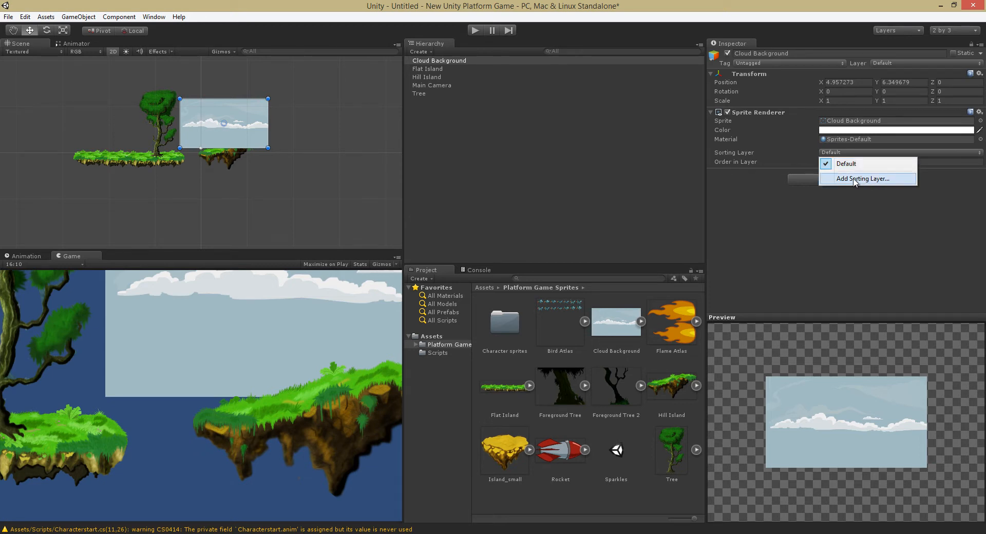
left_click(855, 179)
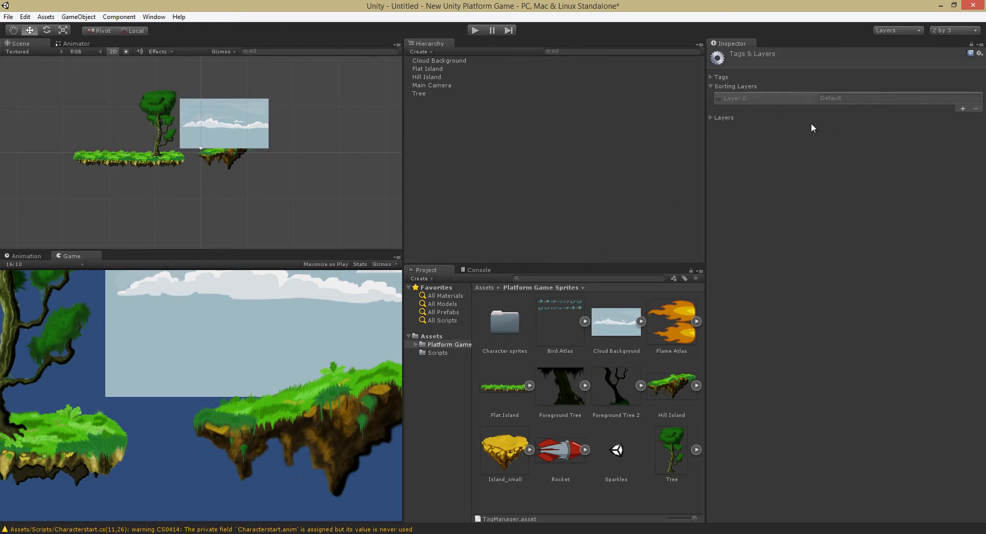
left_click(962, 109)
left_click(866, 107)
type("Background")
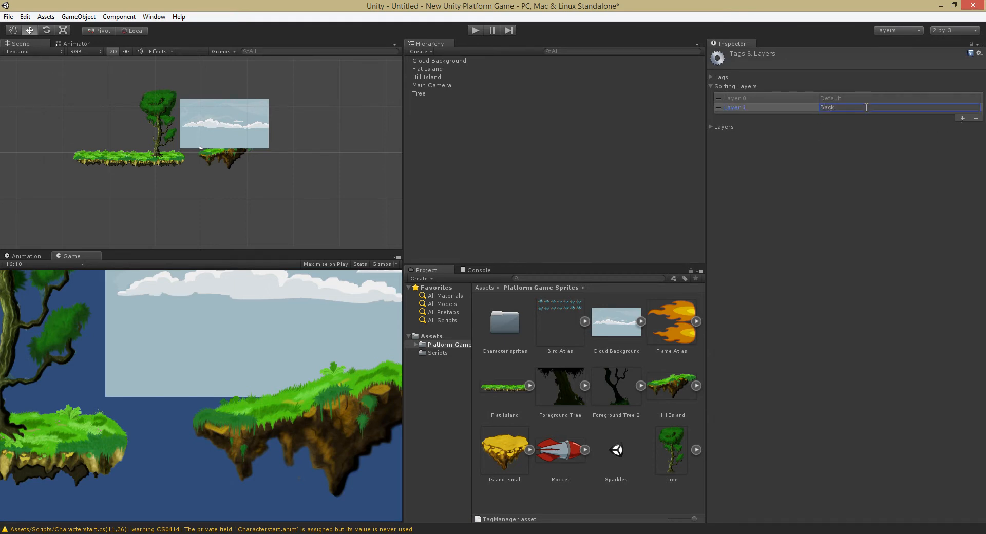
- Create a second sorting layer named Game Layer below Background
left_click(962, 118)
key("BackSpace")
key("BackSpace")
key("BackSpace")
key("BackSpace")
key("BackSpace")
key("BackSpace")
key("BackSpace")
key("BackSpace")
key("BackSpace")
key("BackSpace")
key("BackSpace")
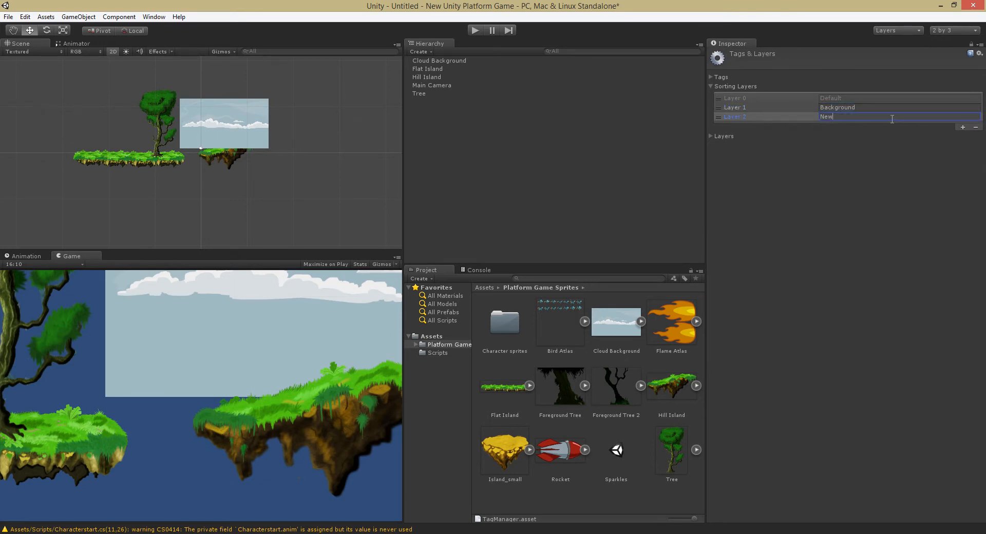
type("Game Layer")
- Create a sorting layer named Foreground and move the Default layer to the end of the sorting layer list
left_click(962, 127)
left_click(855, 124)
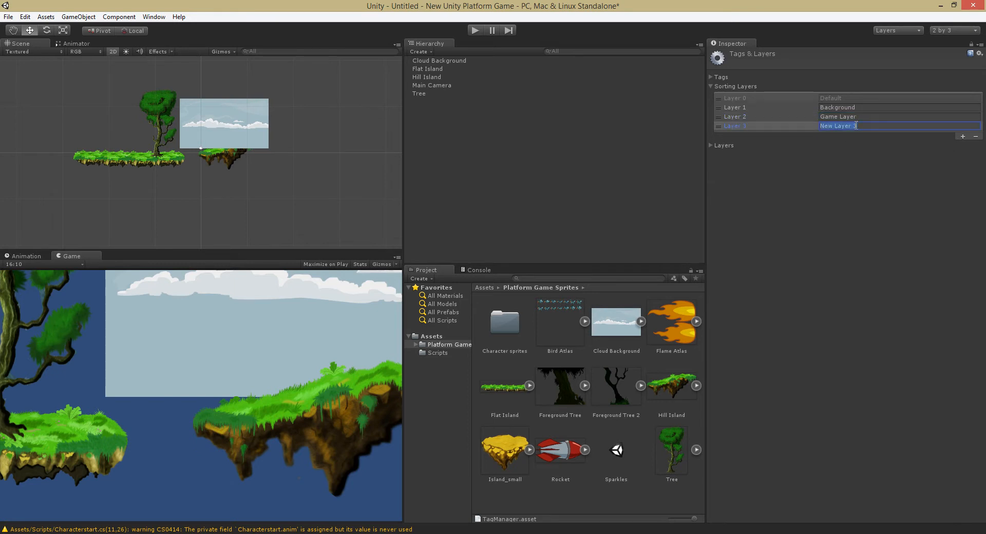
type("Foreground")
left_click(835, 144)
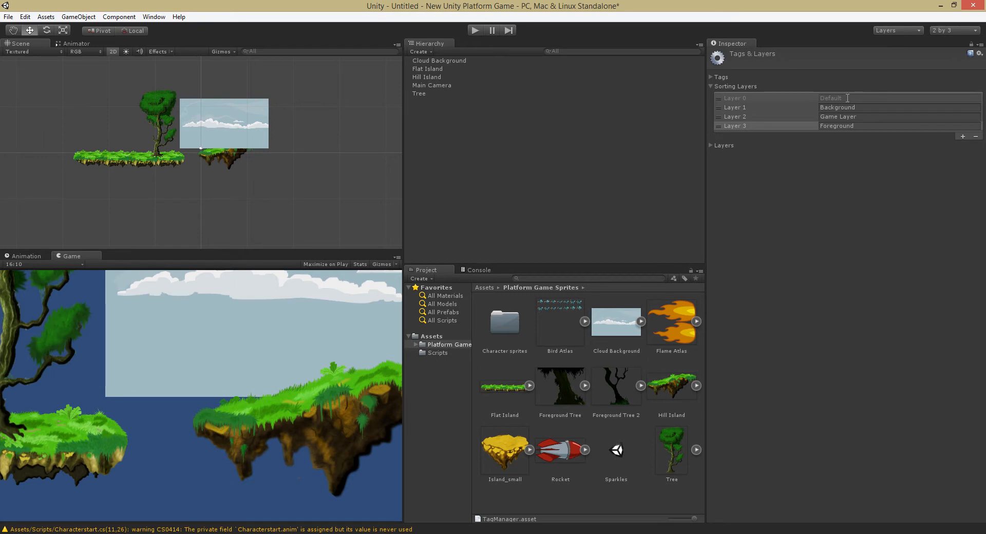
left_click(742, 97)
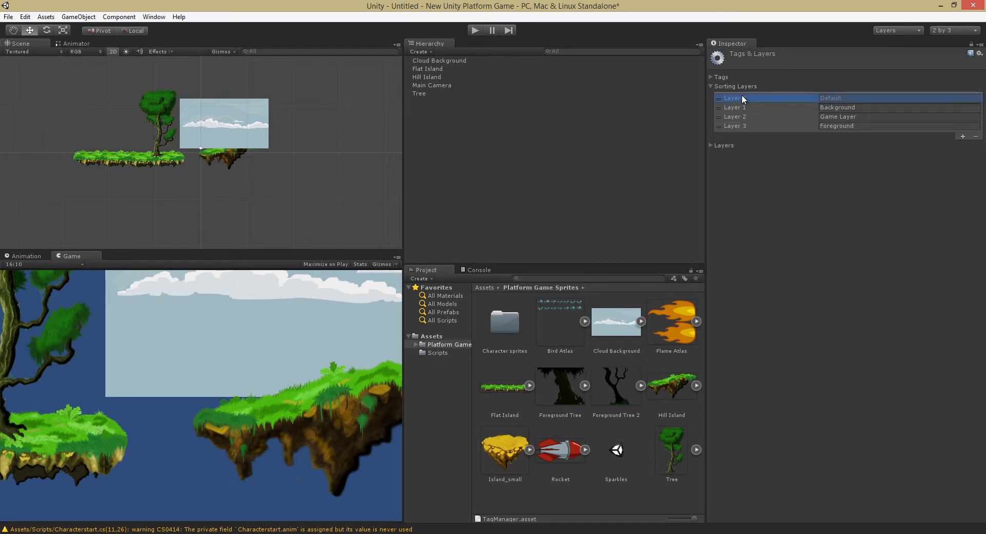
left_click_drag(744, 98, 749, 123)
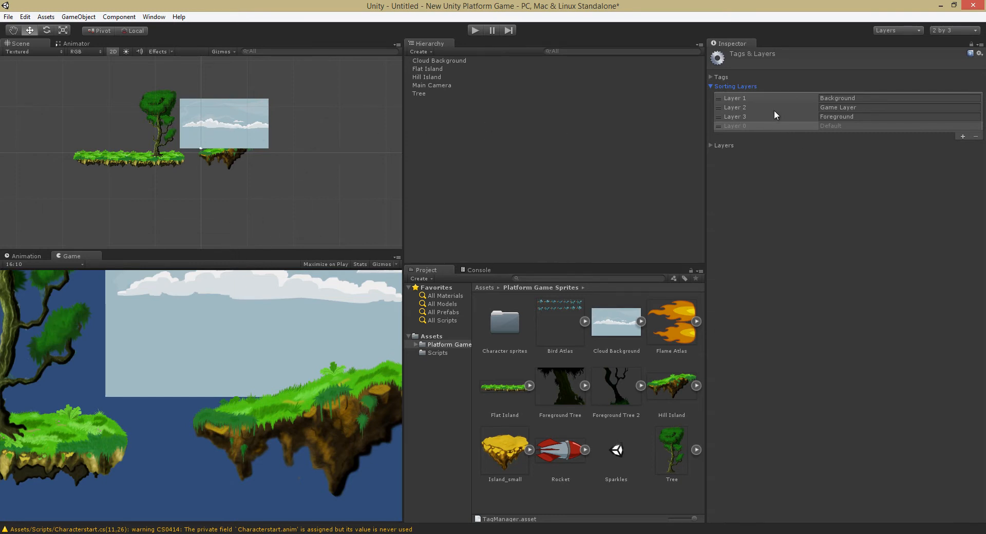
- Move the Cloud Background to about X 1.95, Y 4.34 and assign it to the Background sorting layer
left_click(232, 122)
mouse_move(232, 122)
left_mouse_down()
mouse_move(184, 112)
mouse_move(238, 153)
mouse_move(209, 147)
mouse_move(235, 142)
mouse_move(229, 136)
left_mouse_up()
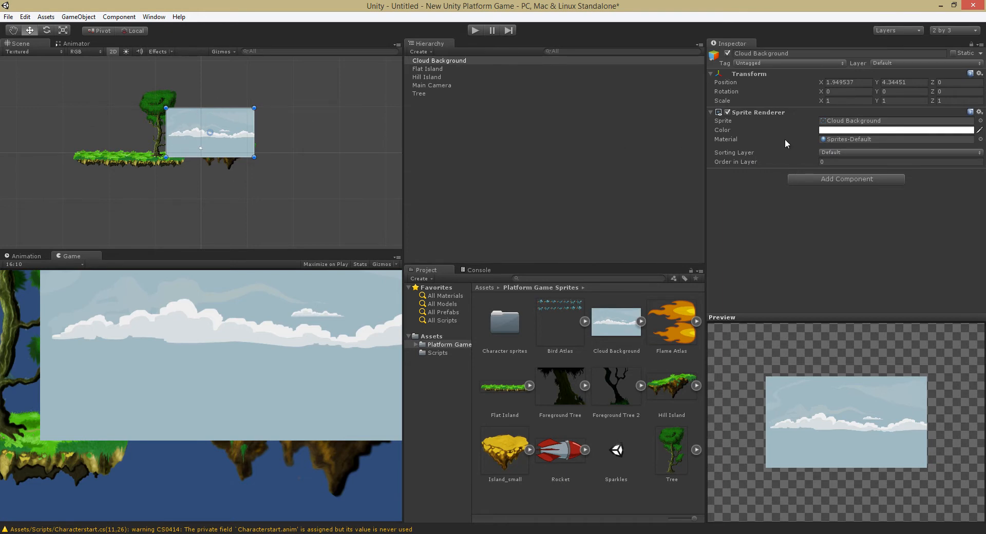
left_click(842, 153)
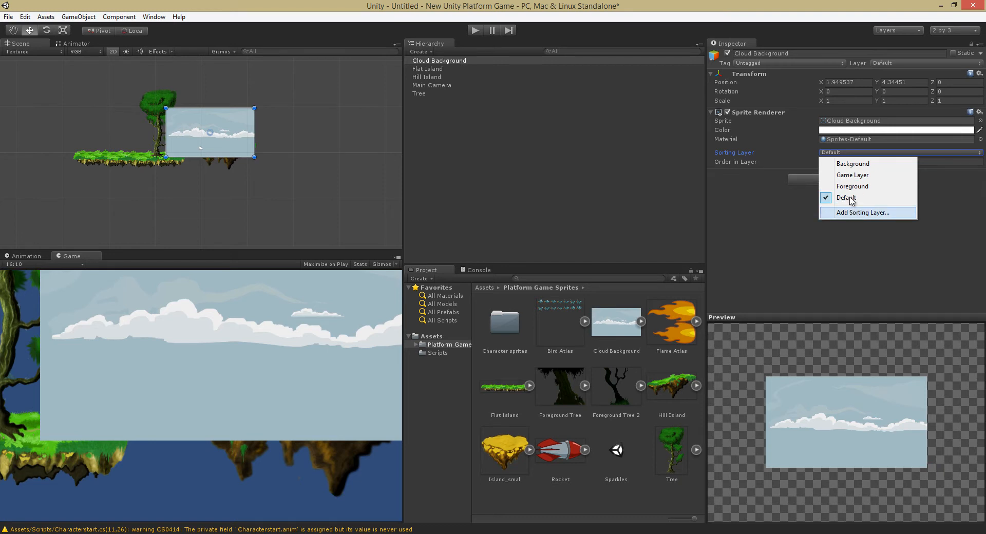
left_click(852, 163)
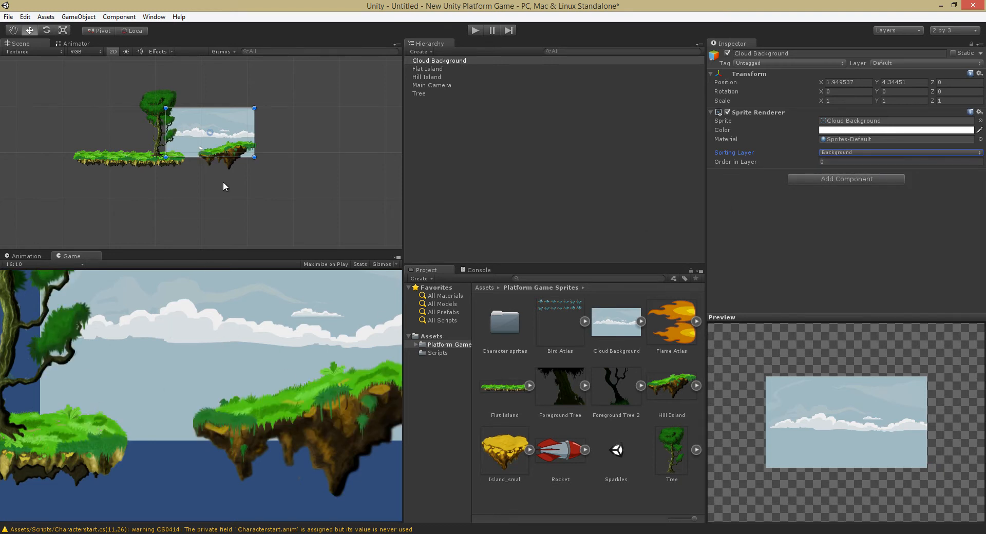
- Enlarge the Cloud Background proportionally to a scale of about 3.19 and position it behind the islands at about X 5.14, Y 3.58
left_click_drag(255, 108, 353, 52, "shift")
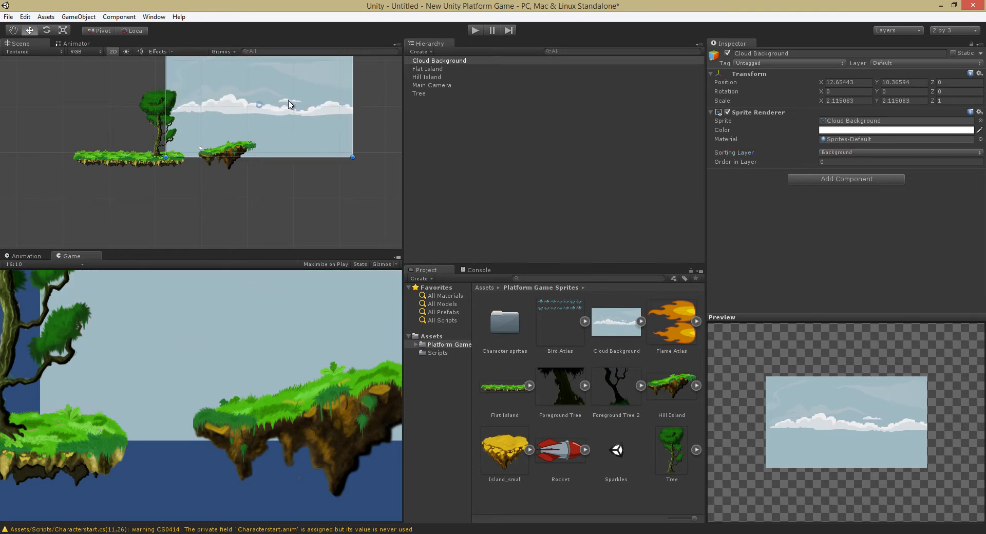
left_click_drag(290, 101, 194, 140)
left_click_drag(256, 91, 352, 41, "shift")
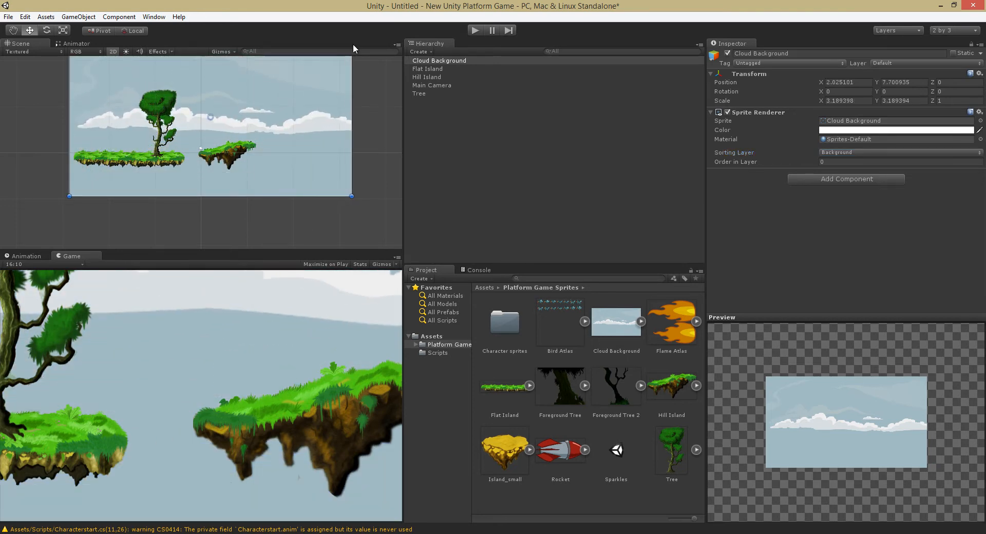
left_click_drag(247, 127, 262, 142)
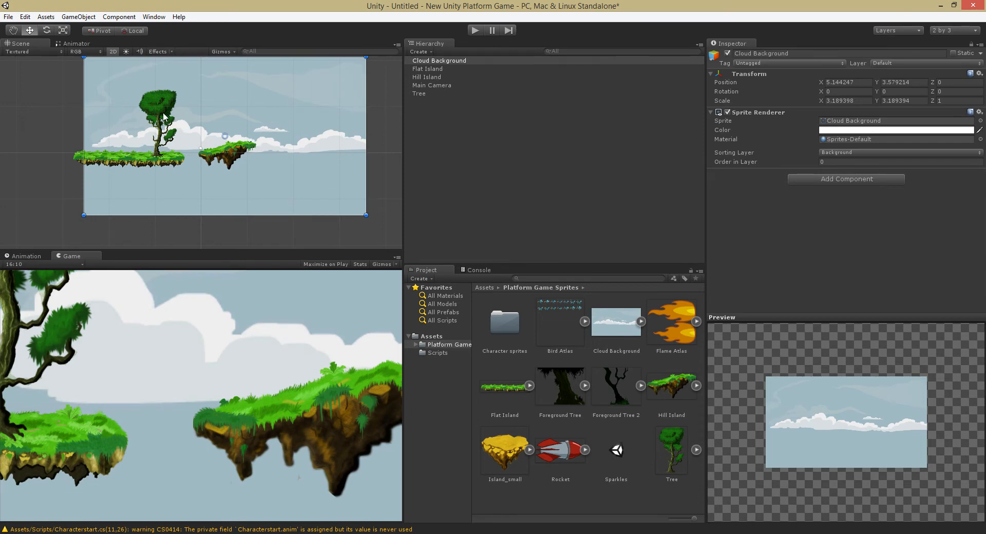
left_click(313, 243)
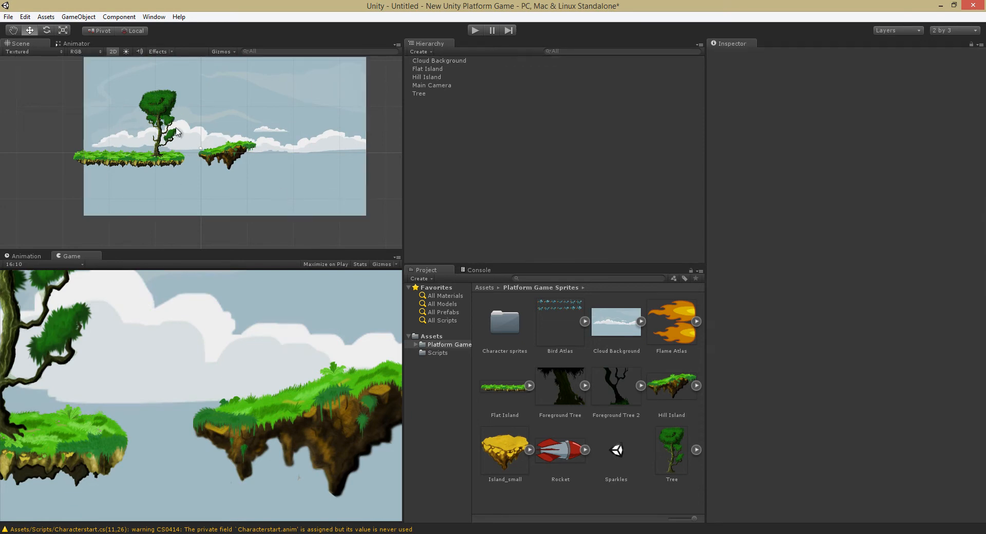
- Move the Tree along the flat island to about X -8.19, Y 6.13
left_click(165, 123)
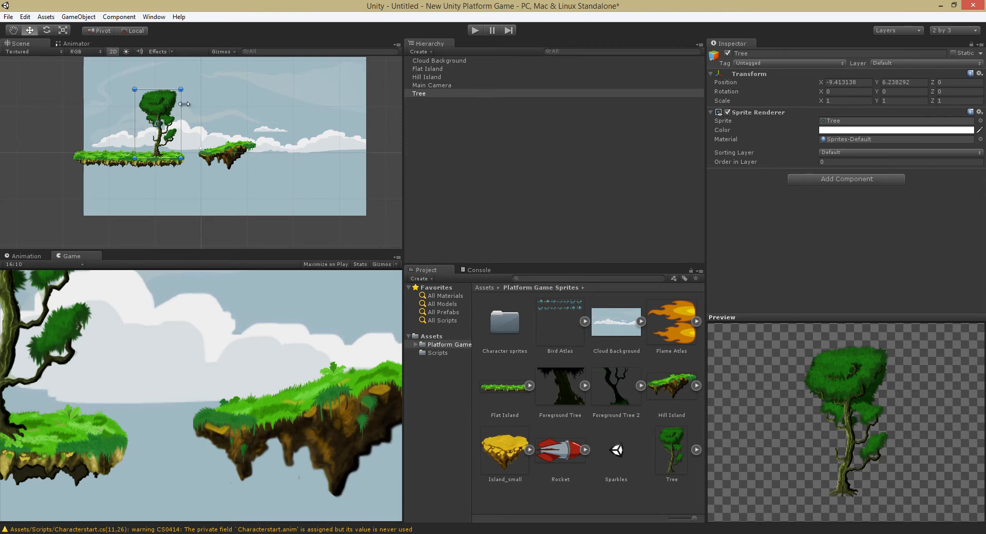
mouse_move(165, 117)
left_mouse_down()
mouse_move(243, 108)
mouse_move(159, 115)
mouse_move(171, 119)
left_mouse_up()
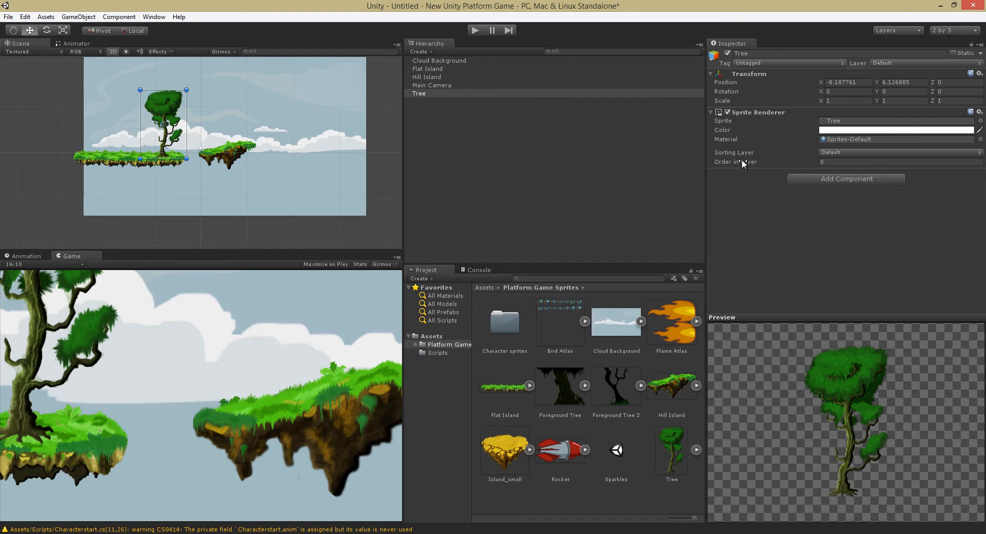
- Set the Tree's Order in Layer to 1 and move it on the flat island to about X -7.52, Y 5.90
left_click(834, 162)
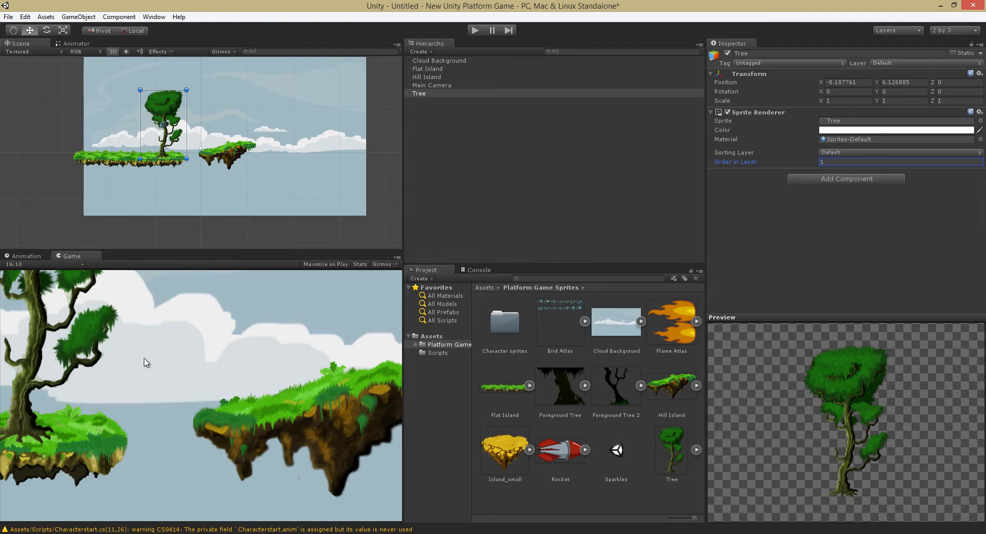
left_click(40, 382)
mouse_move(167, 128)
left_mouse_down()
mouse_move(241, 125)
mouse_move(153, 127)
mouse_move(169, 129)
left_mouse_up()
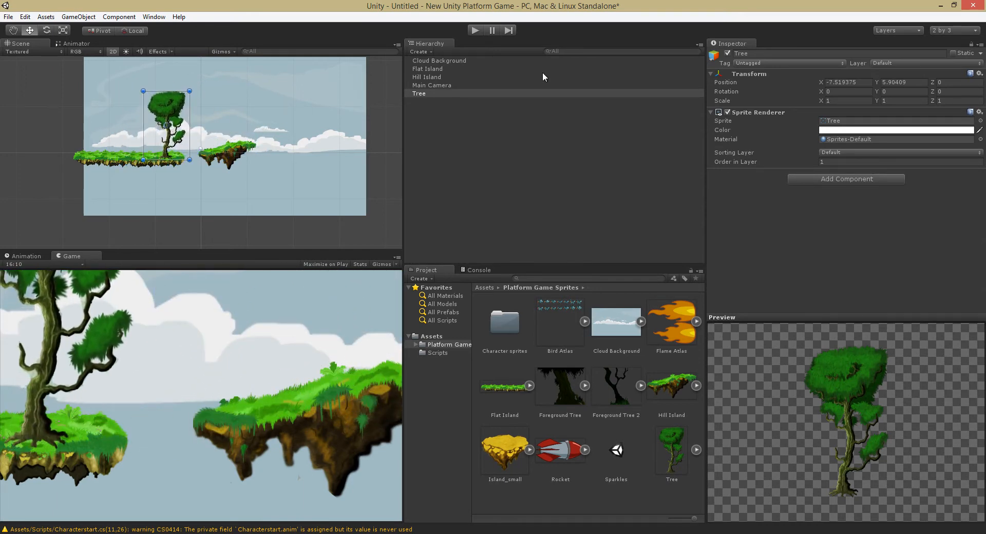
- Set the Tree's Order in Layer to -1 and raise it to about X -7.41, Y 6.91
left_click(838, 161)
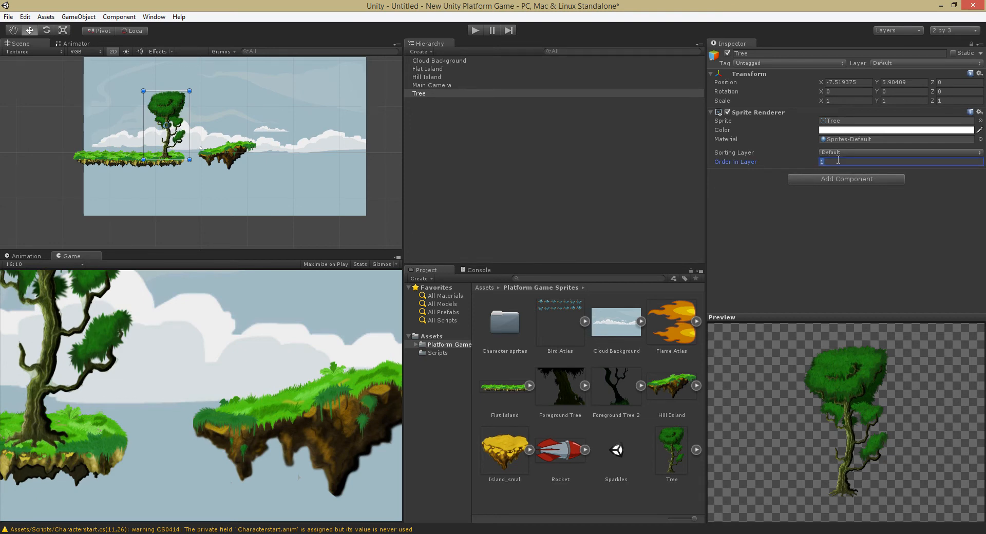
type("-1")
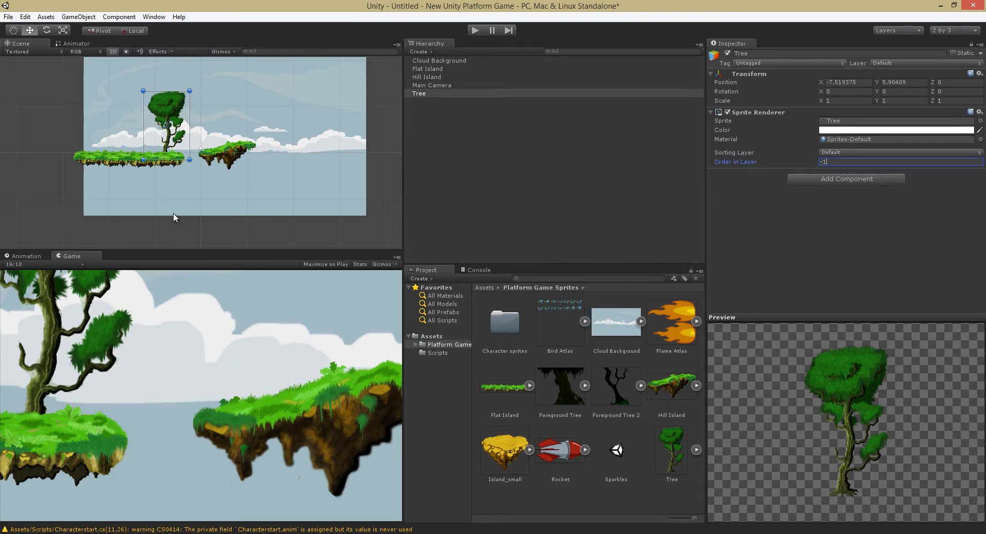
mouse_move(175, 109)
left_mouse_down()
mouse_move(237, 103)
mouse_move(176, 104)
left_mouse_up()
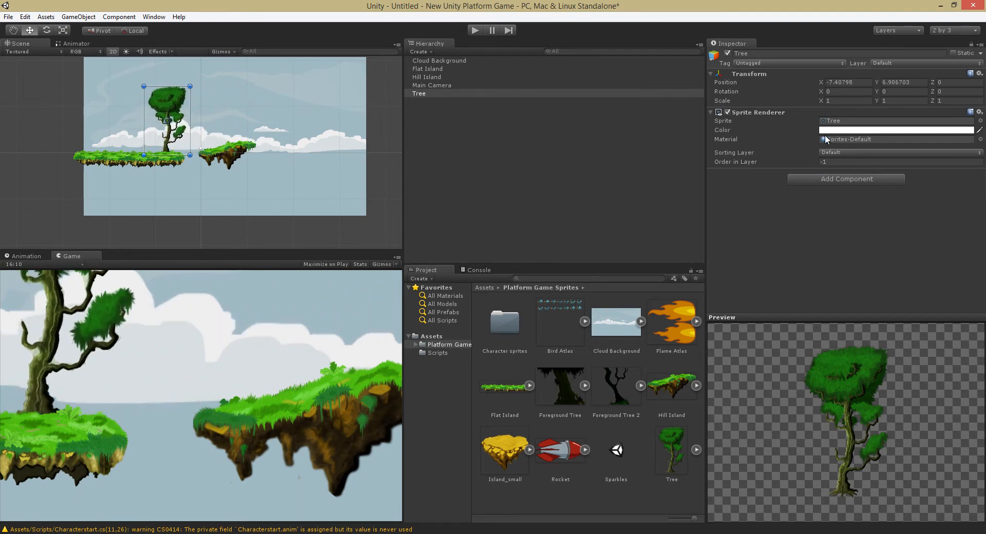
- Set the Tree's Order in Layer to 1 so it draws in front of the flat island, and deselect it
left_click(830, 161)
type("1")
key("Return")
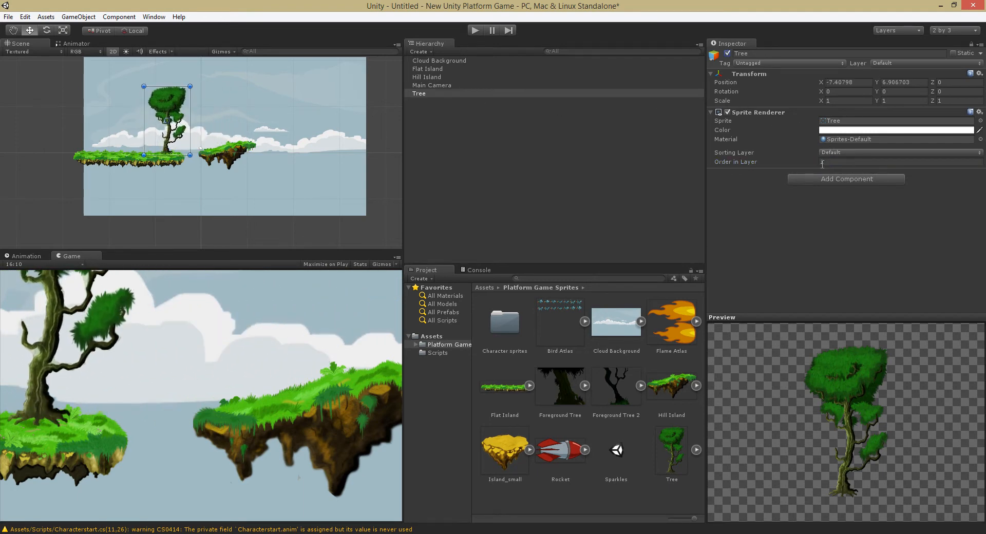
left_click(358, 233)
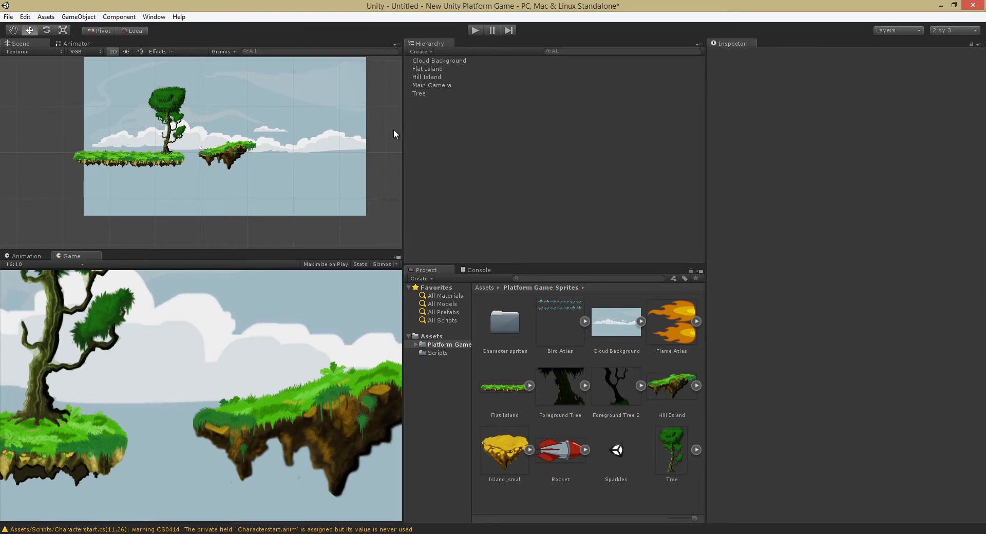
- Move the Main Camera along the X axis to about X -7.03, in front of the flat island
left_click(438, 84)
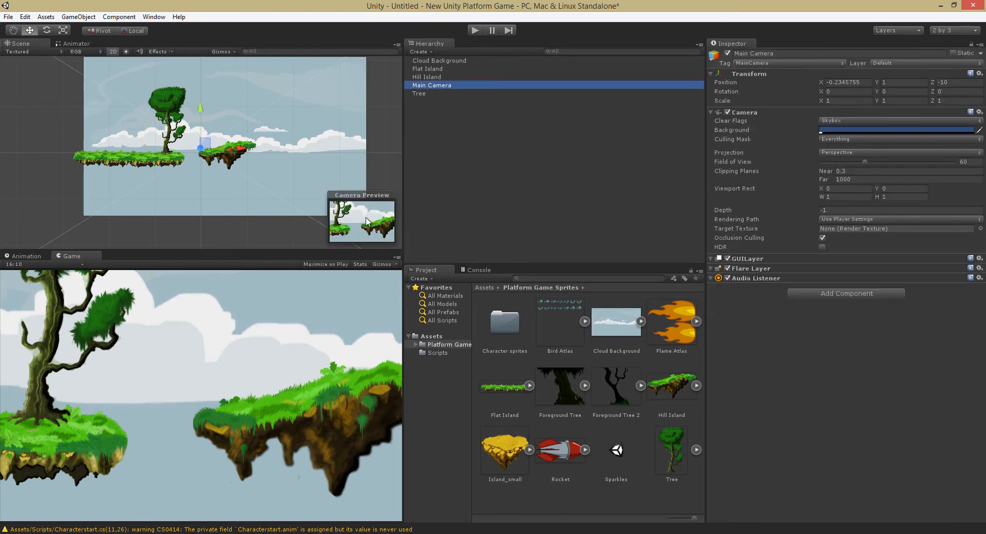
mouse_move(240, 152)
left_mouse_down()
mouse_move(255, 147)
mouse_move(155, 149)
mouse_move(332, 143)
mouse_move(226, 150)
left_mouse_up()
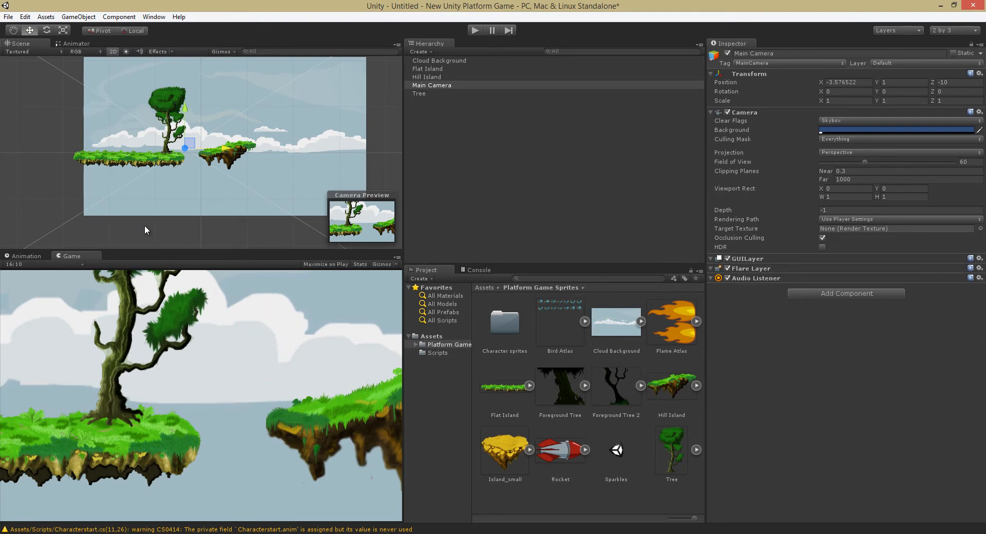
mouse_move(223, 153)
left_mouse_down()
mouse_move(238, 152)
mouse_move(198, 152)
mouse_move(293, 148)
mouse_move(208, 153)
left_mouse_up()
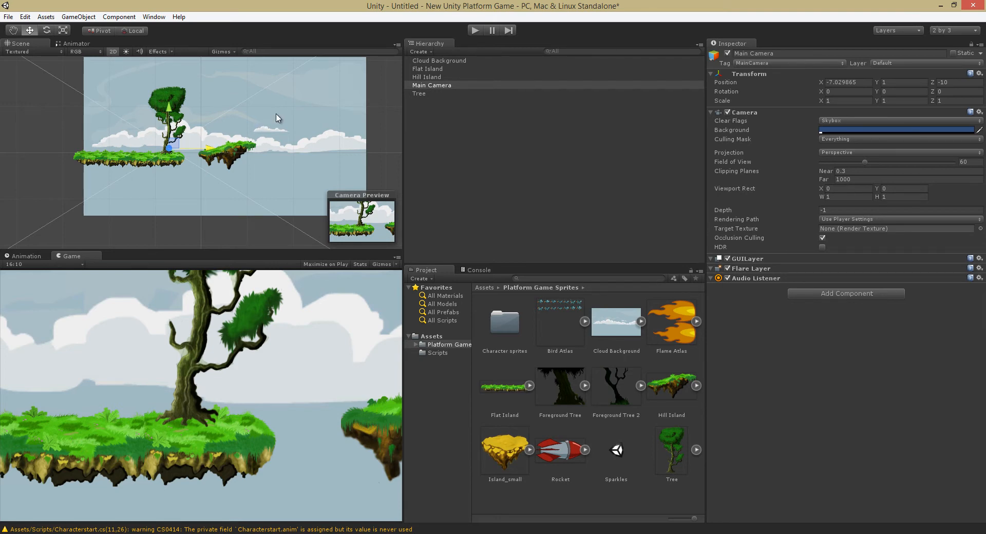
- View the scene in 3D at an angle and pull the Main Camera back from the sprites to about Z -21.42
left_click(113, 52)
left_click_drag(216, 171, 500, 120, "alt")
left_click_drag(333, 163, 257, 149, "alt")
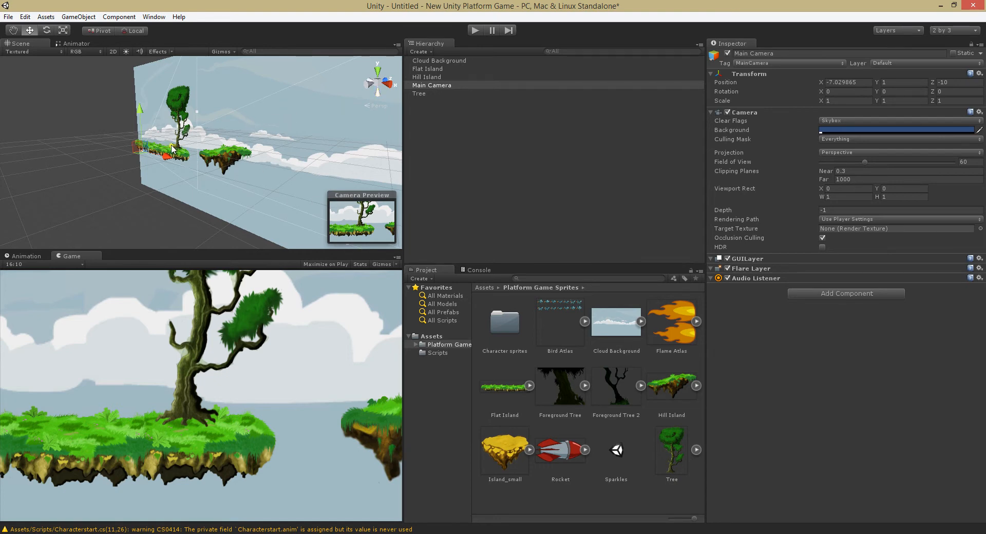
left_click_drag(172, 149, 110, 156)
- Push the Cloud Background back behind the islands to about Z 18.96 and return the scene to 2D view
left_click(229, 98)
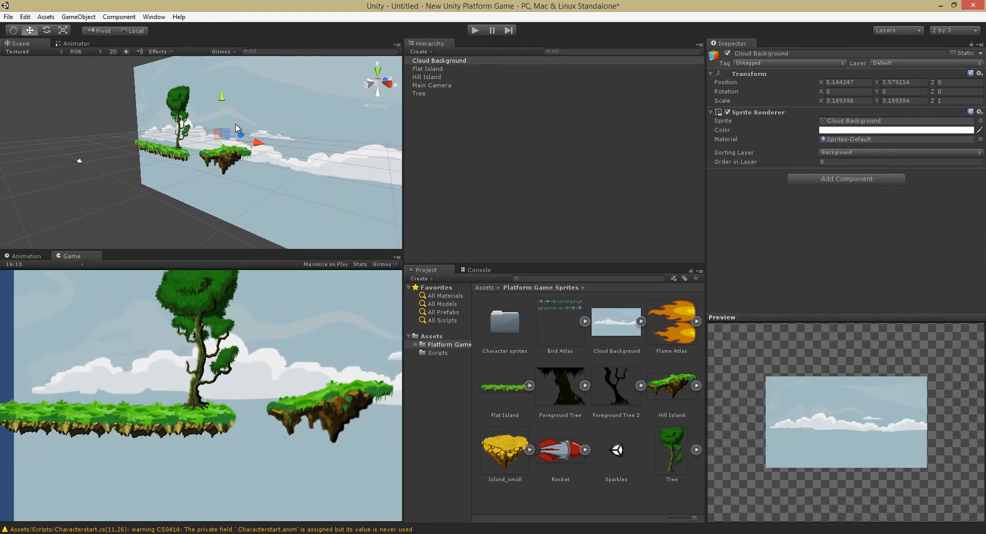
left_click_drag(240, 135, 377, 170)
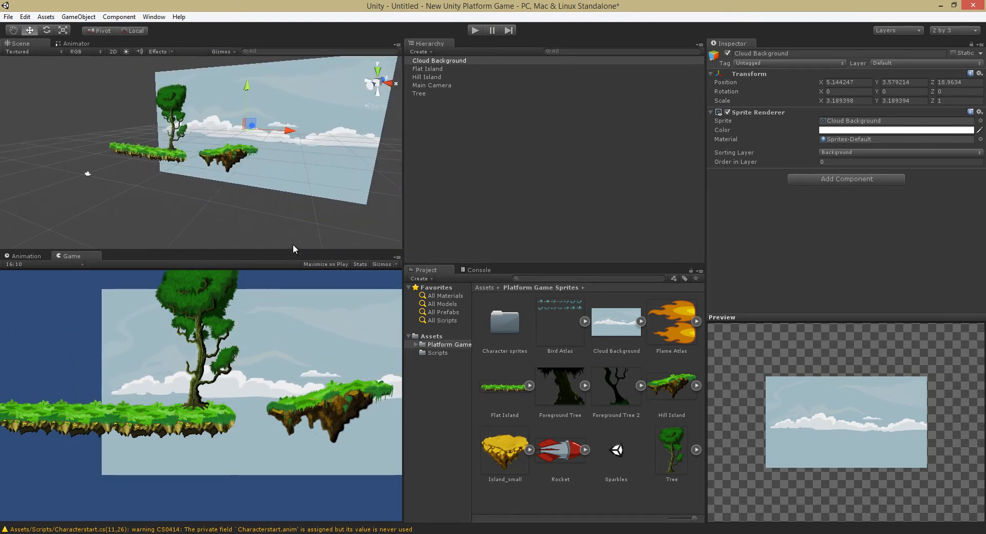
left_click(113, 52)
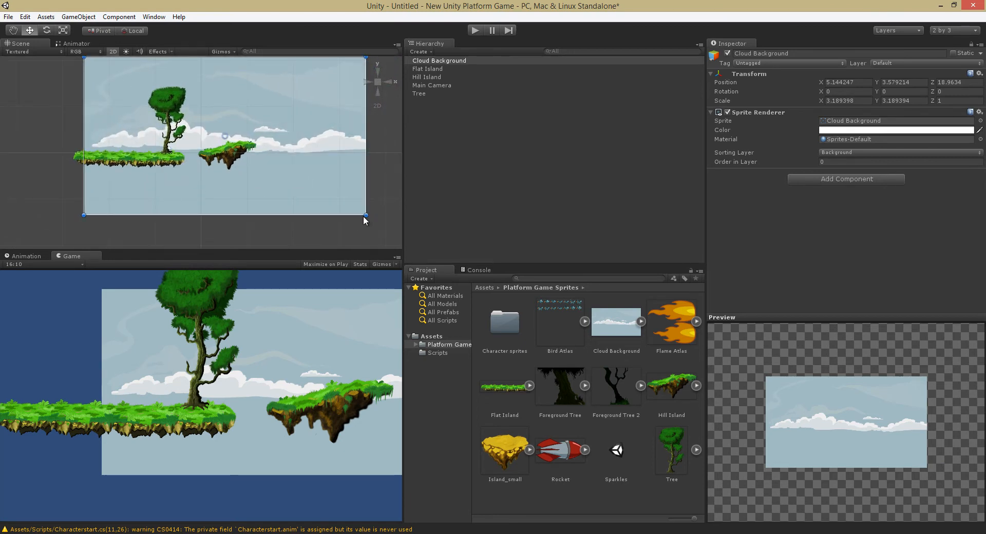
- Enlarge the Cloud Background proportionally to a scale of about 5.64 and position it at about X 10.53, Y 8.43
left_click_drag(365, 214, 426, 249, "shift")
left_click_drag(340, 162, 229, 170)
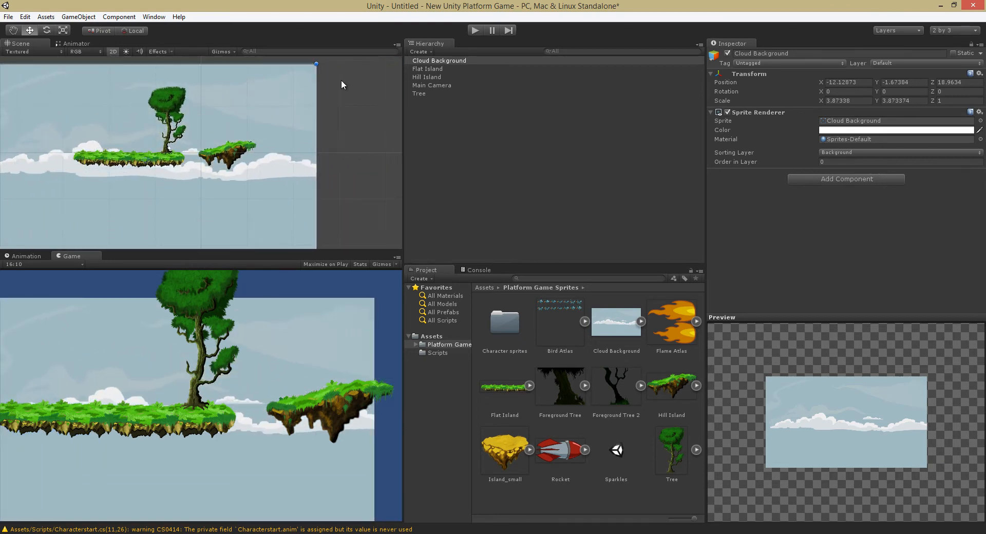
left_click_drag(315, 62, 471, 7, "shift")
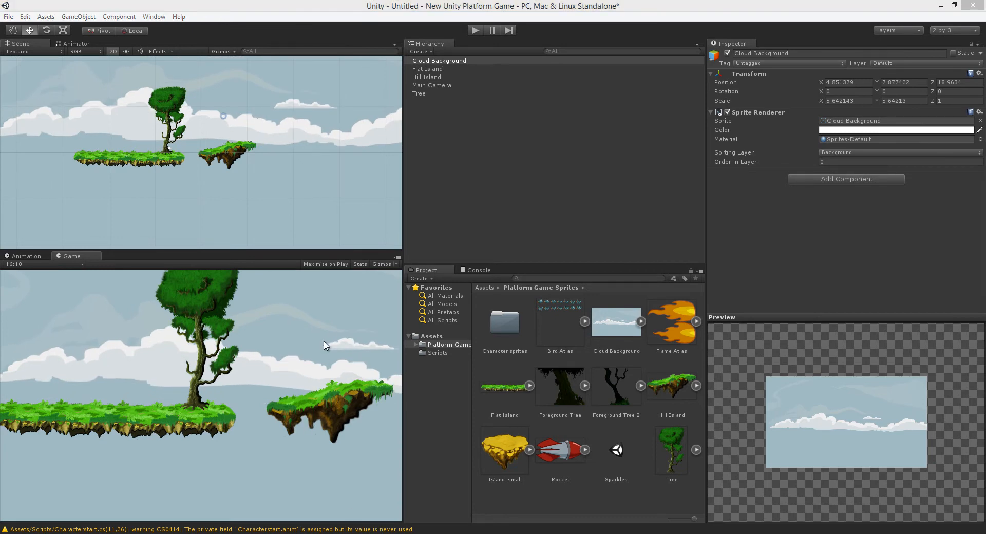
mouse_move(308, 207)
left_mouse_down()
mouse_move(325, 197)
mouse_move(327, 206)
left_mouse_up()
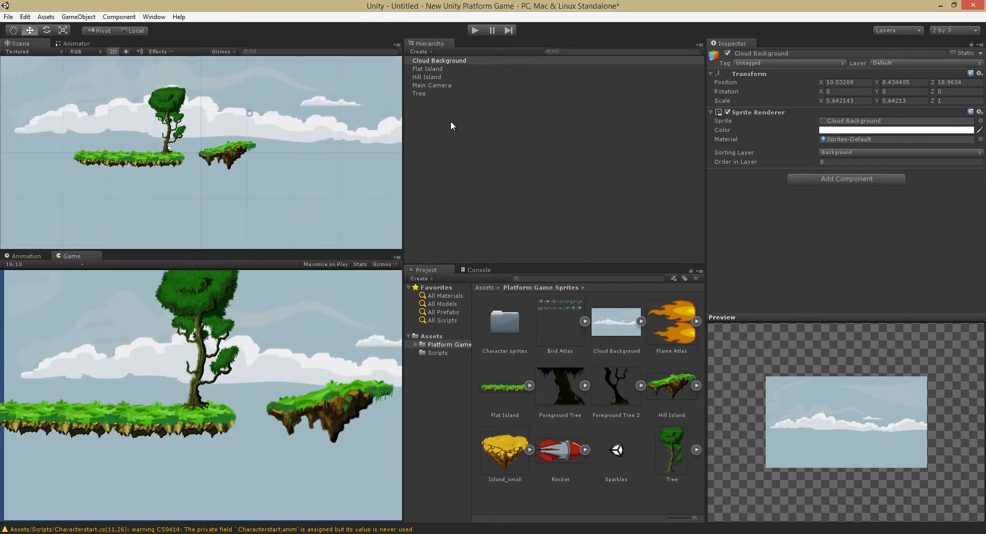
- Slide the Main Camera back and forth along X to preview the parallax, ending at about X -9.84
left_click(436, 77)
double_click(436, 85)
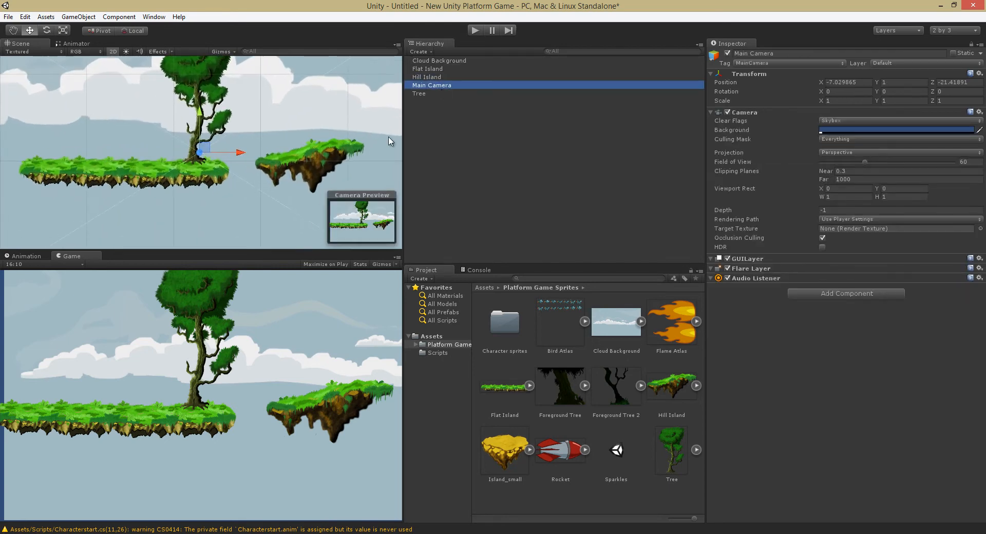
left_click_drag(190, 153, 252, 248)
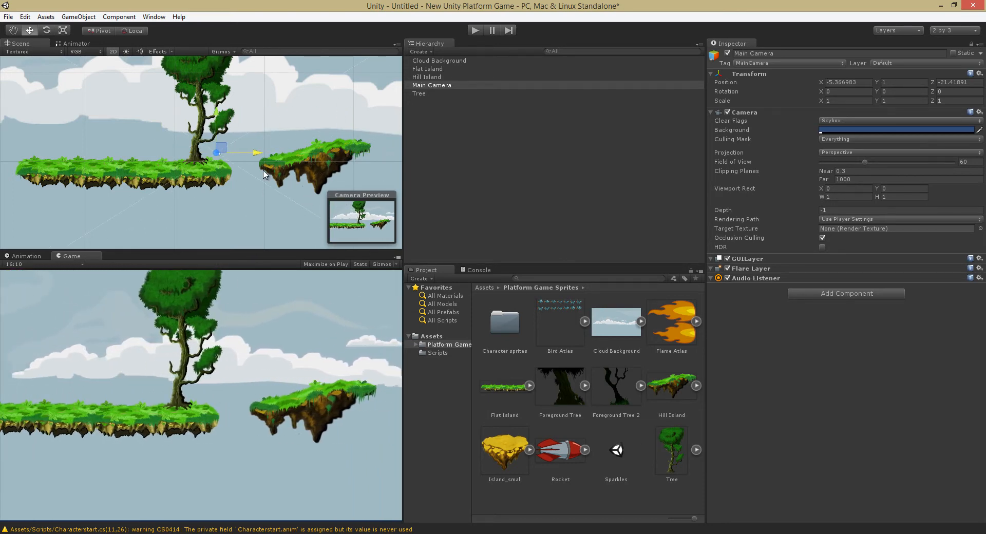
left_click_drag(259, 157, 158, 149)
- Duplicate the Cloud Background and align the copy with the original's edge at about X 118.86, Y 8.43
scroll(198, 159, "down", 5)
scroll(208, 147, "down", 4)
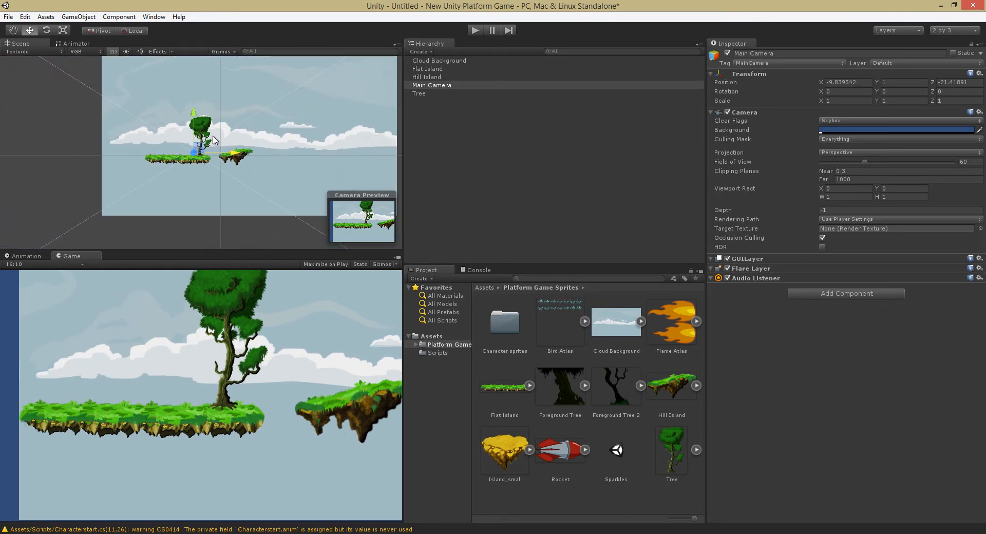
left_click(340, 97)
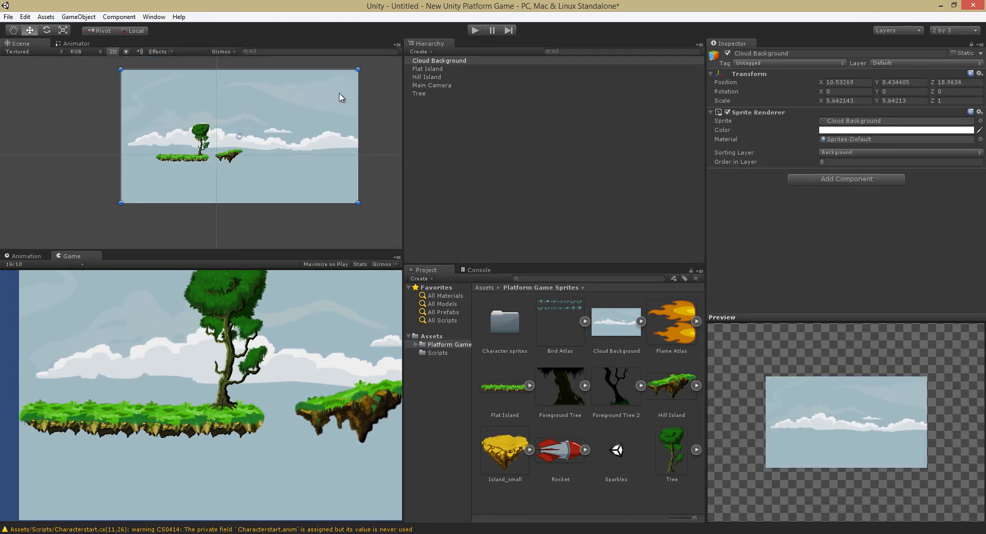
key("ctrl+d")
left_click_drag(299, 154, 531, 153)
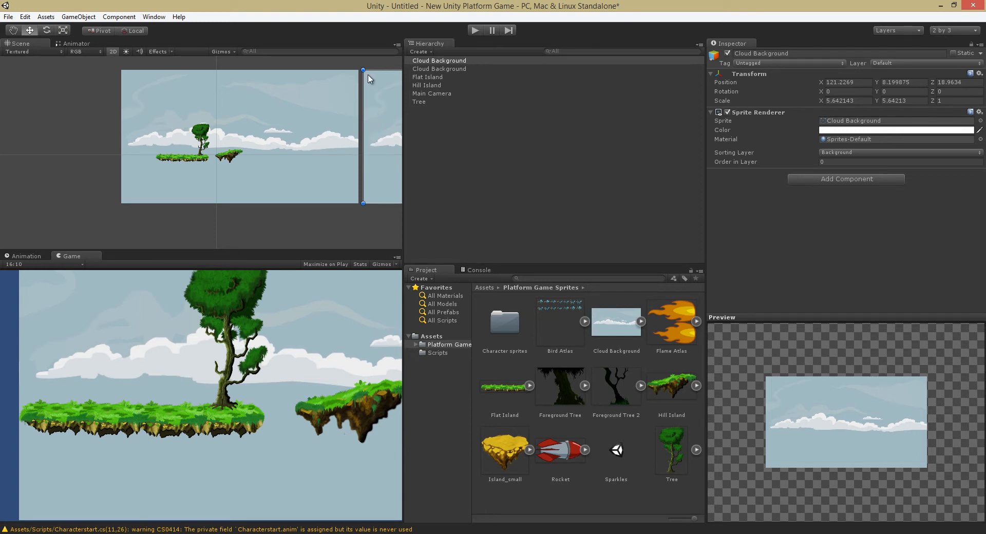
left_click_drag(368, 79, 365, 79)
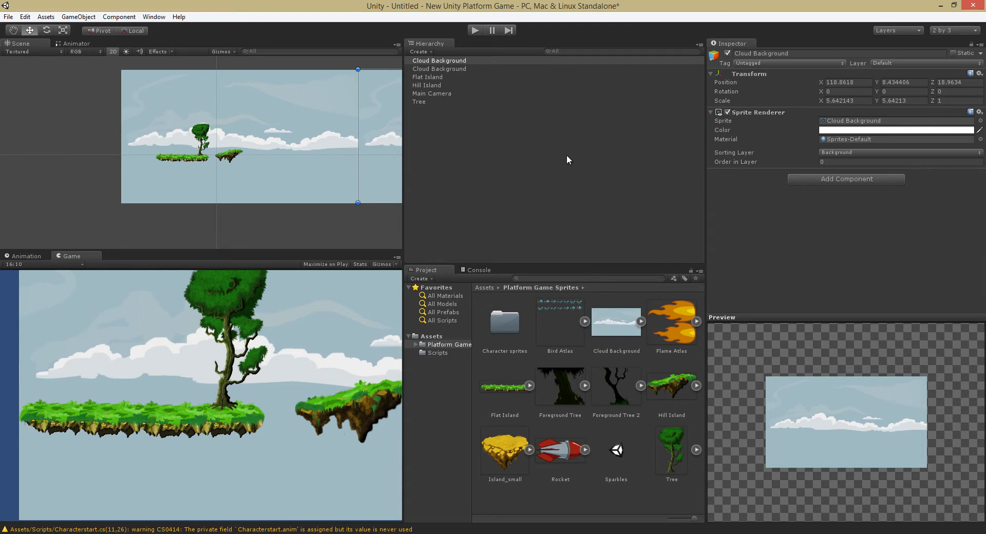
- Mirror the duplicated Cloud Background horizontally by setting its X scale to -5.642143, and deselect it
middle_click_drag(310, 243, 285, 119)
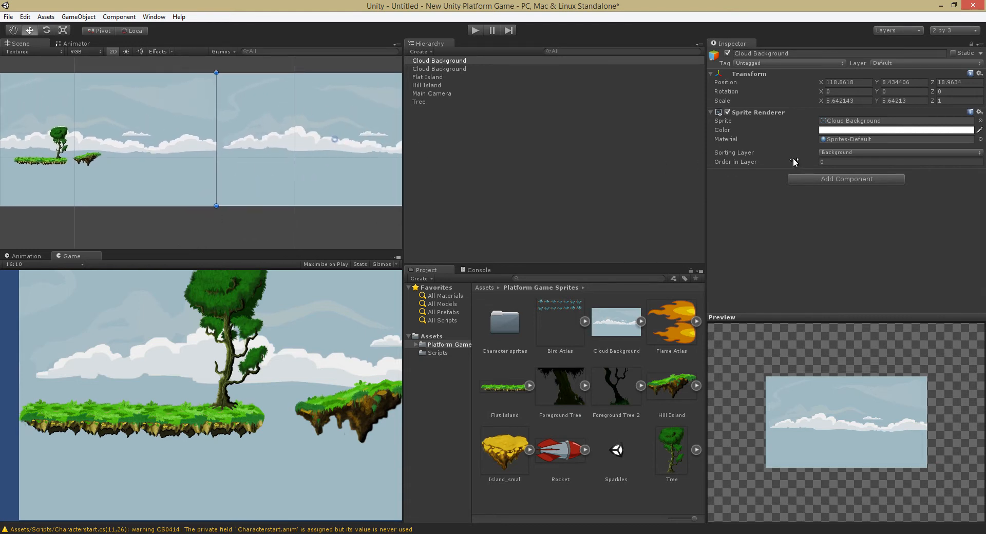
left_click(828, 100)
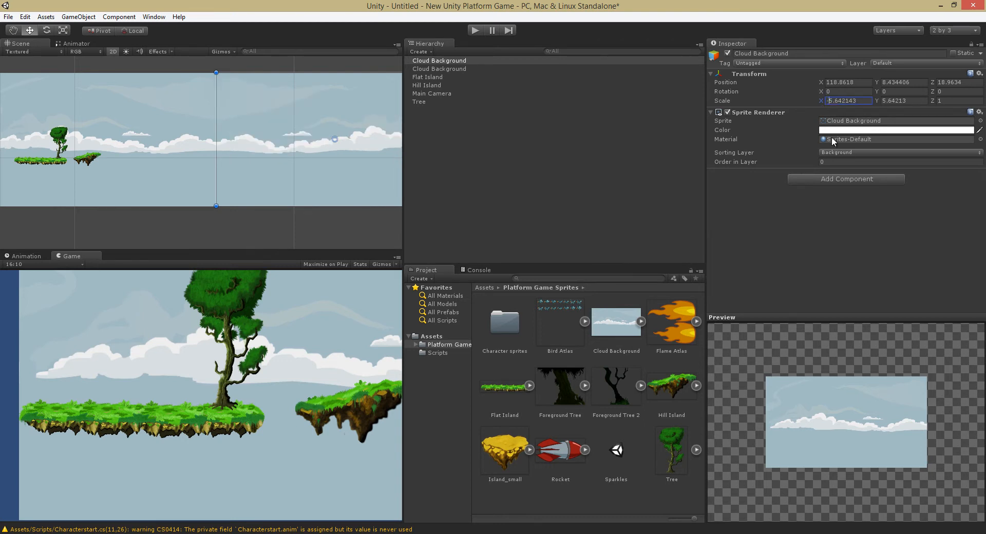
left_click(380, 239)
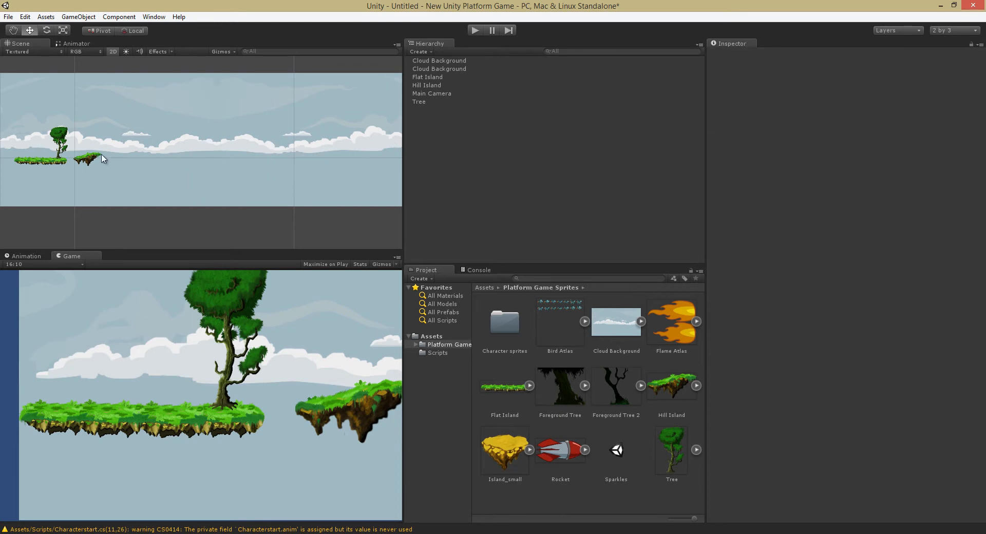
- Move the Main Camera along X past the edge of the clouds to about X -34
left_click(439, 95)
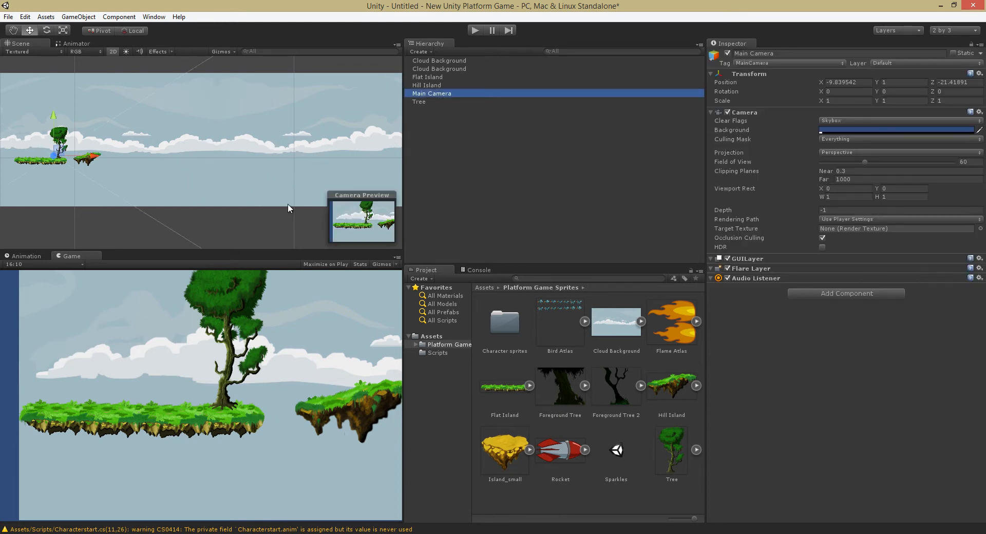
left_click_drag(85, 154, 25, 311)
scroll(214, 205, "down", 5)
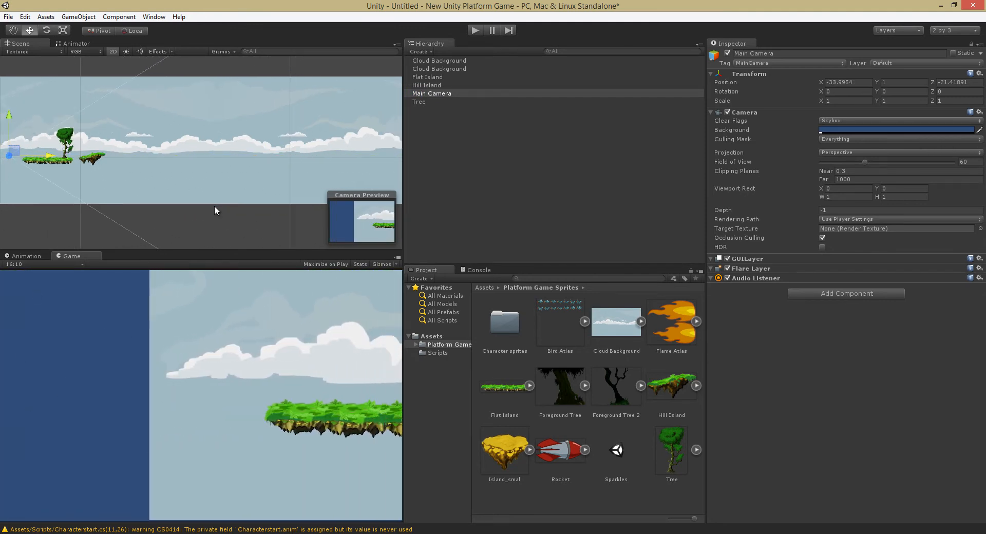
- Select both Cloud Backgrounds, enlarge them together to a scale of about 5.97 and shift them so they extend well beyond the flat island
left_click_drag(177, 123, 212, 125)
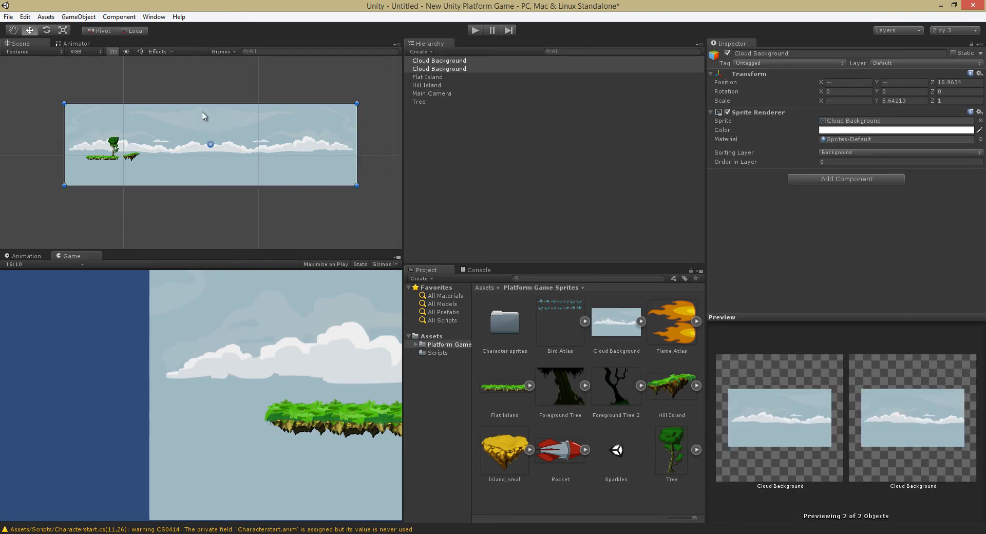
left_click_drag(325, 128, 297, 98)
left_click_drag(229, 134, 233, 138)
- Move the Main Camera along X and up to about X 4.44, Y 4.43, framing the tree and the hill island
left_click(433, 94)
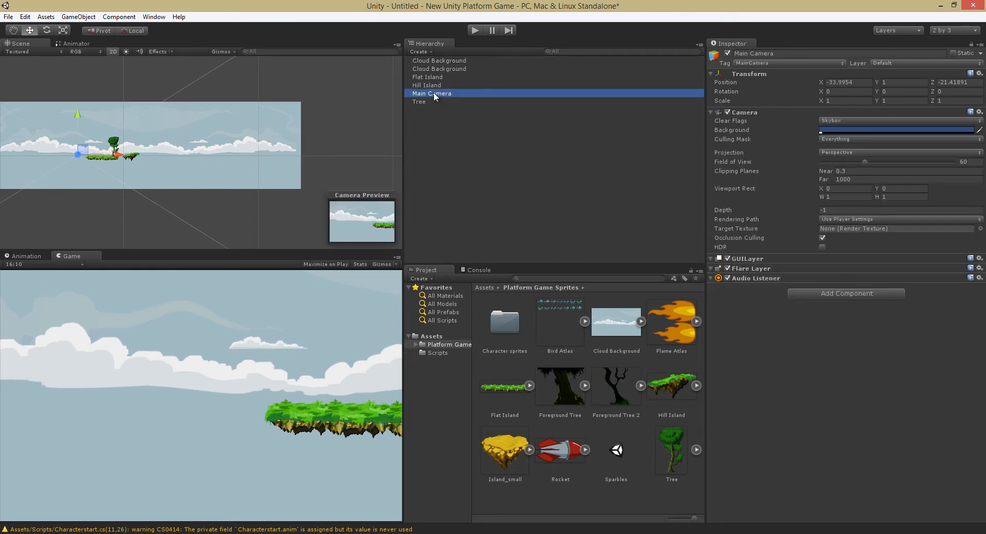
left_click_drag(175, 165, 149, 176)
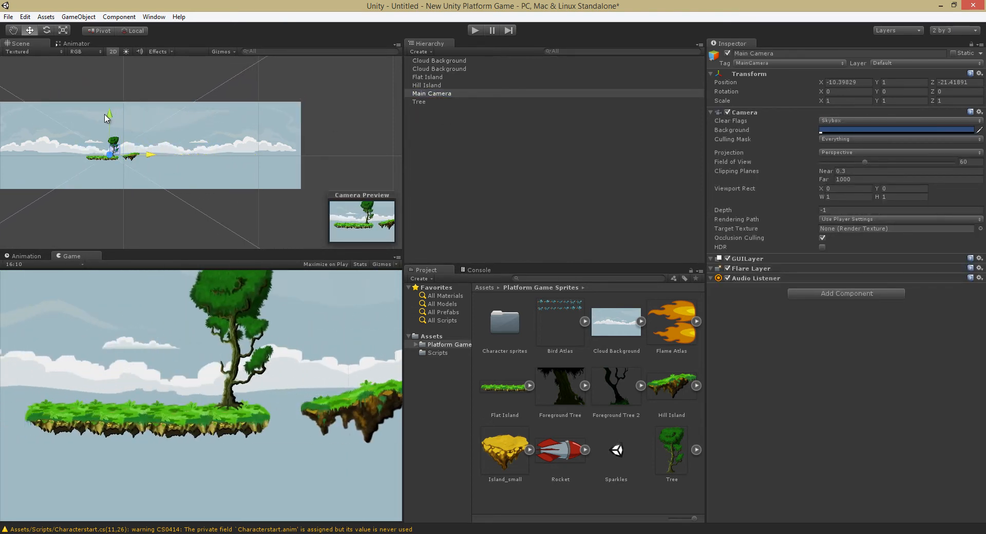
left_click_drag(108, 115, 109, 111)
left_click_drag(148, 151, 168, 284)
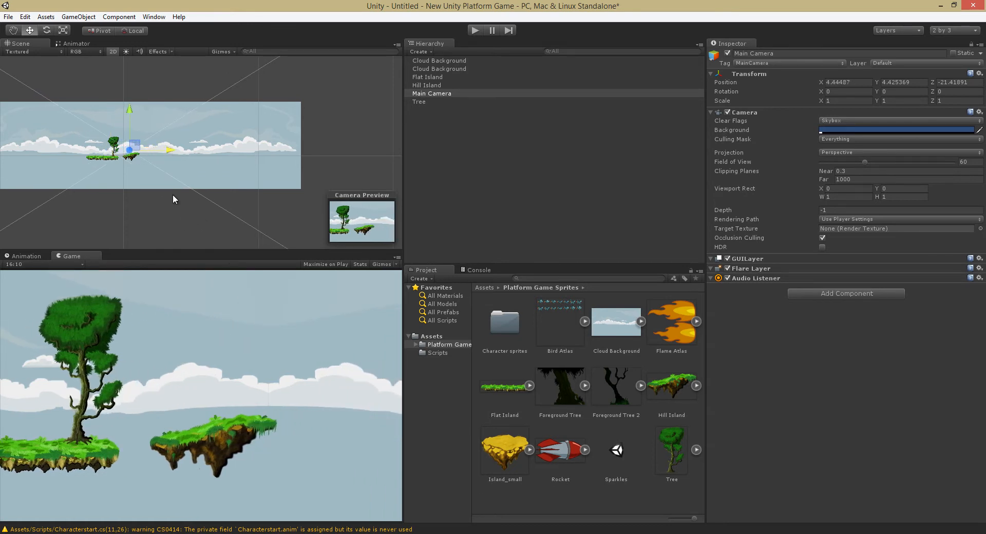
- Try moving the mirrored Cloud Background up and away from the other one, undo the move and deselect it
left_click(159, 184)
left_click(132, 158)
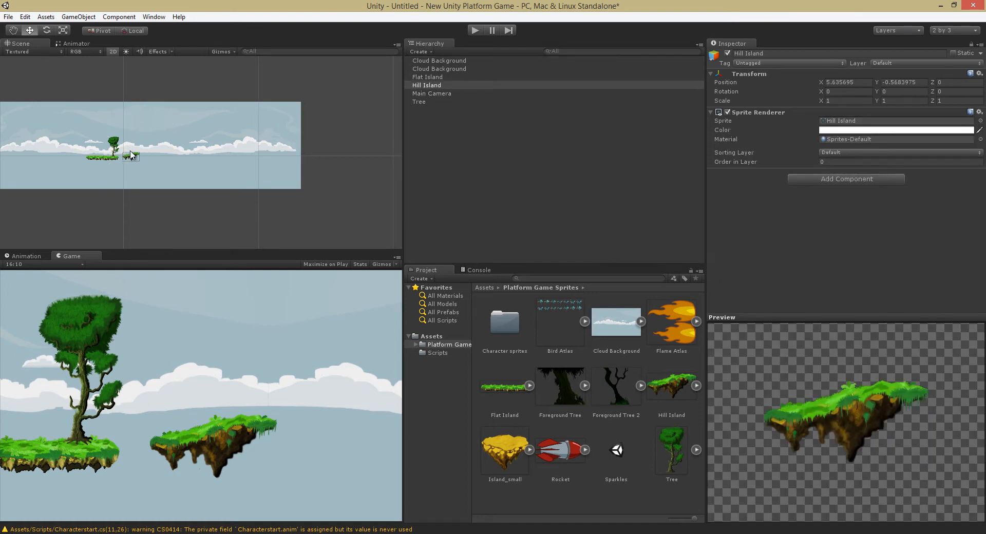
left_click(132, 155)
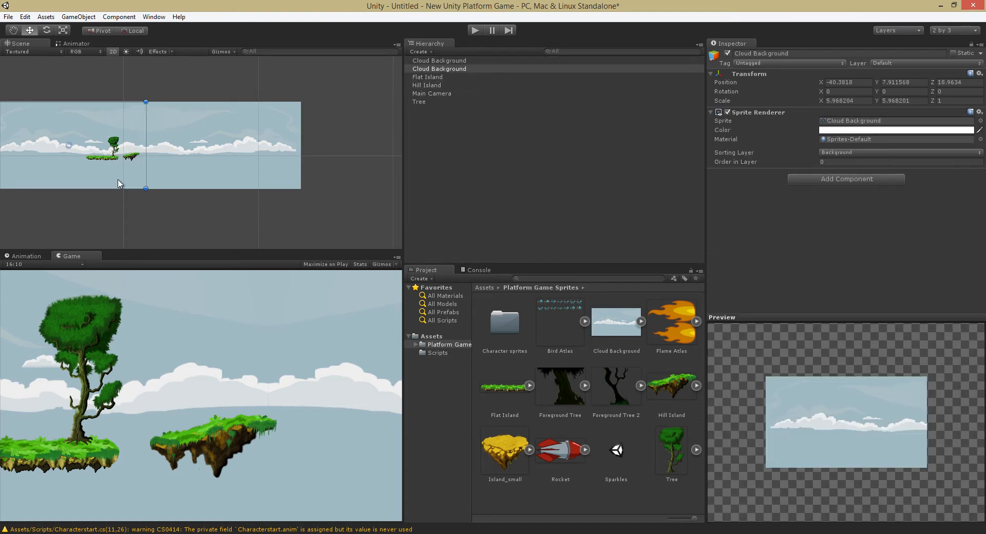
left_click_drag(178, 157, 199, 132)
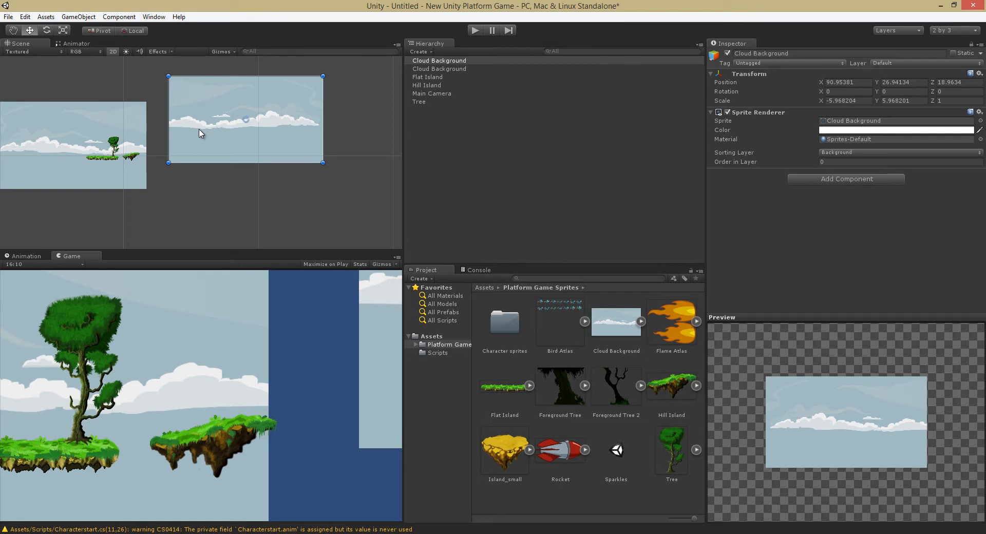
key("ctrl+z")
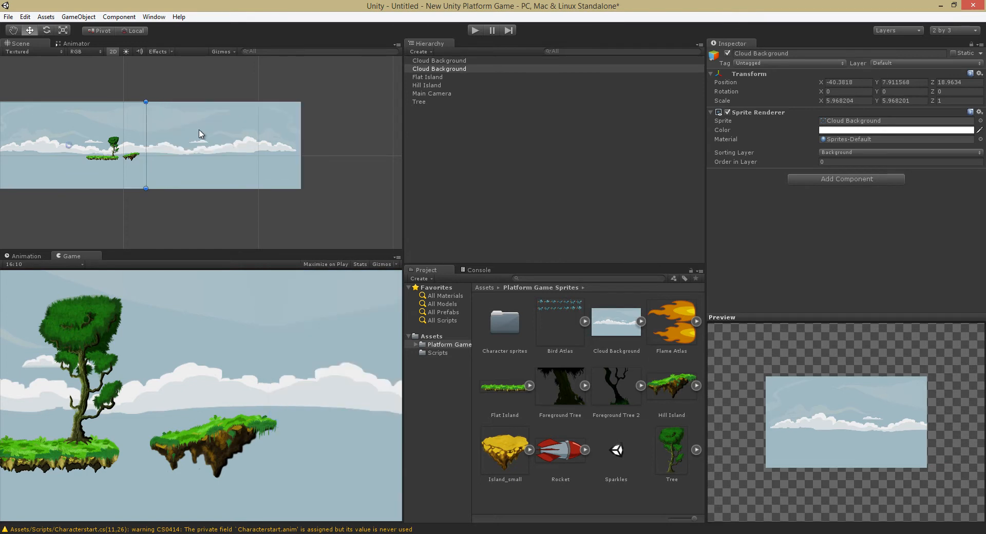
left_click(323, 133)
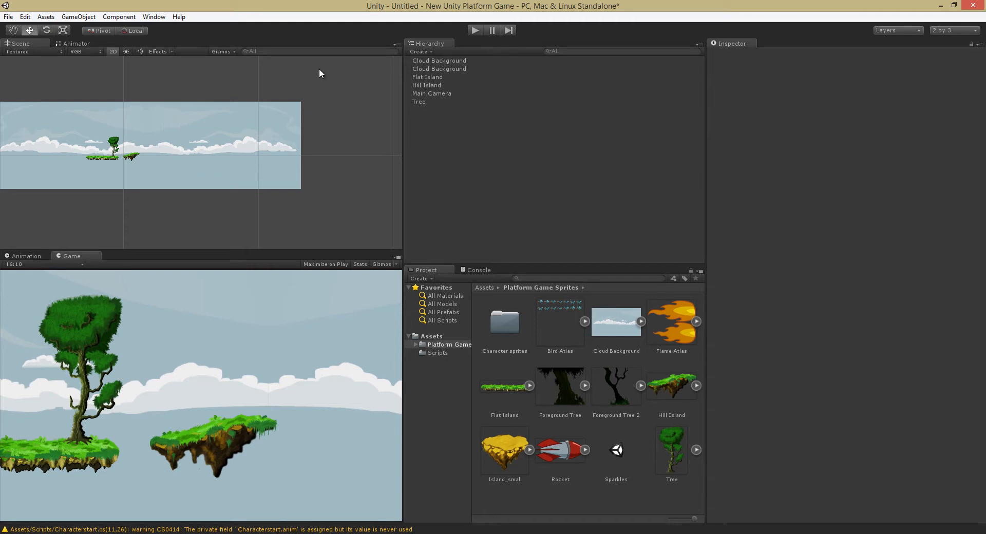
- Examine the project's sorting layers and their lock toggles with the mirrored Cloud Background selected, and clear the selection
left_click(168, 127)
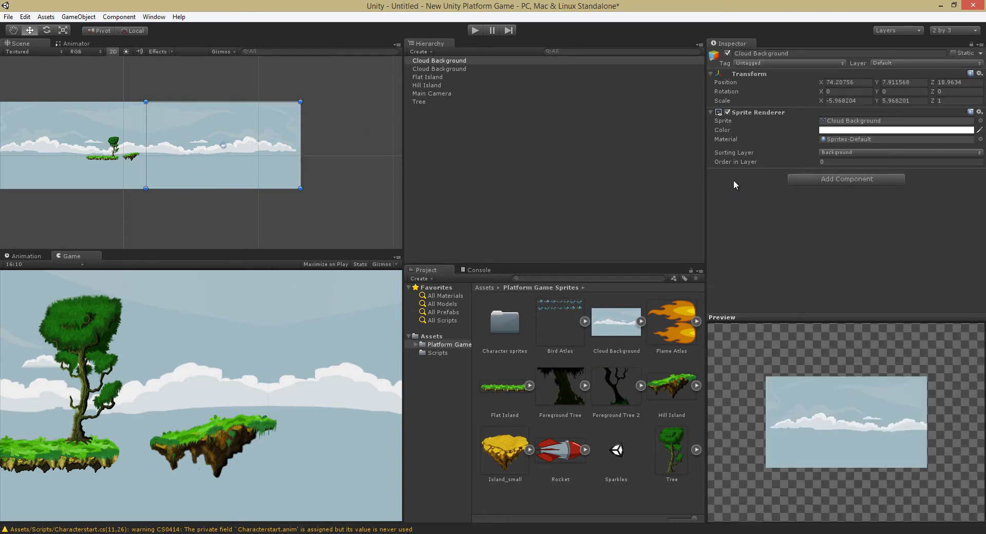
left_click(899, 30)
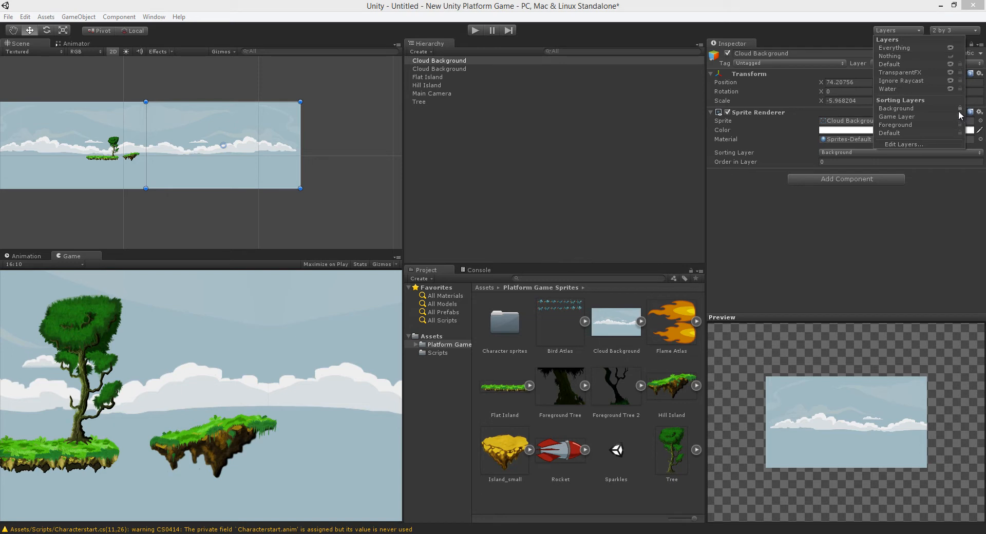
left_click(532, 120)
left_click(331, 194)
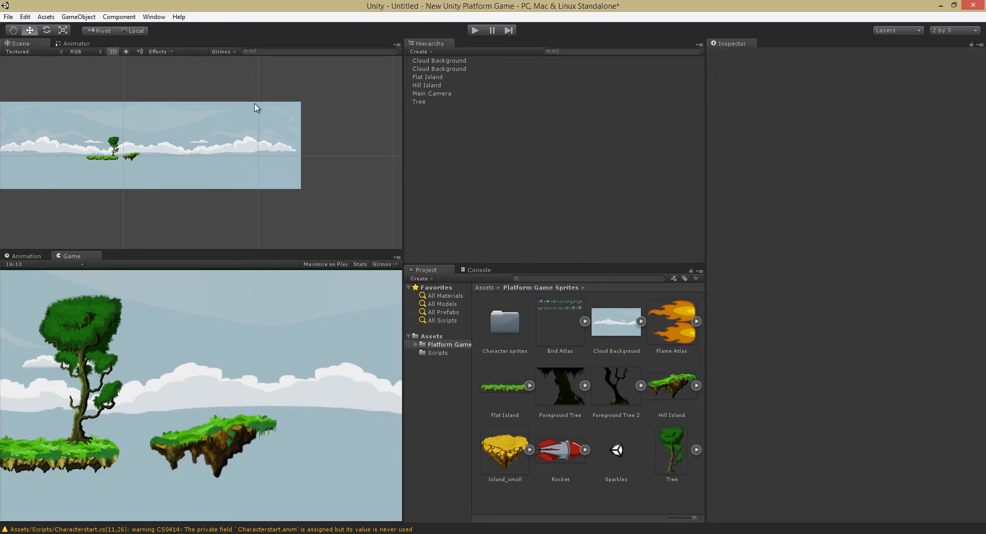
- Examine the clouds, islands, camera and tree by selecting each one in turn by name, and clear the selection
left_click(455, 62)
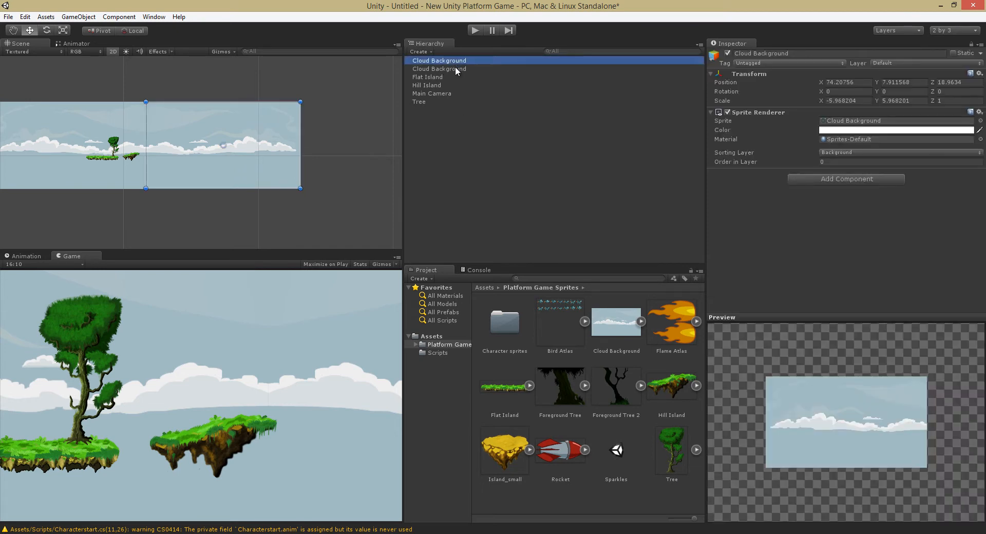
left_click(455, 69)
left_click(455, 62)
left_click(455, 70)
left_click(453, 60)
left_click(448, 69)
left_click(415, 101)
left_click(427, 85)
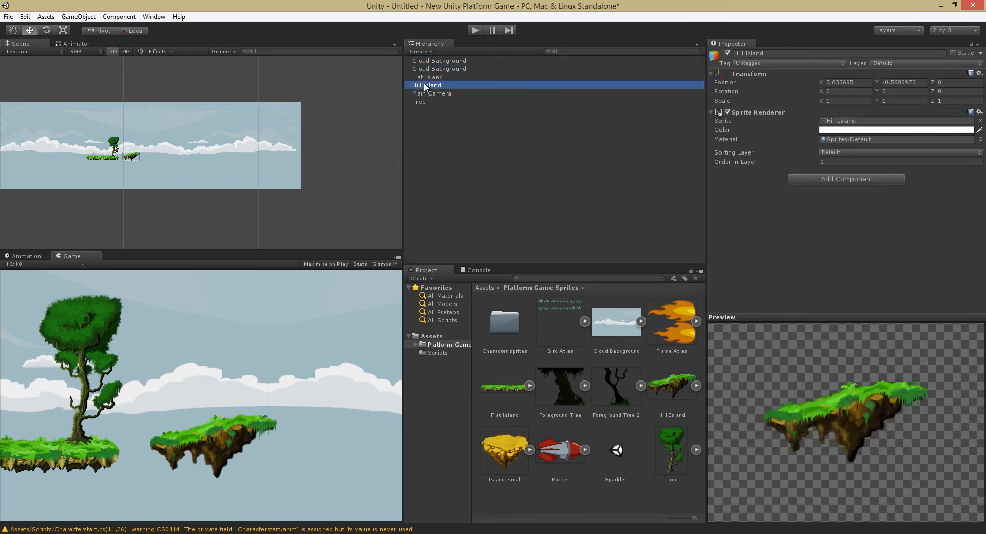
left_click(429, 77)
left_click(430, 69)
left_click(431, 61)
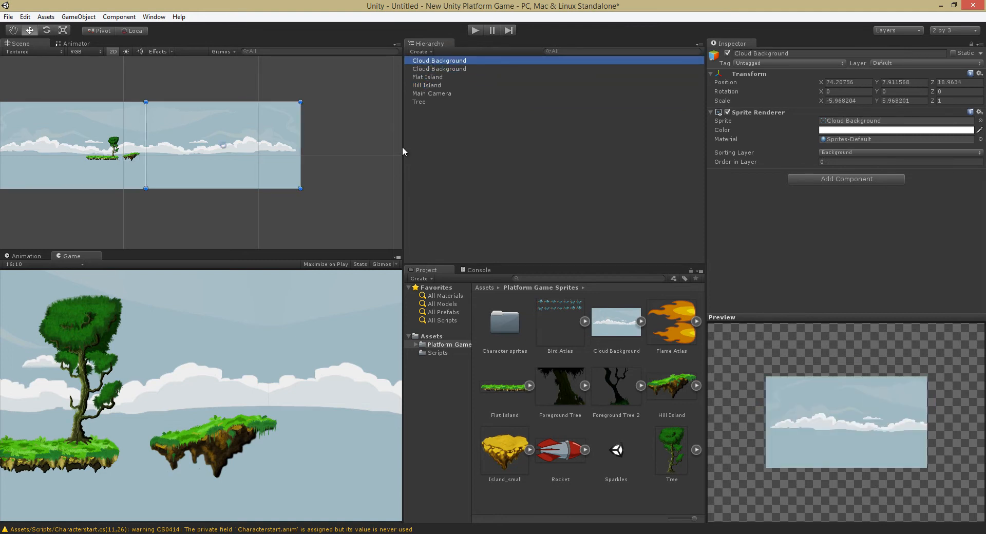
left_click(436, 69)
left_click(434, 77)
left_click(433, 85)
left_click(432, 94)
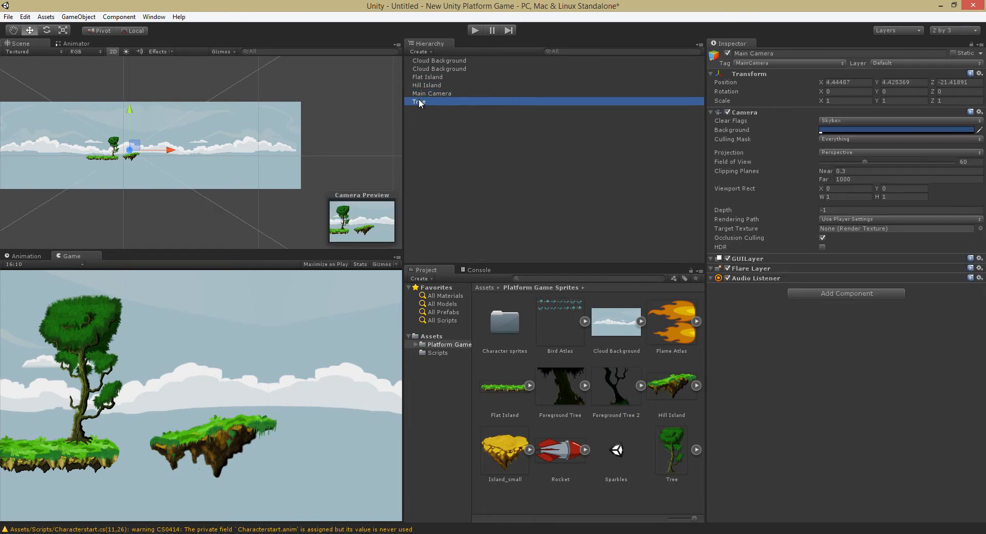
left_click(426, 102)
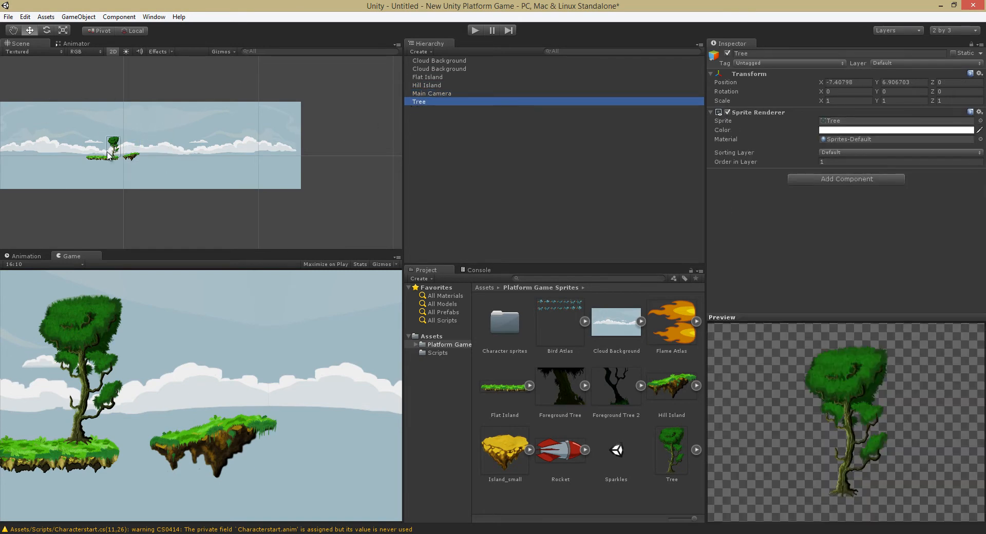
left_click(436, 93)
left_click(435, 85)
left_click(435, 77)
left_click(435, 69)
left_click(436, 61)
left_click(435, 68)
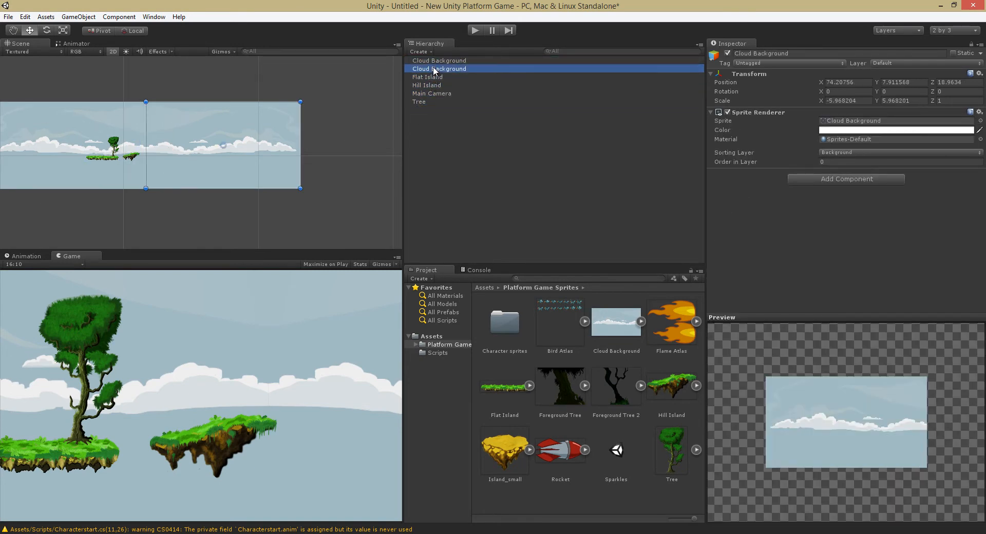
left_click(434, 61)
left_click(434, 69)
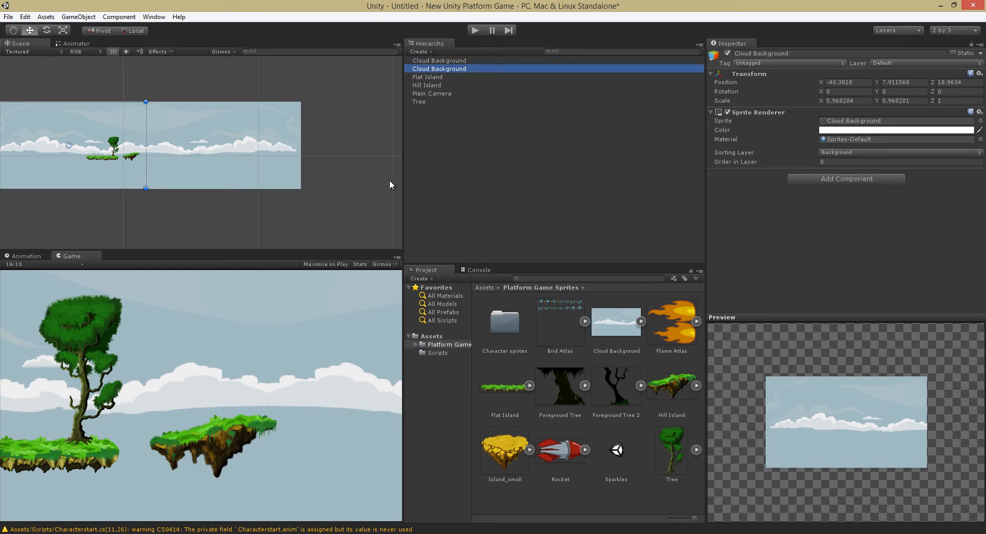
left_click(371, 186)
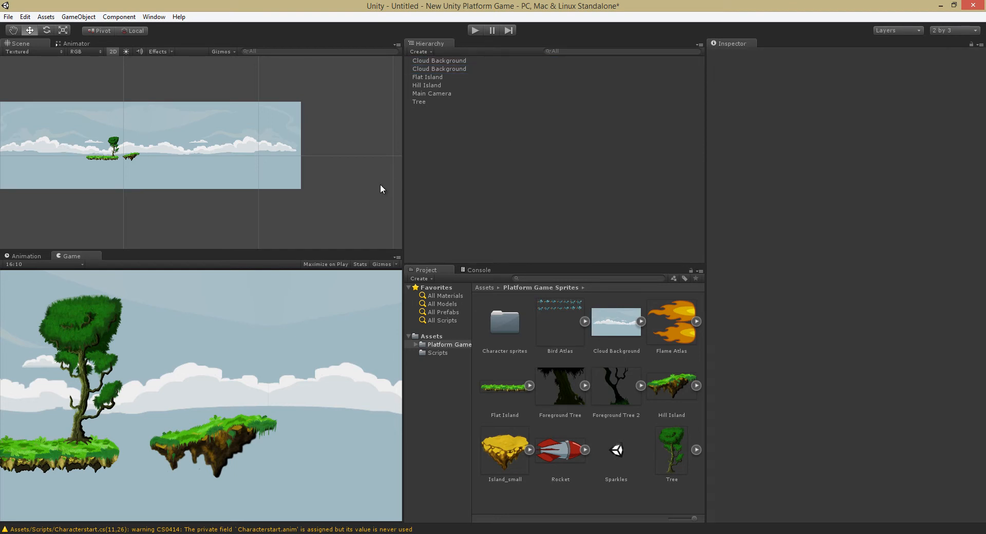
- View the Bird Atlas image in the external photo viewer to examine its rows of bird frames, and close it
left_click(550, 310)
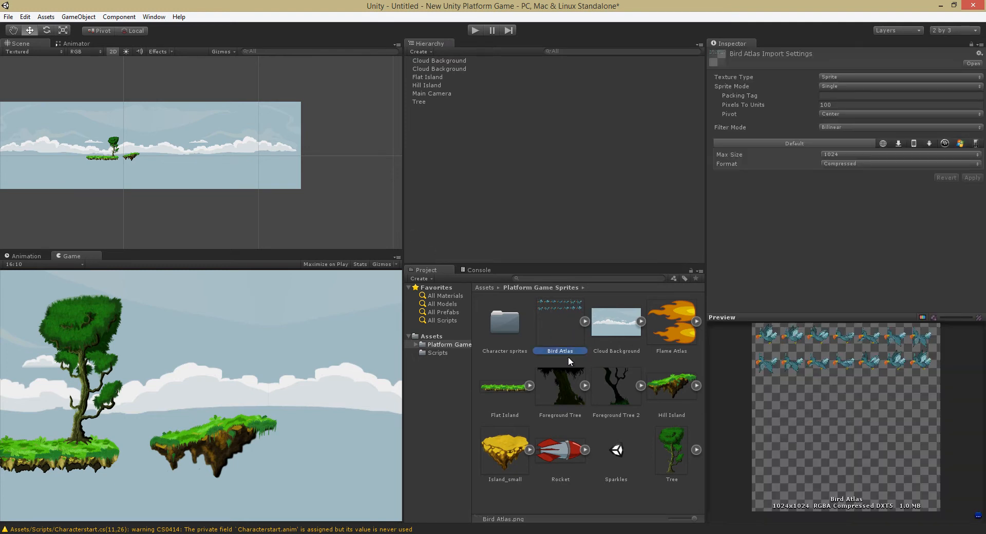
double_click(562, 304)
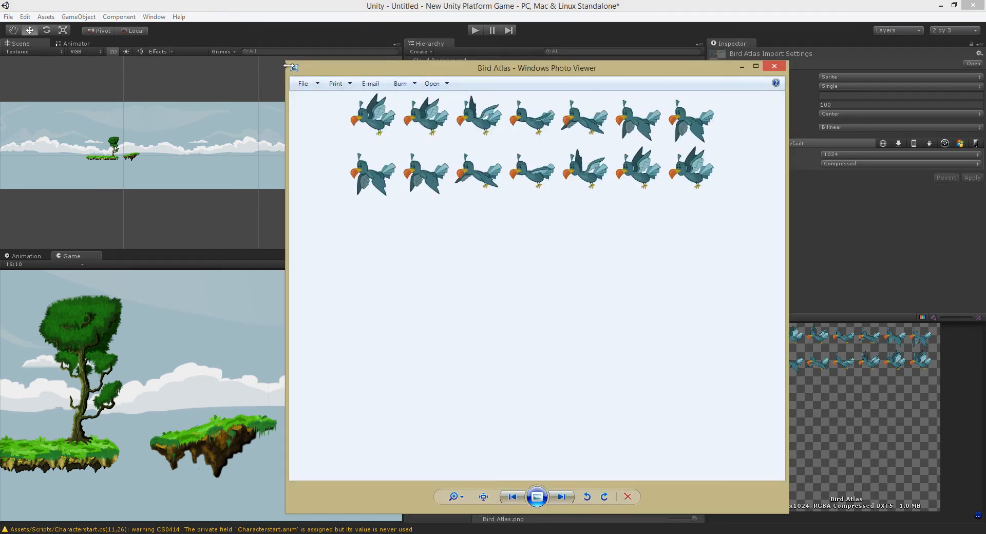
left_click_drag(289, 65, 184, 27)
left_click_drag(676, 37, 416, 37)
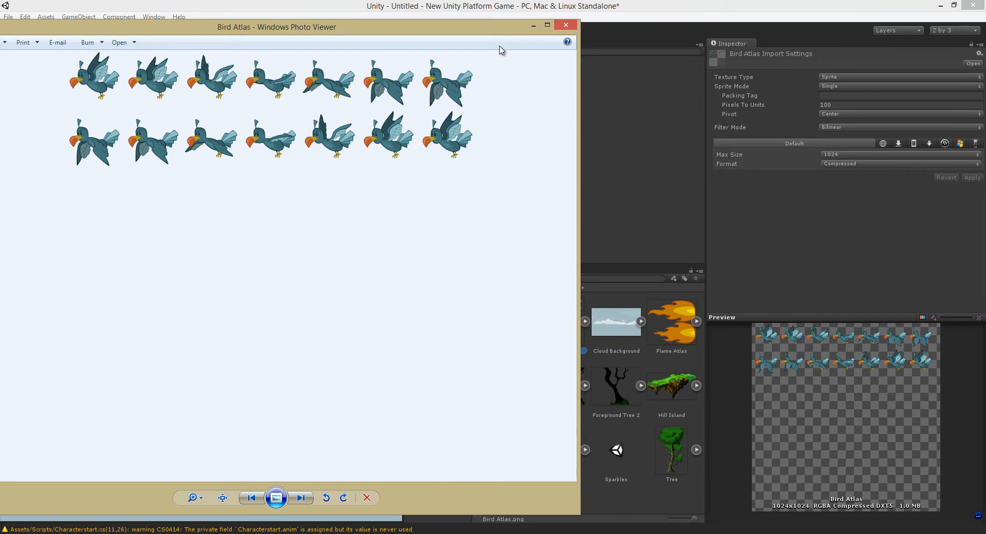
left_click_drag(498, 31, 696, 38)
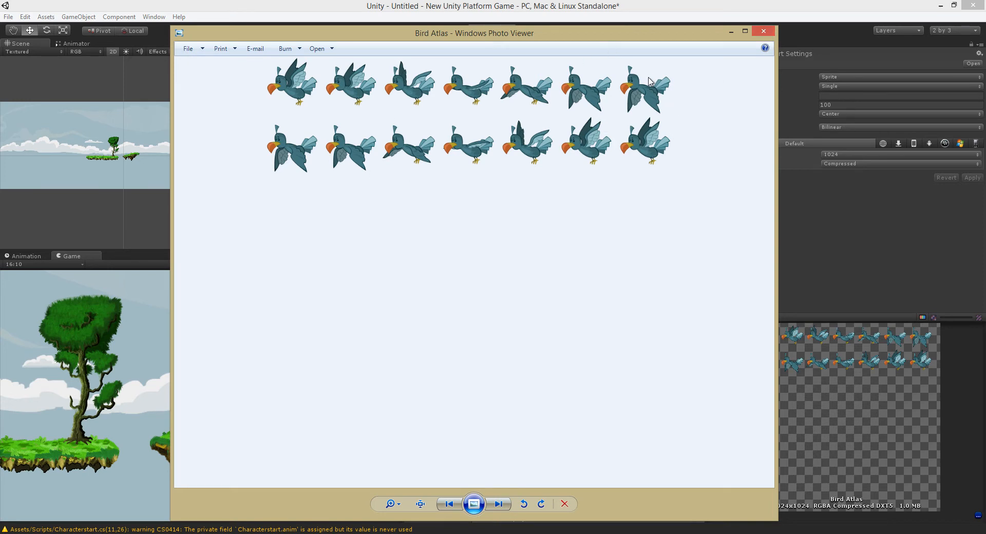
left_click(763, 32)
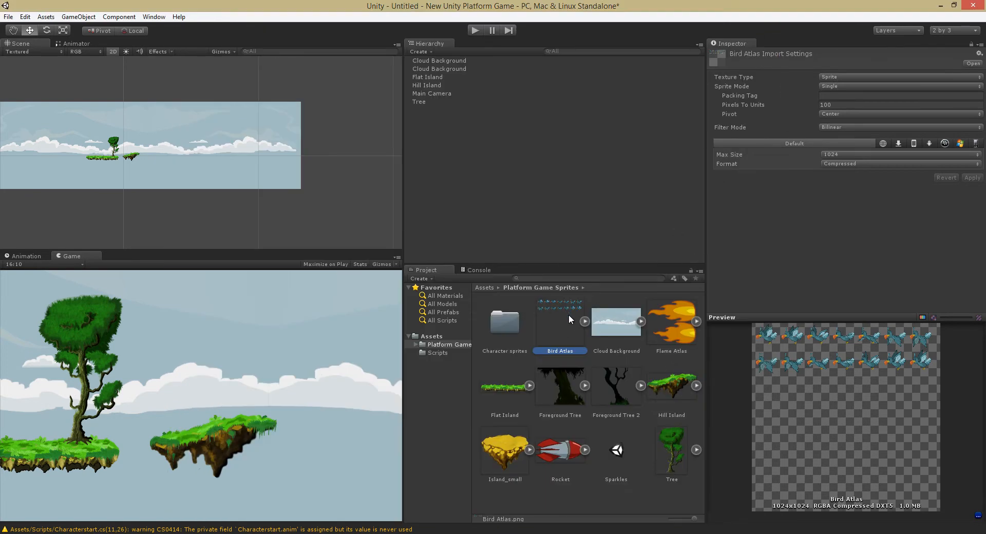
- Try placing the whole Bird Atlas in the scene, shift it over the hill island, and delete it from the scene
left_click_drag(539, 287, 130, 154)
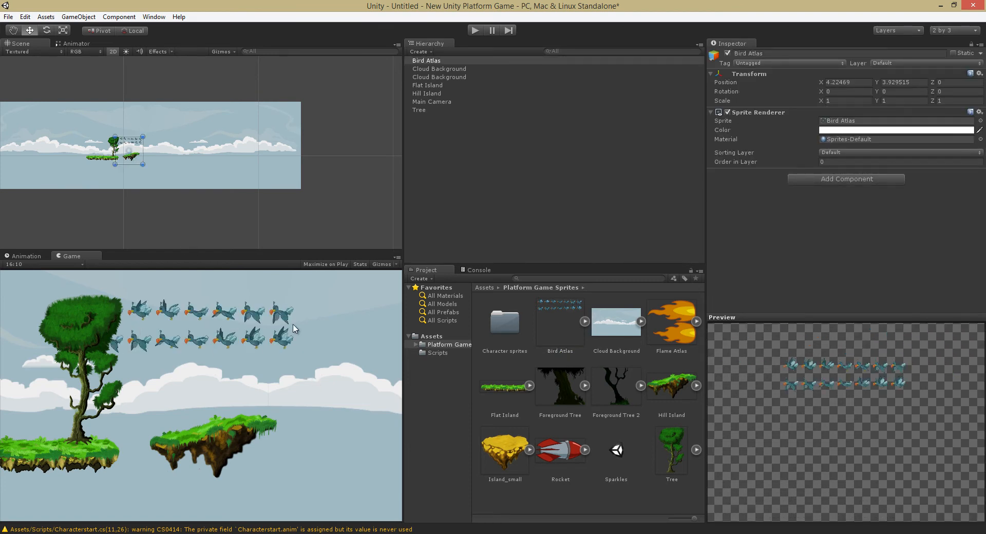
left_click_drag(118, 143, 135, 157)
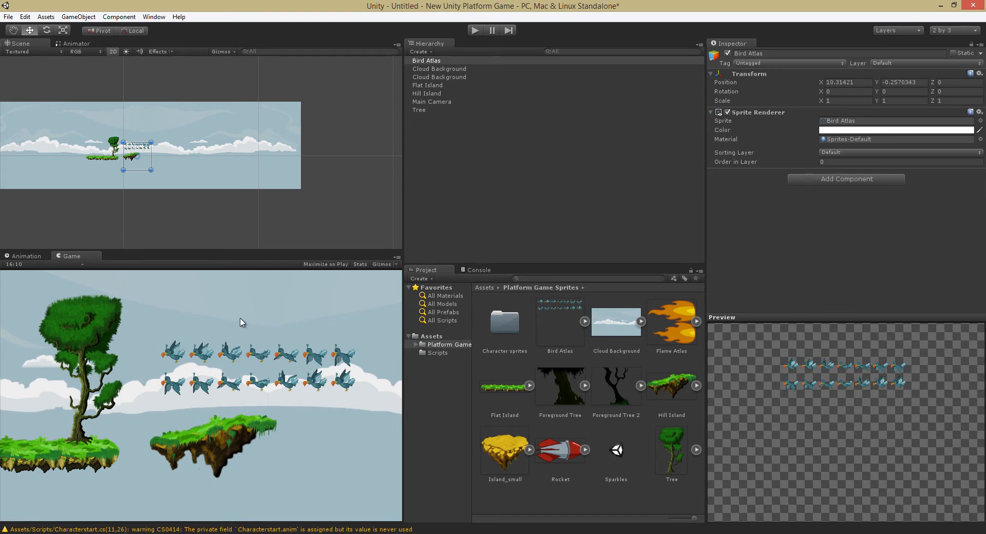
key("Delete")
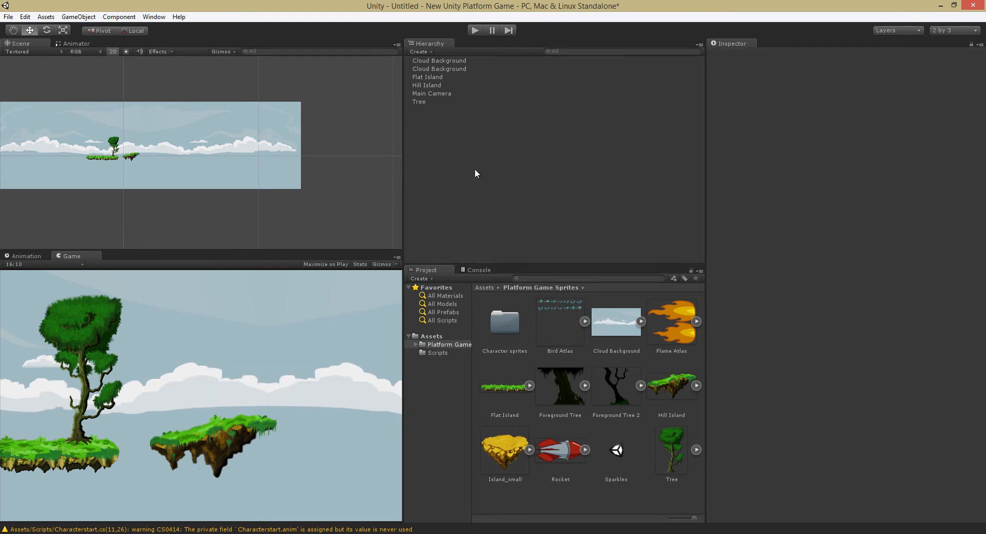
- Set the Bird Atlas sprite mode to Multiple, apply the import change and open the atlas in the Sprite Editor
left_click(558, 306)
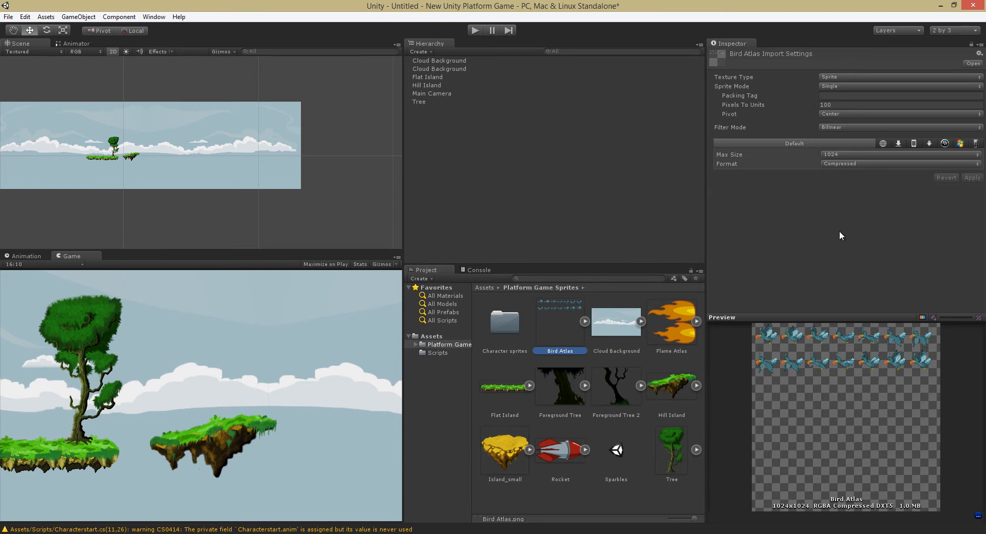
left_click(834, 87)
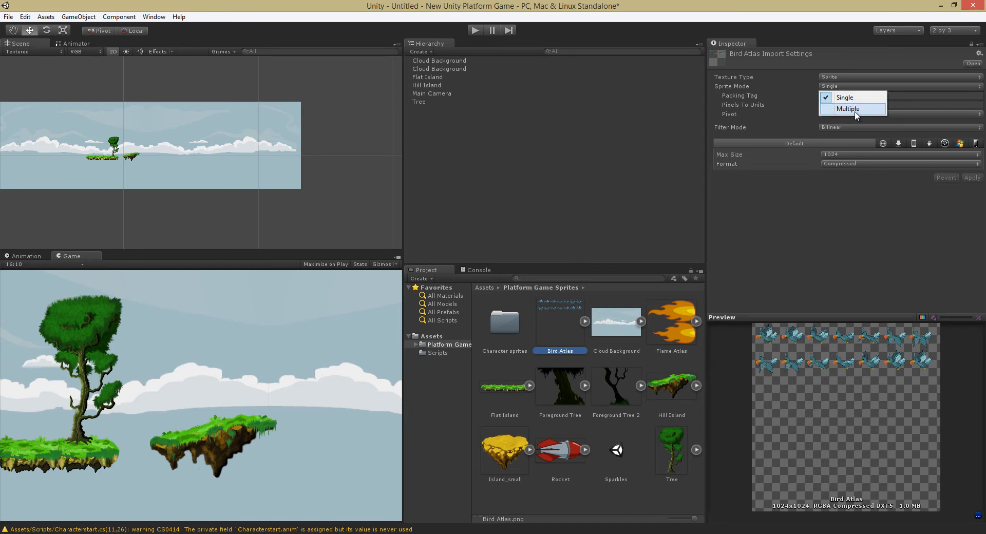
left_click(850, 110)
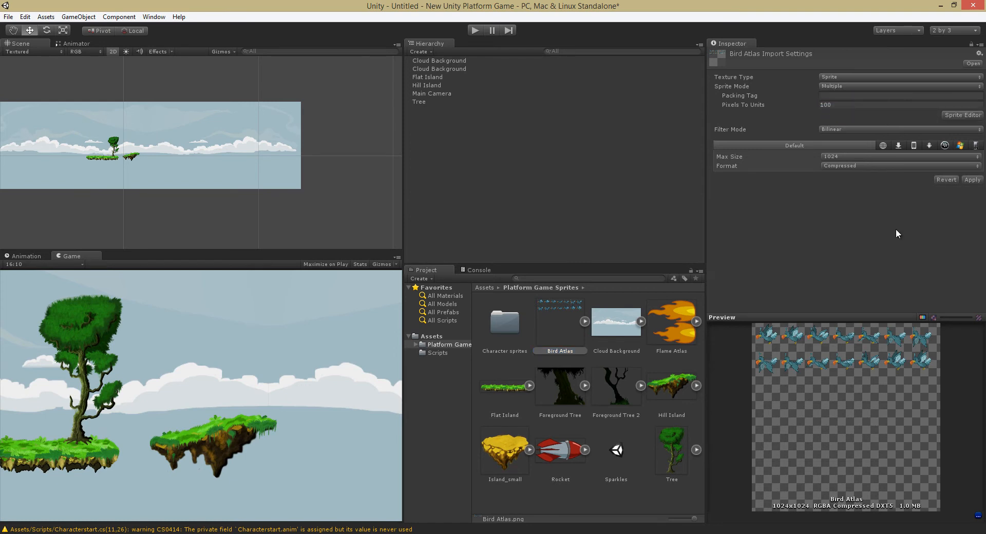
left_click(963, 115)
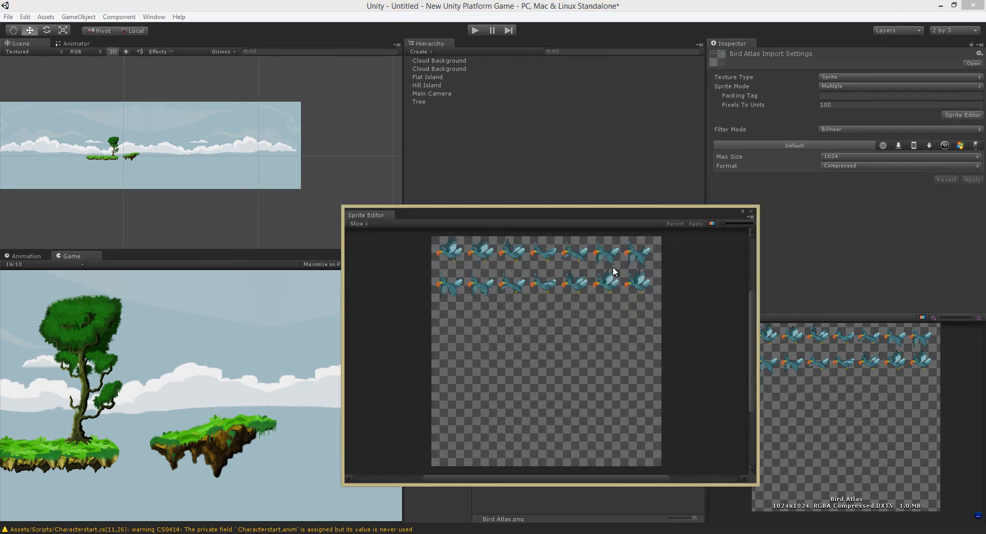
- Slice the Bird Atlas with the Automatic type, apply the slices and close the Sprite Editor
left_click(355, 224)
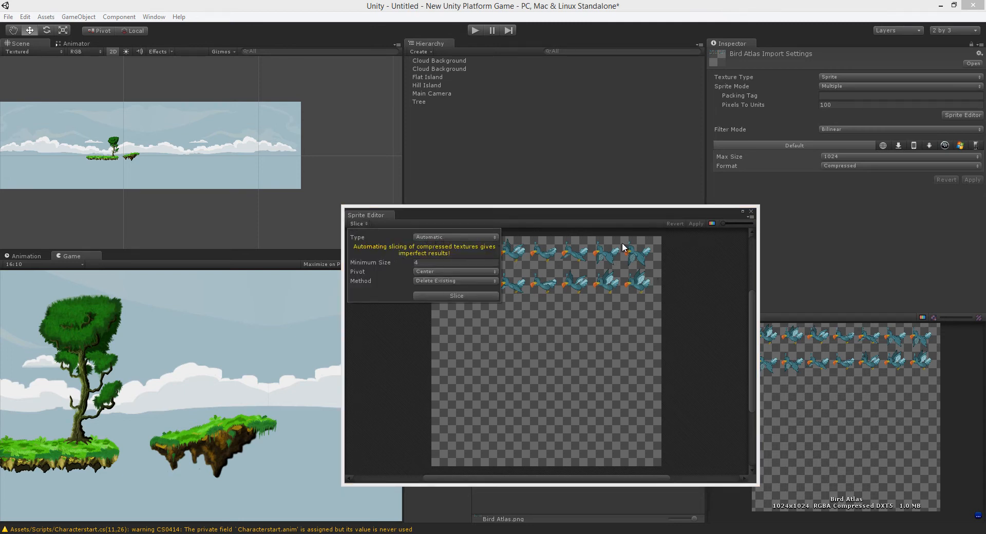
left_click(456, 238)
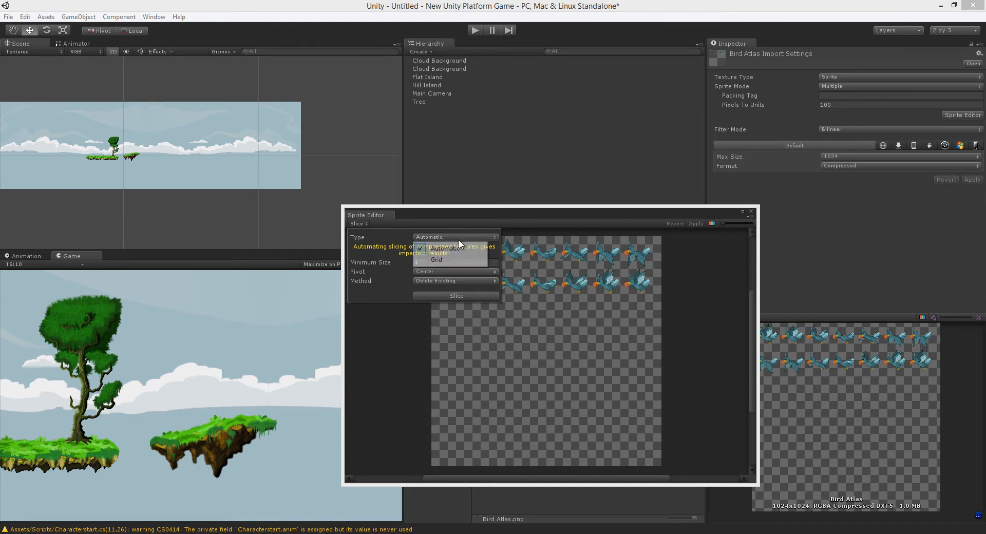
left_click(434, 256)
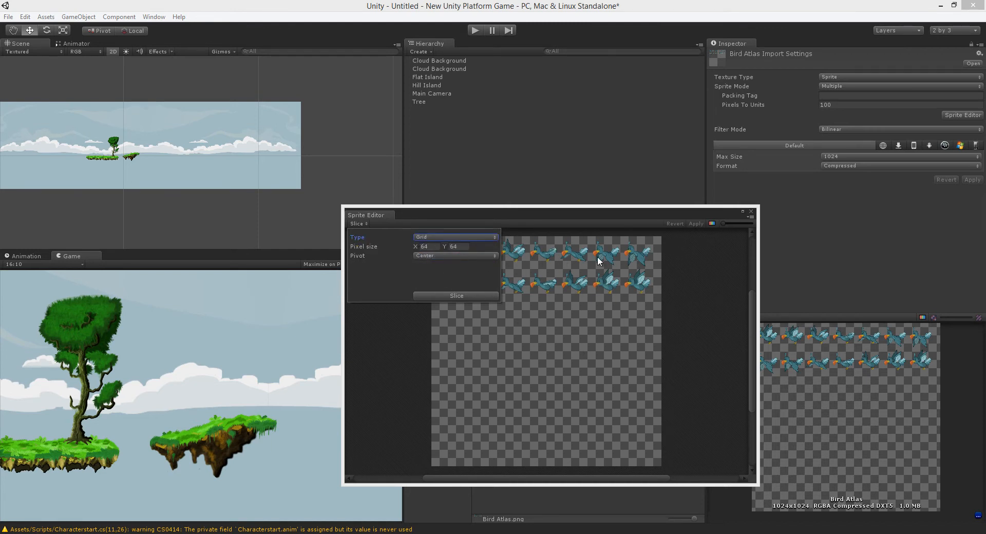
left_click(448, 236)
left_click(436, 248)
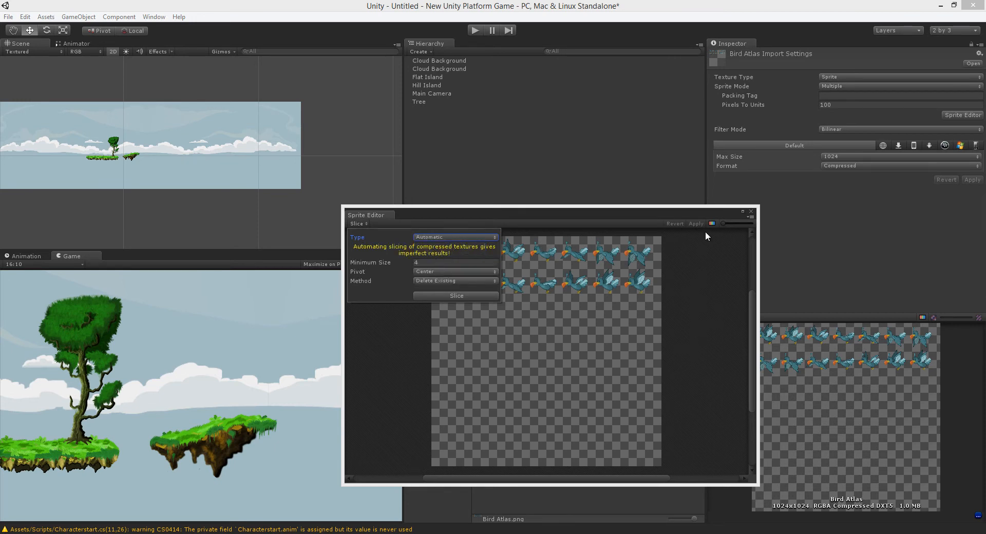
left_click(452, 296)
left_click(701, 223)
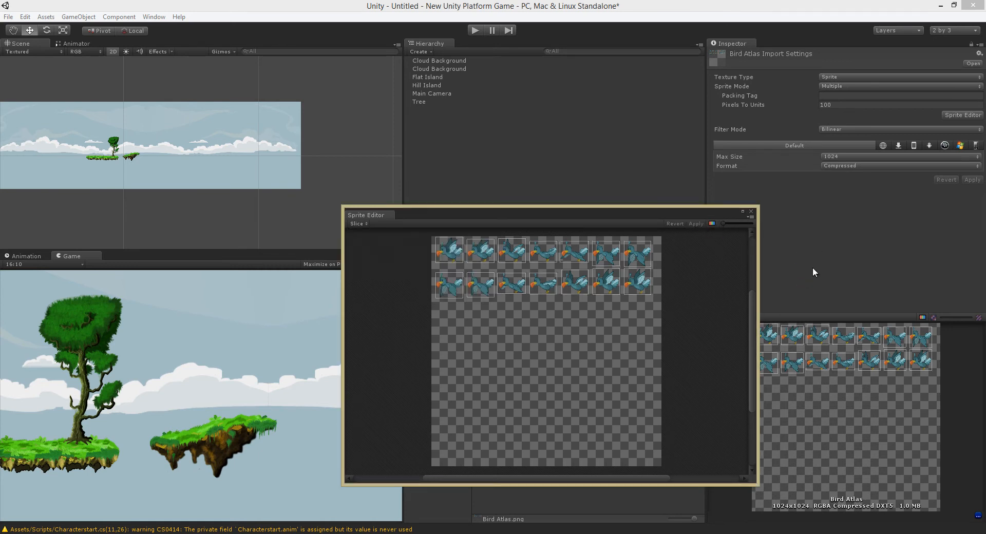
left_click(751, 211)
- Expand the Bird Atlas asset and look through its sliced bird sprites
left_click(585, 321)
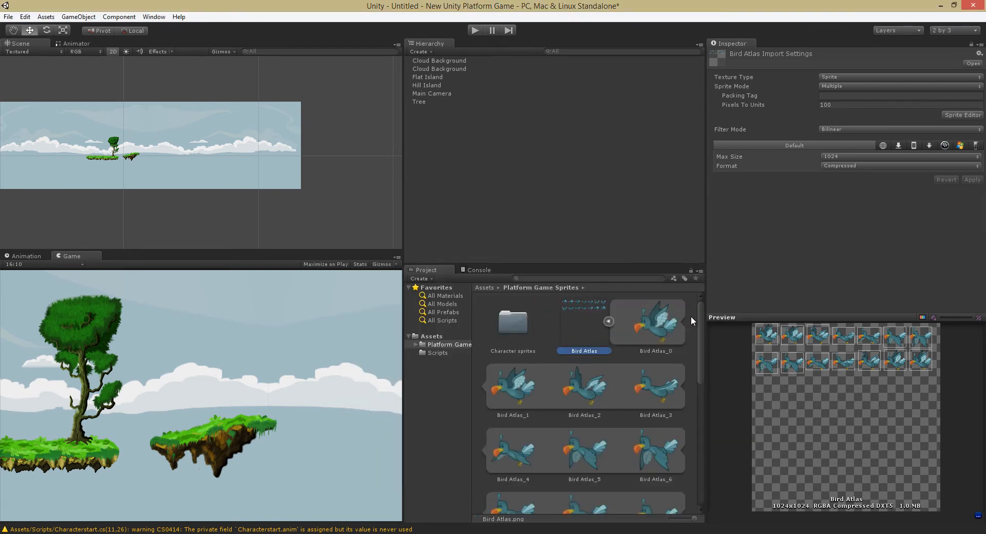
left_click_drag(699, 321, 662, 297)
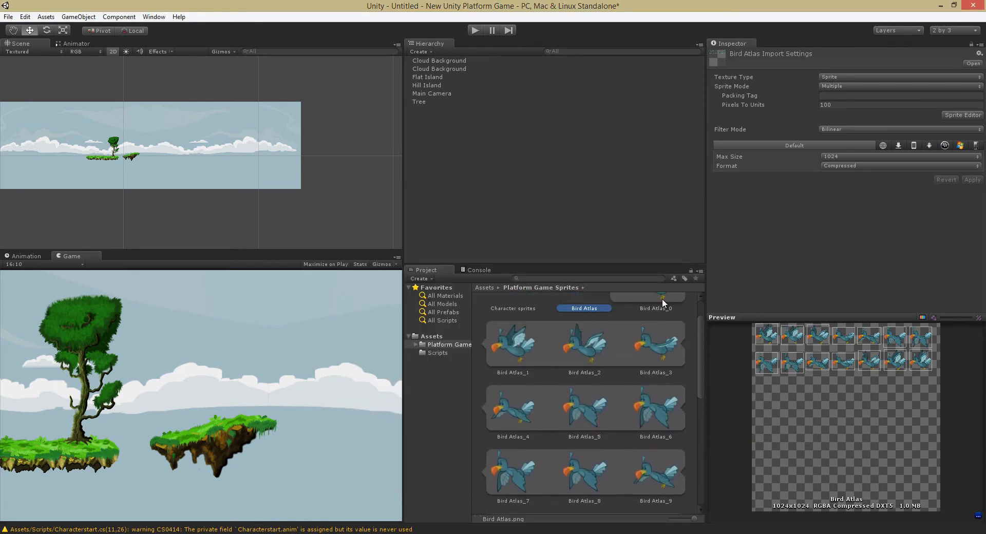
- Flip back and forth through the sliced Bird Atlas sprites to preview the flapping motion frame by frame
scroll(661, 297, "up", 2)
left_click(676, 302)
key("Right")
key("Right")
key("Right")
key("Right")
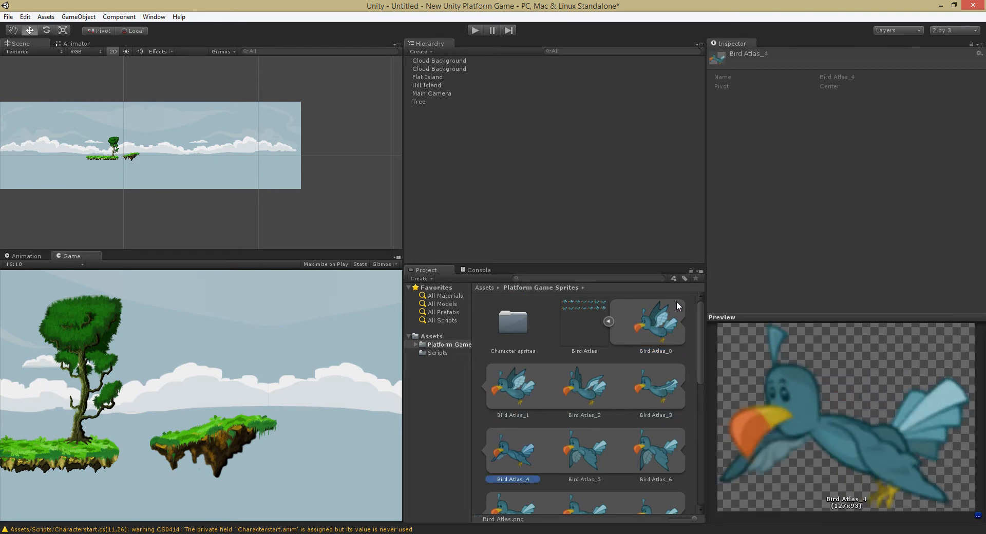
key("Down")
key("Left")
key("Left")
key("Left")
key("Left")
key("Left")
key("Left")
key("Left")
key("Left")
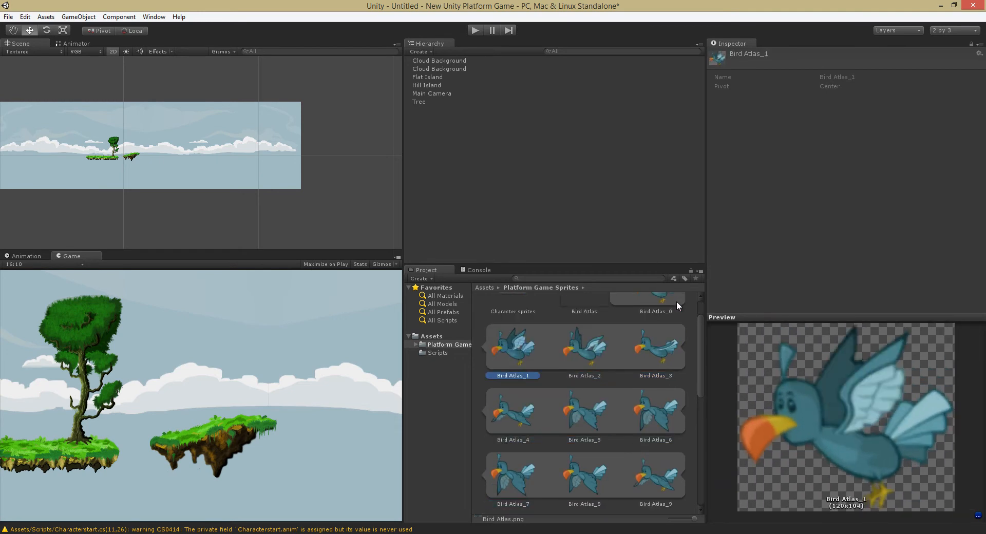
key("Right")
key("Right")
key("Right")
key("Right")
key("Right")
key("Right")
key("Right")
key("Left")
key("Left")
key("Left")
key("Left")
key("Left")
key("Left")
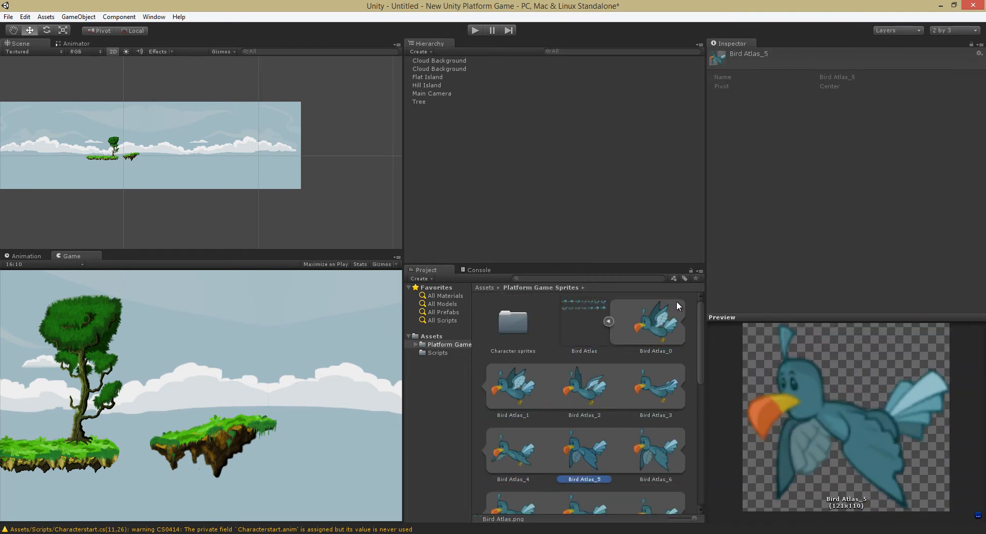
key("Left")
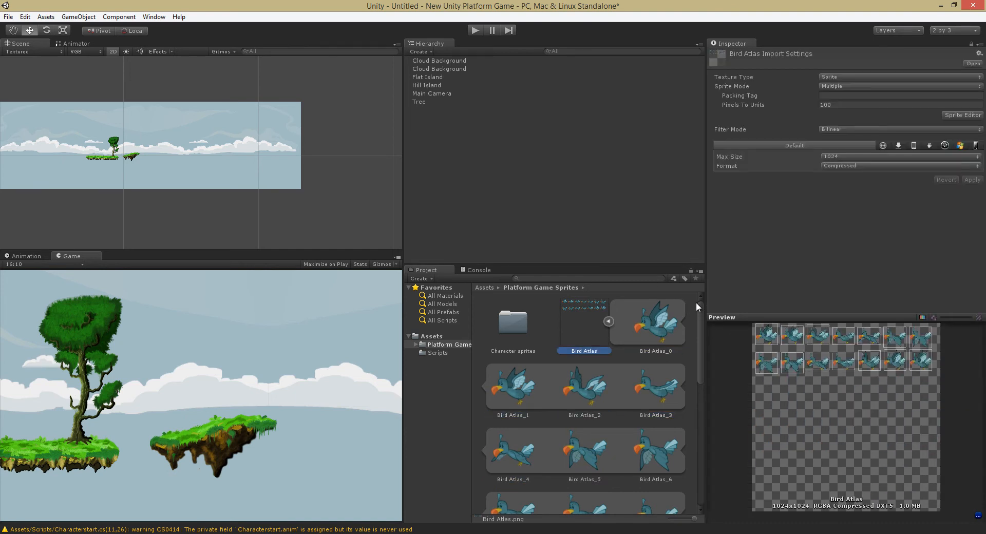
- Select all the sliced bird sprites from Bird Atlas_0 through Bird Atlas_13 and shrink the asset thumbnails
left_click(636, 325)
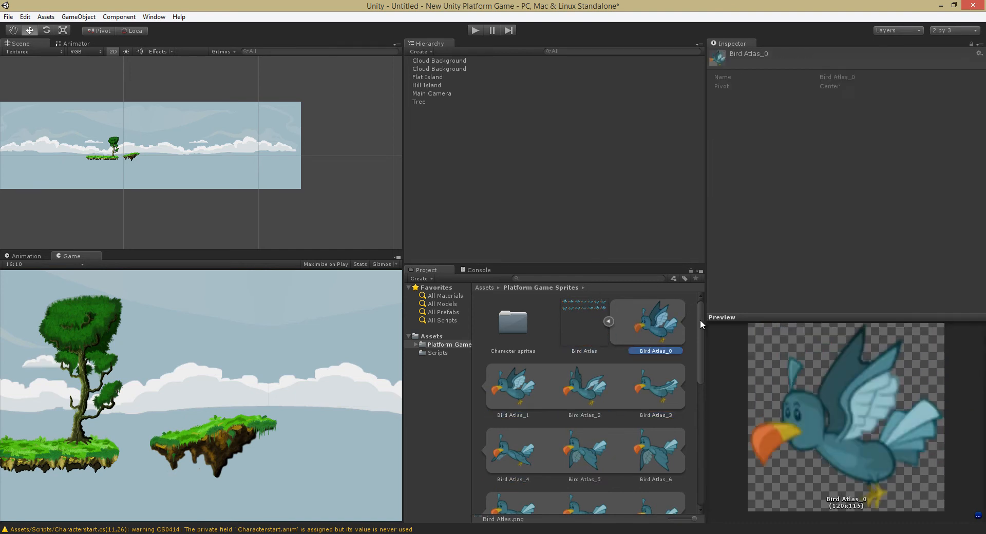
left_click_drag(700, 319, 685, 387)
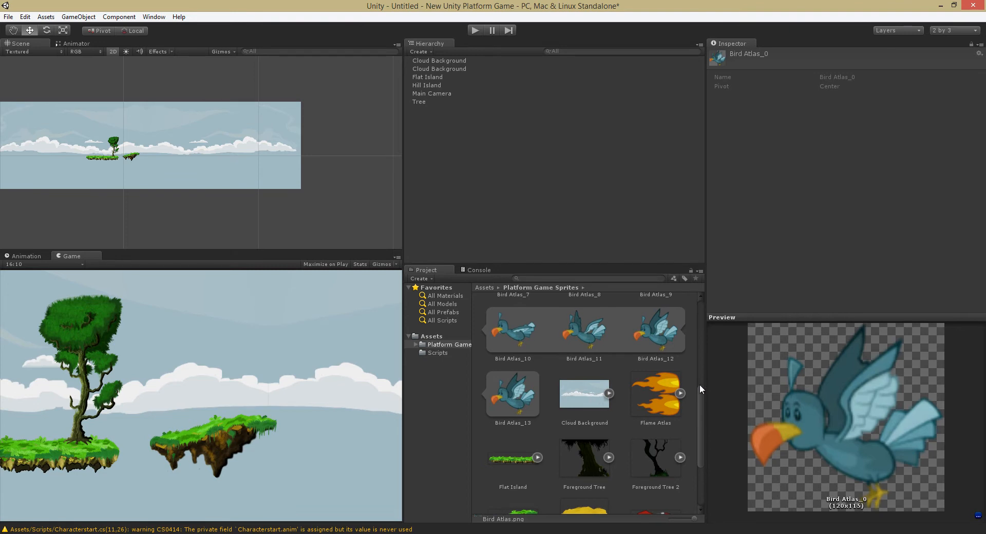
left_click(511, 398, "shift")
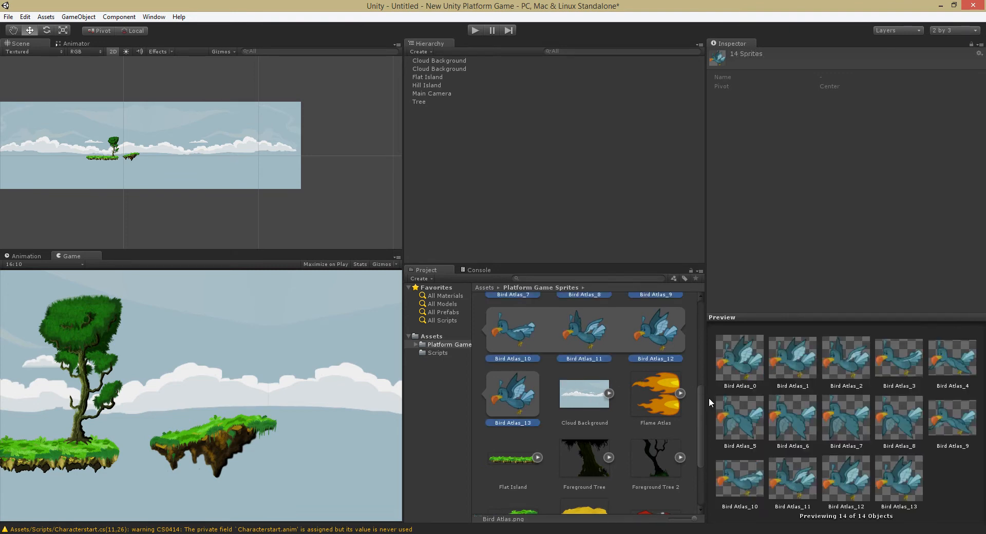
left_click_drag(703, 415, 706, 369)
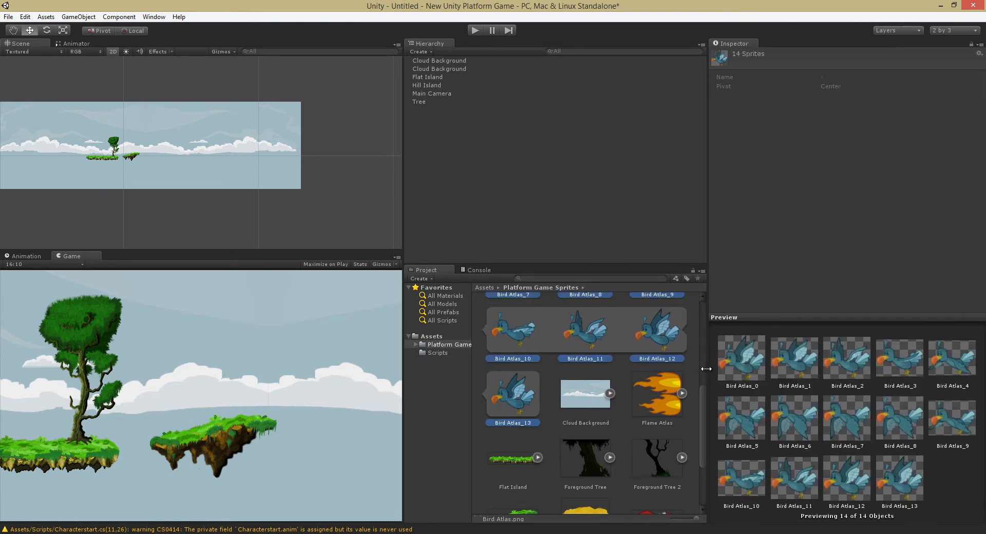
left_click_drag(694, 519, 681, 519)
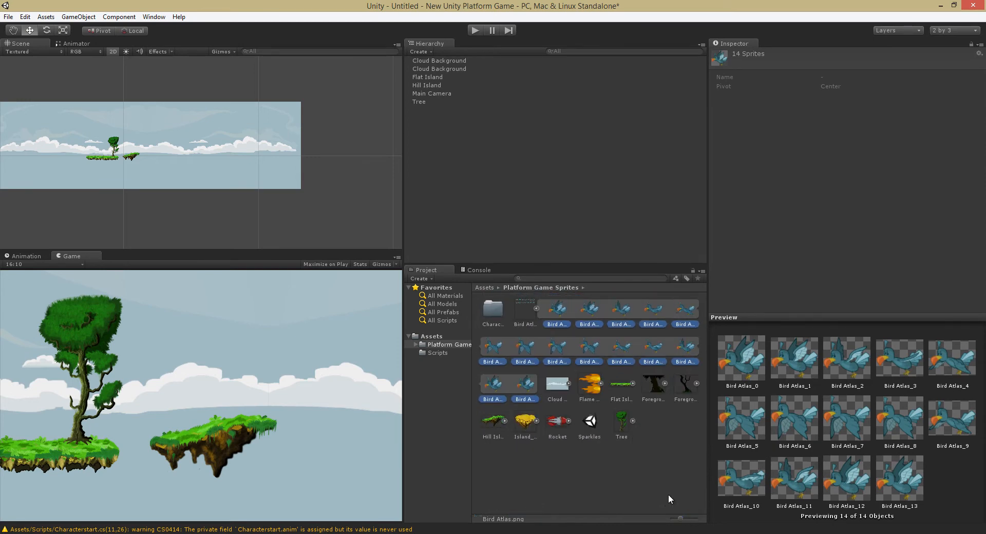
- Place the selected bird sprites in the scene between the tree and hill island, saving the new animation as Bird Animation
left_click_drag(429, 194, 174, 187)
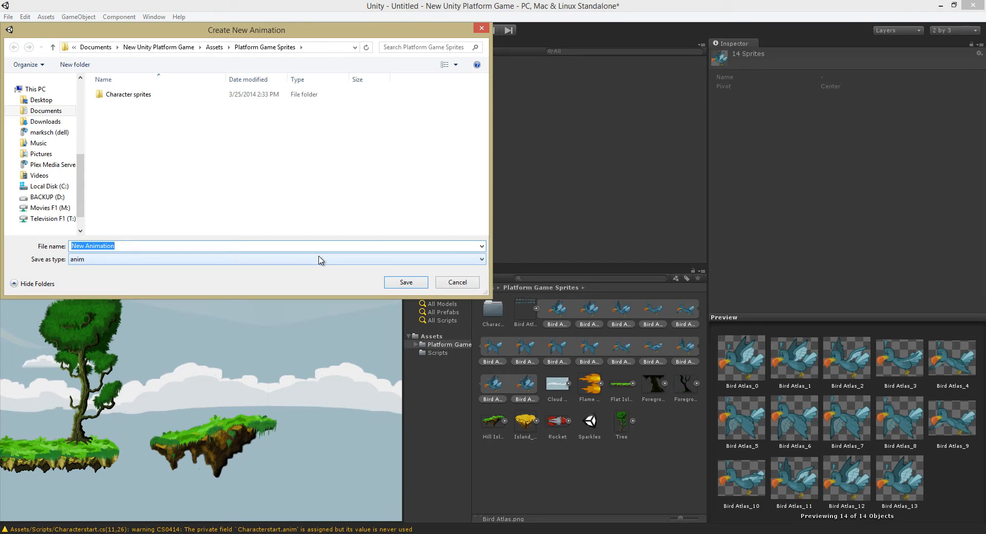
type("Bir")
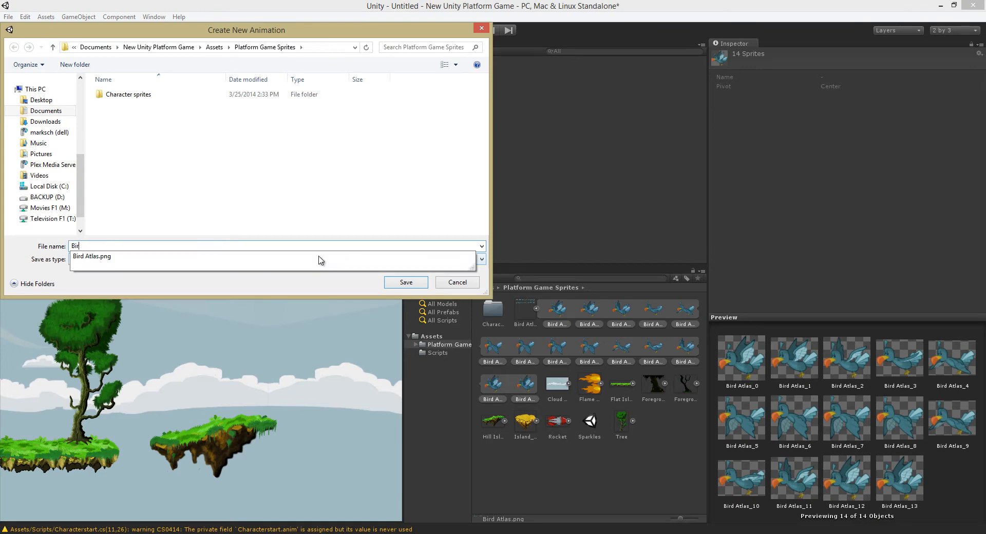
type("d Animation")
key("Return")
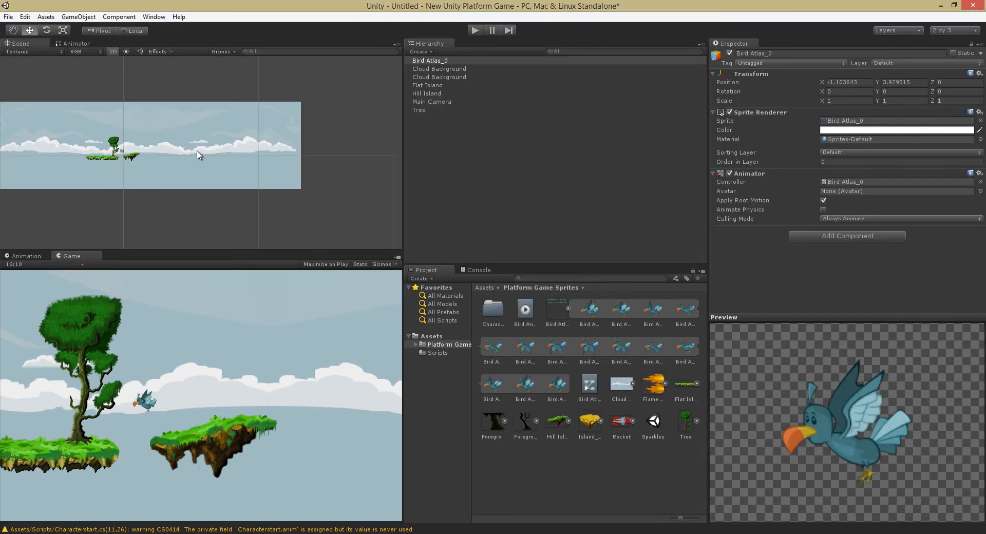
- Frame the new bird object in the scene and nudge it sideways to about X -1.12
double_click(431, 61)
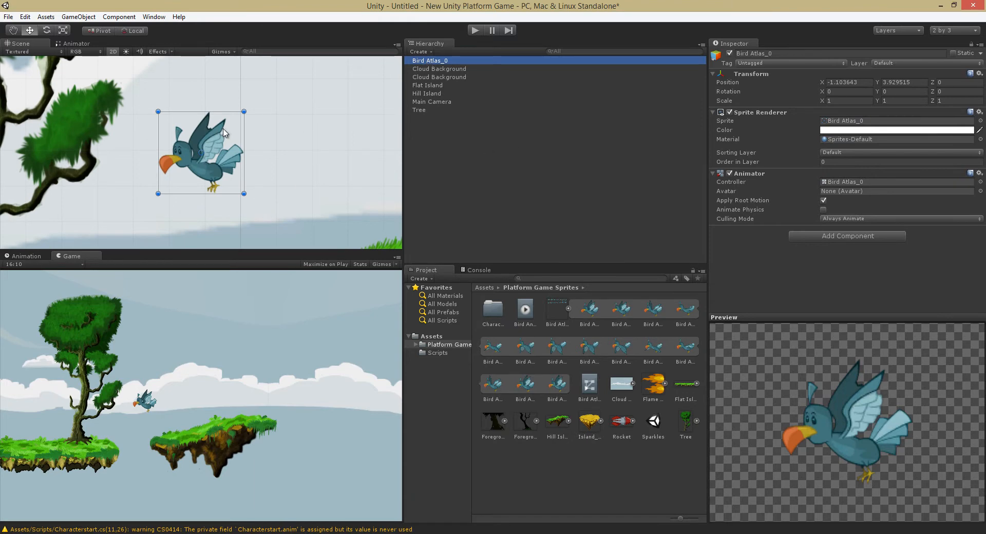
left_click(290, 180)
left_click_drag(192, 160, 191, 160)
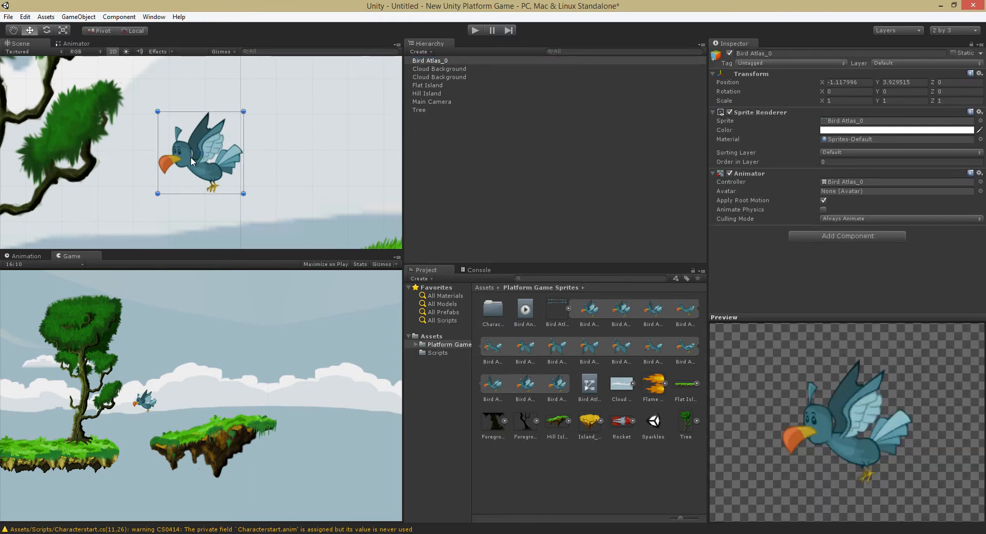
scroll(251, 145, "down", 5)
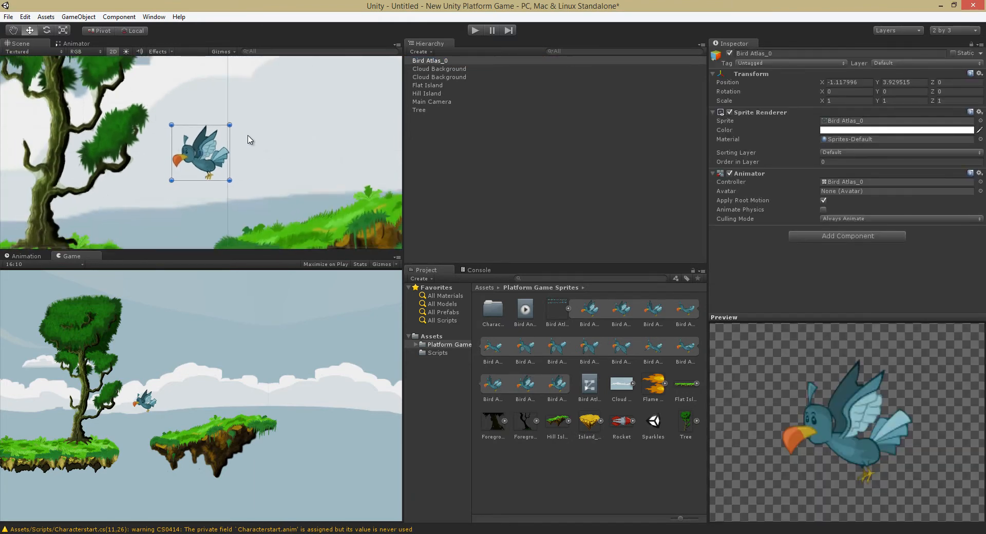
scroll(256, 148, "down", 3)
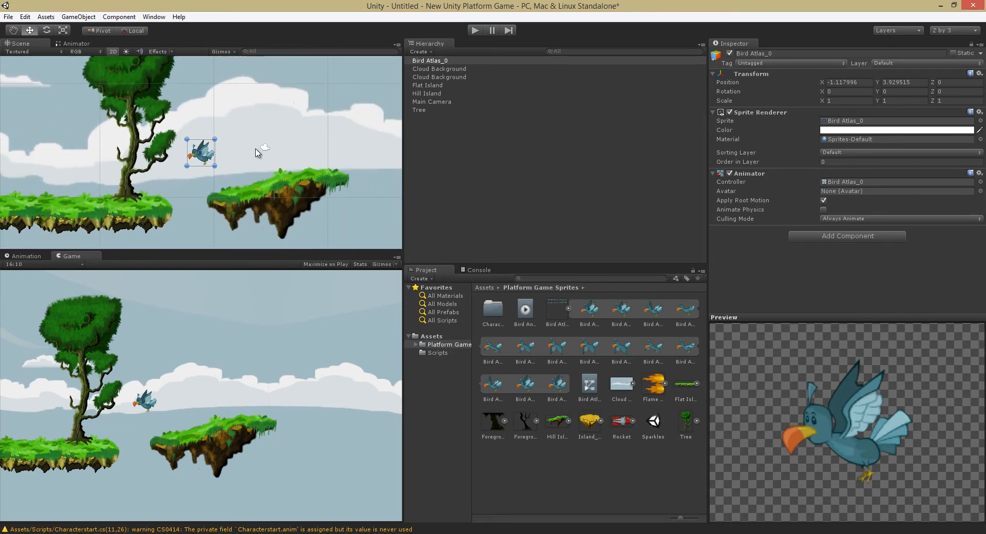
- Run the game to check the bird's flapping animation and stop it again
left_click(474, 31)
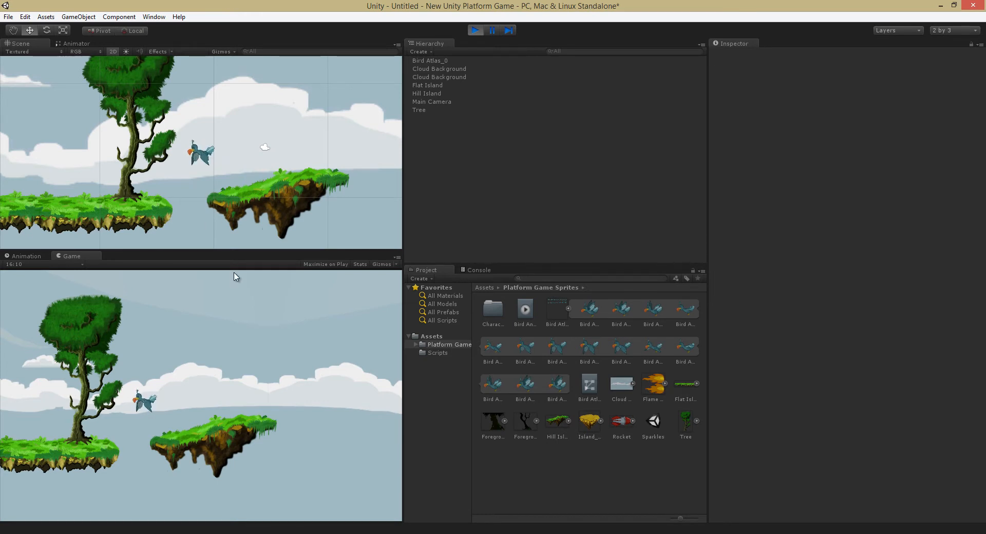
left_click(23, 255)
left_click(475, 30)
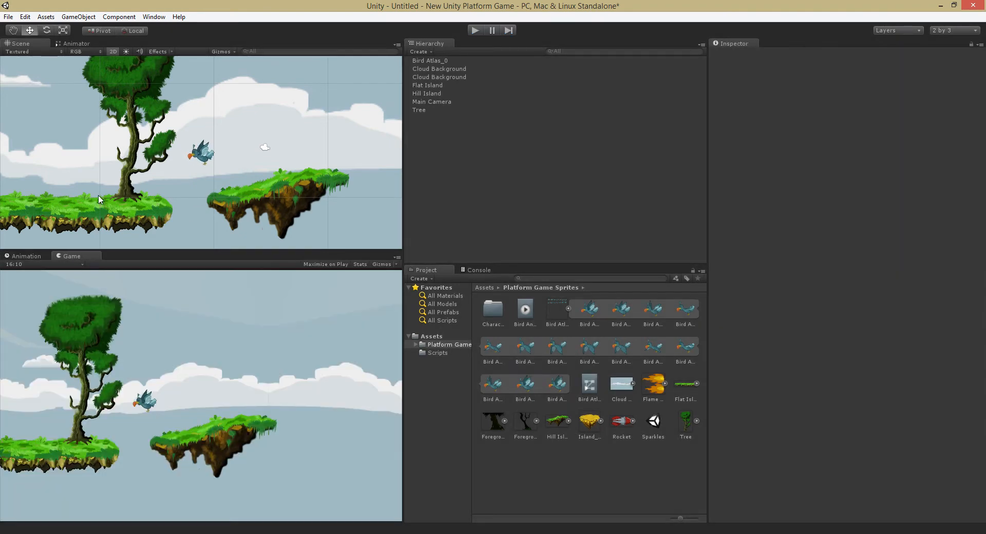
- Show the bird's animation timeline, expand its Sprite track and examine the keyframes, including the one at frame 7
left_click(23, 256)
left_click(203, 151)
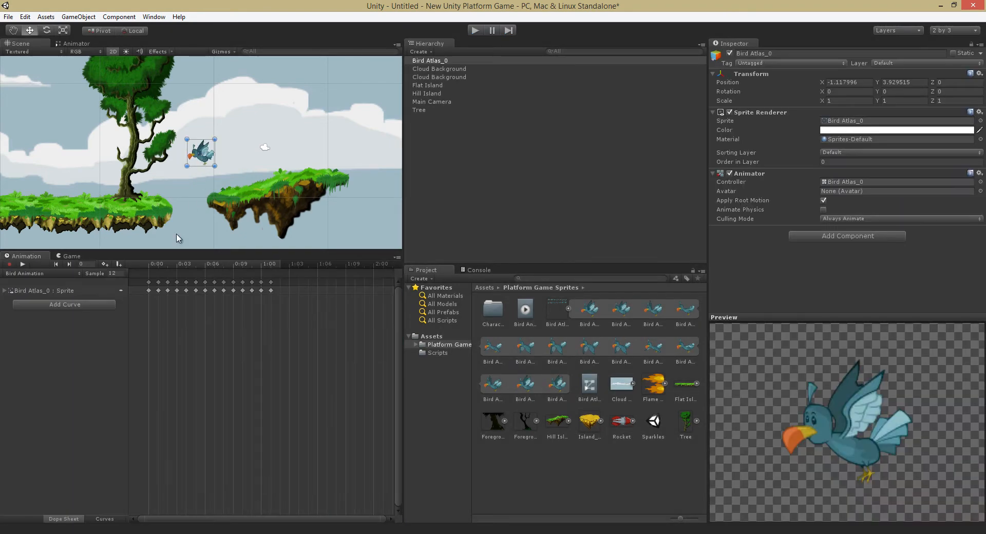
left_click(4, 291)
scroll(230, 343, "up", 5)
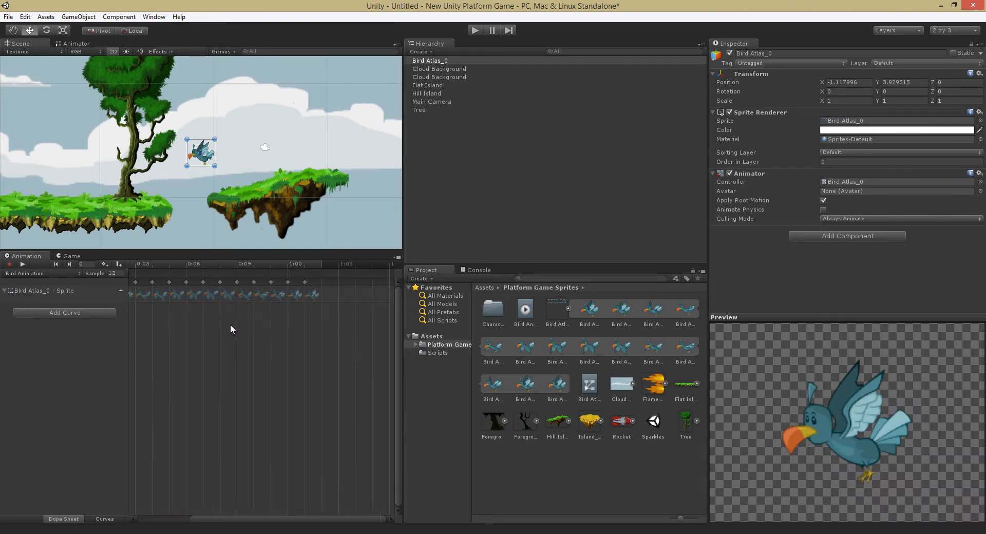
left_click_drag(248, 519, 199, 510)
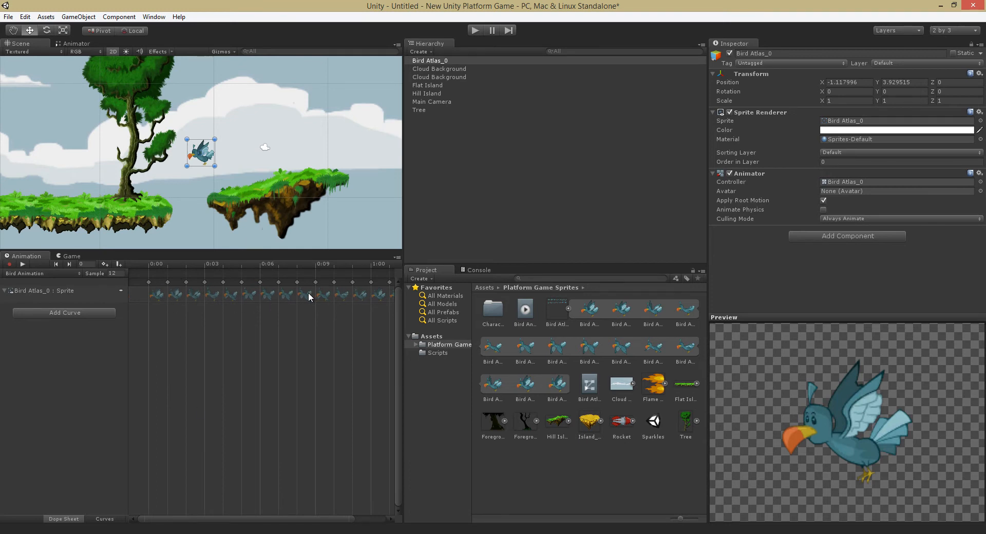
mouse_move(290, 294)
left_mouse_down()
mouse_move(311, 294)
mouse_move(242, 295)
mouse_move(287, 295)
left_mouse_up()
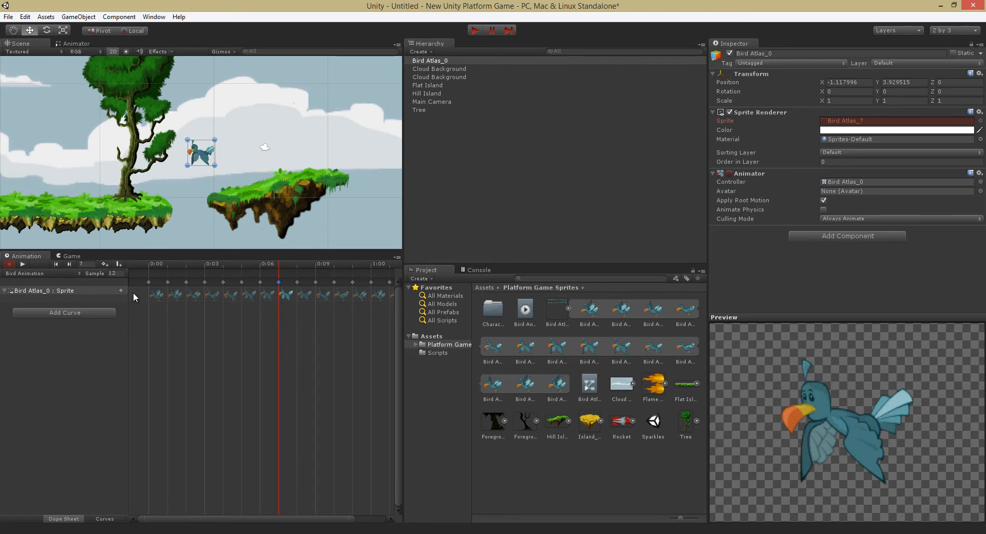
mouse_move(278, 328)
left_mouse_down()
mouse_move(187, 332)
mouse_move(276, 331)
left_mouse_up()
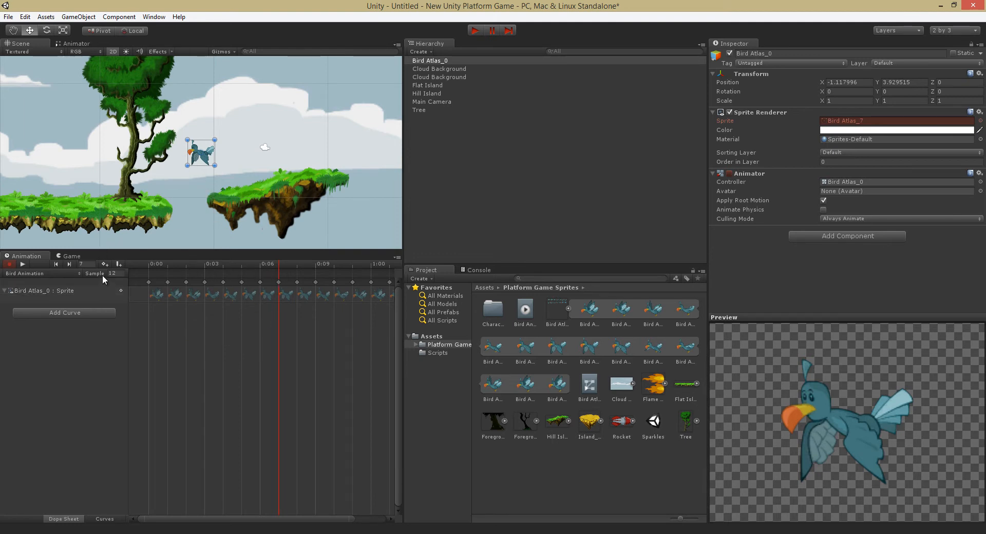
- Preview the Bird Animation while trying sample rates of 24 and 60
left_click(23, 264)
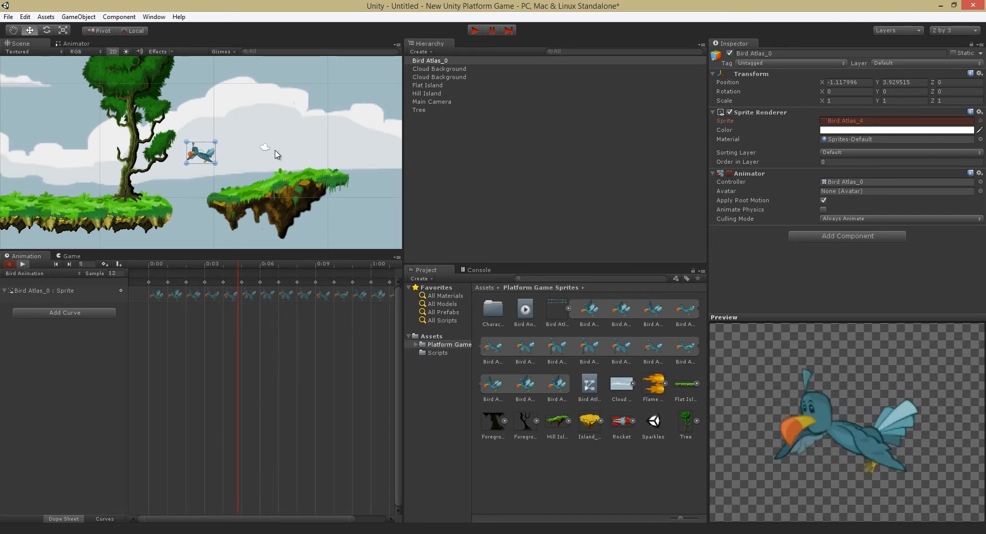
left_click(114, 274)
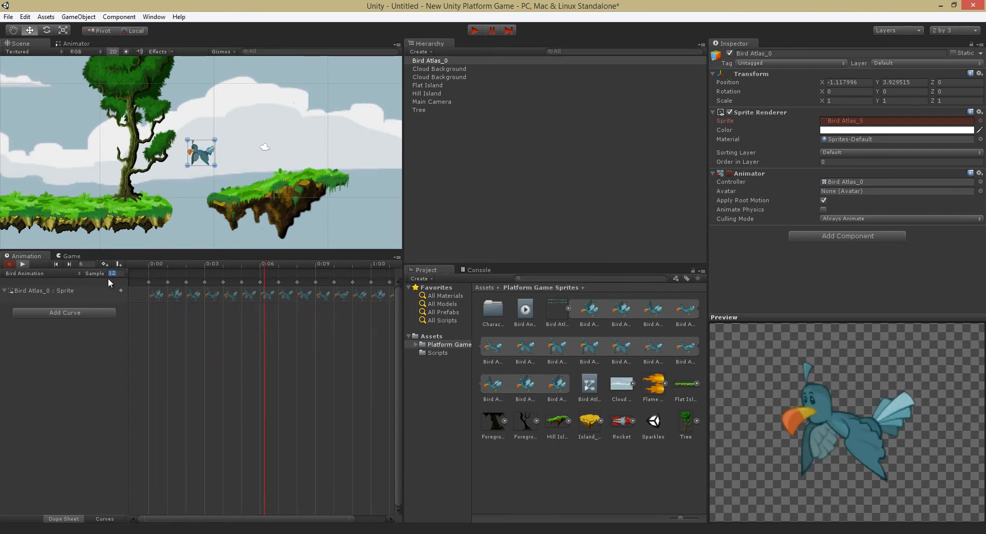
type("24")
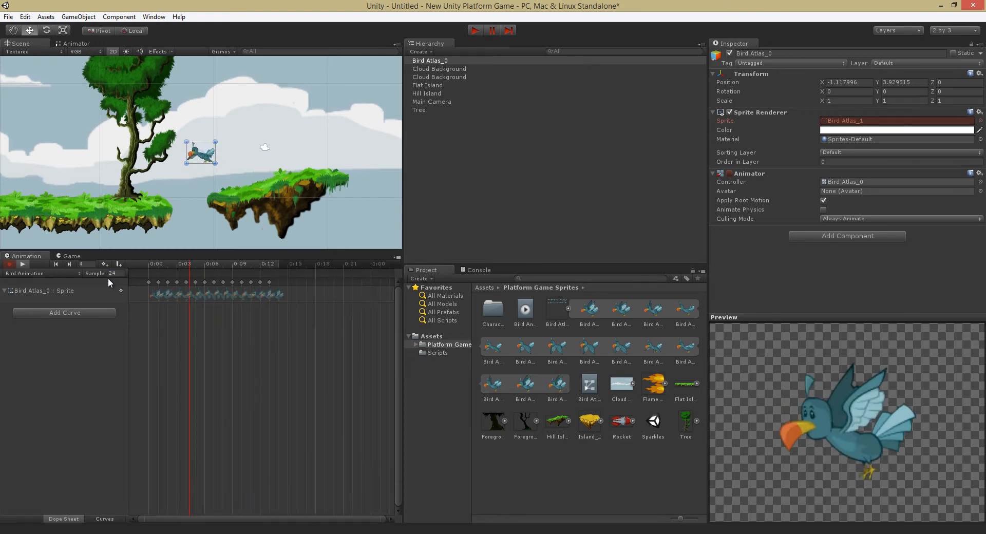
left_click(120, 275)
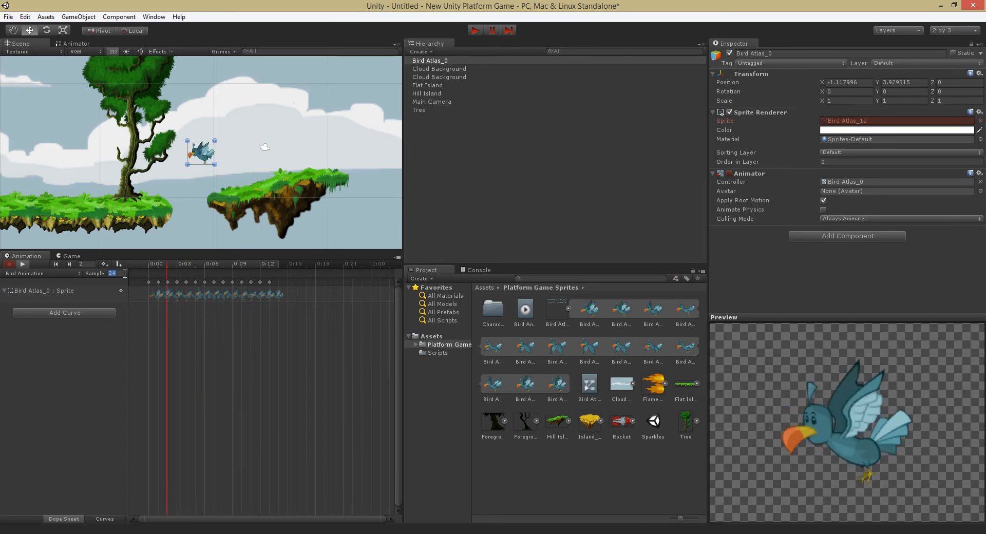
type("60")
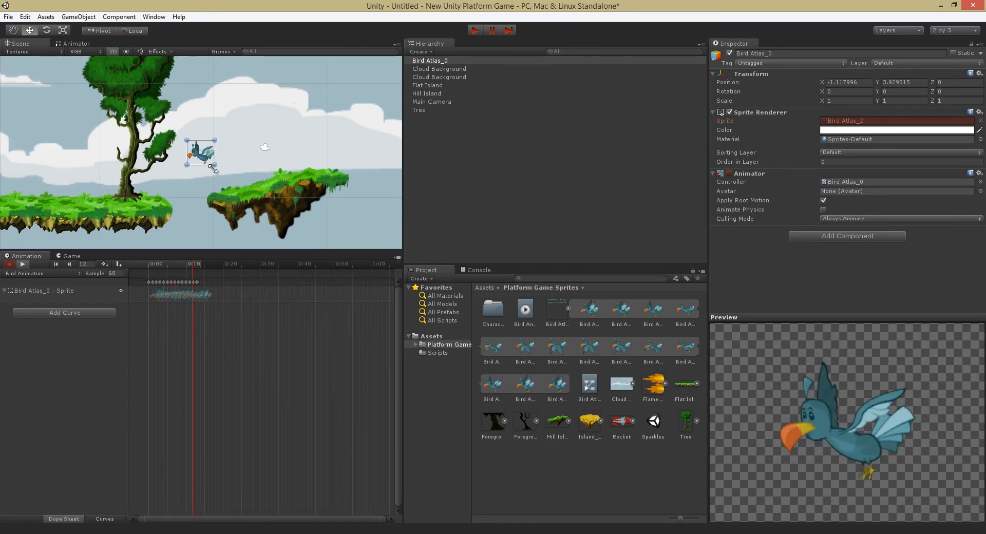
- Set the Bird Animation's sample rate to 24 and turn off animation recording
left_click(113, 273)
type("2")
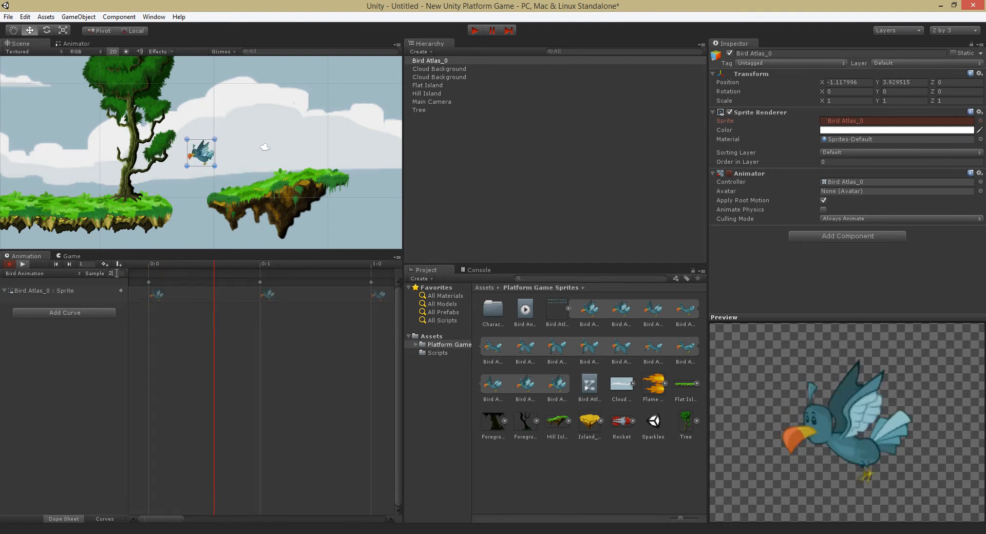
type("4")
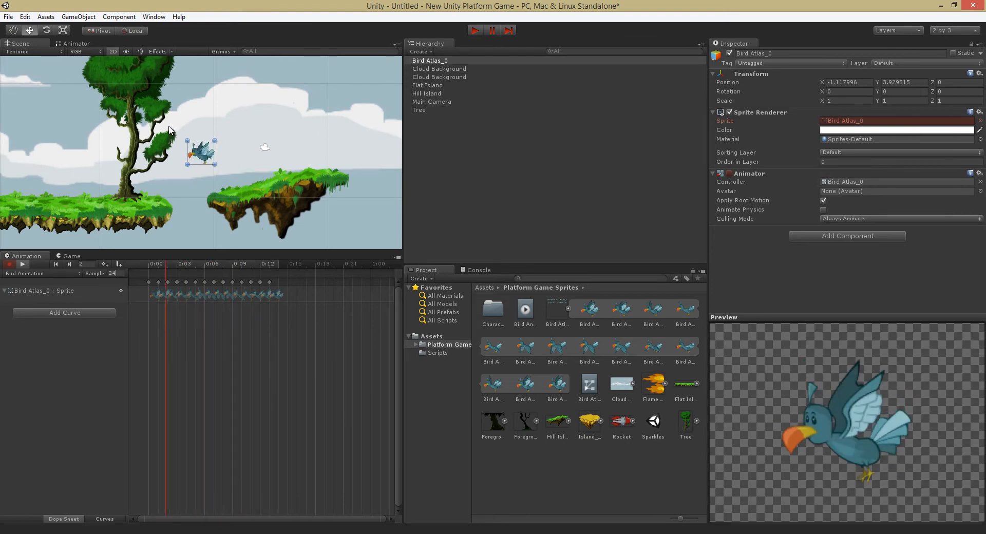
left_click(8, 264)
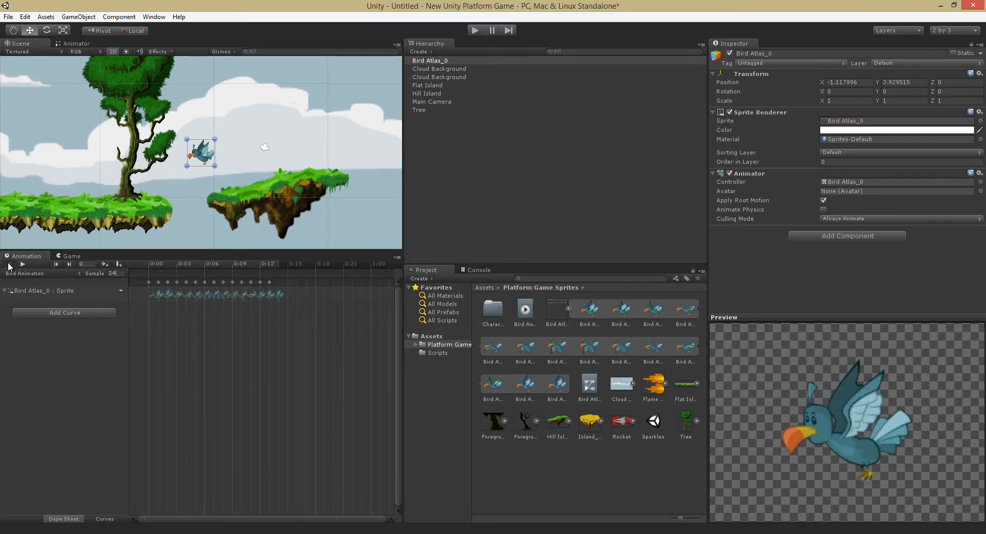
left_click(9, 264)
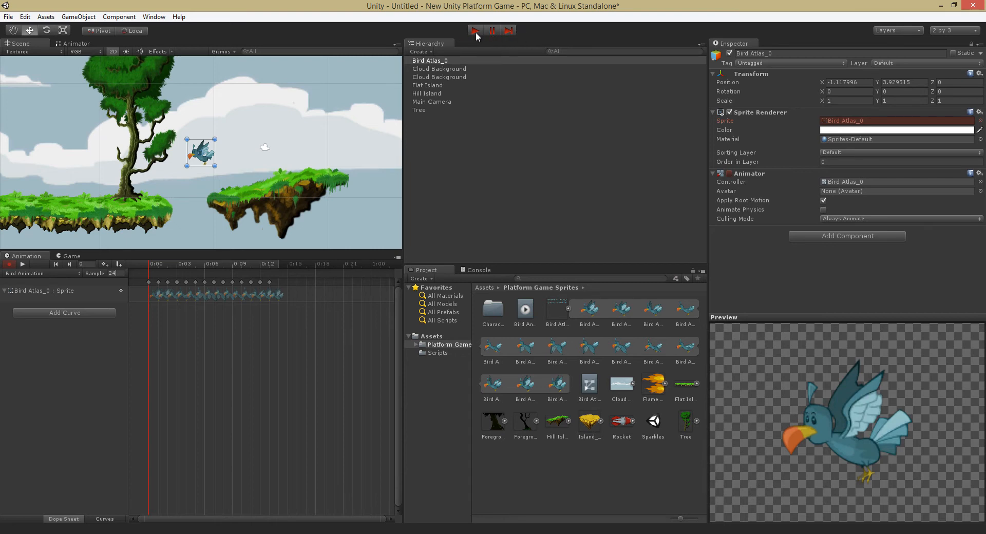
left_click(8, 264)
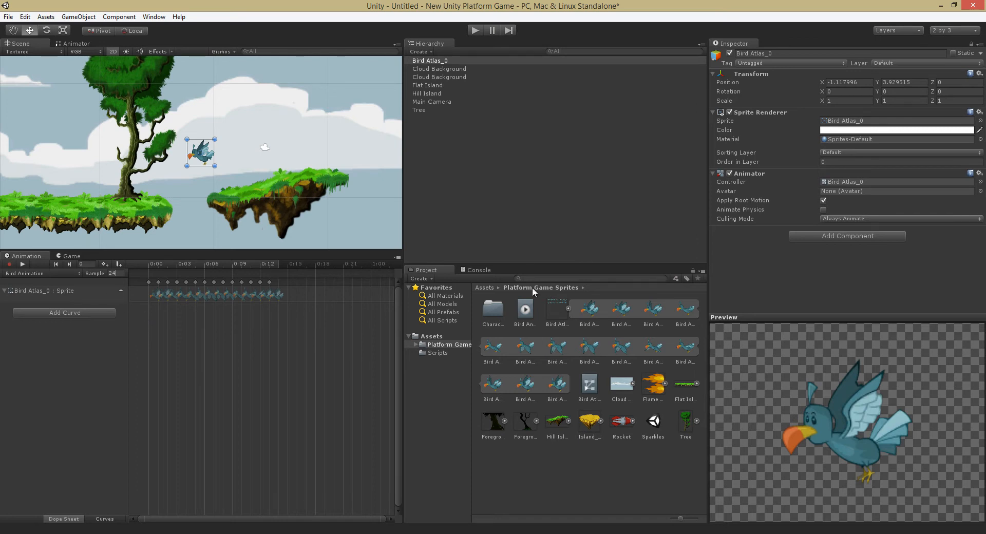
- Return to the game view and move the bird up above the hill island, to about X 8.5 and Y 8.9
left_click(71, 258)
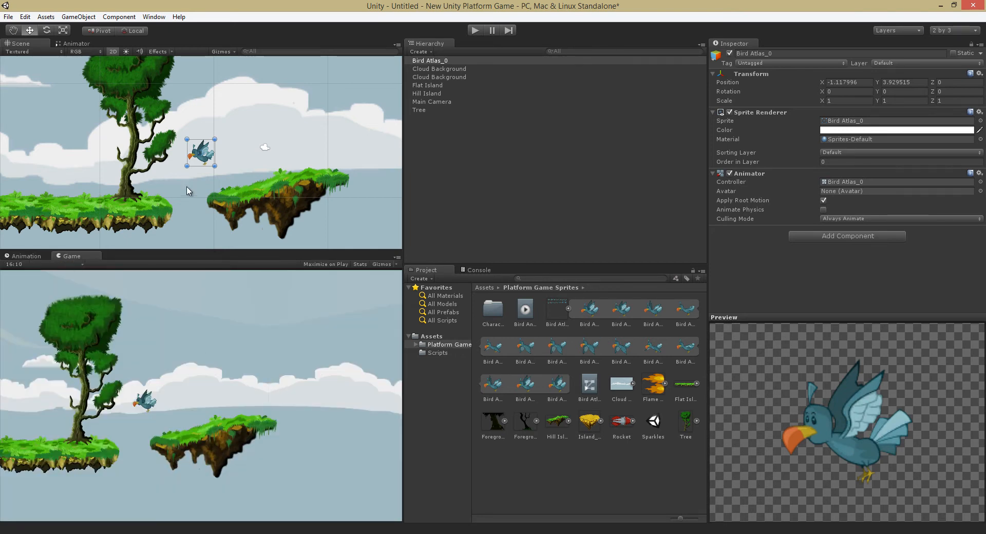
left_click_drag(200, 151, 313, 99)
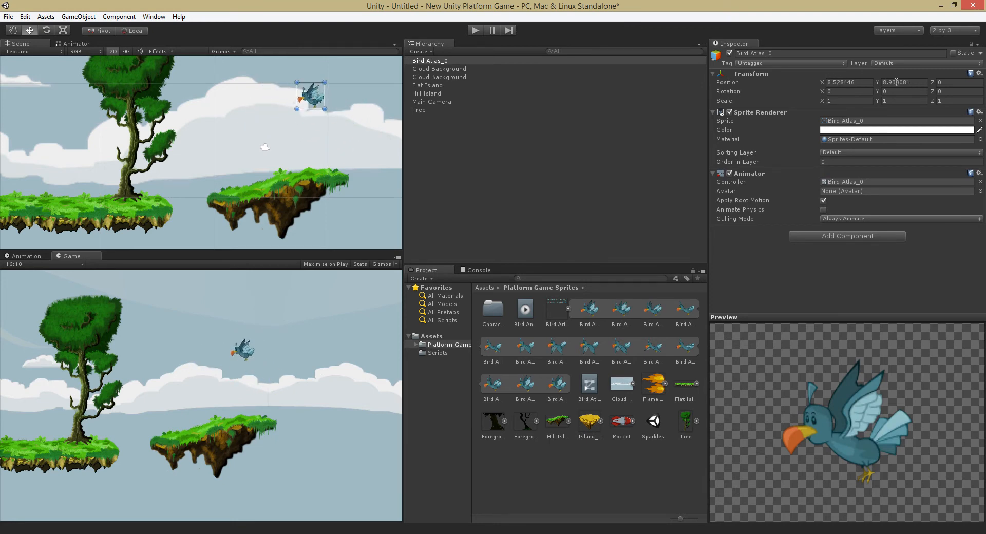
- Move the bird farther right above the hill island, to about X 10.15 and Y 9.29
left_click_drag(311, 96, 332, 86)
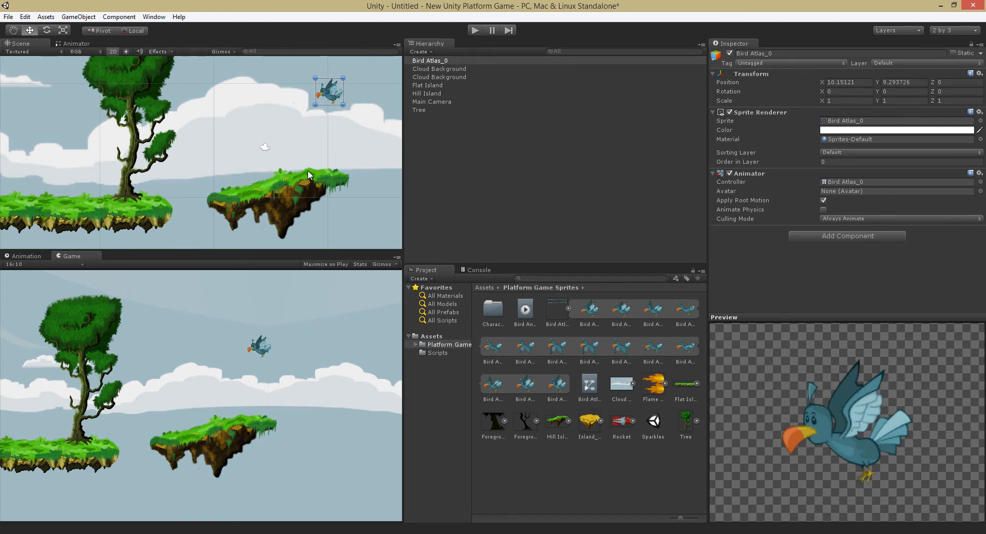
scroll(307, 170, "down", 1)
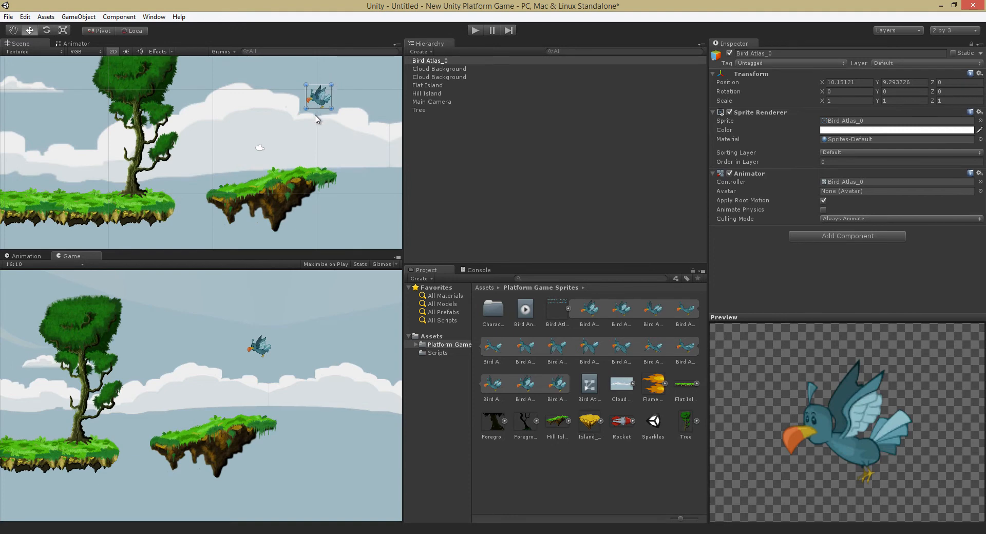
scroll(324, 147, "down", 1)
scroll(311, 148, "down", 1)
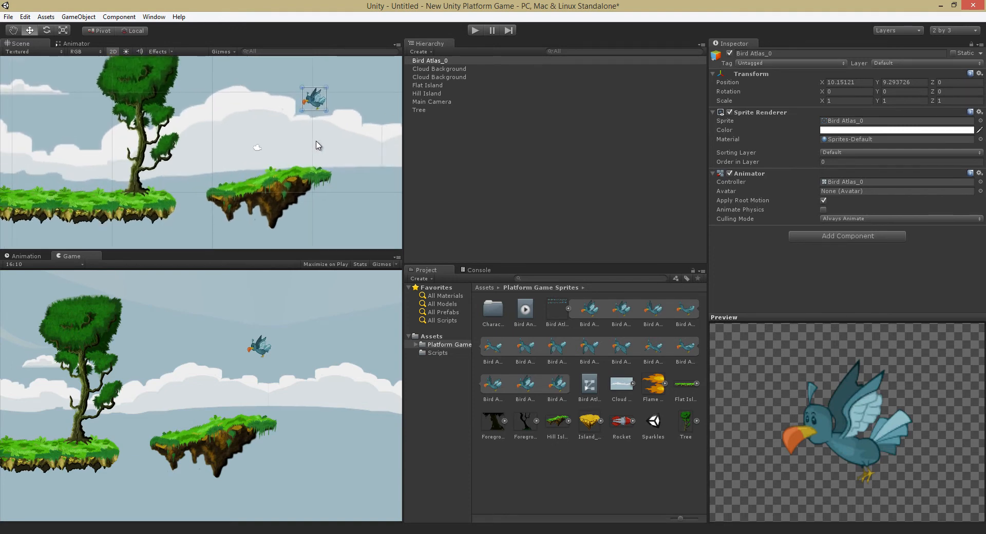
middle_click_drag(317, 145, 272, 157)
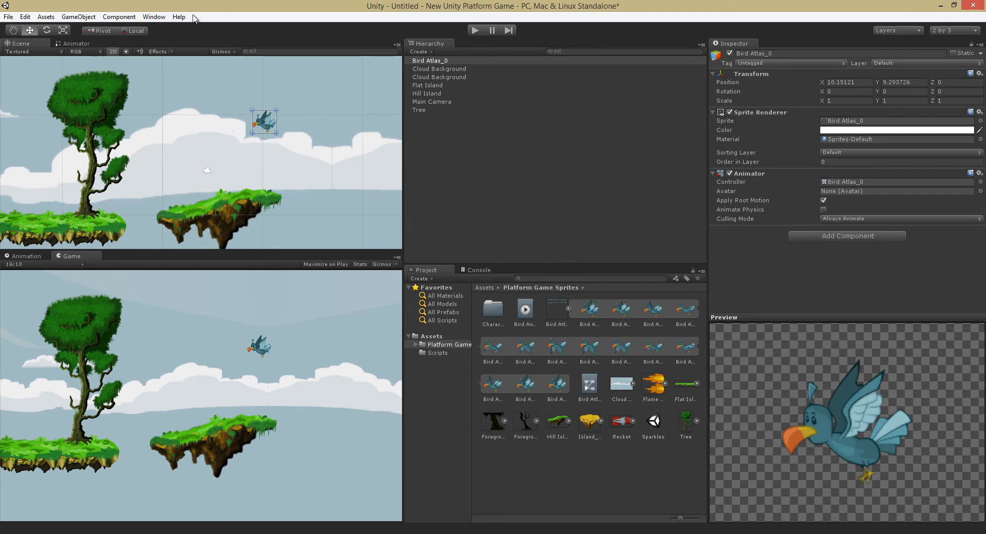
- Create an empty game object and rename it Bird Parent
left_click(78, 16)
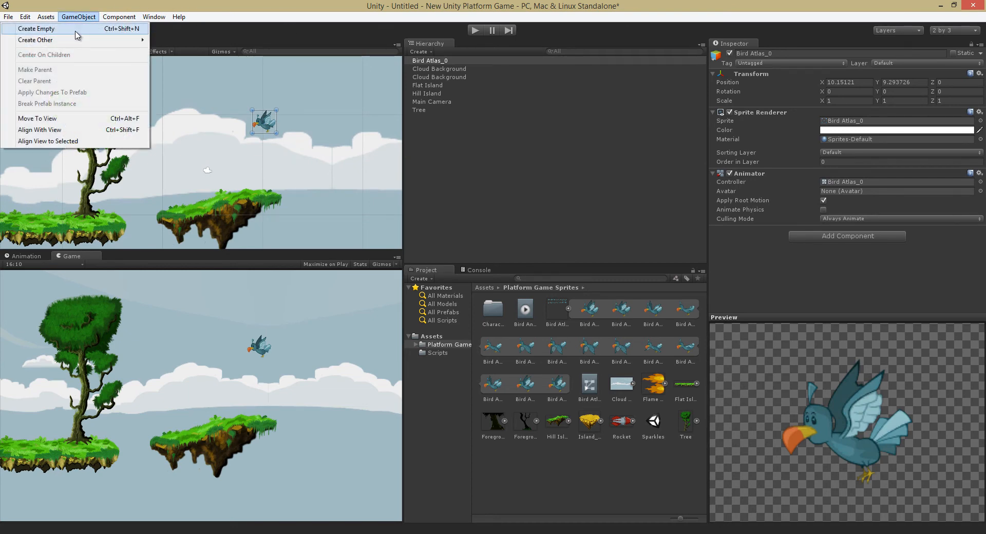
left_click(56, 25)
left_click_drag(206, 152, 227, 155)
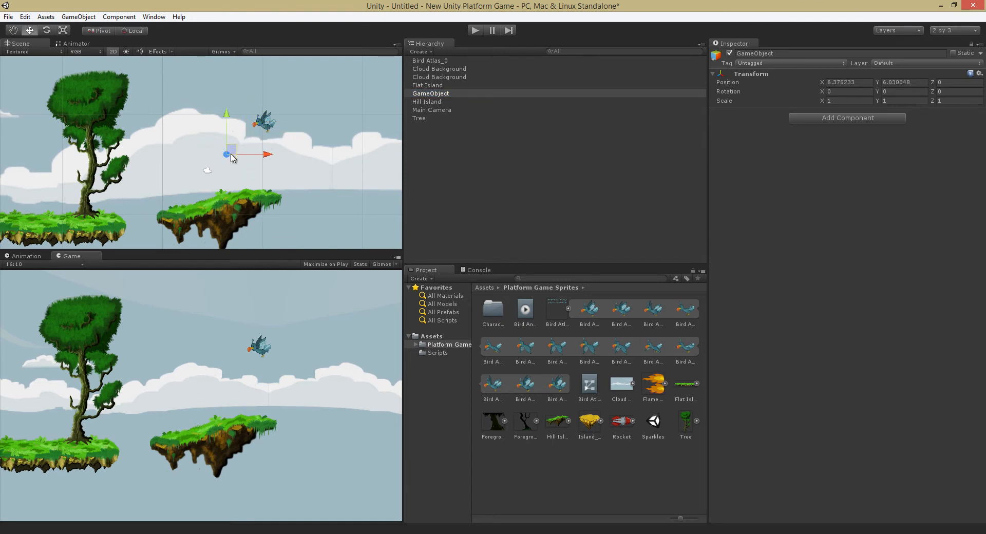
right_click(425, 94)
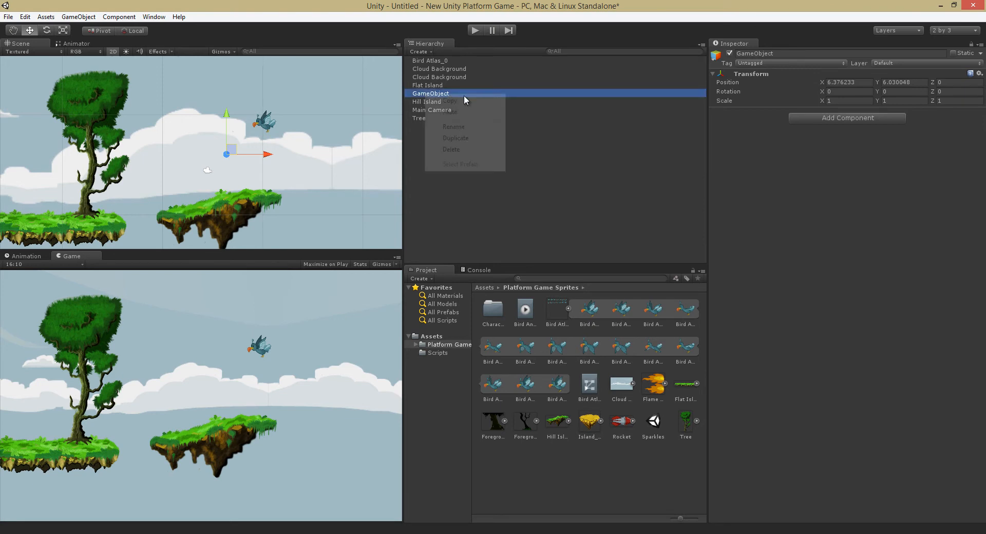
left_click(467, 127)
type("Bird Parent")
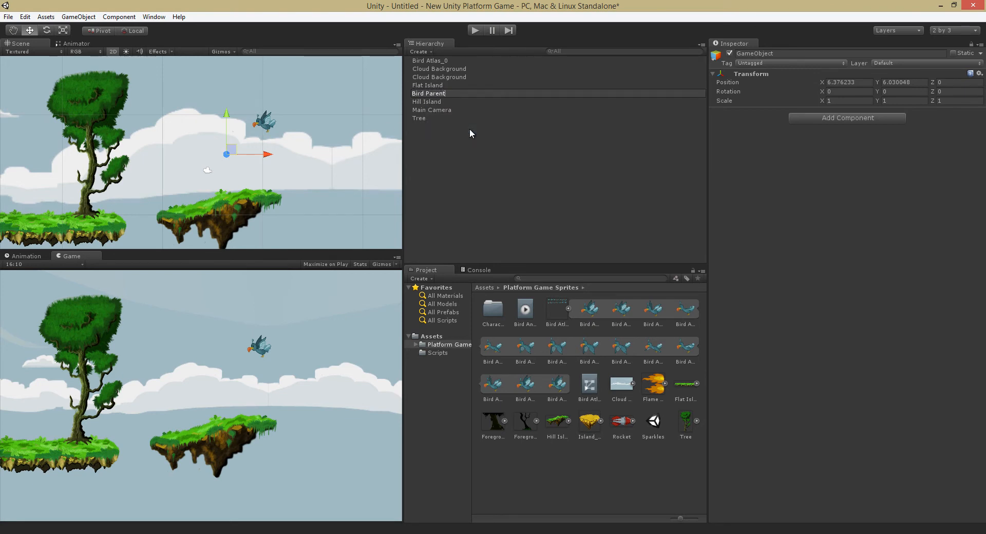
key("Return")
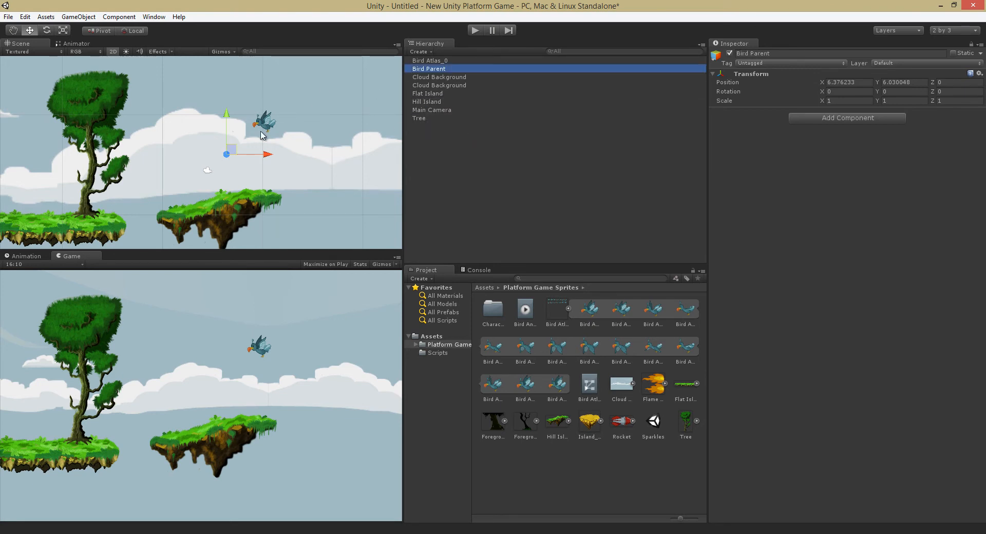
- Place Bird Parent over the bird at about X 9.86 and Y 9.10, and make Bird Atlas_0 its child
left_click_drag(235, 153, 272, 122)
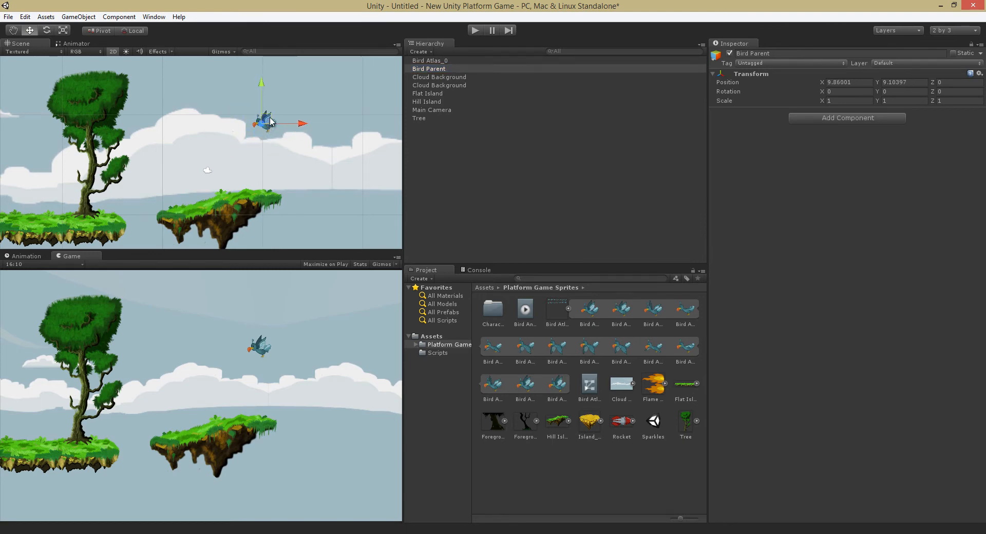
left_click(432, 60)
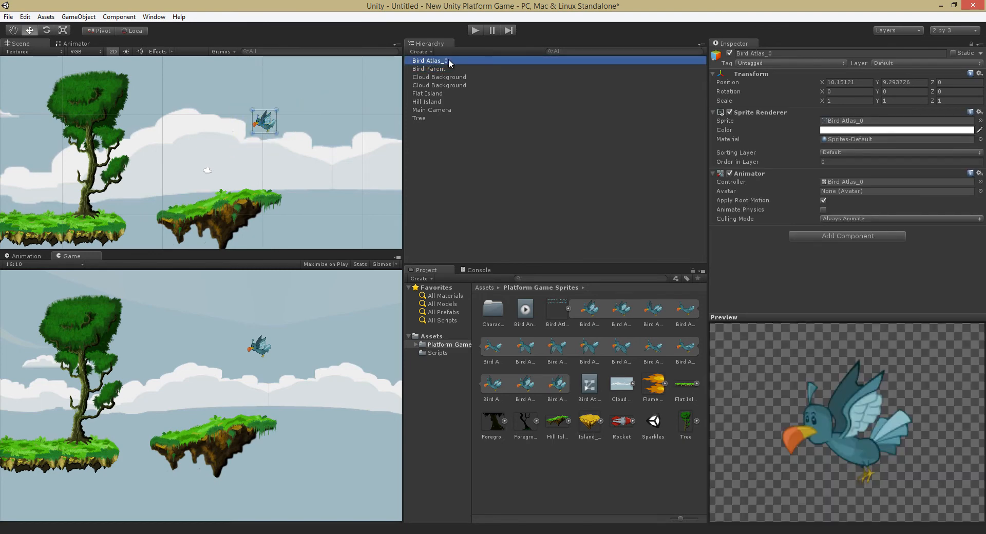
left_click_drag(448, 60, 412, 66)
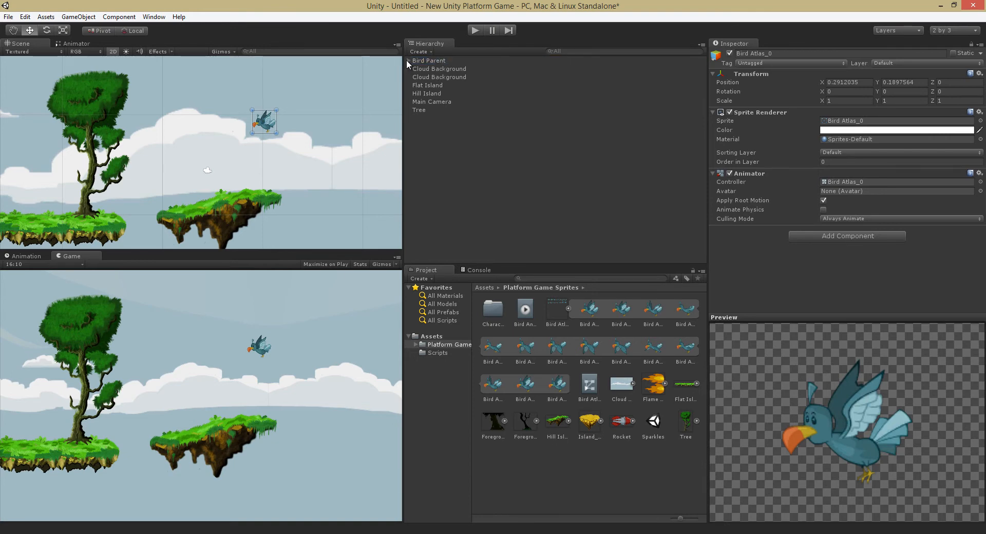
left_click(408, 61)
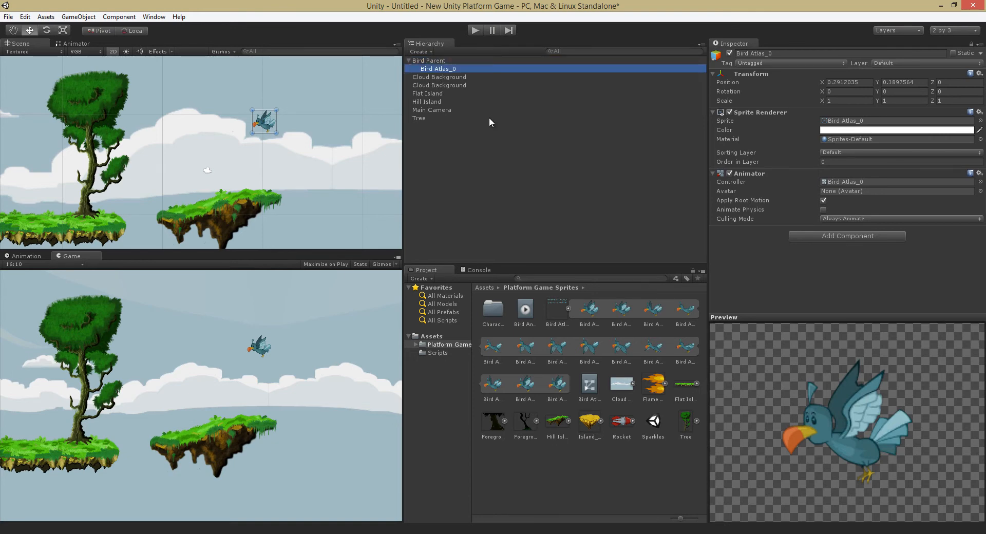
- Try moving Bird Parent to about X 13.3 and Y 10.7, and place a duplicate of its child bird directly below the original
left_click(428, 61)
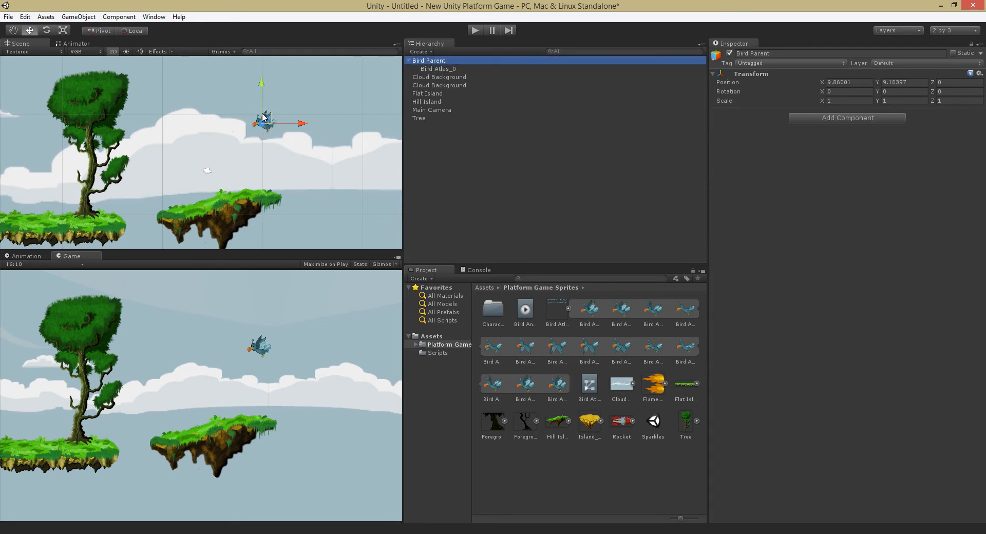
left_click_drag(265, 120, 302, 104)
left_click(444, 68)
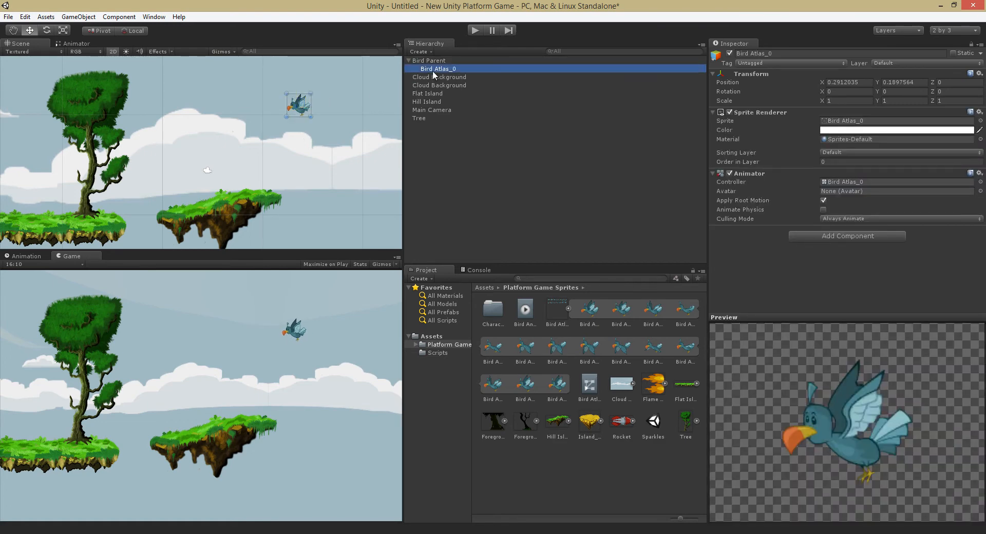
key("ctrl+d")
left_click_drag(299, 102, 299, 131)
- Move Bird Parent to about X 14.11 and Y 9.97, and delete the duplicate bird beneath the original
left_click(427, 60)
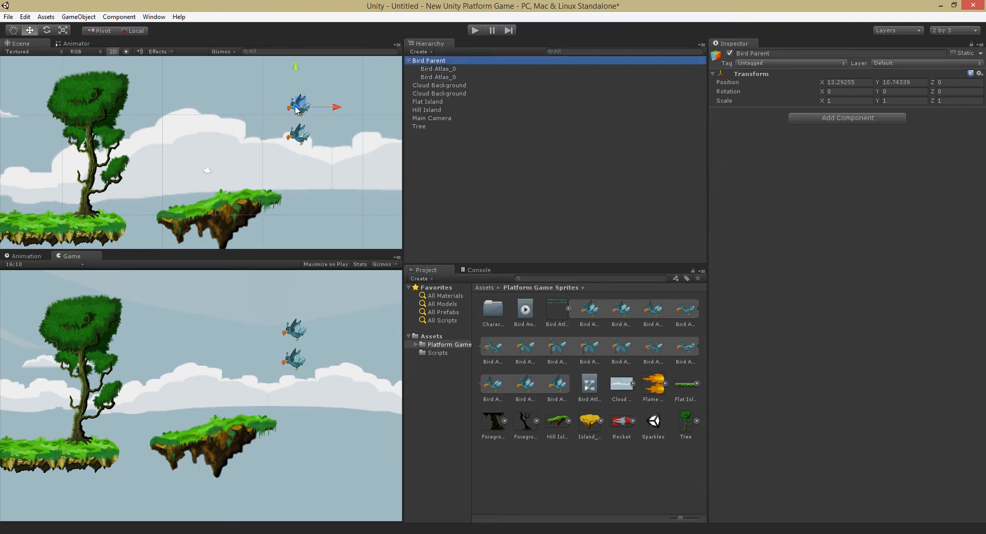
mouse_move(307, 100)
left_mouse_down()
mouse_move(244, 154)
mouse_move(252, 156)
mouse_move(243, 136)
mouse_move(150, 129)
mouse_move(307, 109)
left_mouse_up()
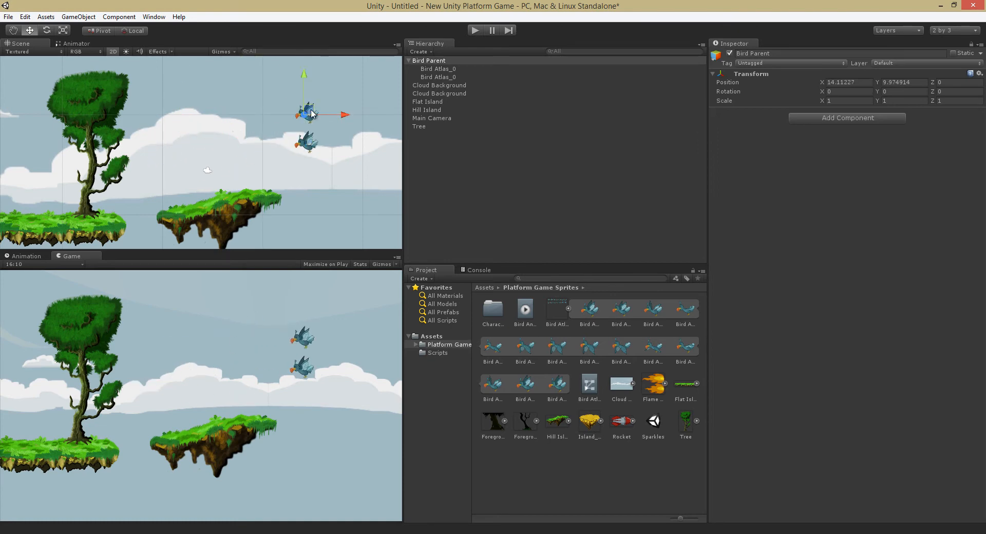
left_click(430, 77)
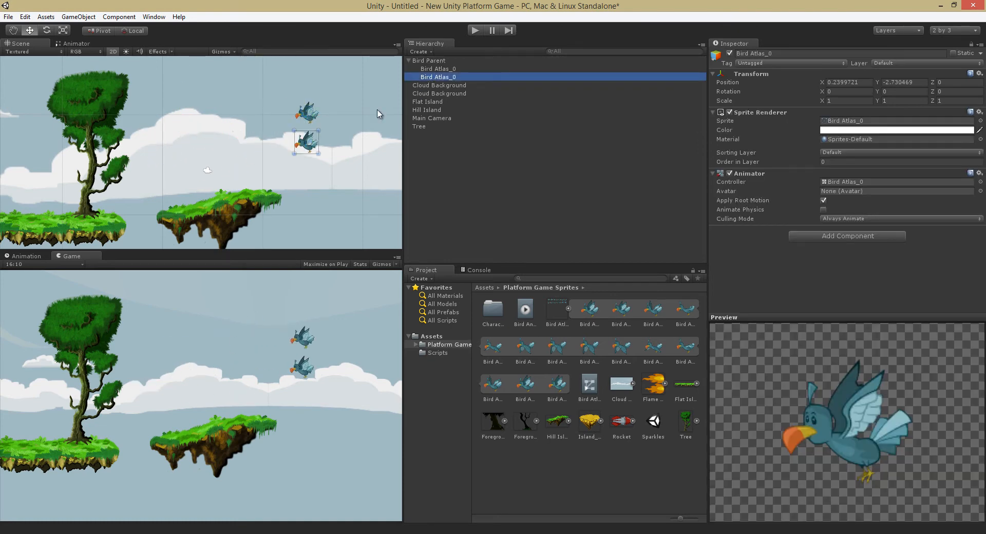
key("Delete")
left_click(429, 61)
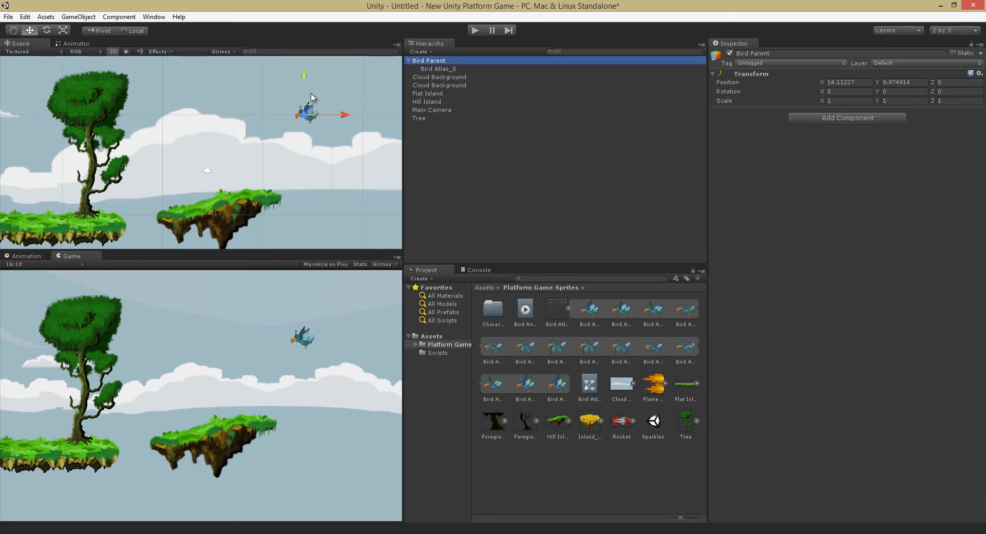
- Create an animation clip named Flight Path for Bird Parent in the Platform Game Sprites folder
left_click(20, 258)
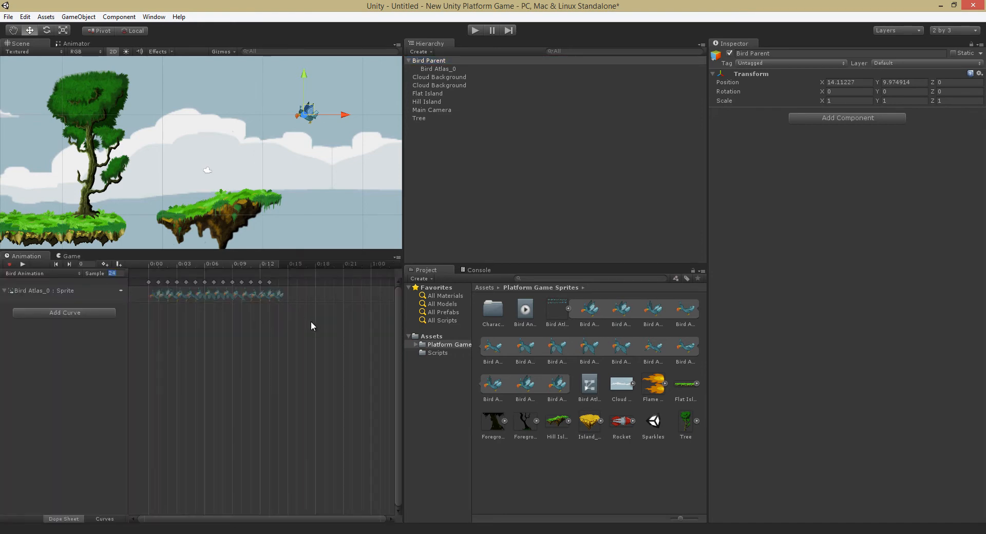
left_click(323, 136)
left_click(441, 61)
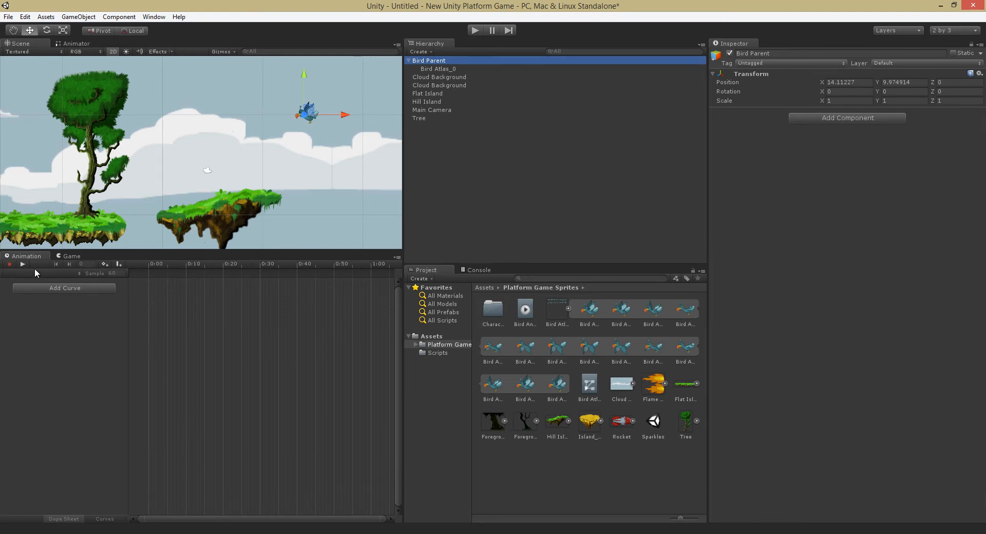
left_click(10, 264)
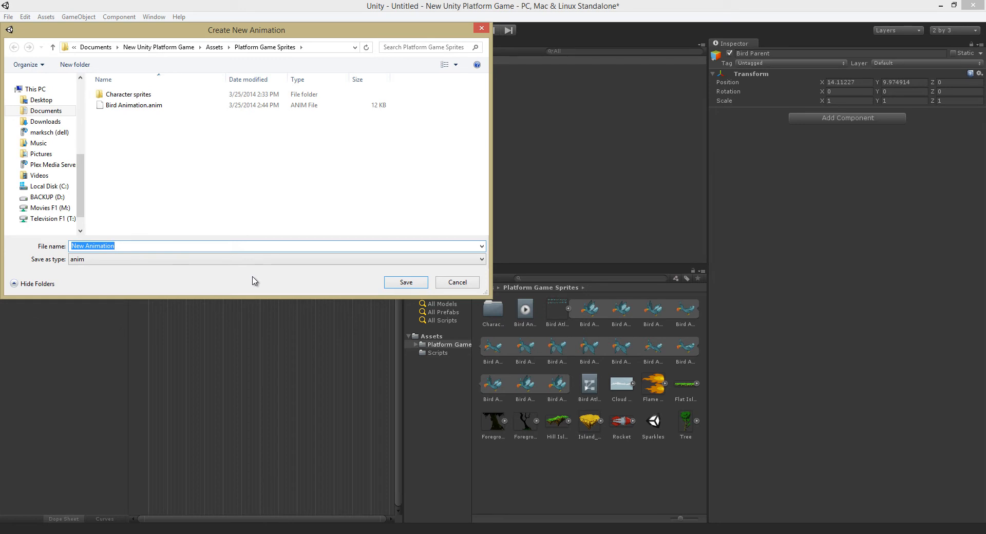
type("Flight Path")
key("Return")
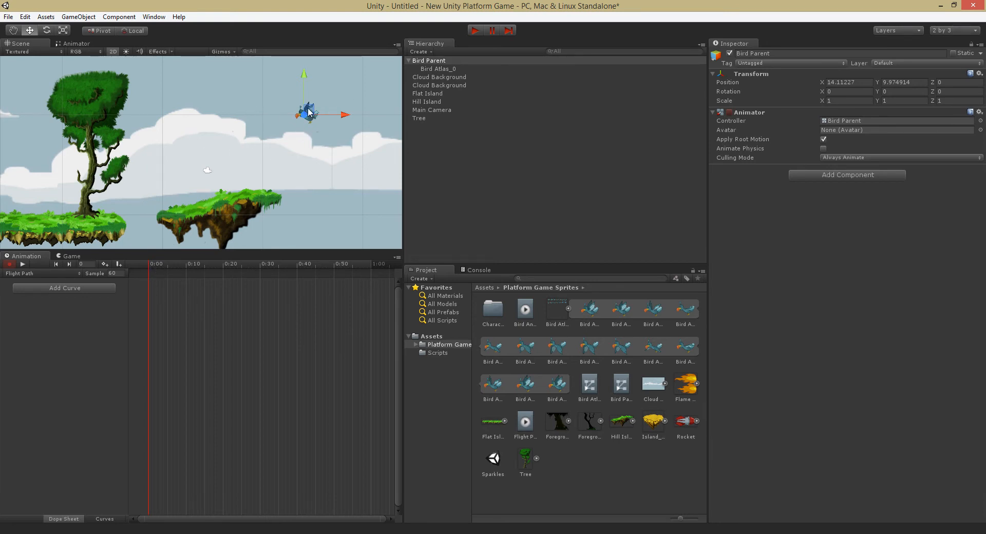
- Record Bird Parent's position keys at frame 0, about X 14.1, Y 9.6, and at frame 300 near the tree, about X -3.5, Y 3.2
left_click_drag(309, 112, 308, 115)
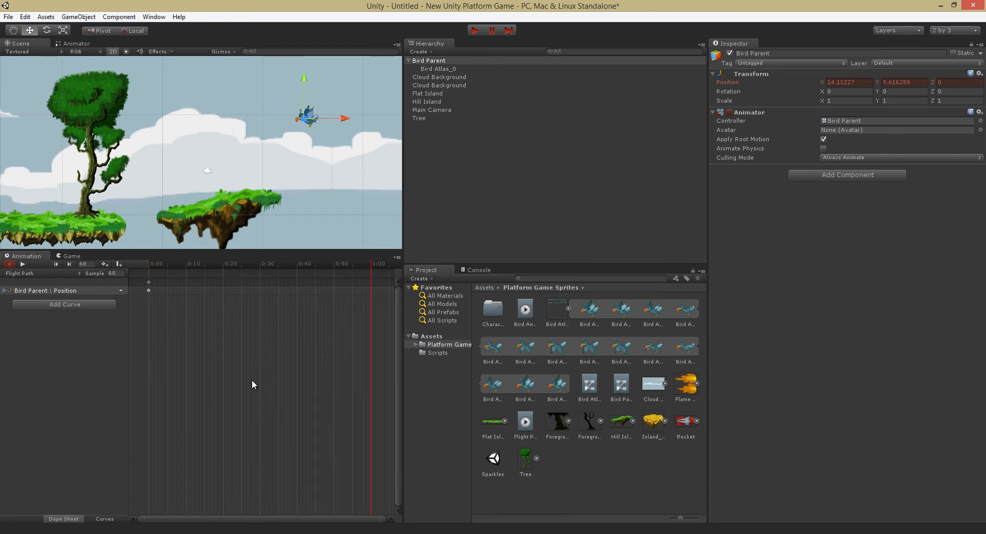
scroll(273, 347, "down", 6)
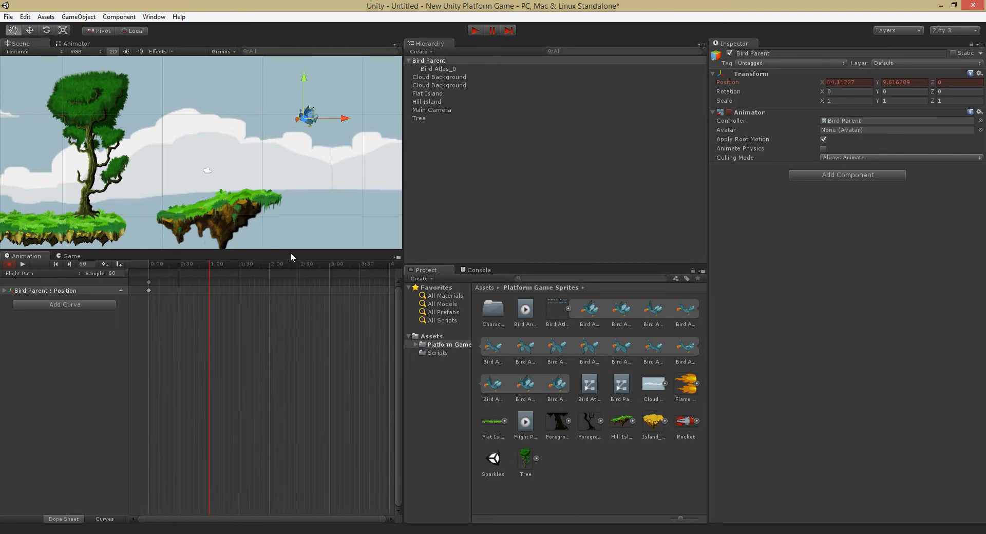
scroll(291, 254, "down", 4)
key("w")
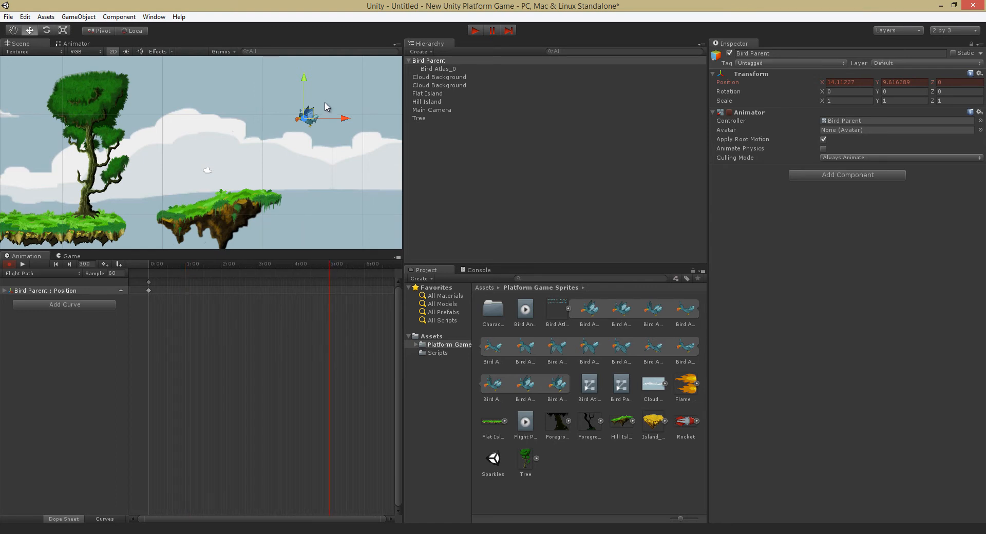
left_click_drag(313, 113, 133, 178)
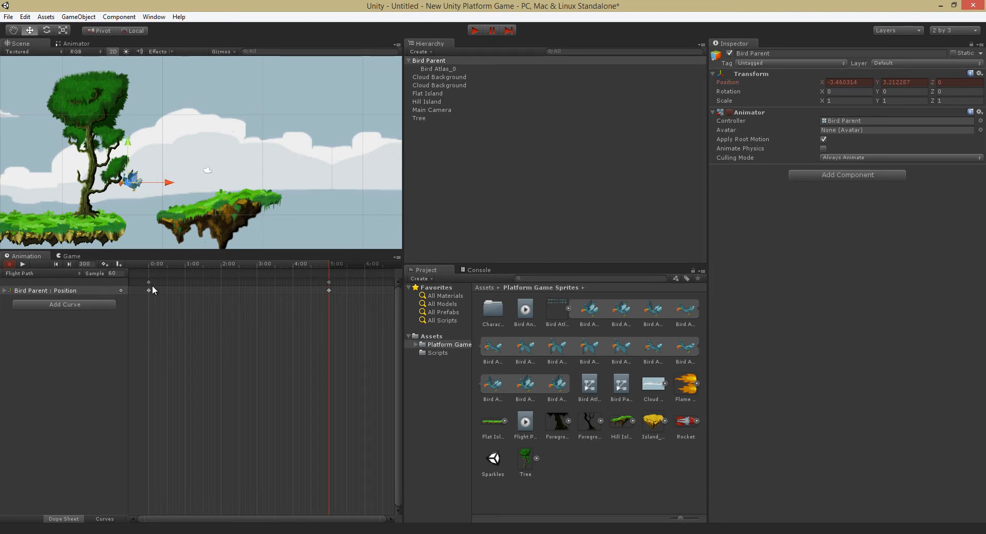
- Add lowered position keys for Bird Parent at frame 124, about X 6.8, Y 4.4, and at frame 229, about X 0.7, Y 2.0
left_click_drag(331, 265, 223, 321)
left_click_drag(235, 108, 235, 135)
left_click_drag(223, 312, 268, 314)
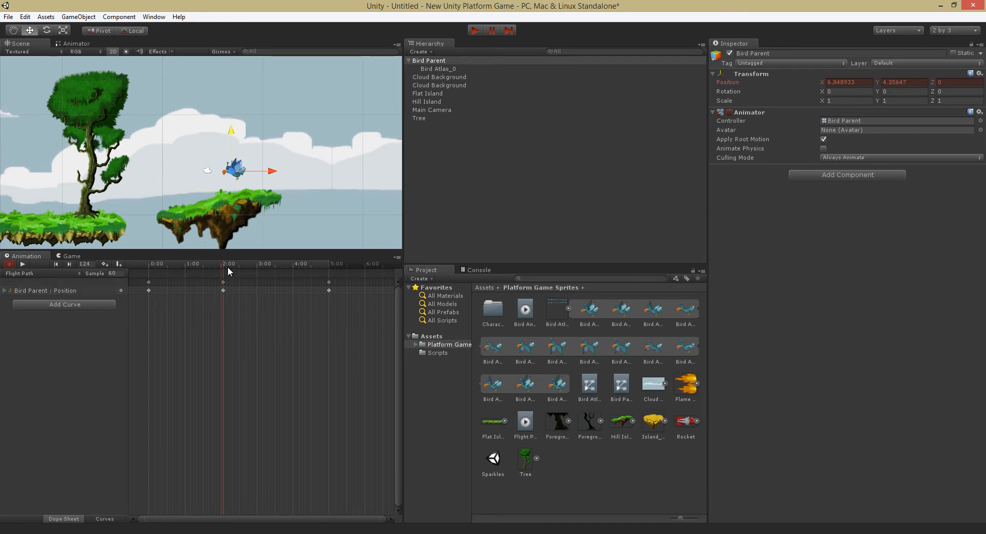
left_click_drag(226, 266, 285, 265)
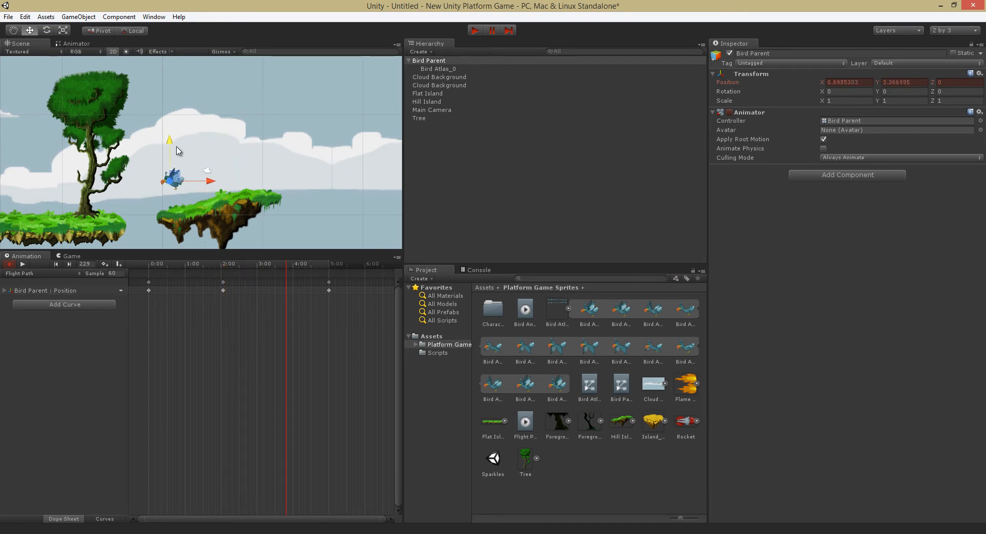
left_click_drag(170, 137, 169, 156)
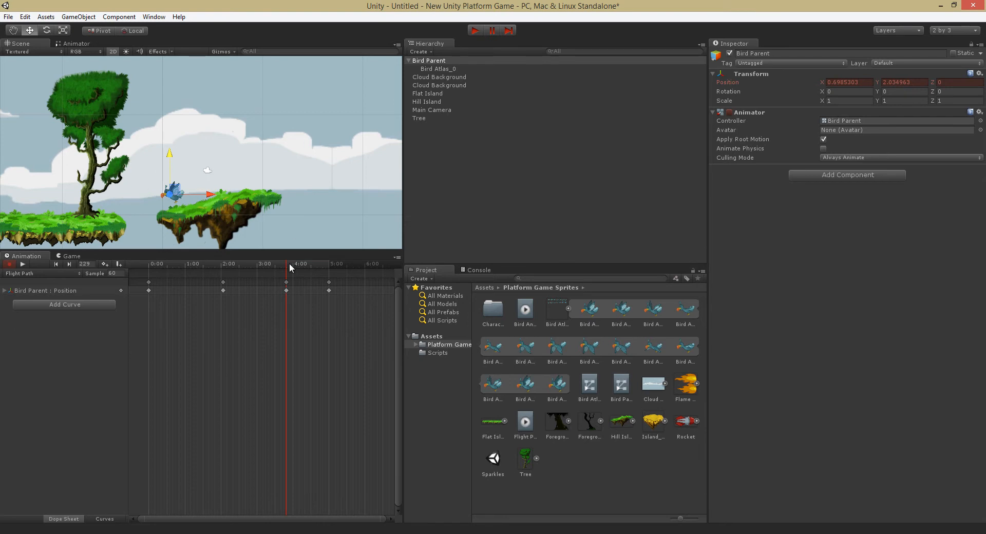
left_click_drag(287, 264, 194, 287)
left_click(276, 297)
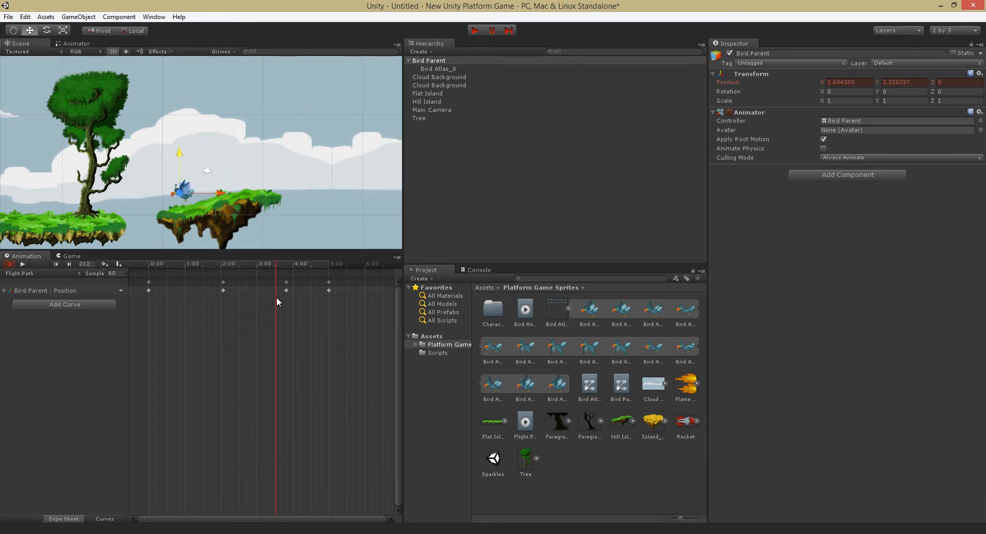
- Copy Bird Parent's starting position key to frame 605 and expand the Position track of the Flight Path animation
left_click(149, 282)
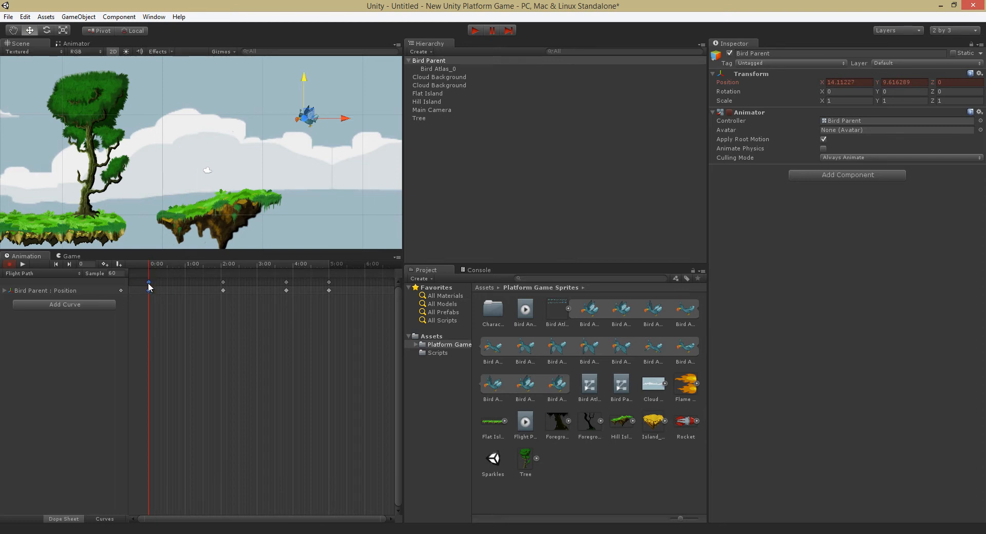
scroll(314, 360, "down", 5)
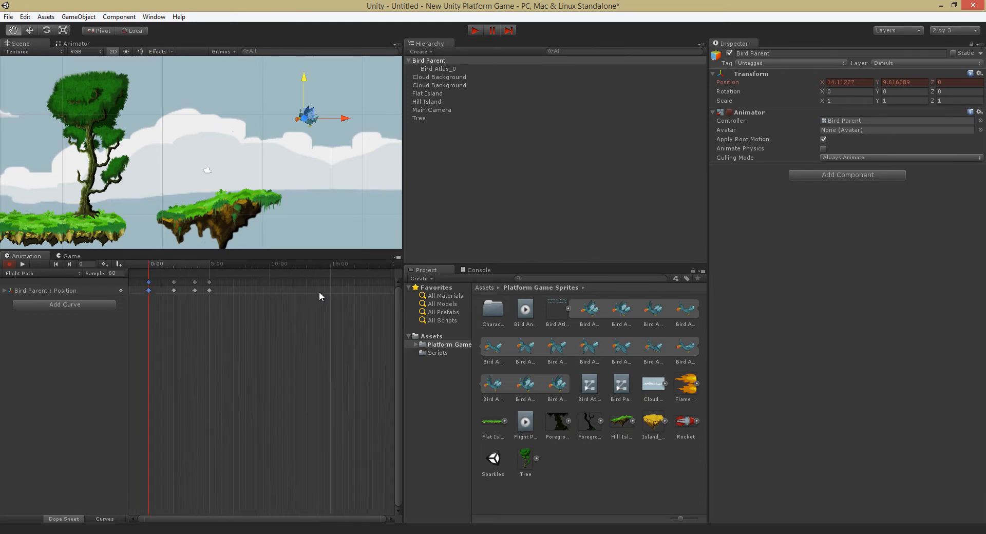
left_click_drag(139, 264, 281, 263)
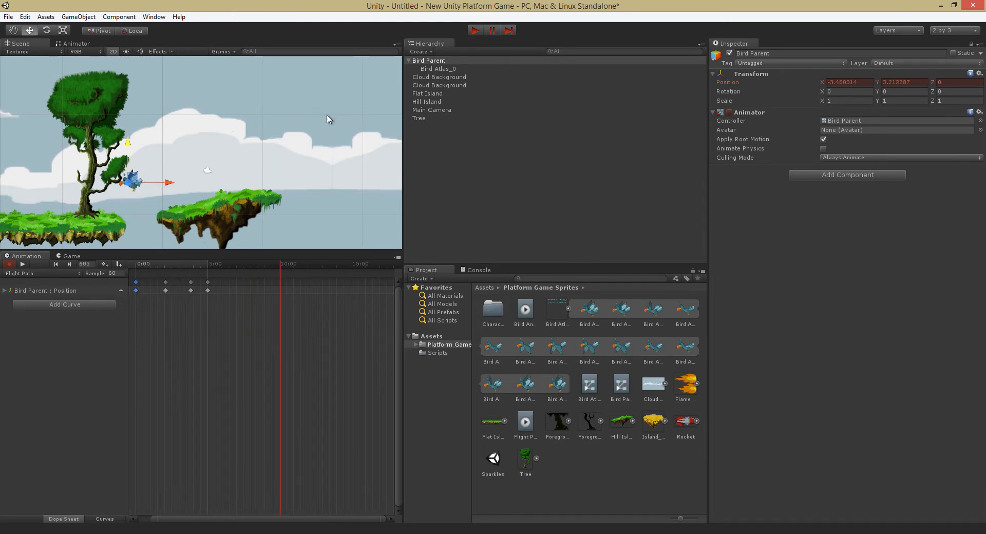
left_click(6, 291)
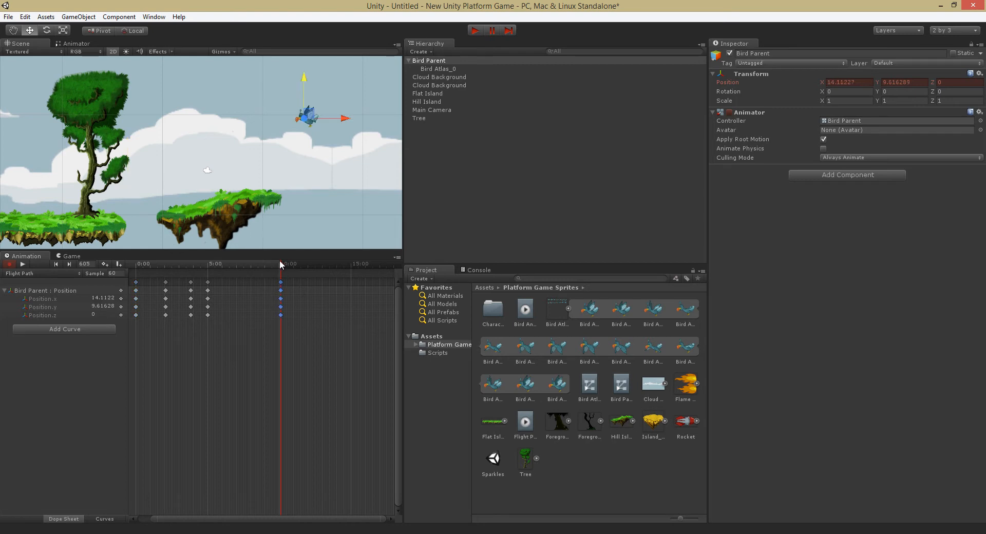
- Show Bird Parent's Position curves in full and scrub through the Flight Path animation to check the motion
left_click_drag(280, 265, 282, 291)
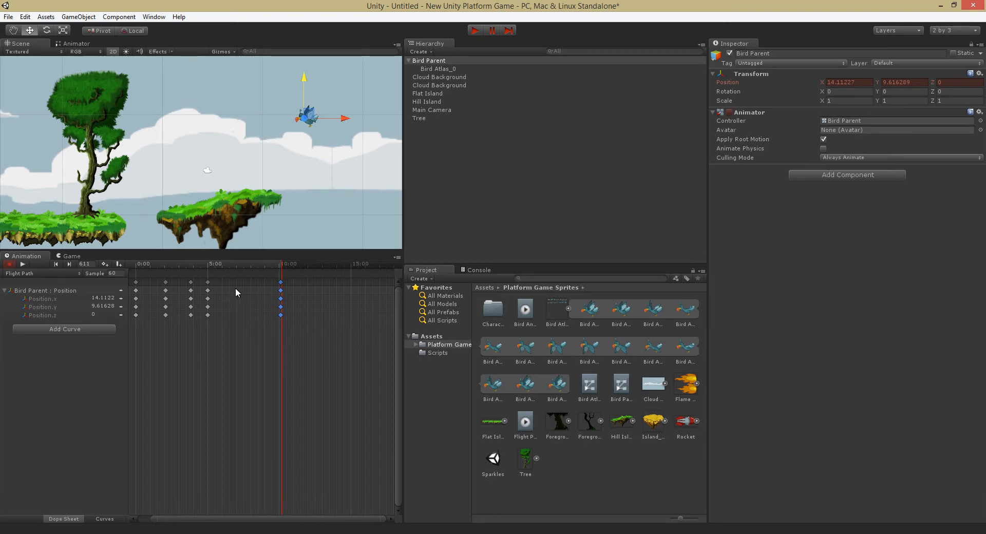
left_click(105, 519)
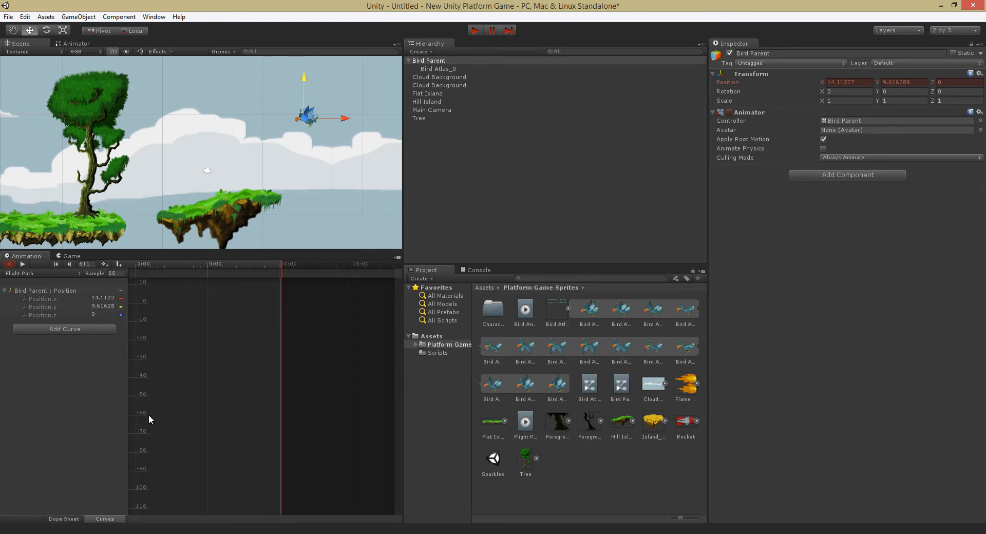
left_click(34, 291)
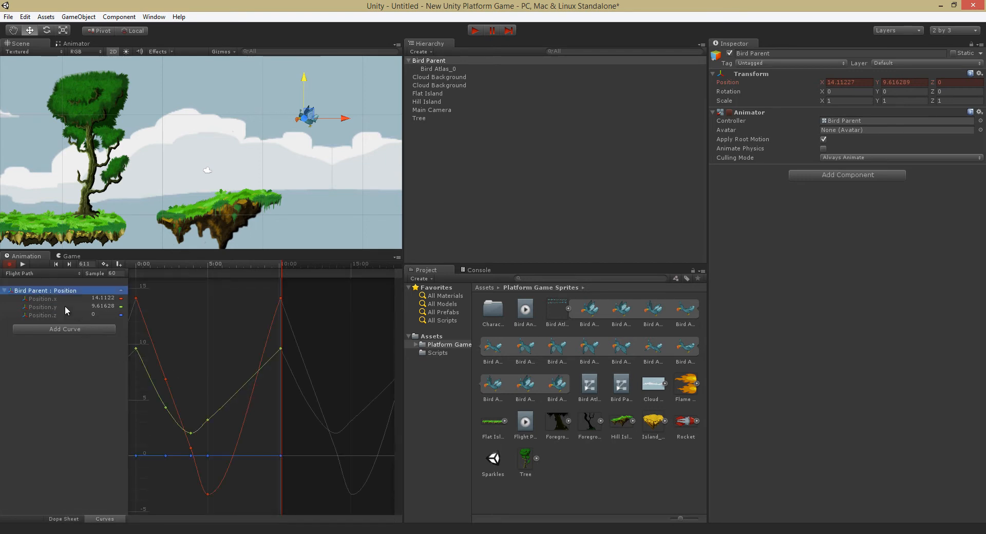
key("f")
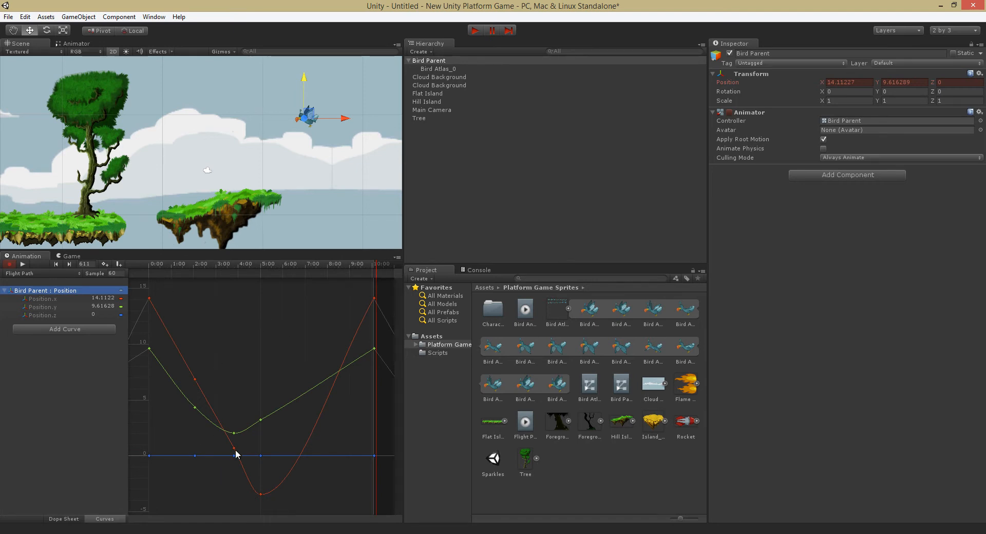
left_click_drag(177, 272, 235, 288)
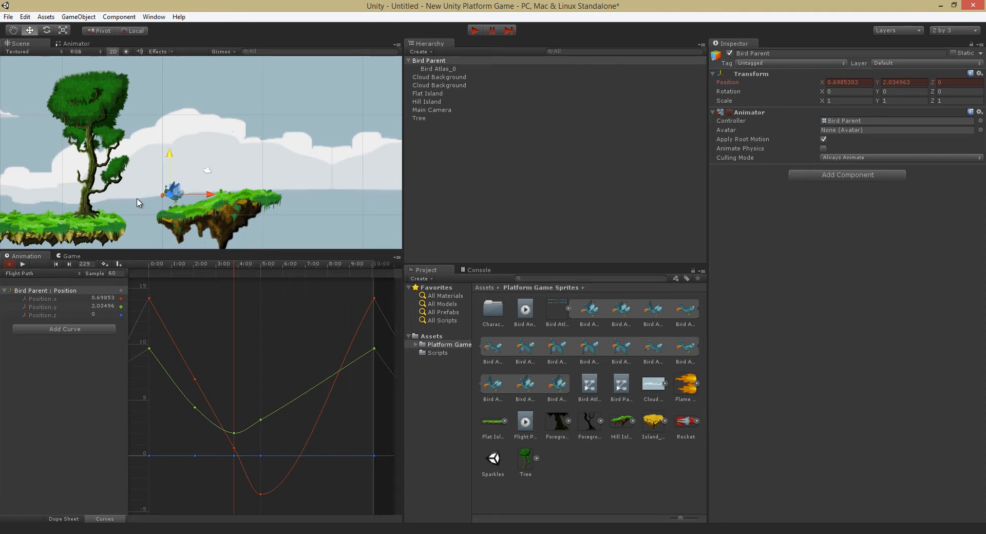
left_click_drag(235, 263, 242, 400)
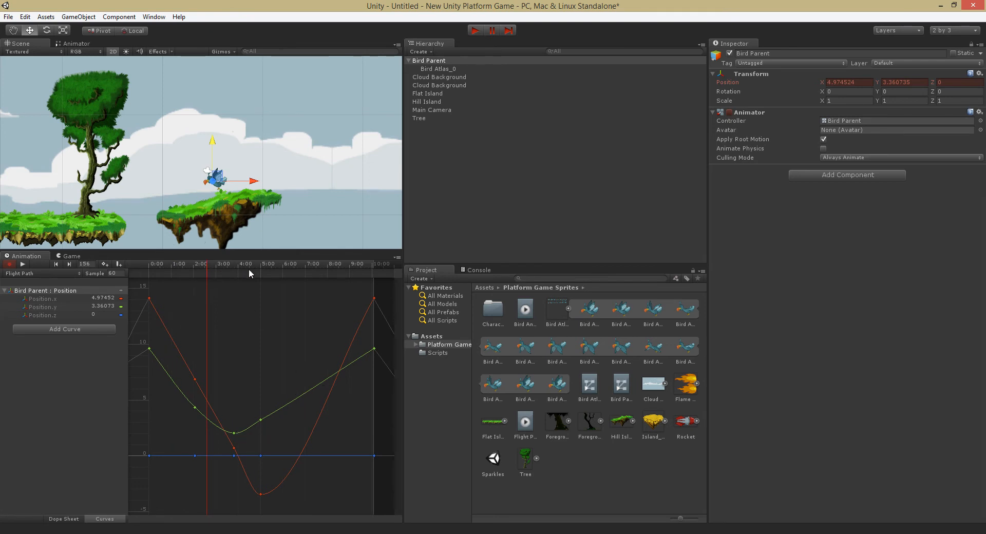
- Add a position key for Bird Parent at frame 472, raise its Position.y curve point to about 8, and scrub through the result
left_click_drag(222, 267, 322, 276)
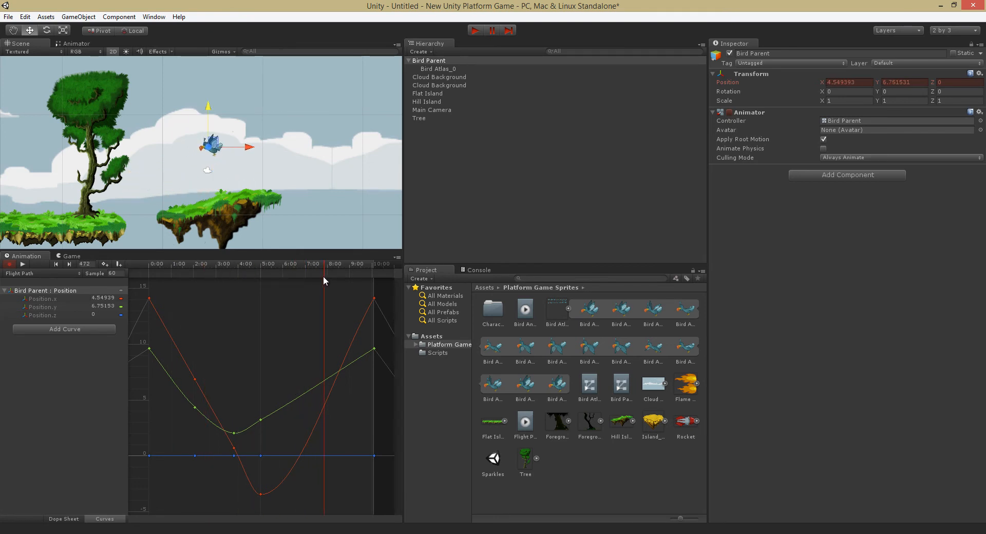
left_click(105, 265)
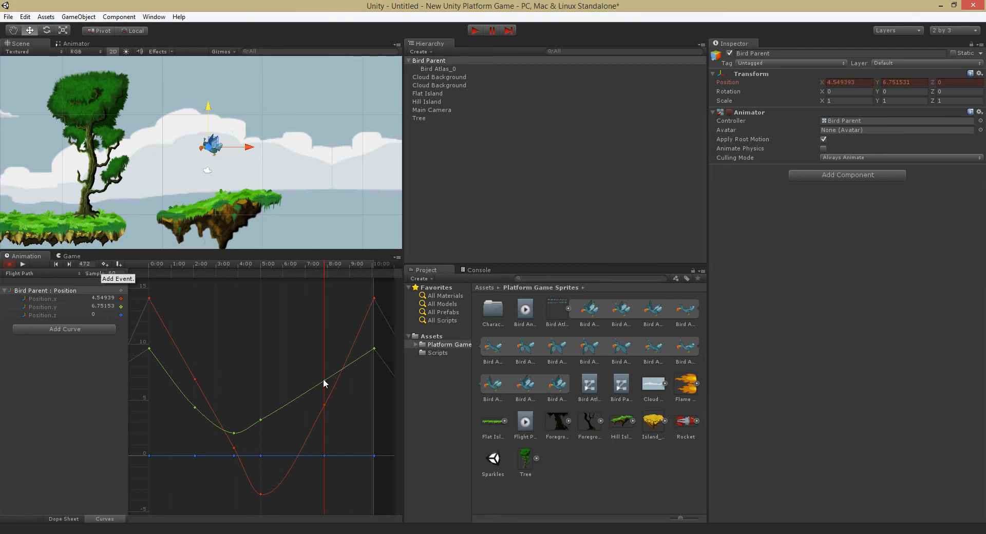
left_click_drag(324, 380, 328, 417)
key("ctrl+z")
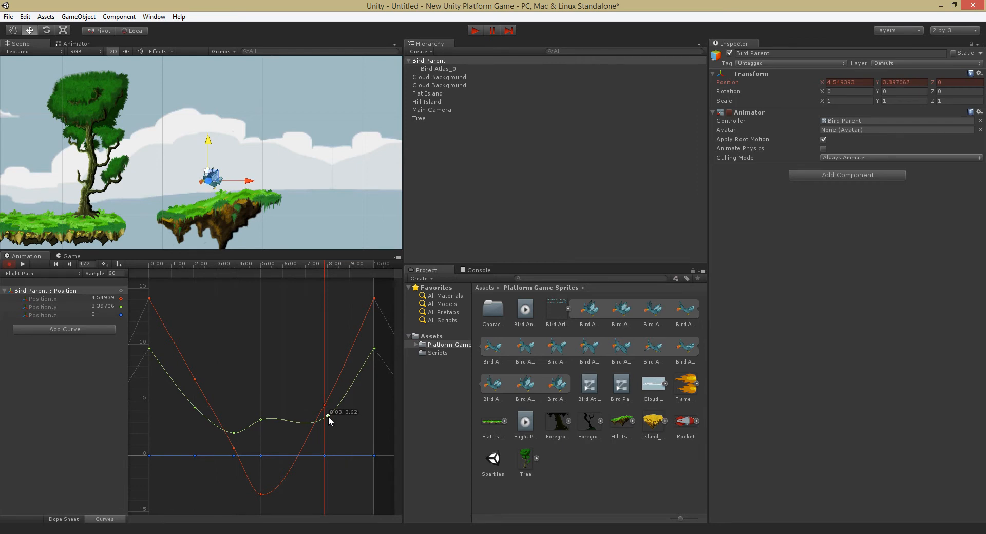
left_click_drag(310, 269, 182, 267)
left_click(327, 295)
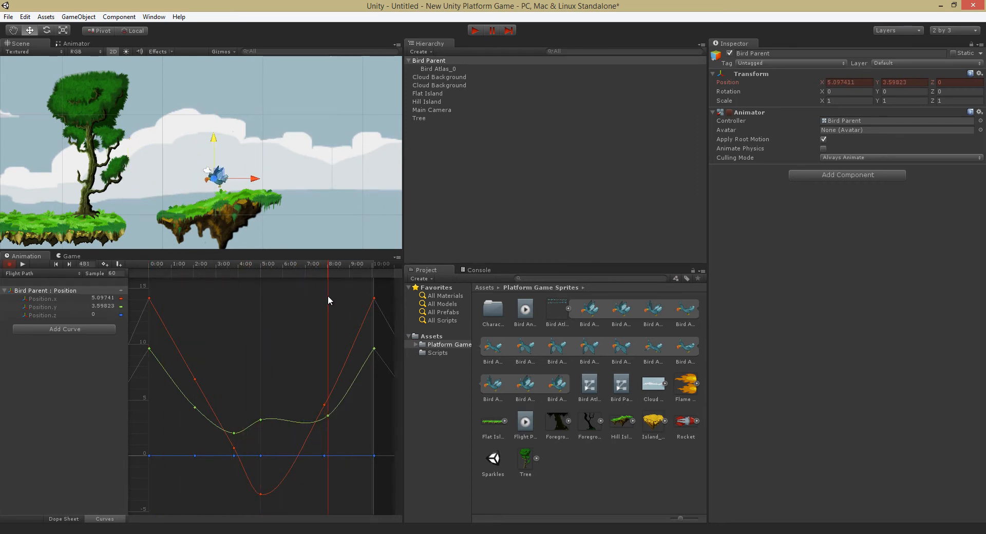
left_click_drag(327, 414, 322, 368)
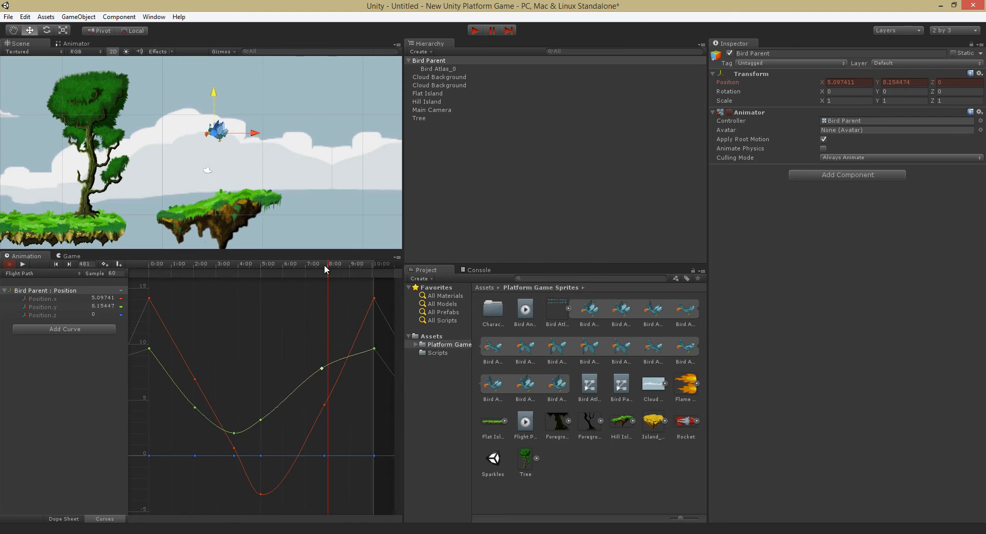
left_click_drag(324, 264, 161, 284)
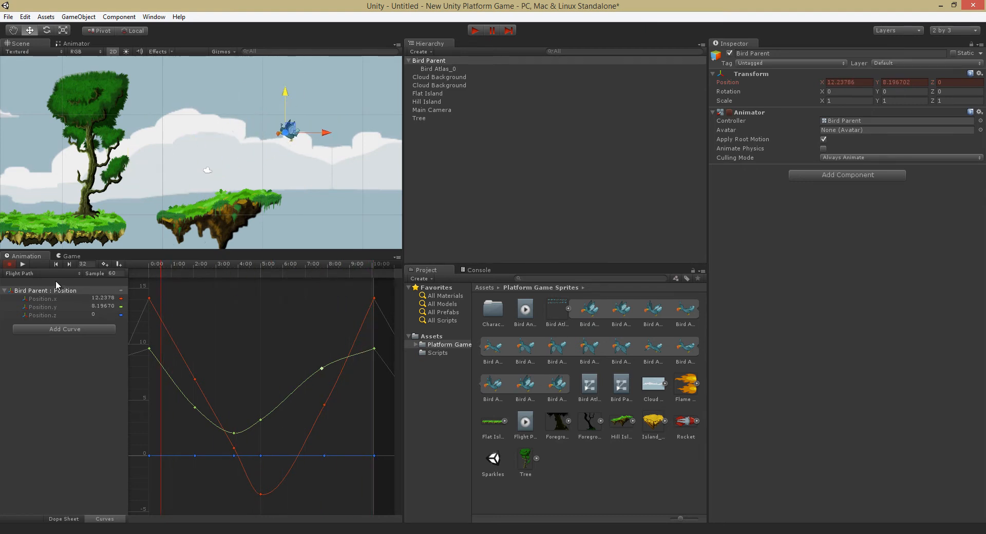
- Turn off animation recording, play the game to check the bird's flight path, and stop it with nothing selected
left_click(68, 255)
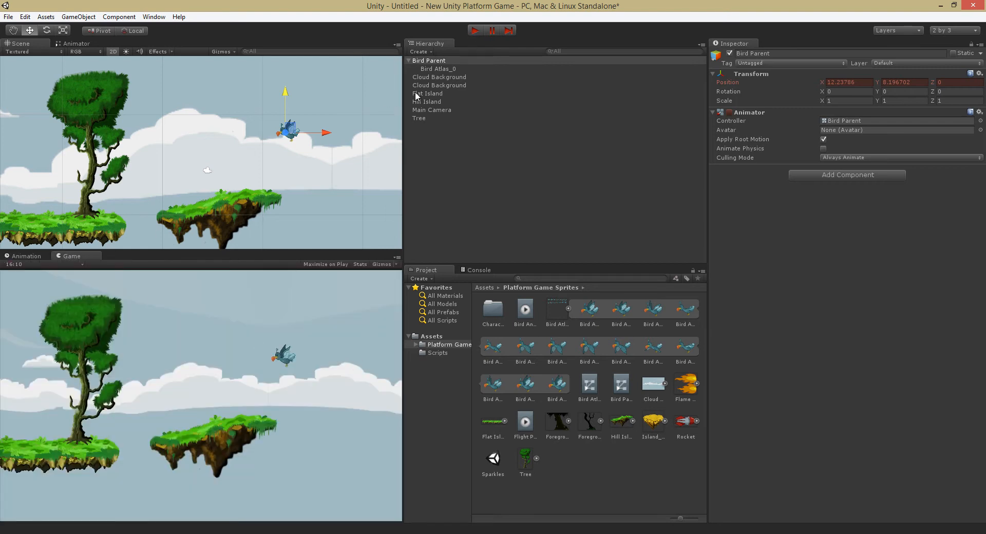
left_click(26, 256)
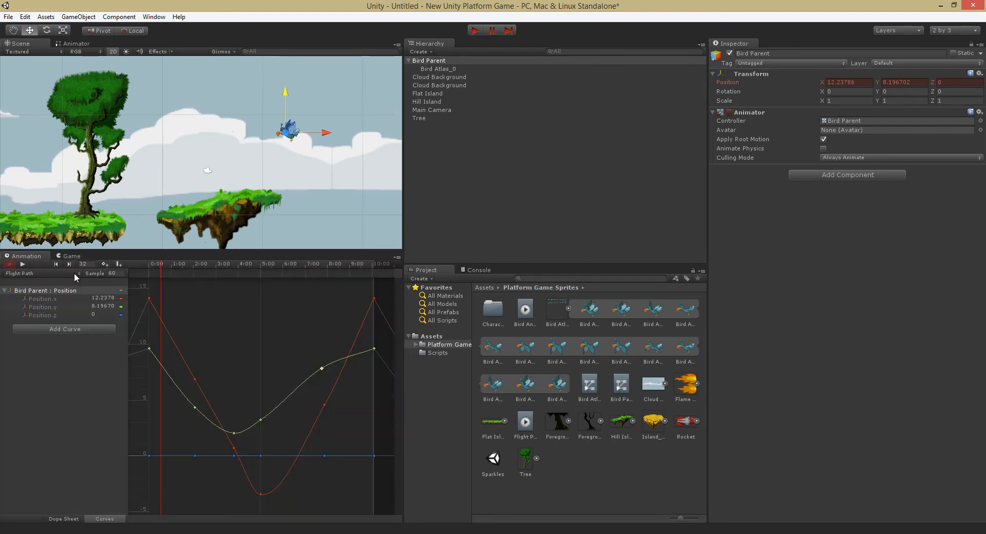
left_click(9, 264)
left_click(475, 30)
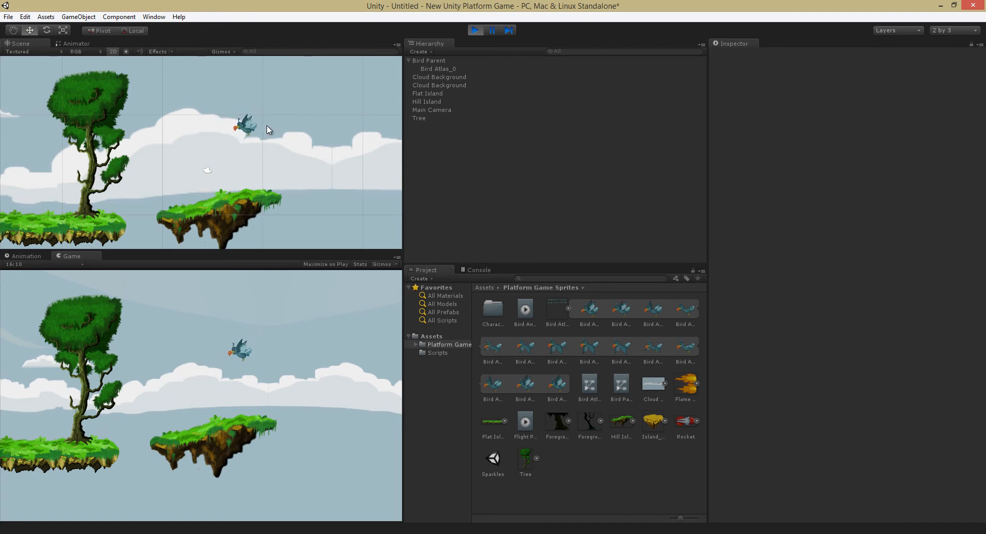
left_click(476, 30)
left_click(312, 112)
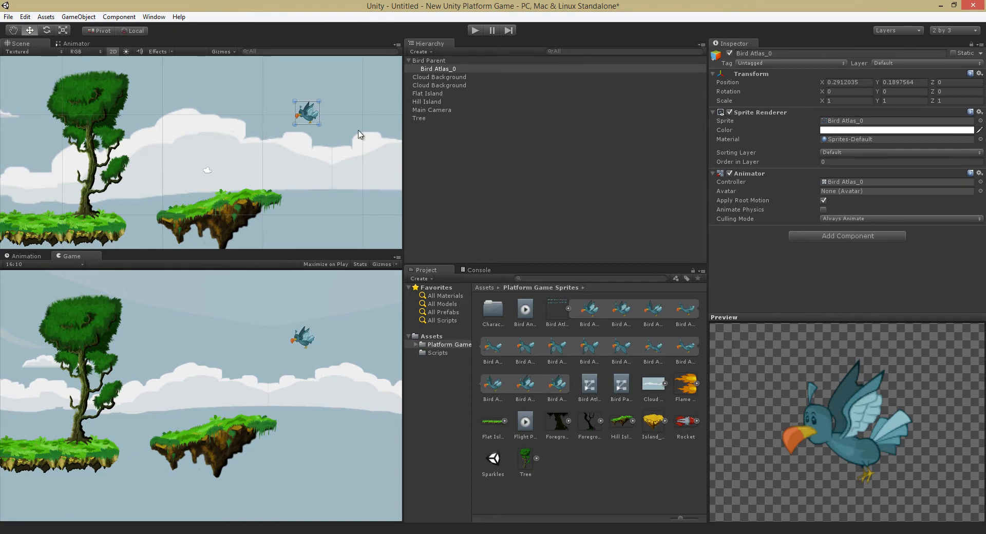
left_click(460, 178)
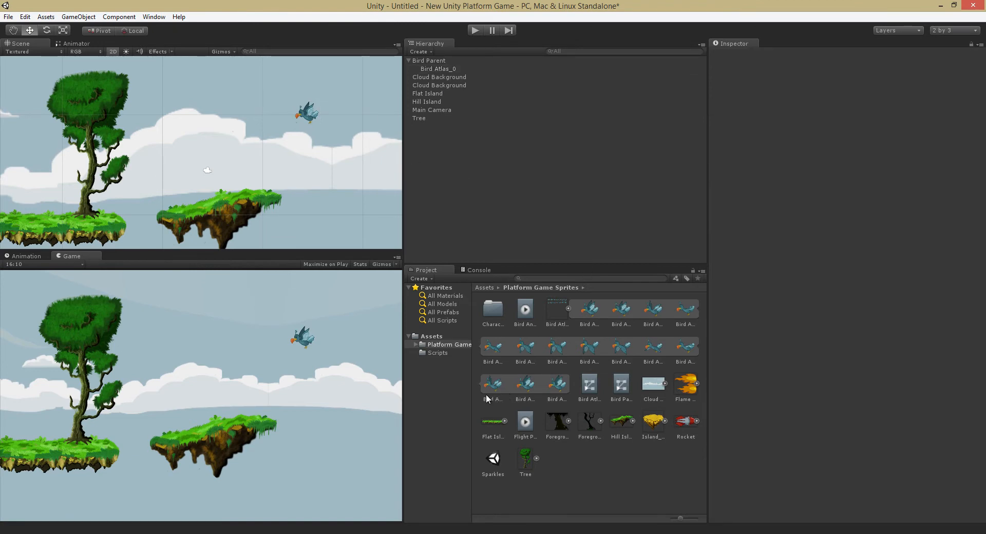
- Show the Scripts folder with larger thumbnails and inspect the code of the Flipit script
left_click(438, 352)
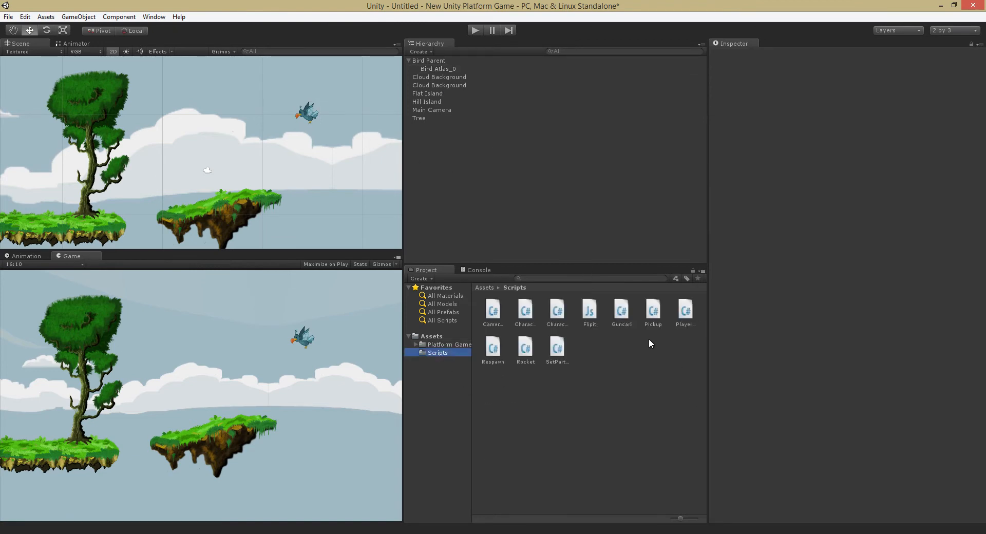
left_click_drag(680, 519, 696, 519)
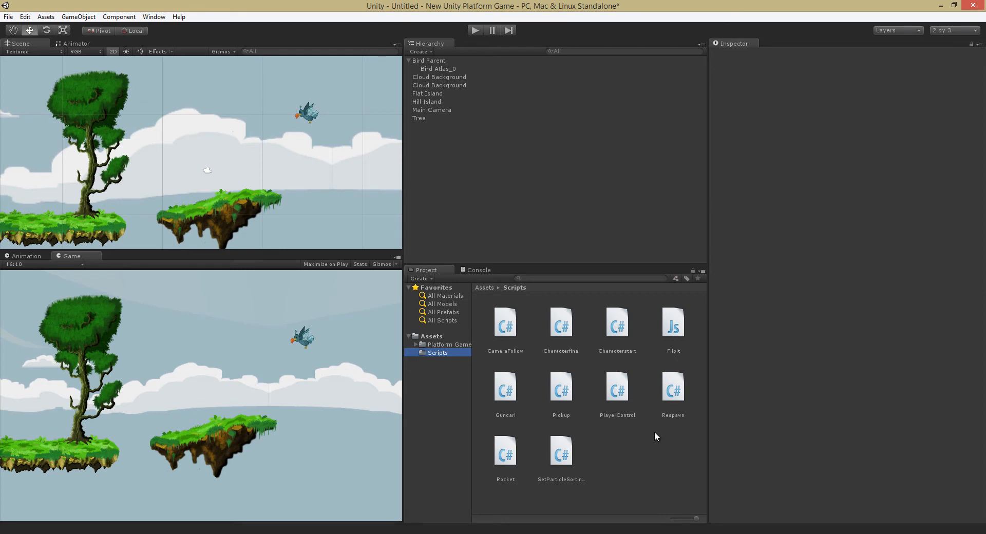
left_click(677, 325)
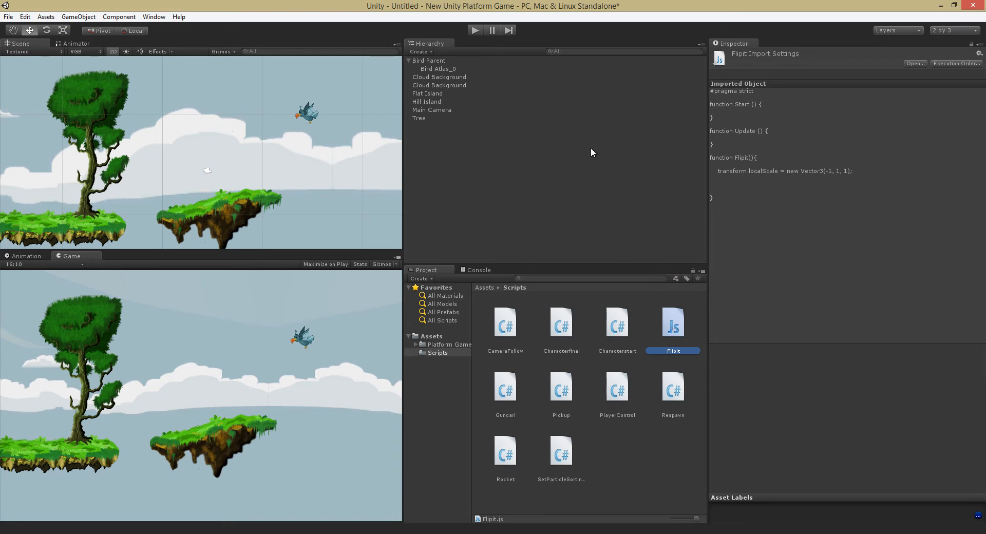
- Attach the Flipit script to Bird Parent as a component
left_click(423, 61)
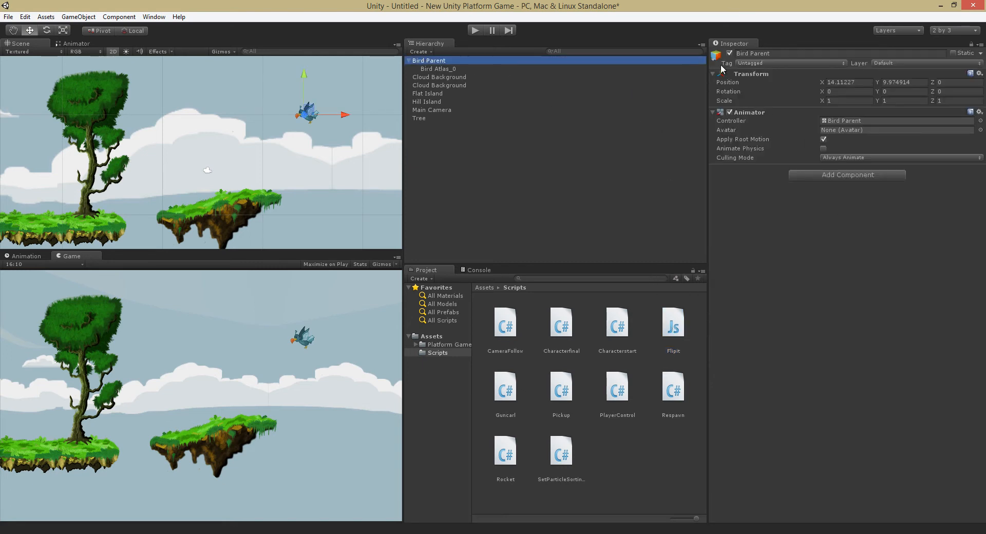
left_click(678, 326)
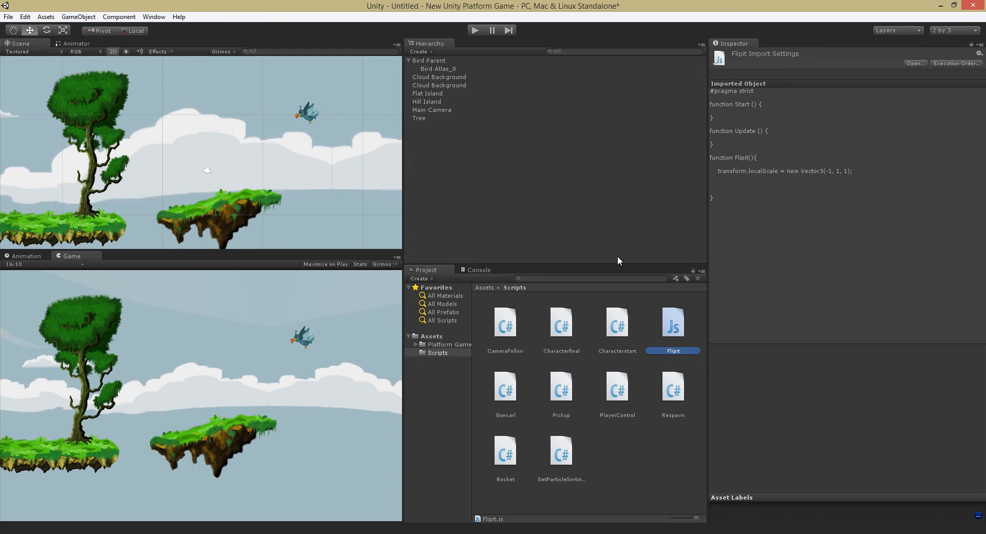
left_click(433, 61)
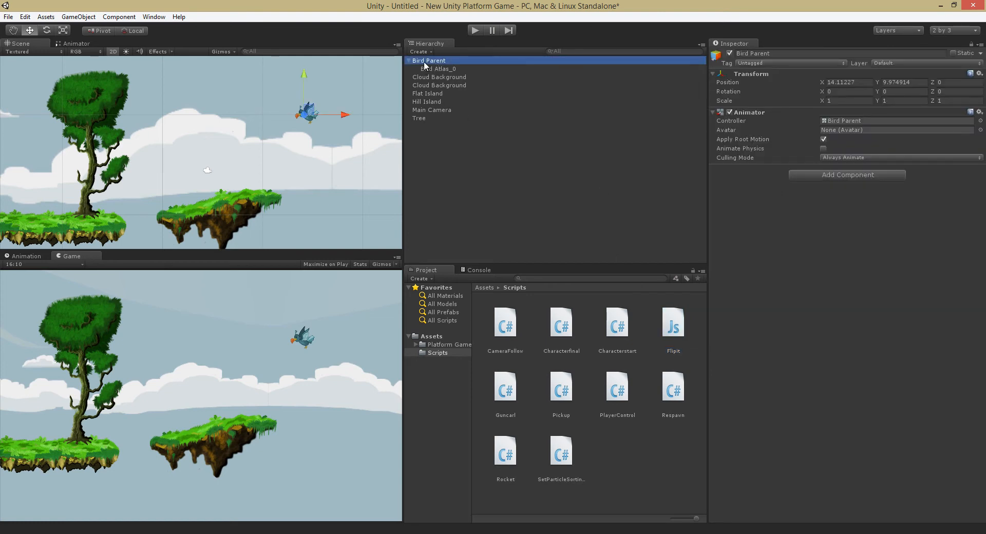
left_click_drag(676, 331, 439, 60)
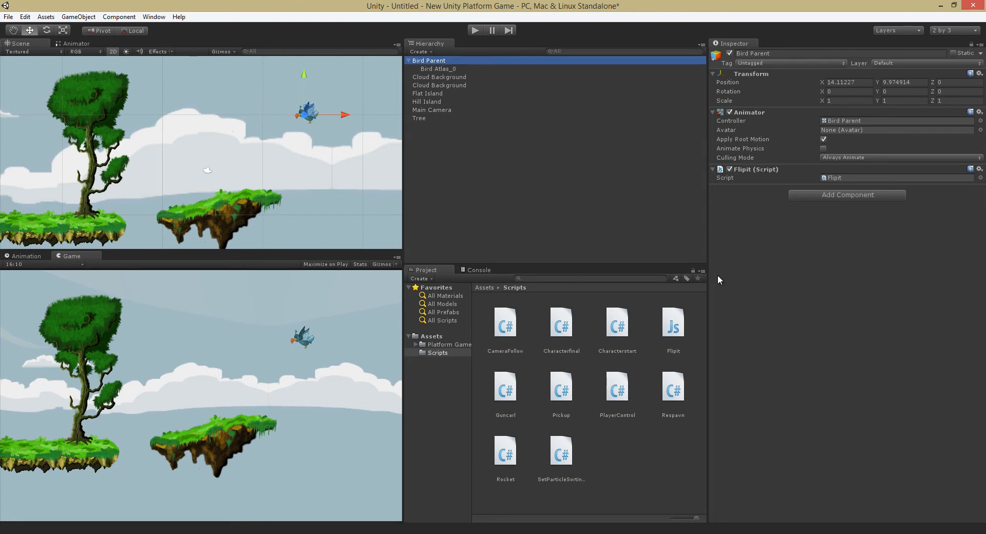
- Add an animation event at frame 302 of Bird Parent's Flight Path in the Dope Sheet and assign the Flipit ( ) function to it
left_click(24, 253)
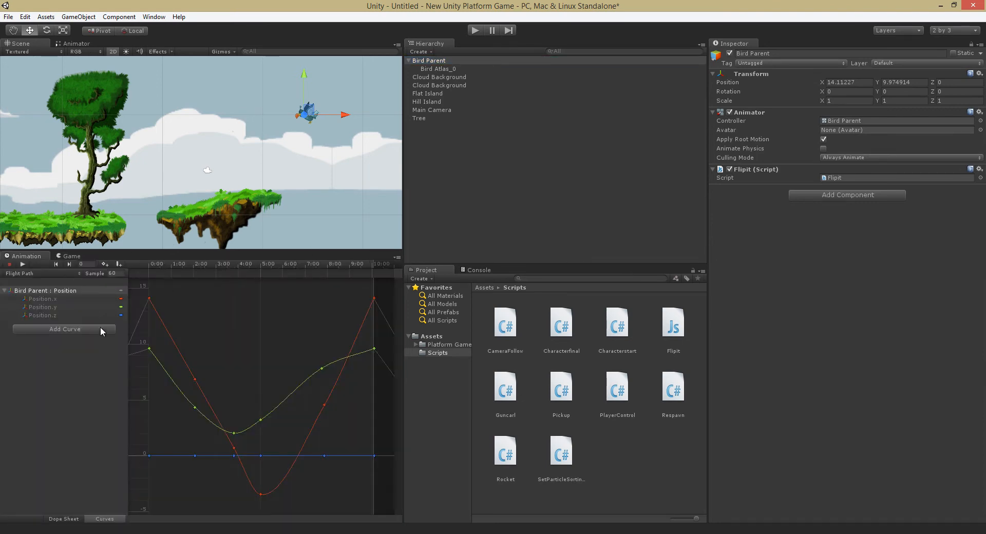
left_click(64, 518)
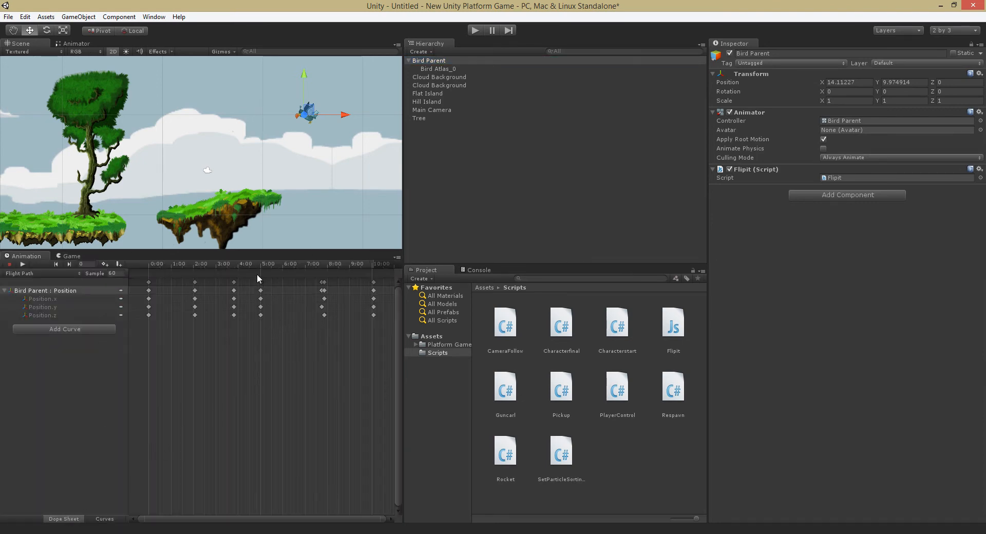
left_click_drag(265, 263, 261, 270)
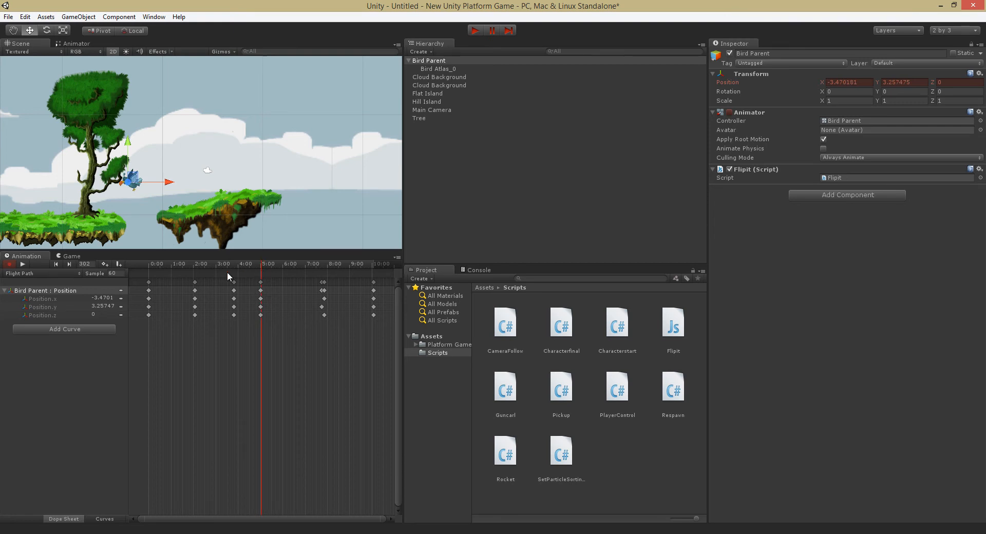
right_click(261, 272)
left_click(308, 280)
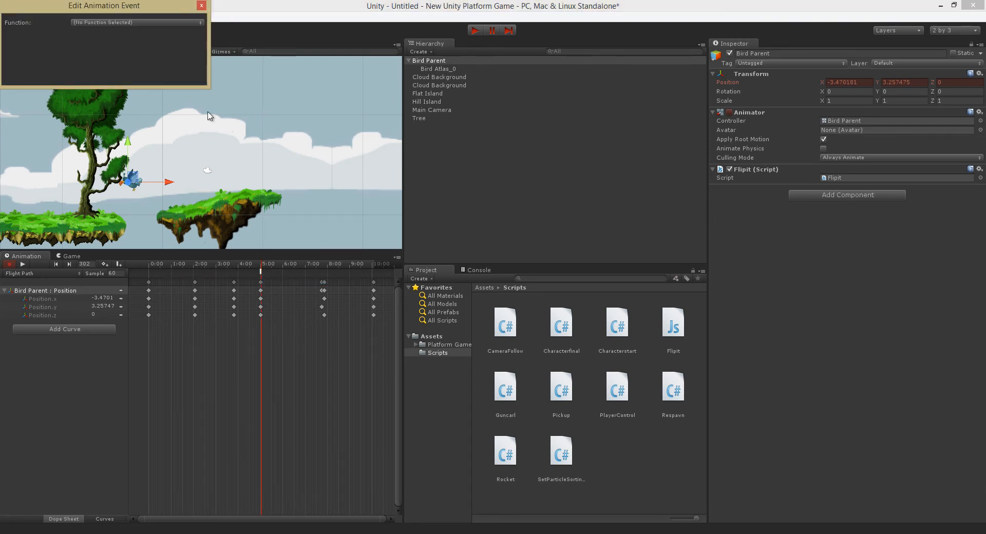
left_click(88, 22)
left_click(90, 31)
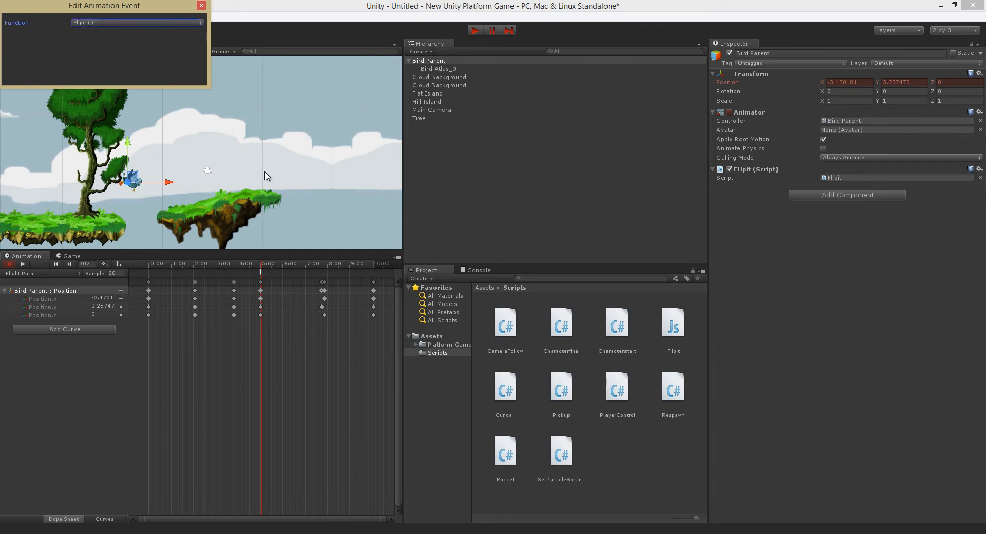
left_click(202, 5)
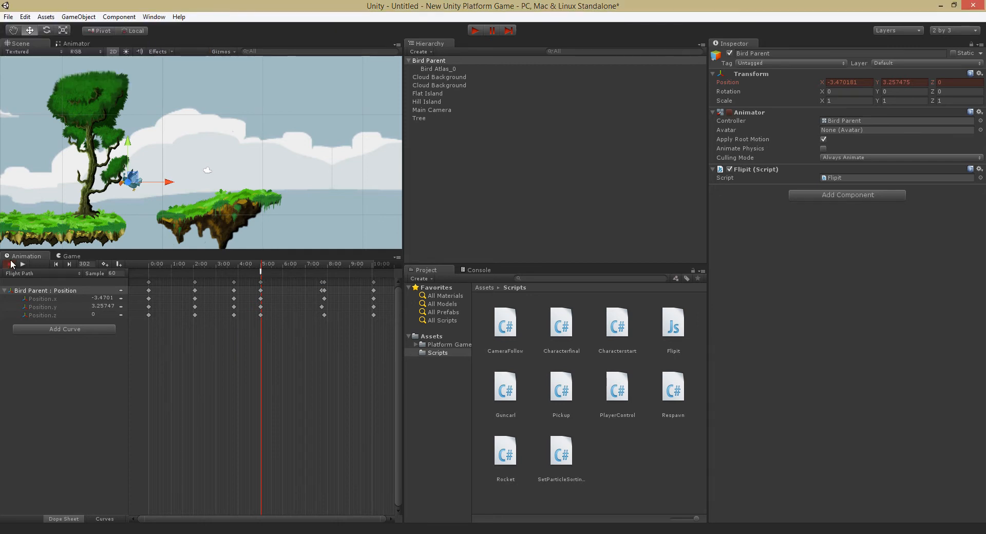
- Turn off animation recording, play the game to check that the bird flips at the tree, and stop it
left_click(12, 264)
left_click(71, 256)
left_click(476, 31)
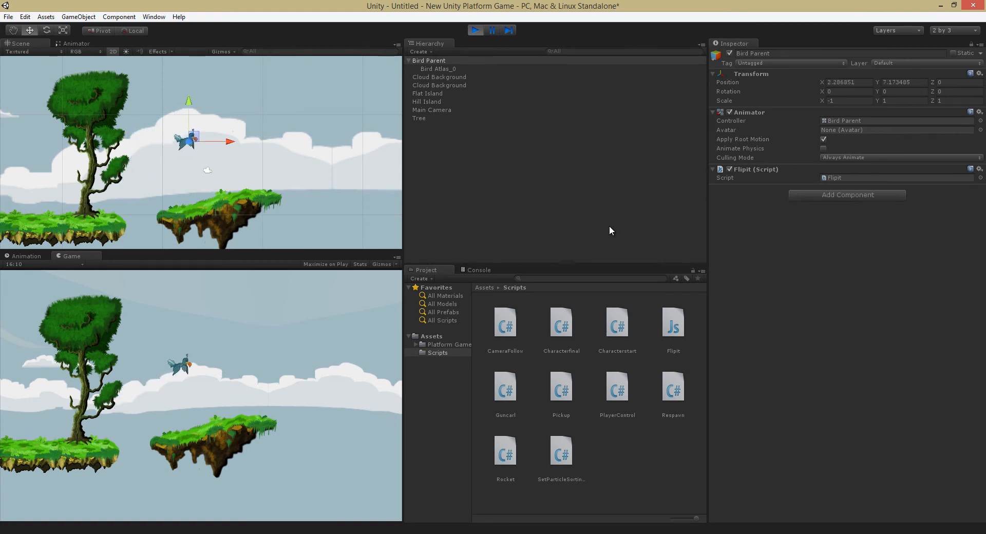
left_click(476, 30)
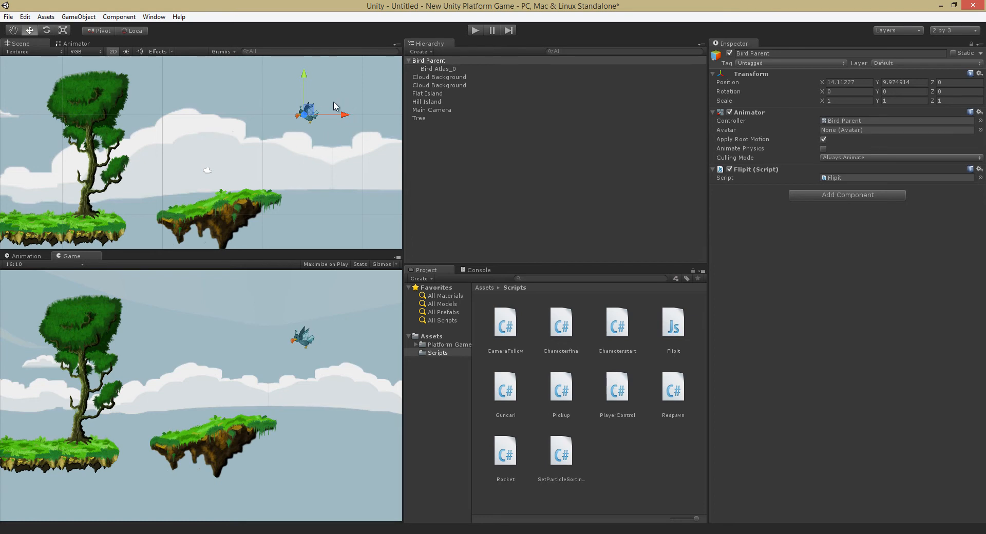
left_click(483, 156)
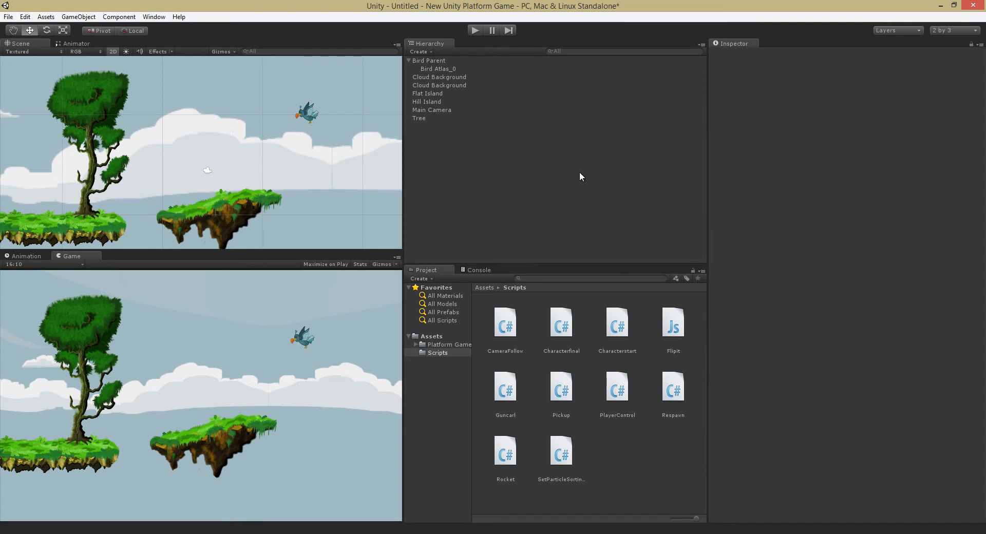
- Open the Platform Game Sprites folder and collapse the Bird Atlas sprite frames
left_click(446, 345)
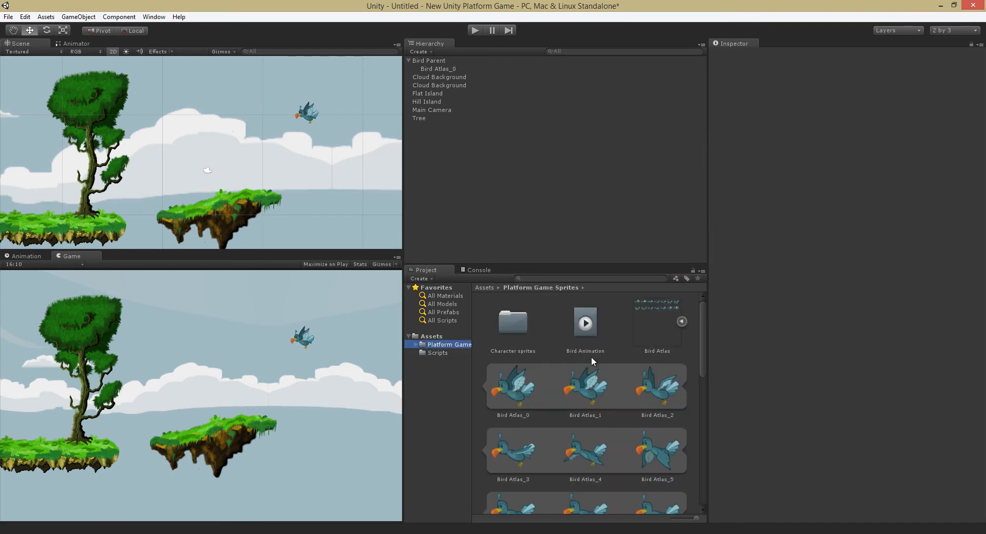
left_click(682, 322)
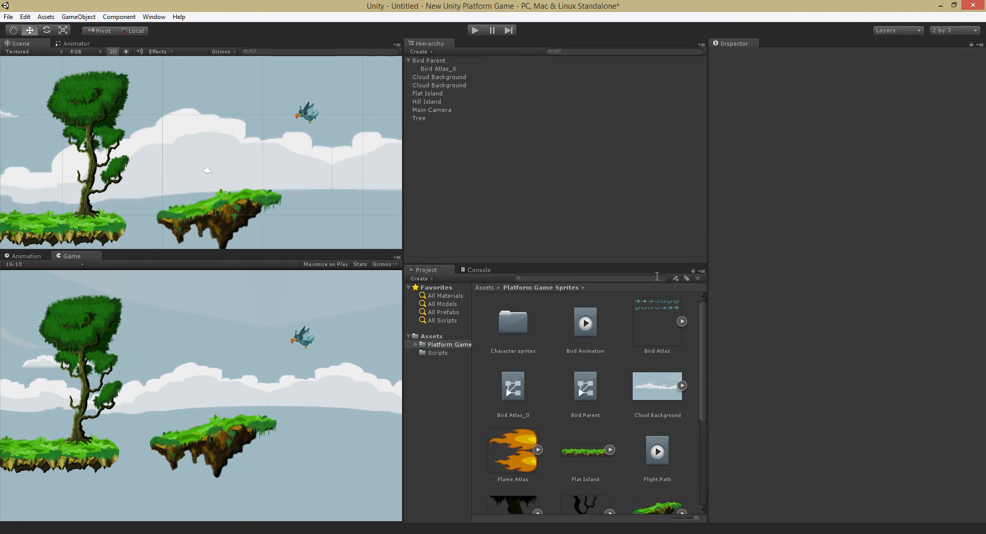
- Look through the standing, run and jump sprite folders inside Character sprites, ending in 01_standing
double_click(516, 326)
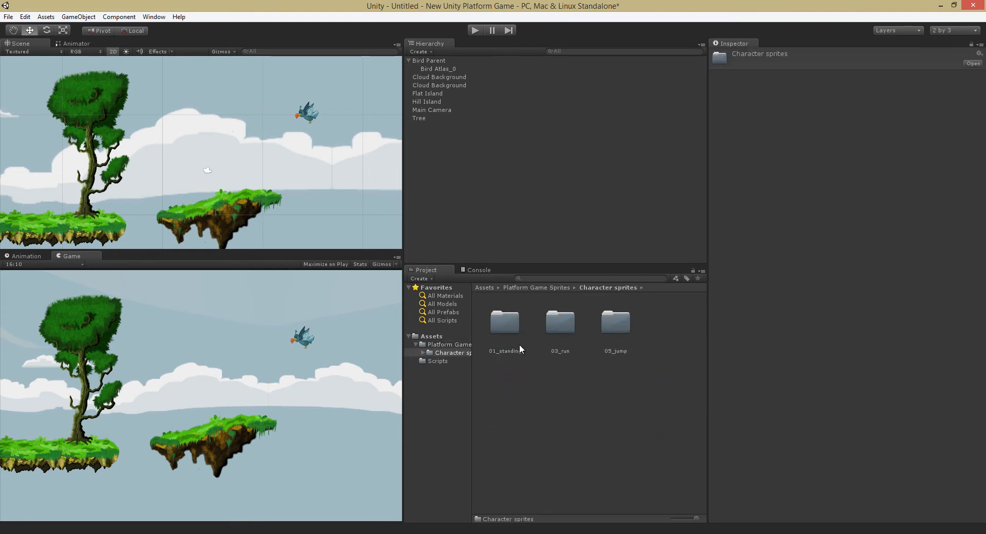
double_click(503, 328)
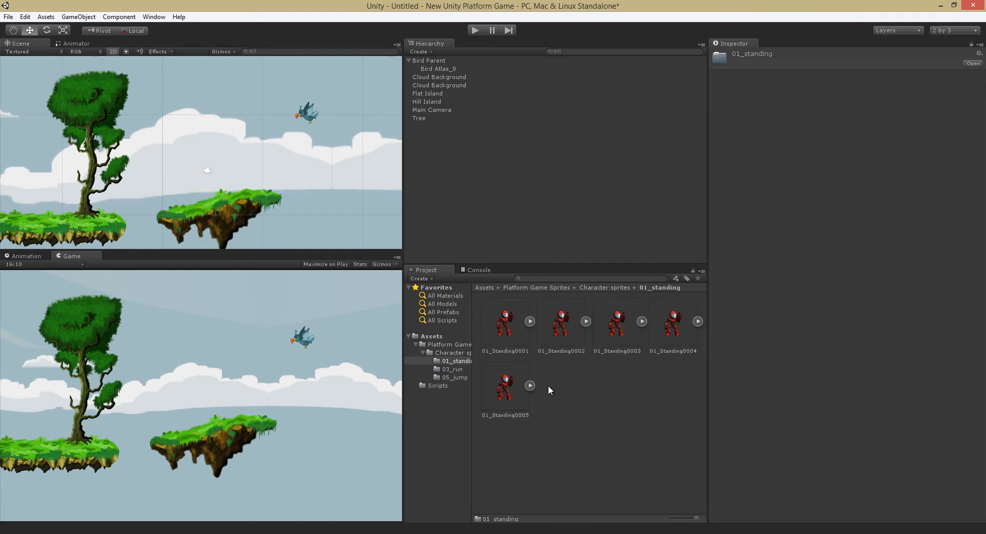
left_click(456, 370)
left_click(458, 378)
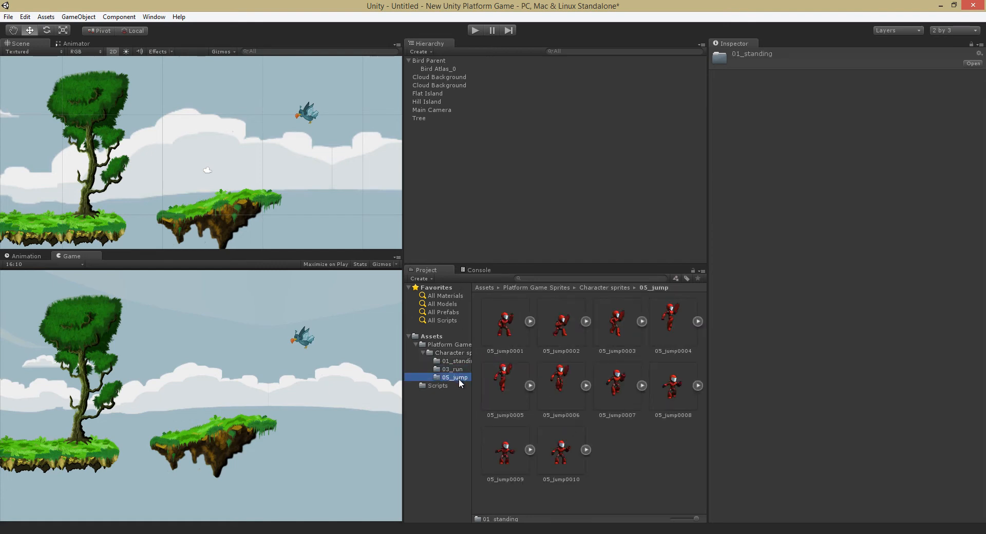
left_click(458, 370)
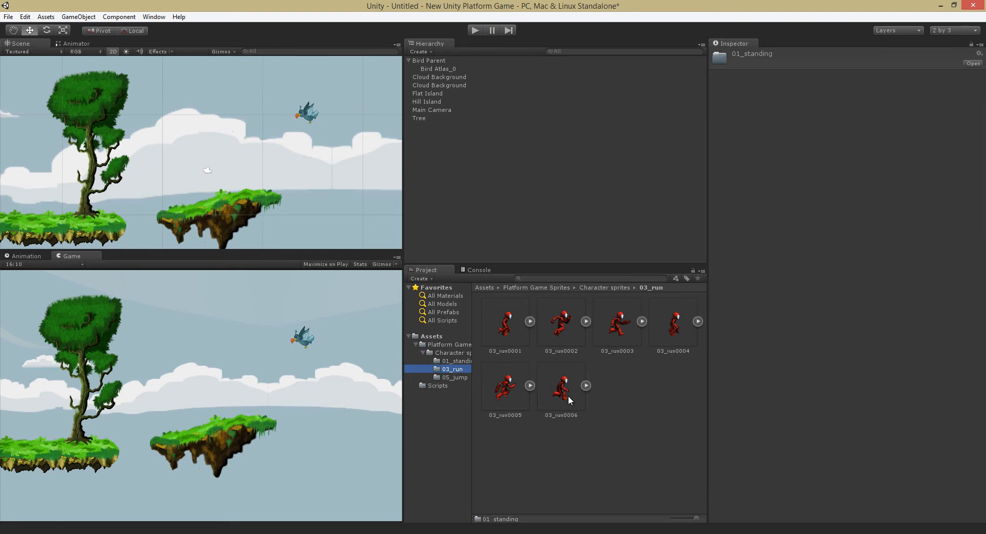
left_click(467, 361)
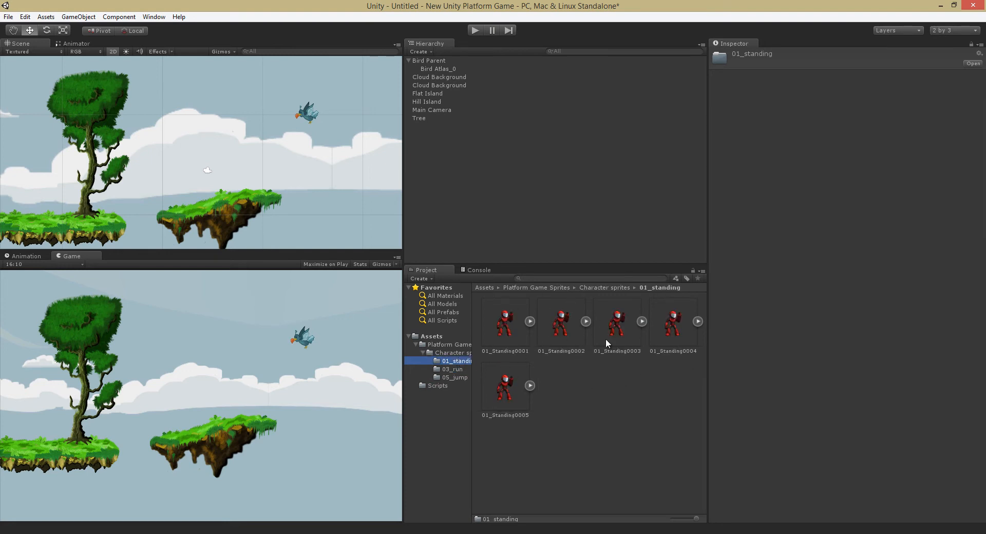
- Place all five 01_Standing sprites in the scene beside the tree as one animated character and save its animation as Hero_Idle
left_click(512, 319)
left_click(510, 389, "shift")
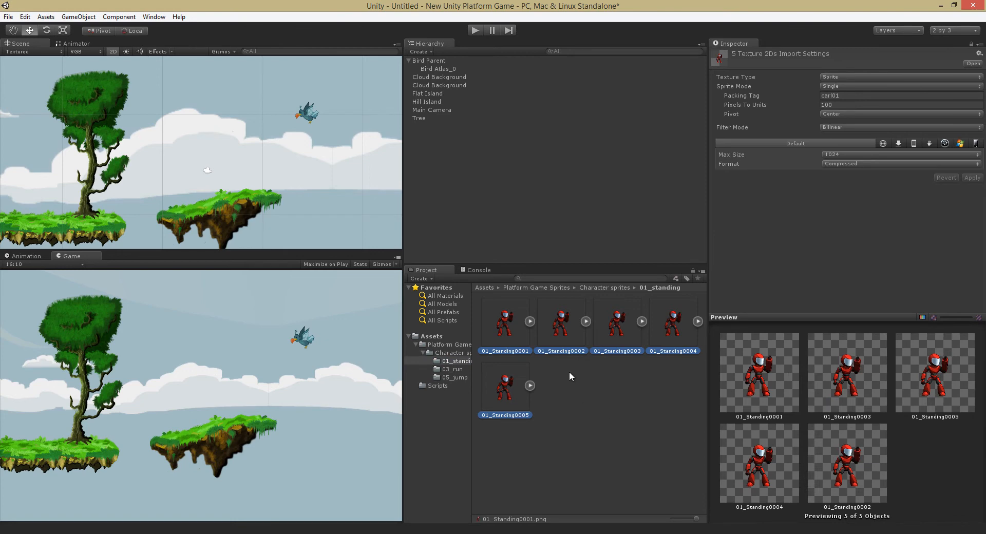
left_click_drag(506, 324, 106, 202)
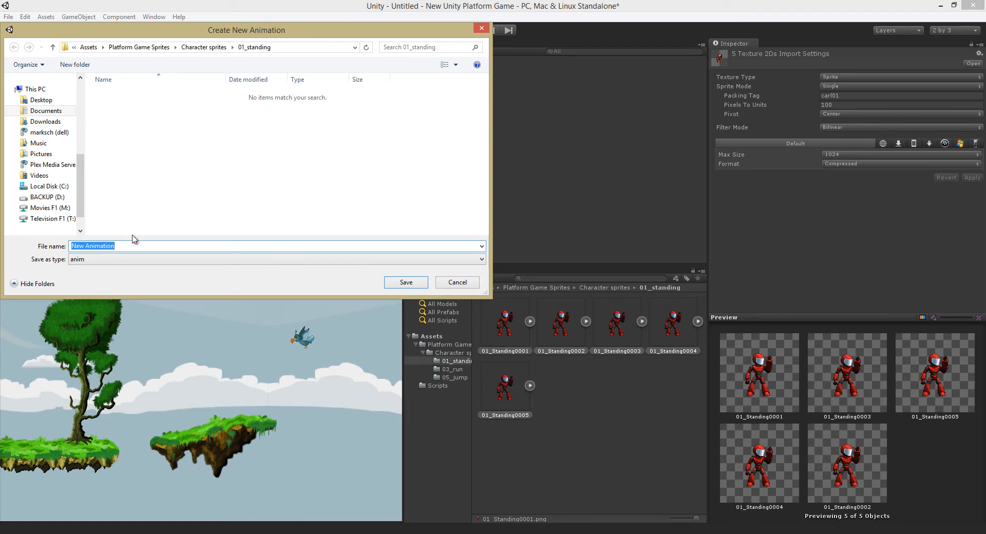
type("Hero_Idle")
key("Return")
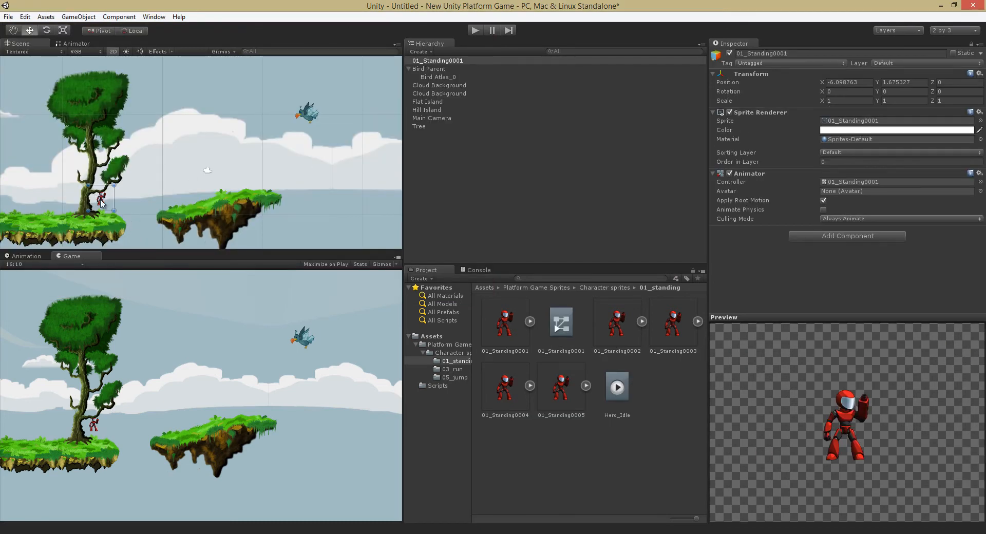
- Move the hero clear of the tree trunk to about X -5.24, Y 1.57, and play the game briefly to check its idle animation
double_click(439, 60)
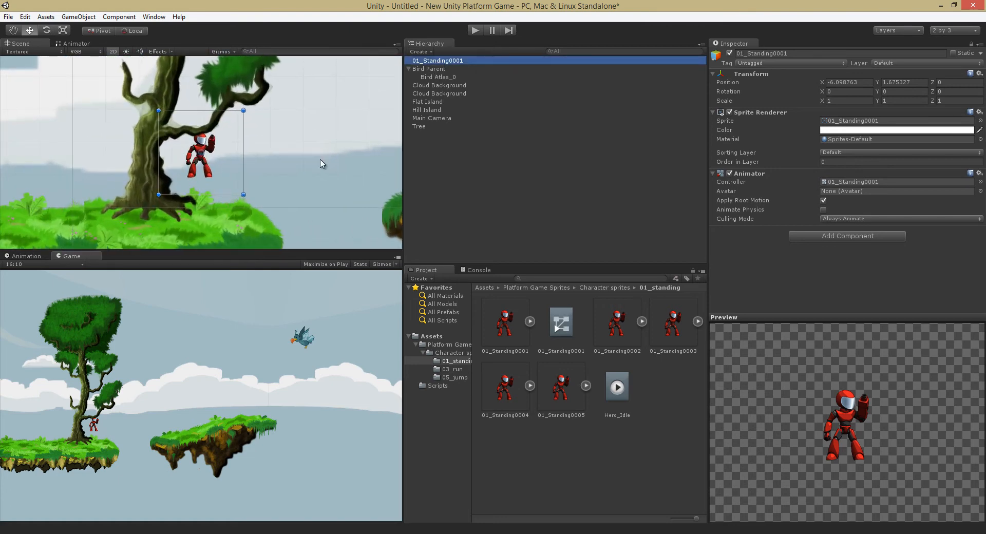
left_click_drag(220, 161, 251, 164)
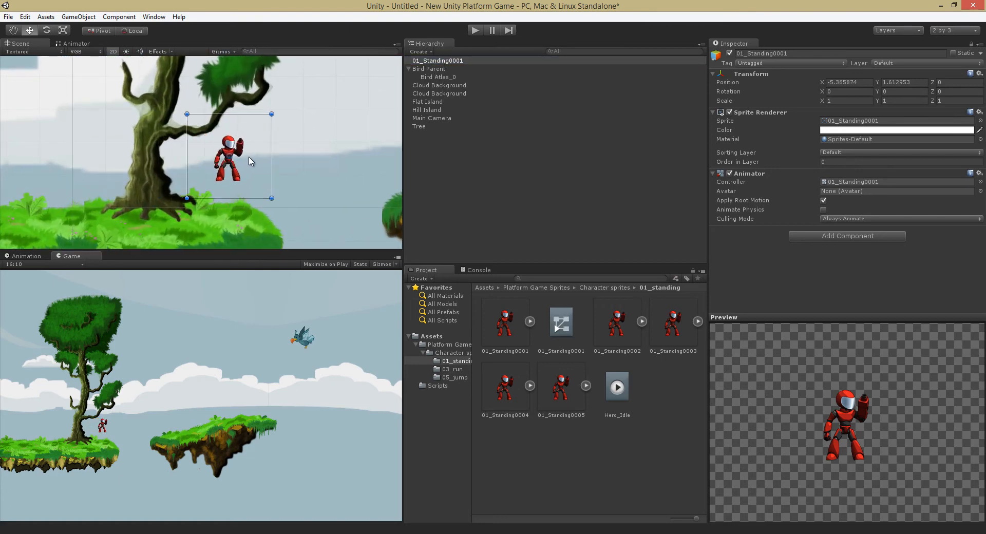
left_click(473, 30)
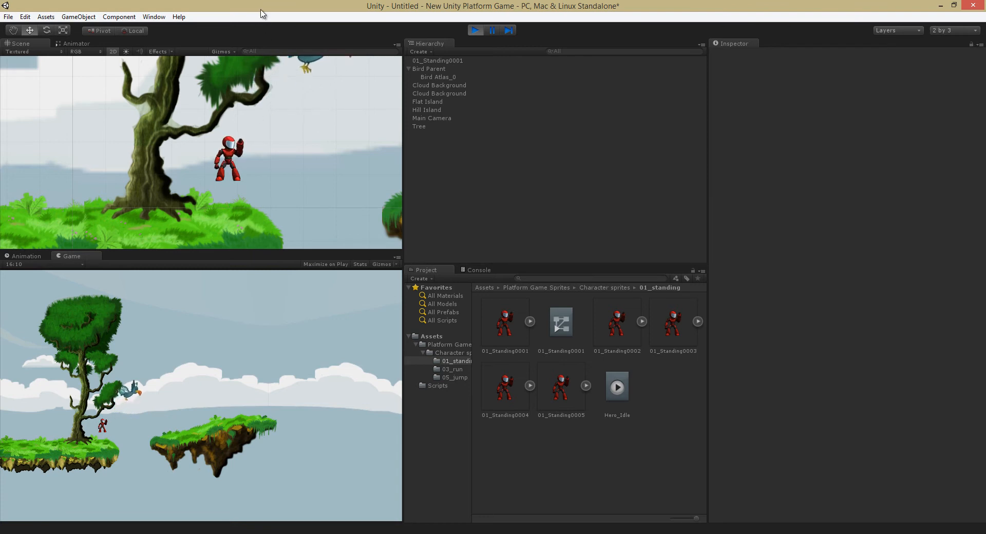
left_click(475, 31)
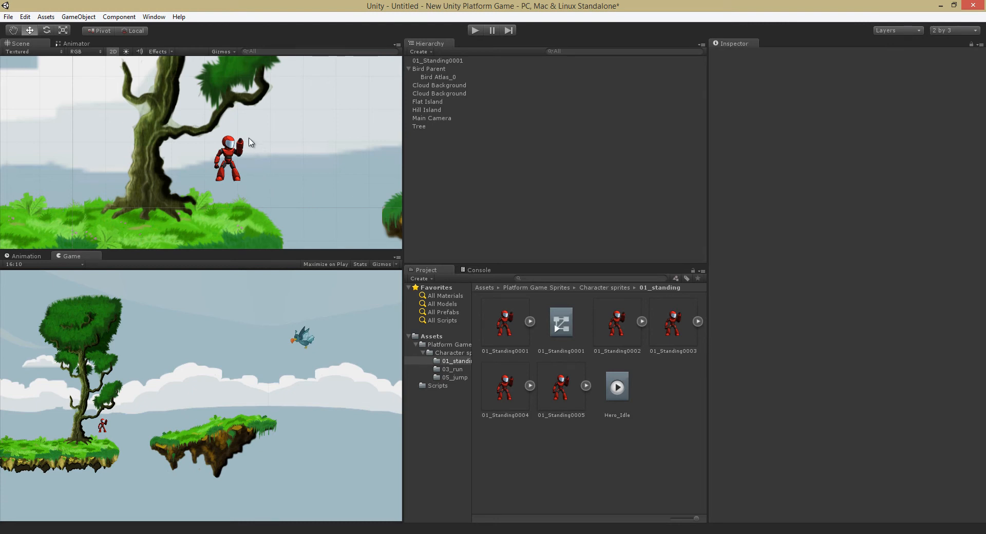
- Add a Rigidbody 2D component to the hero character 01_Standing0001
left_click(232, 160)
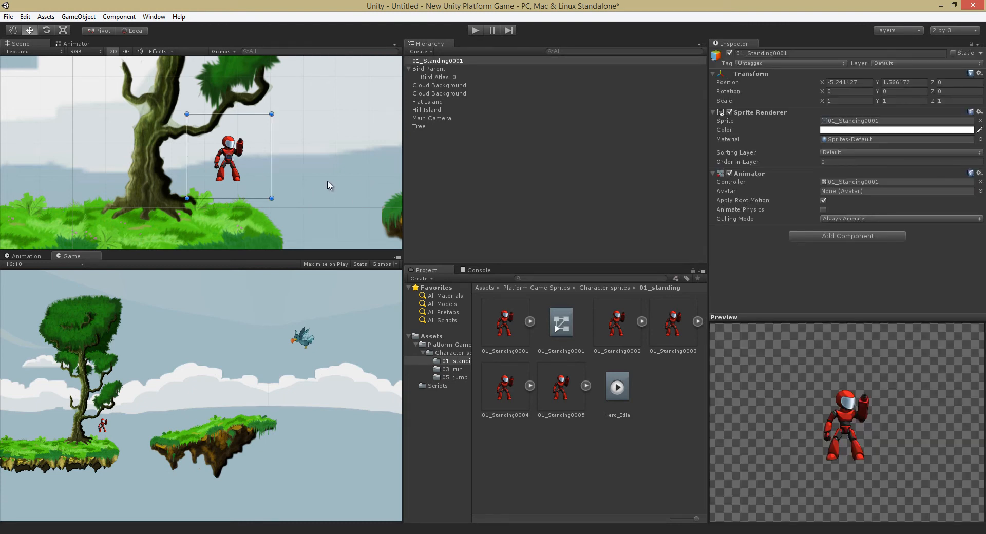
left_click(839, 237)
left_click(829, 310)
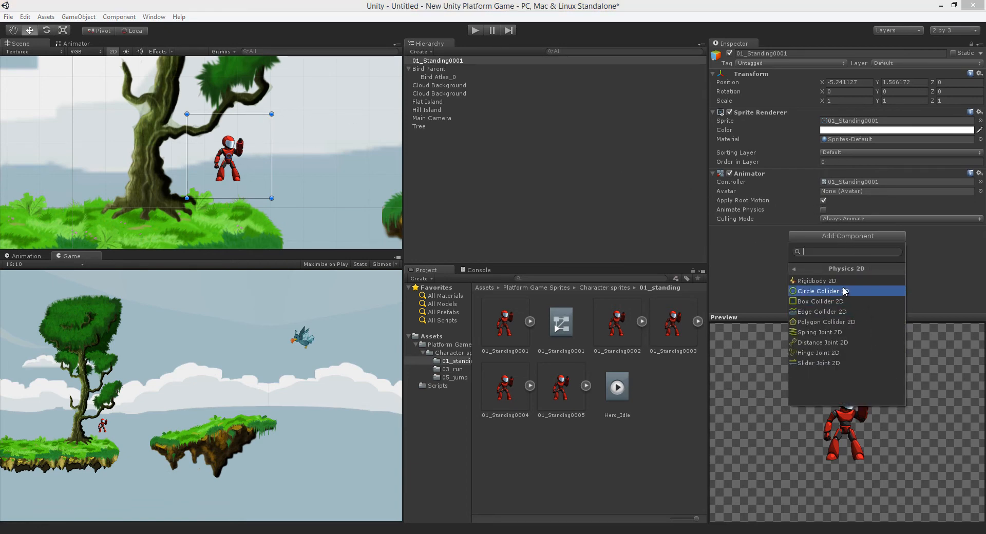
left_click(824, 282)
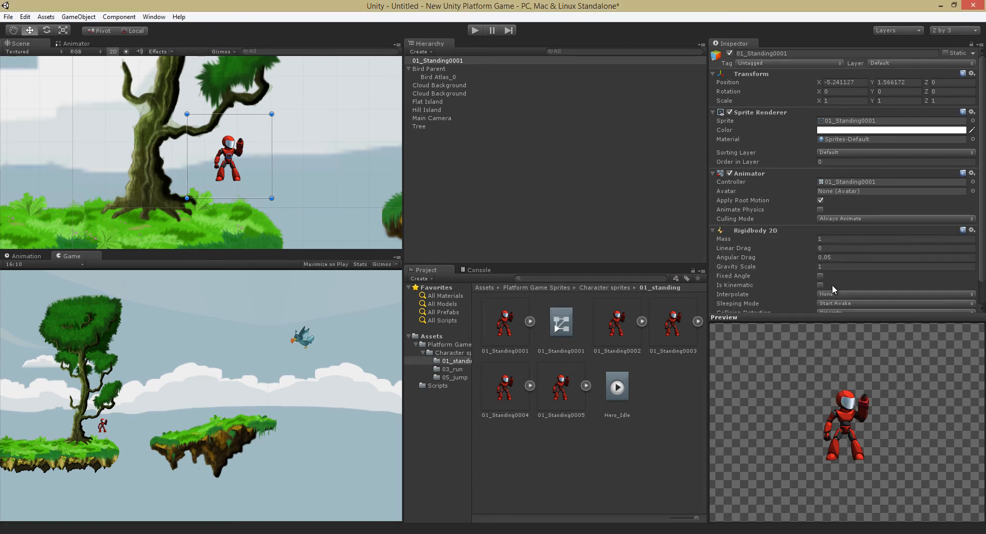
scroll(980, 236, "down", 2)
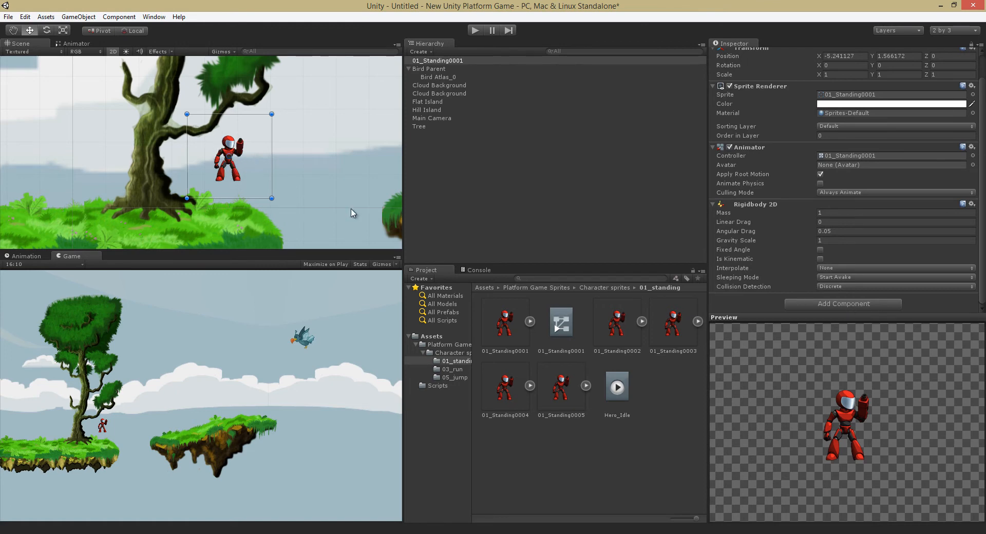
- Add a Circle Collider 2D to the hero and set its radius to 0.6
left_click(846, 303)
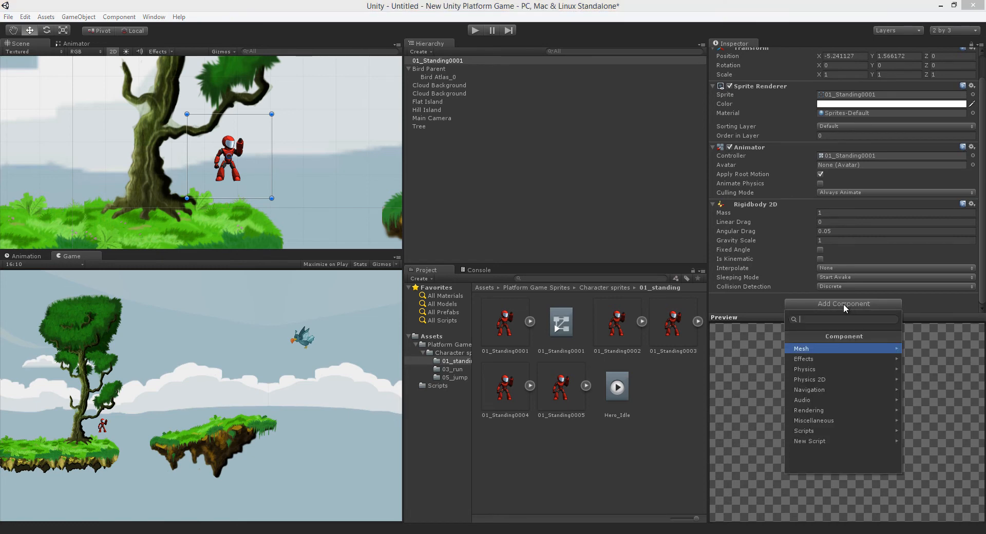
left_click(808, 379)
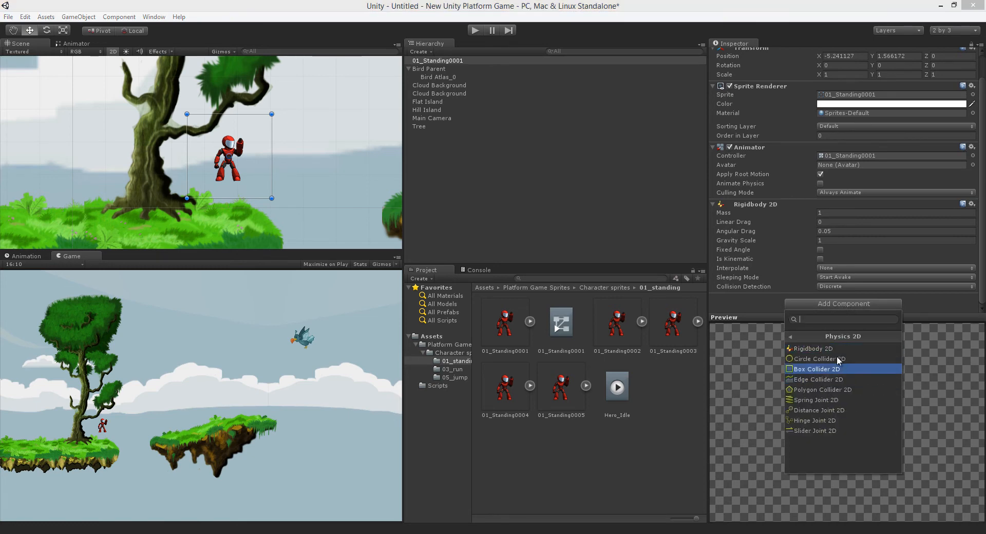
left_click(819, 359)
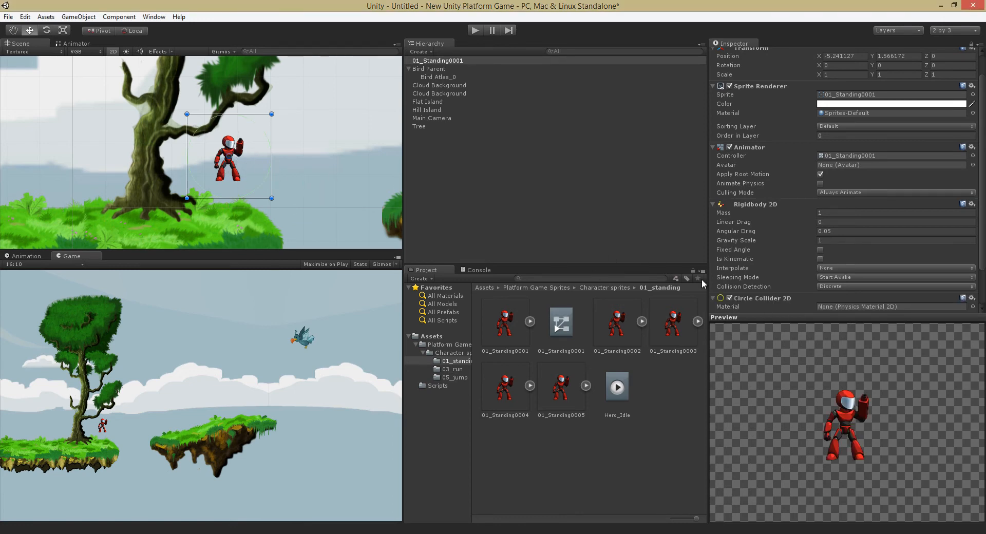
scroll(979, 293, "down", 3)
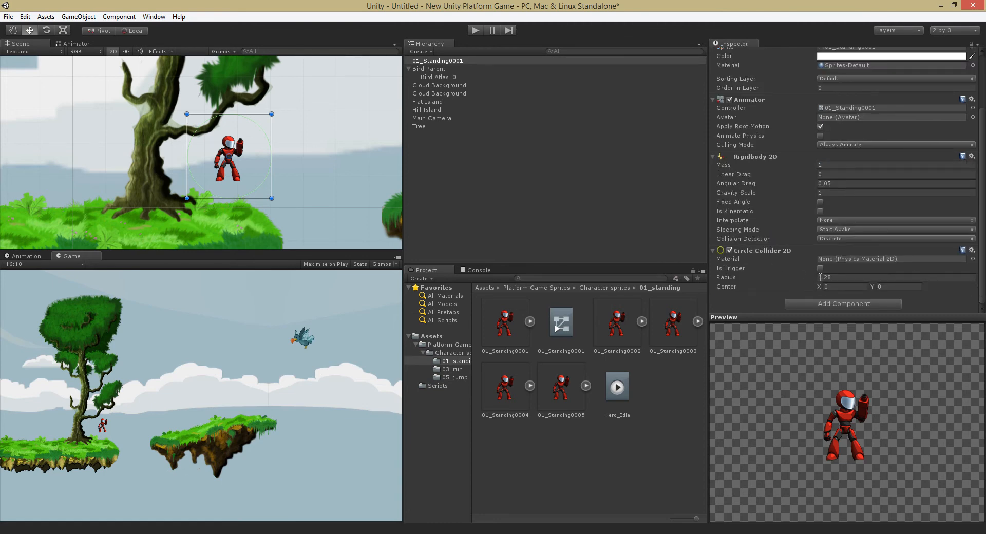
left_click(820, 276)
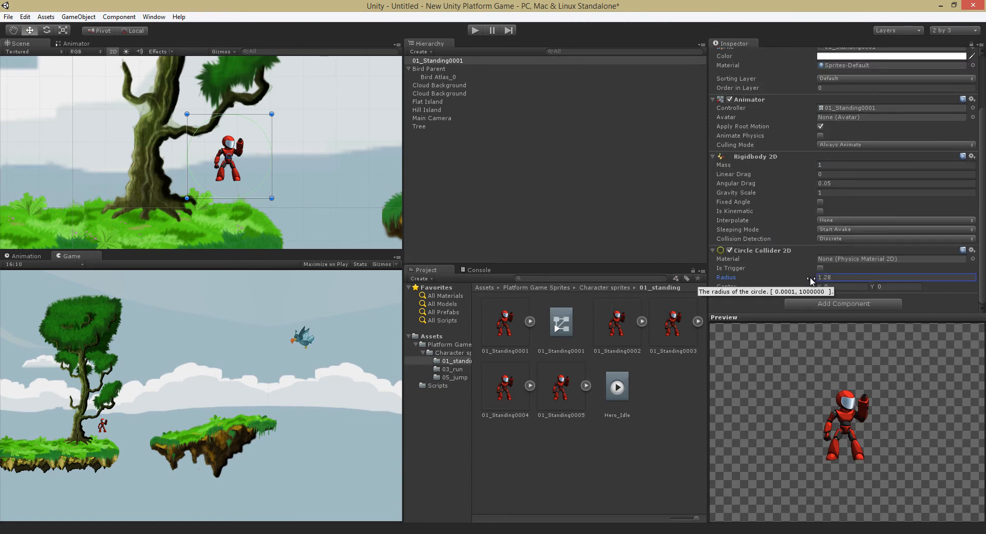
left_click_drag(815, 276, 800, 280)
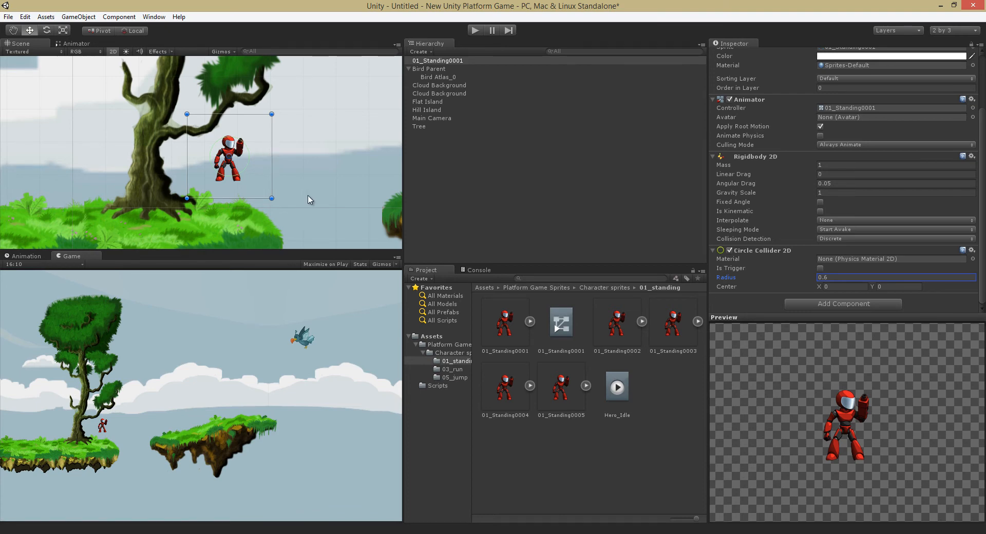
- Add a Box Collider 2D component to Flat Island
left_click(237, 232)
scroll(176, 146, "down", 2)
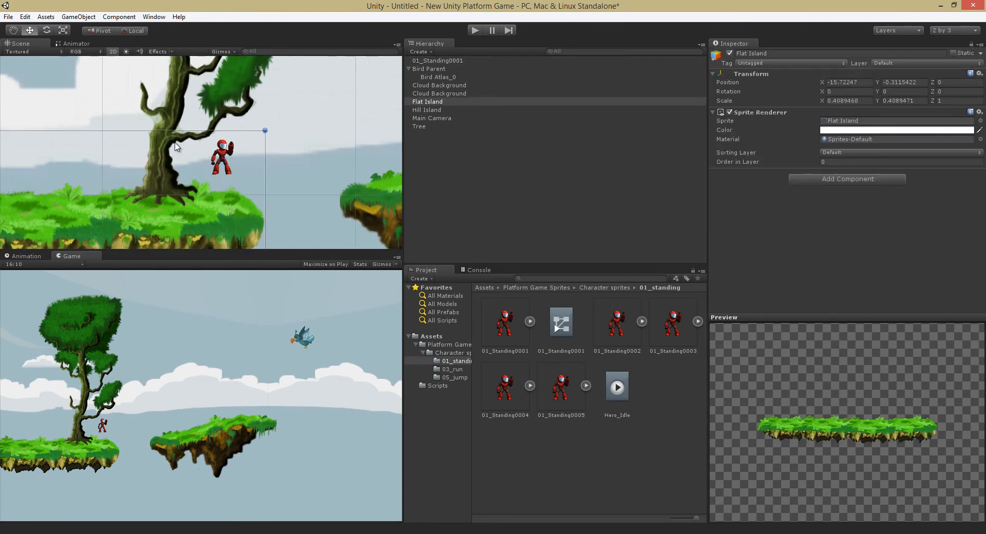
scroll(179, 139, "down", 10)
scroll(262, 179, "down", 4)
middle_click_drag(231, 182, 323, 170)
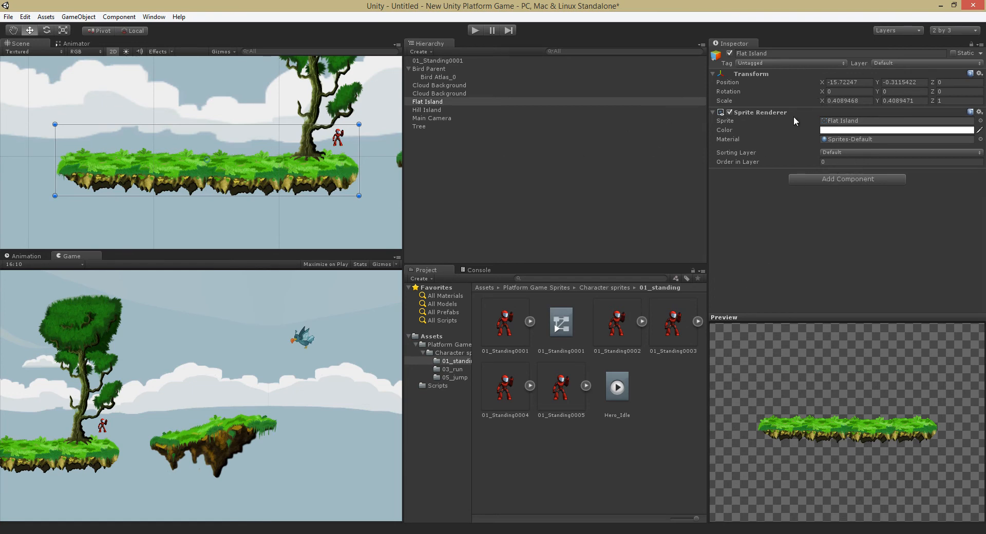
left_click(843, 177)
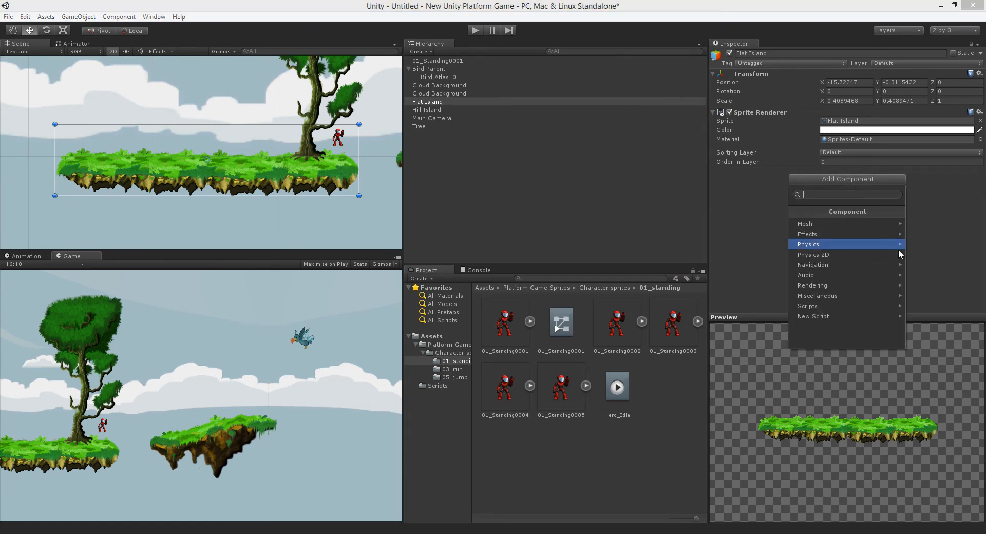
left_click(827, 253)
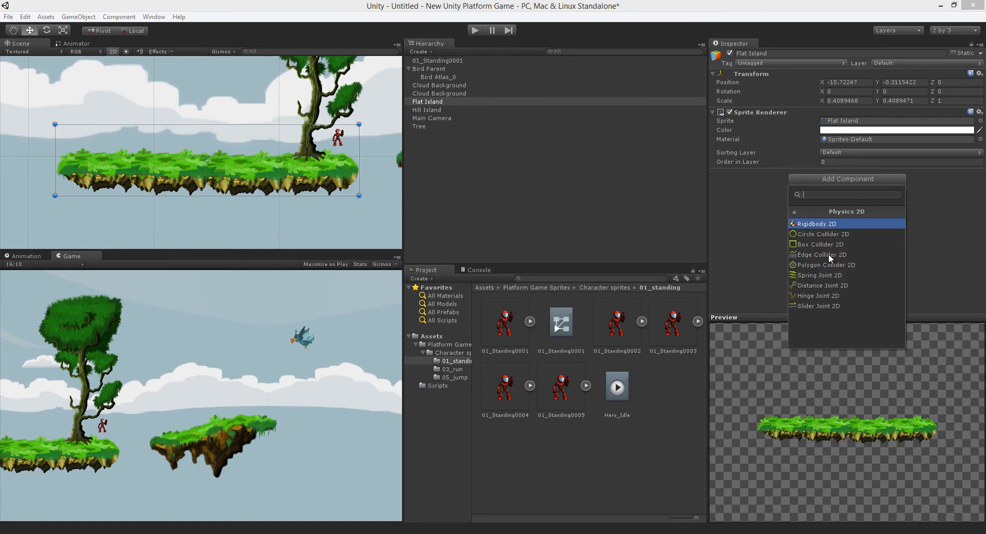
left_click(826, 243)
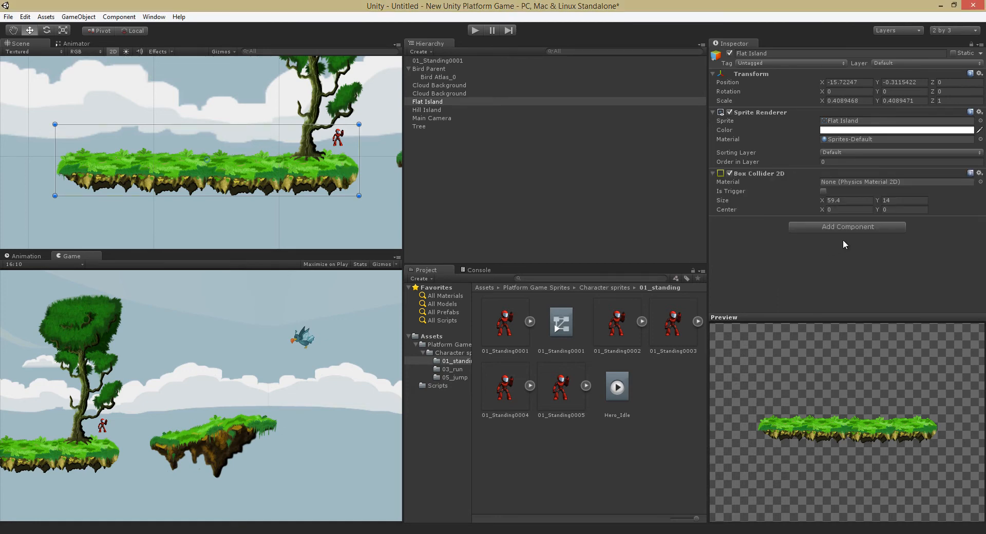
- Shrink Flat Island's box collider to about 2.75 high and lower its upper edge into the grass, with center Y about -1.96
left_click(876, 201)
left_click_drag(857, 203, 377, 157)
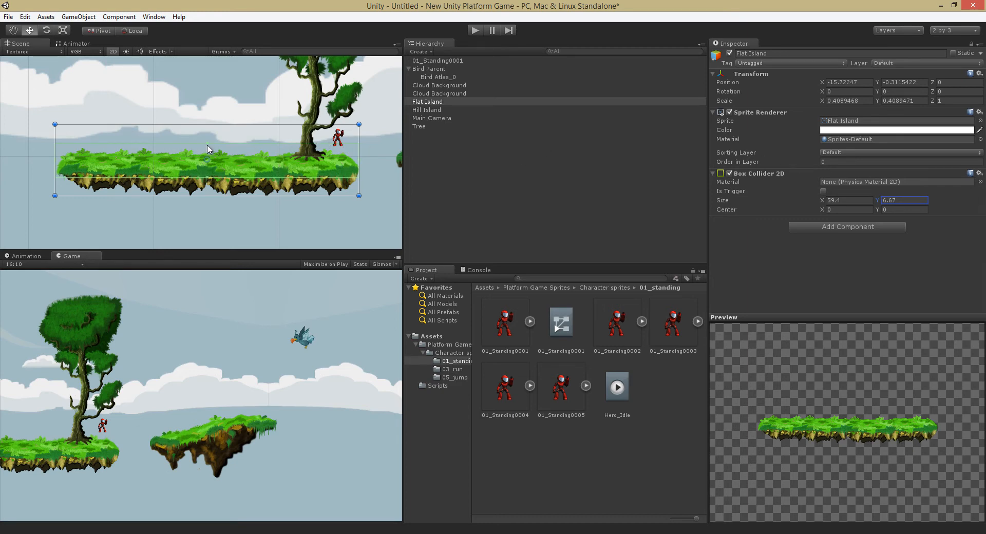
left_click_drag(207, 143, 217, 164)
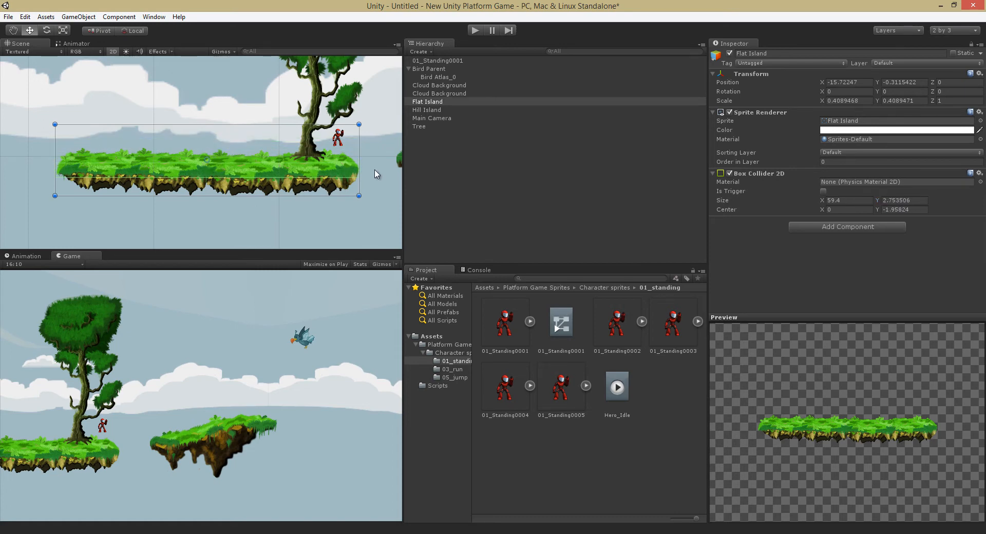
- Undo the trial shift of Flat Island and play-test the scene to check whether the character falls
left_click_drag(308, 170, 251, 171)
key("ctrl+z")
left_click(474, 28)
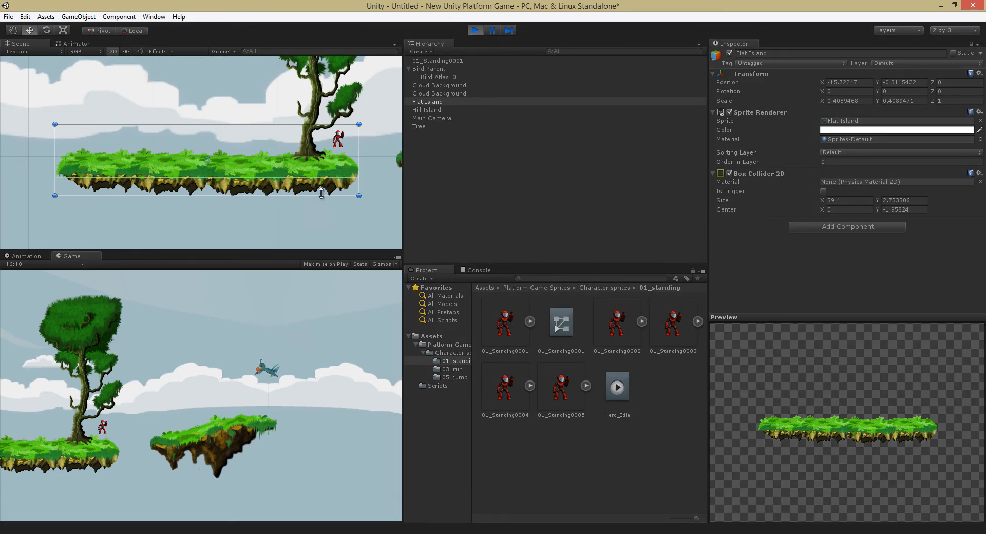
left_click(475, 29)
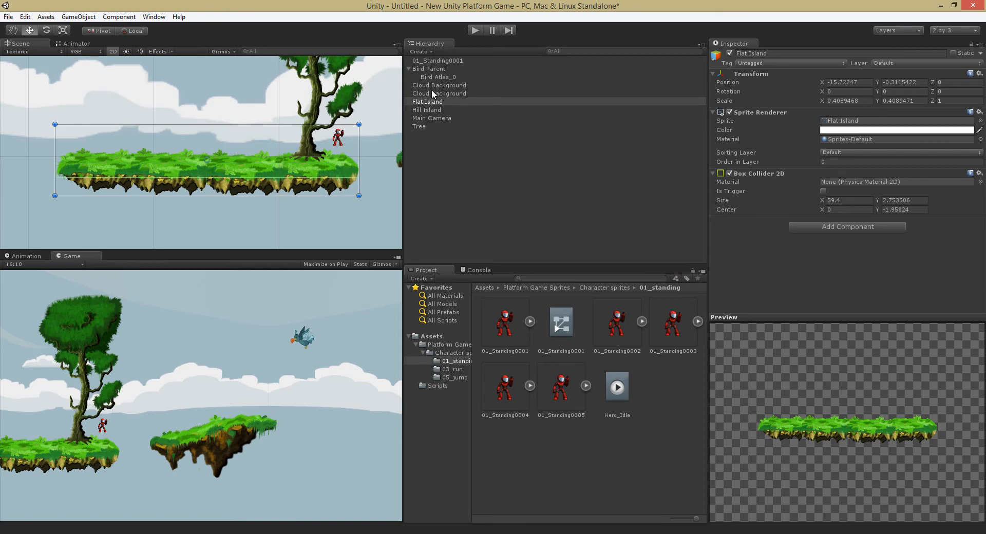
- Turn off Apply Root Motion in the Animator of the 01_Standing0001 character and play-test the scene
double_click(429, 69)
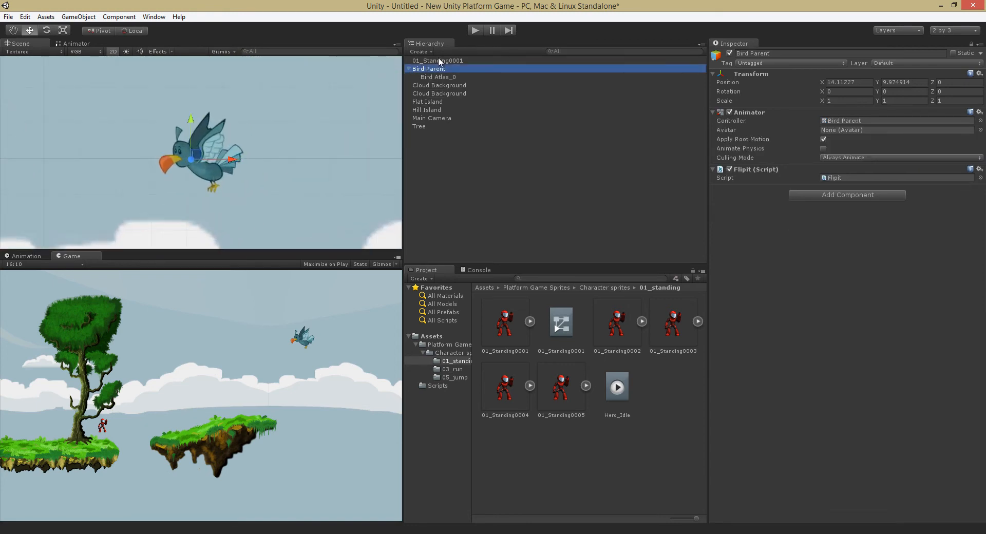
double_click(438, 61)
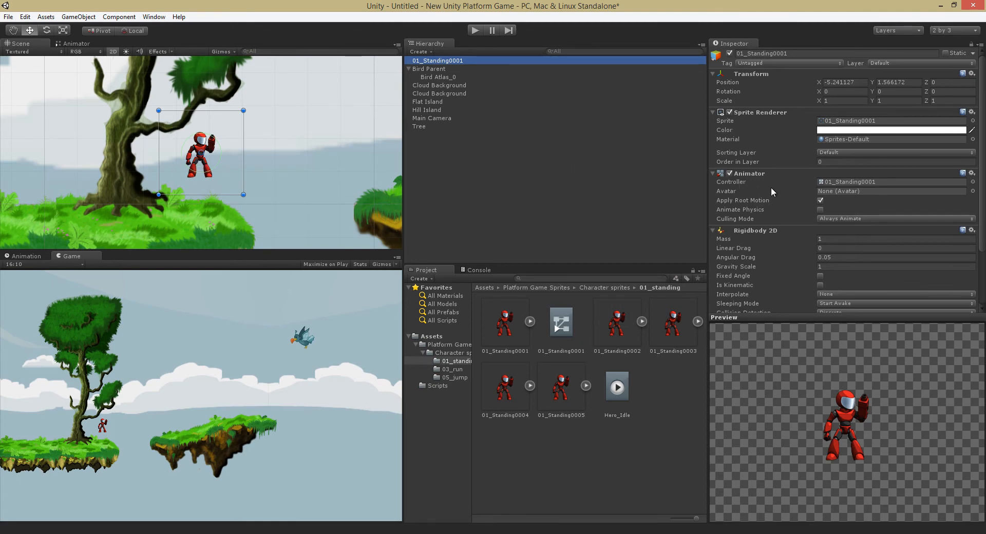
left_click(820, 201)
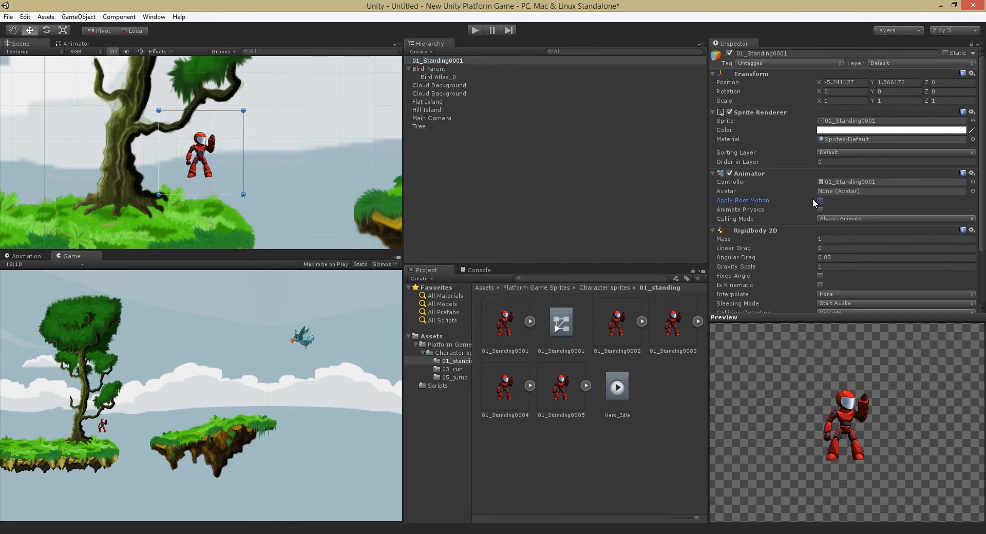
left_click(474, 31)
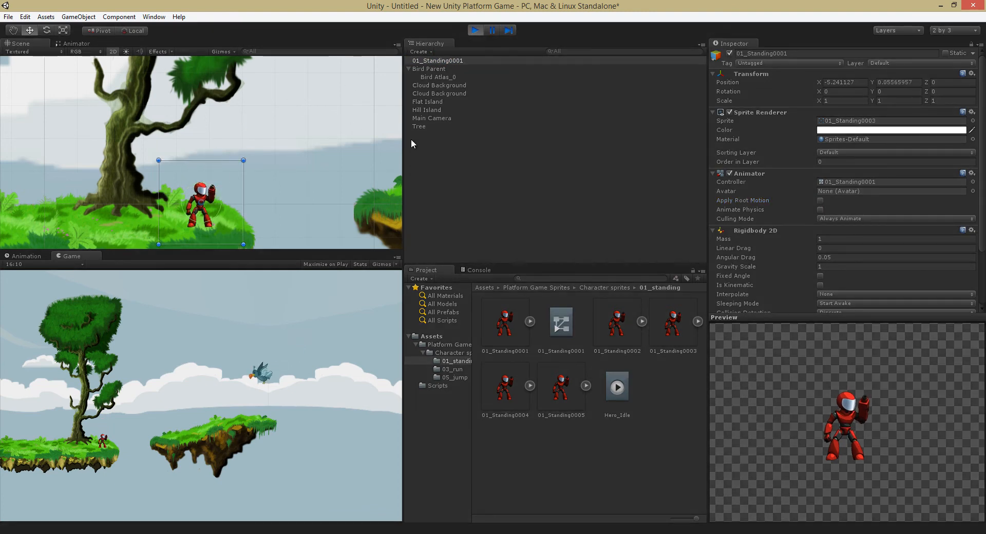
key("ctrl+p")
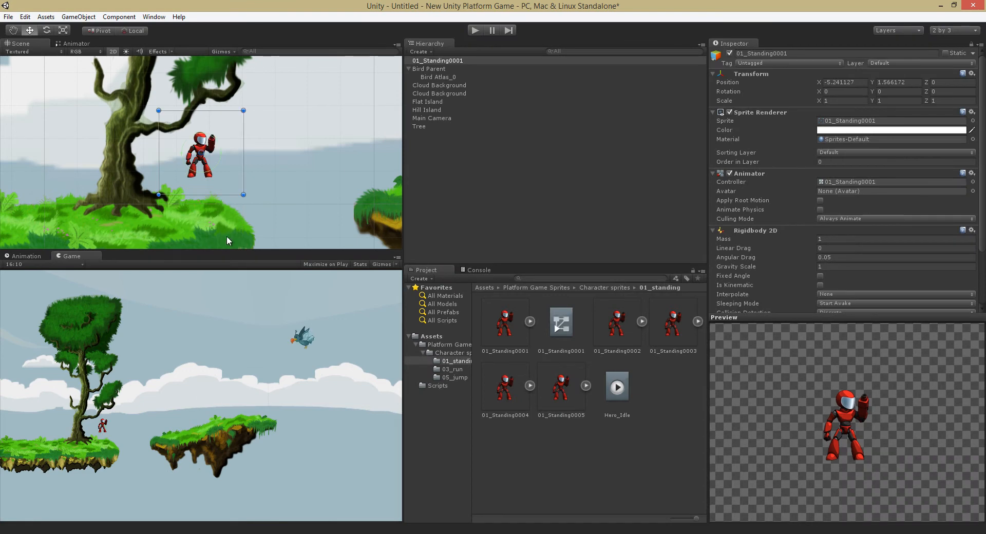
- Play-test with the character and Flat Island both selected, and examine how their colliders meet at the ground
left_click(226, 235, "shift")
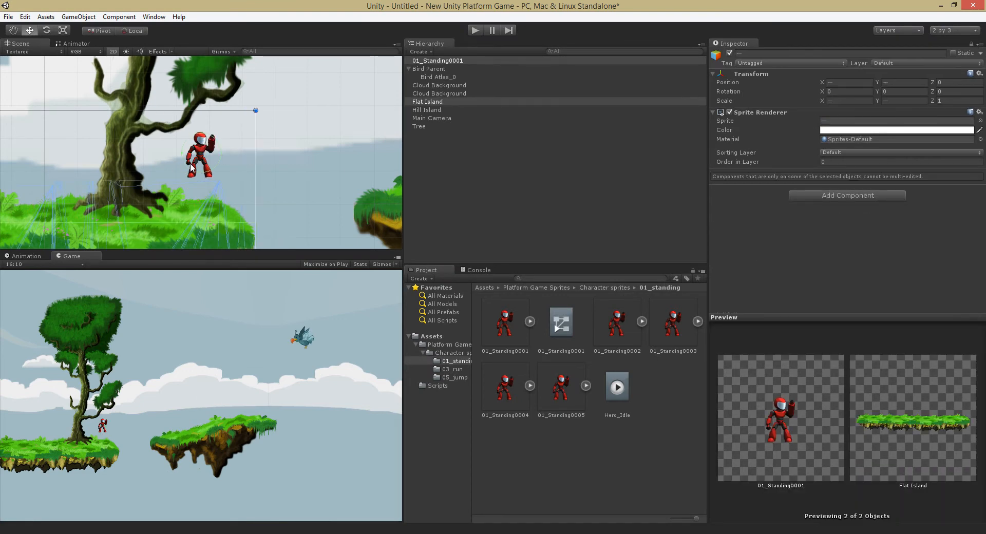
left_click(475, 30)
key("ctrl+p")
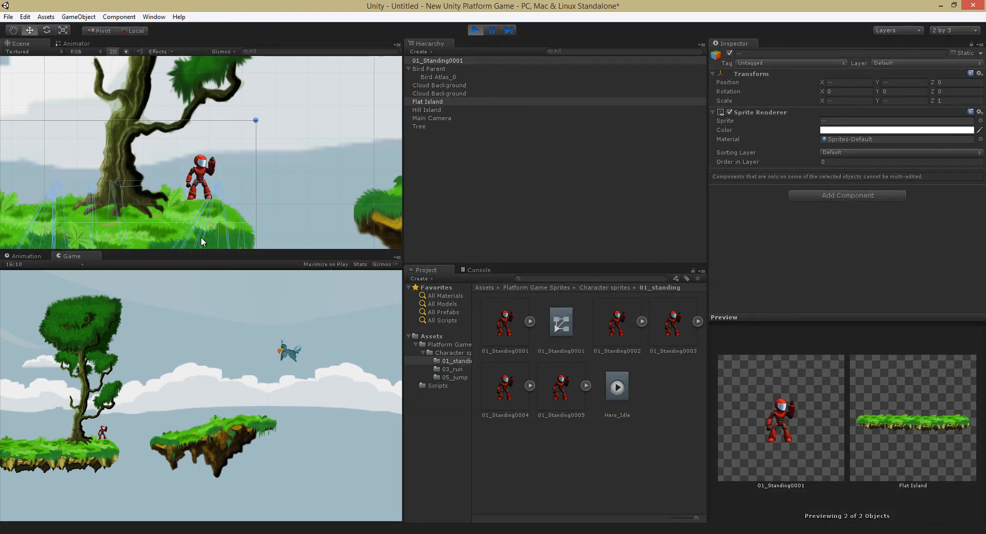
scroll(206, 232, "up", 5)
middle_click_drag(253, 218, 297, 109)
middle_click_drag(244, 178, 230, 175)
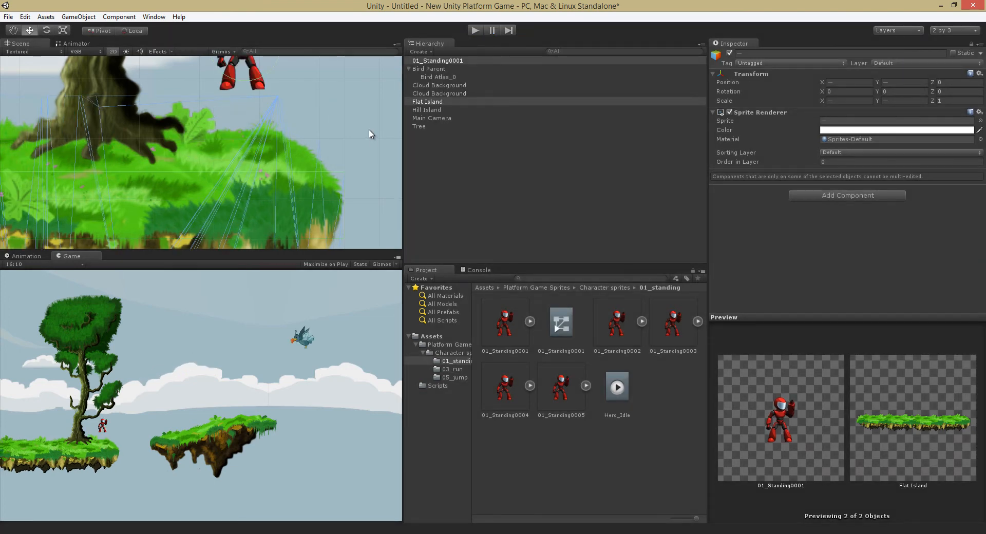
left_click(370, 135)
- Add an Edge Collider 2D component to Hill Island
scroll(367, 133, "down", 10)
scroll(347, 121, "down", 12)
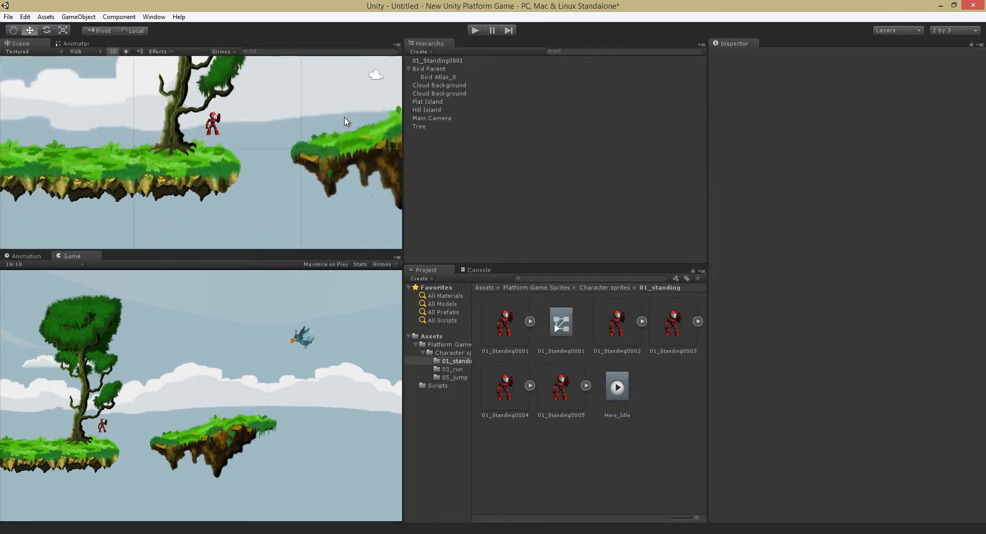
middle_click_drag(337, 144, 256, 171)
left_click(304, 154)
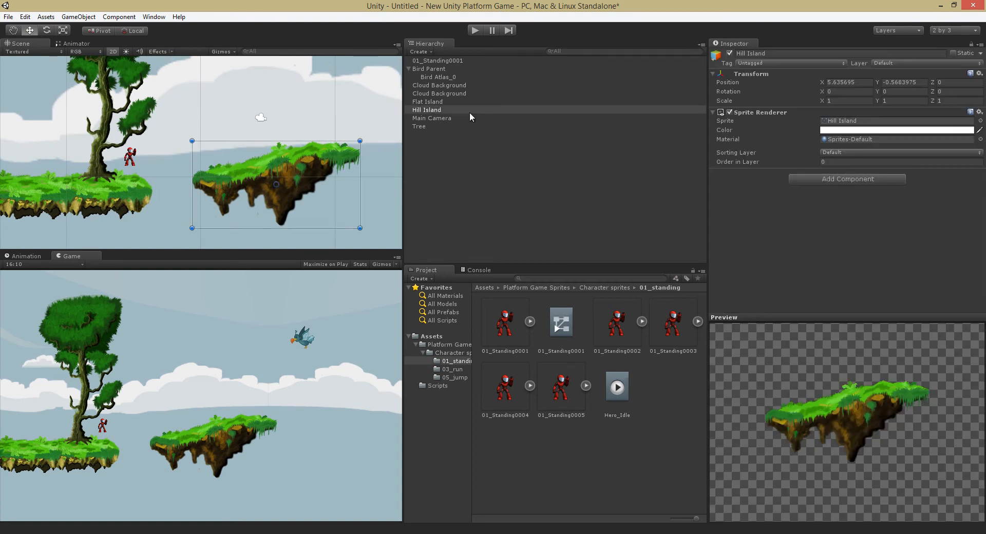
left_click(838, 176)
left_click(830, 255)
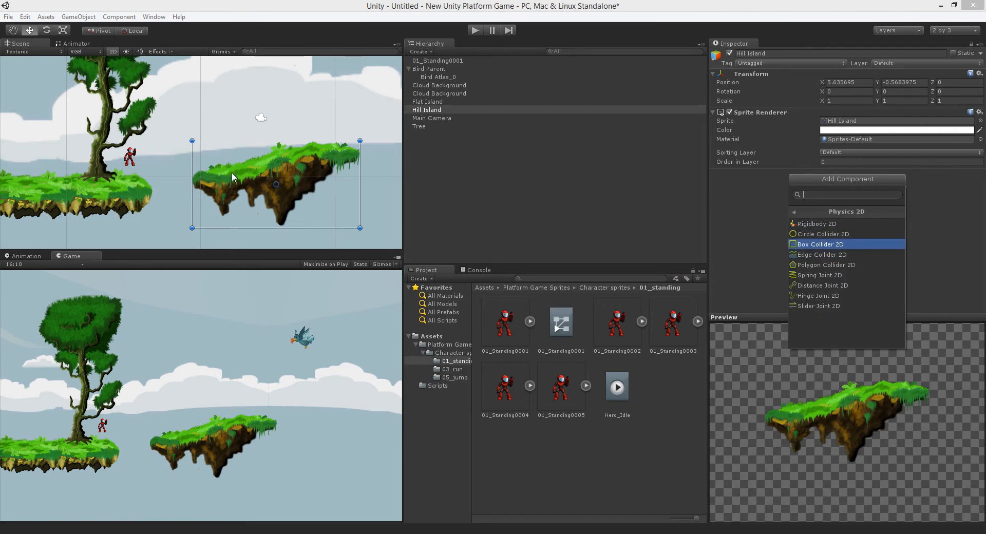
key("Up")
key("Up")
key("Down")
key("Down")
key("Down")
key("Return")
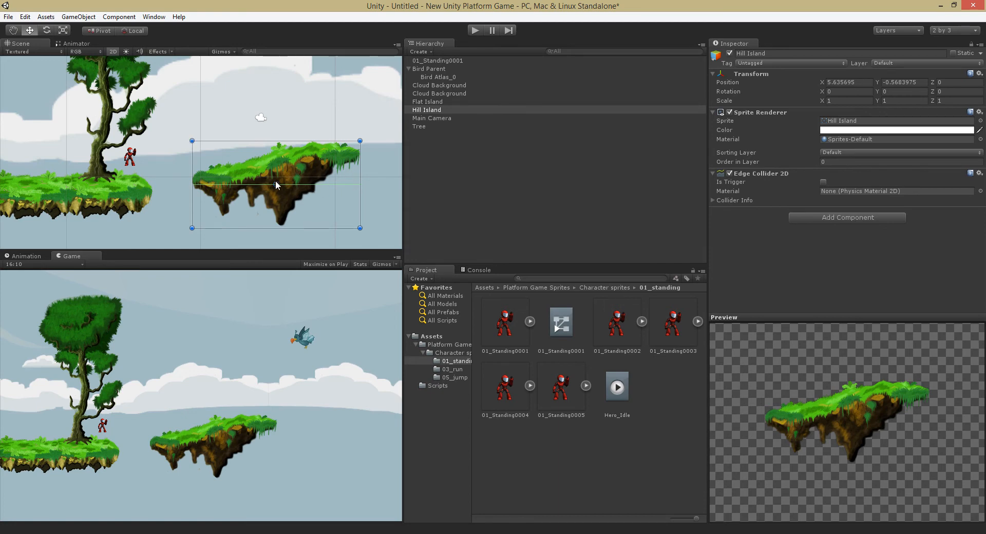
- Reshape Hill Island's edge collider so its points follow the sloping grassy surface
key("shift")
left_click_drag(247, 181, 322, 153, "shift")
left_click_drag(362, 184, 354, 152, "shift")
- Place the character above Hill Island at about X 7.73, Y 4.44 and play-test its landing on the slope
left_click(129, 155)
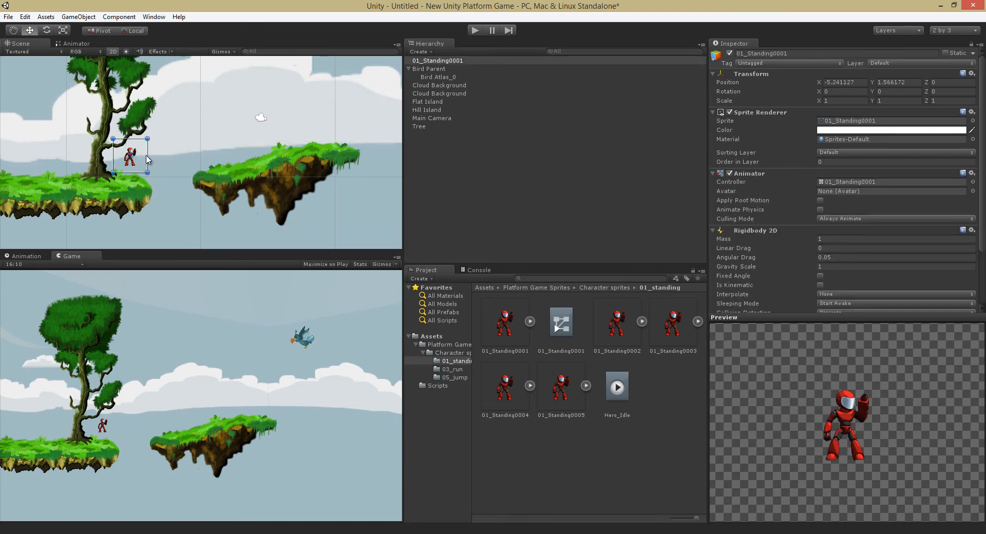
left_click_drag(138, 164, 311, 125)
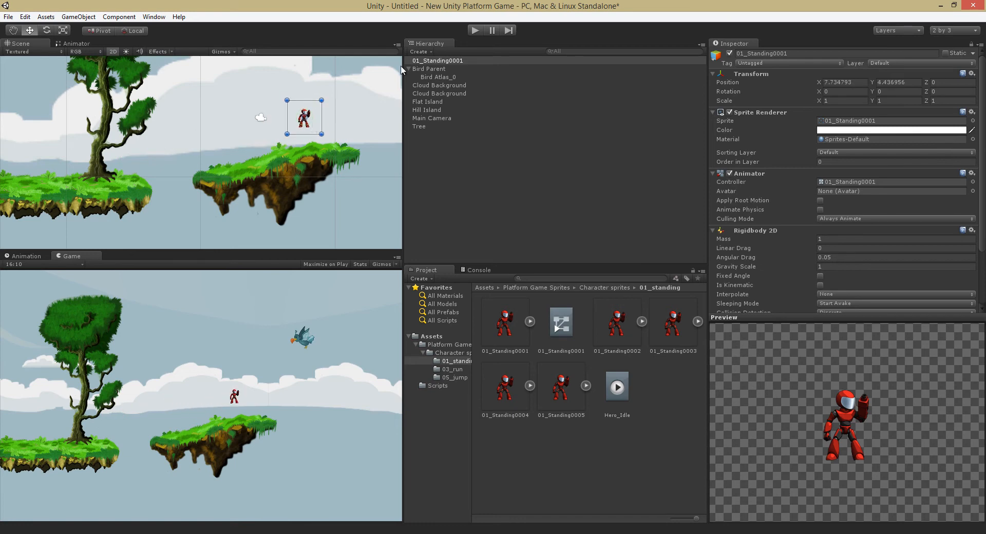
left_click(470, 31)
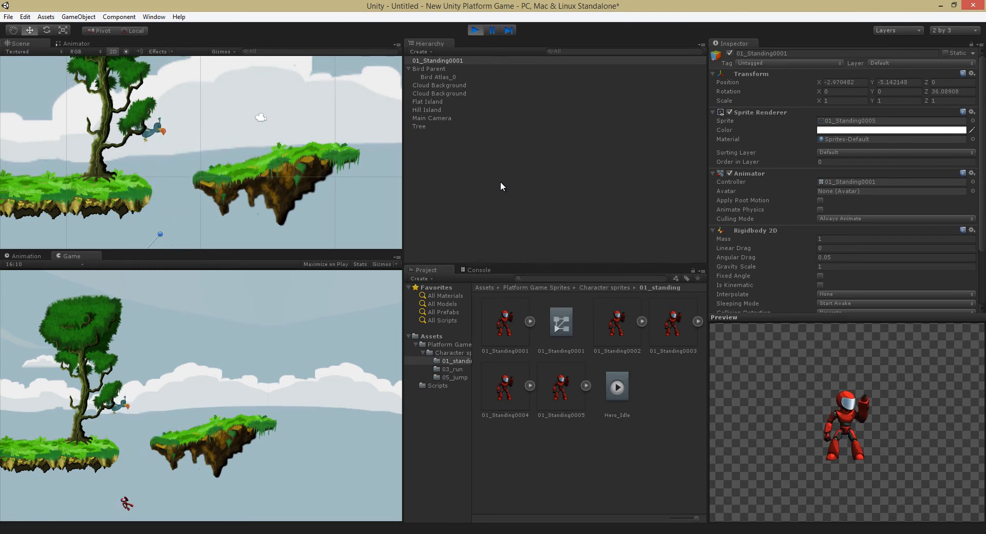
left_click(475, 30)
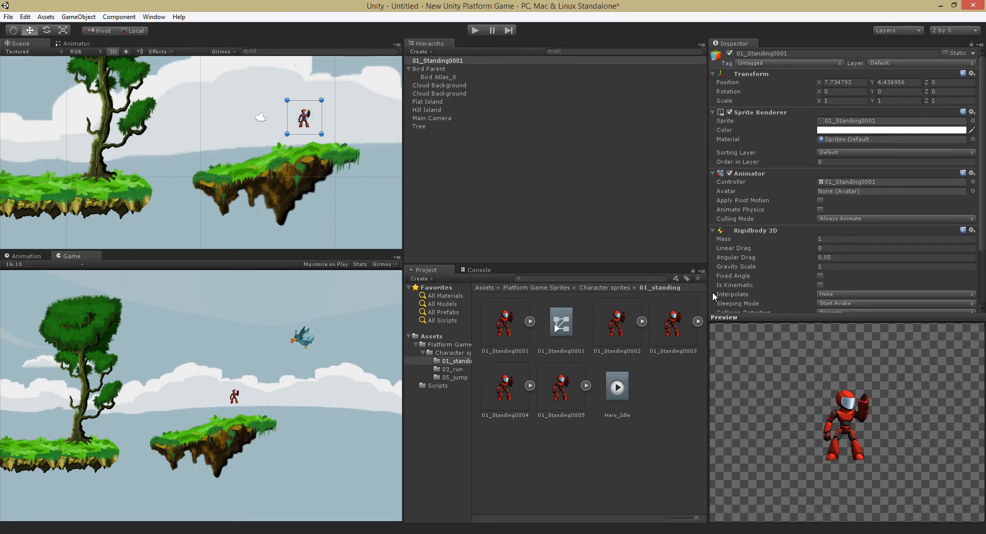
- Enable Fixed Angle on the character's Rigidbody 2D and play-test the landing on Hill Island
left_click(821, 275)
left_click(475, 30)
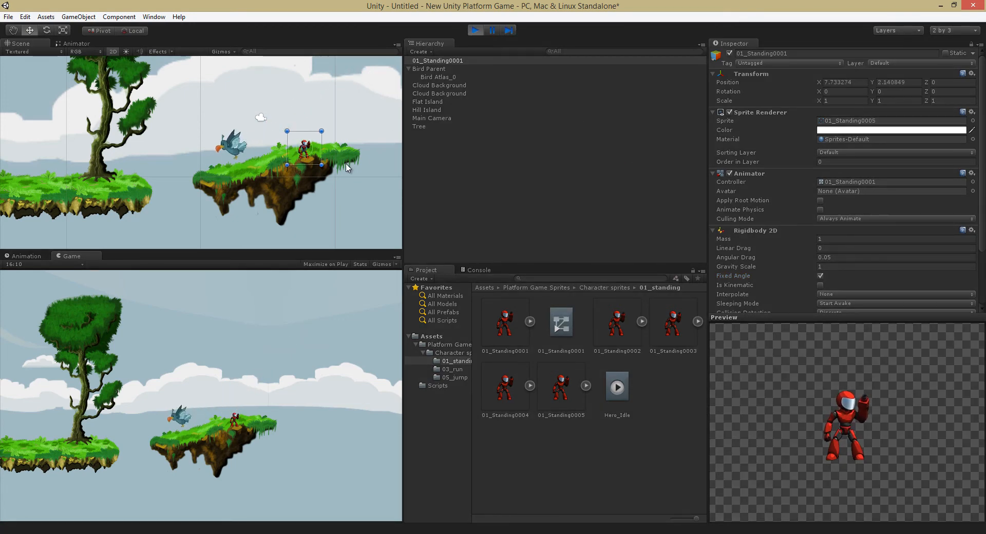
key("ctrl+p")
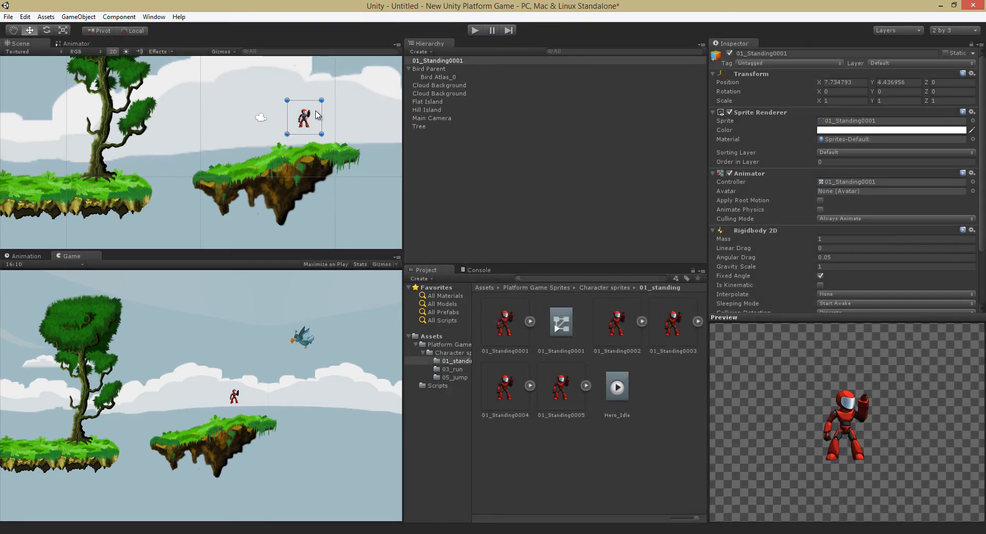
- Move the character back beside the tree on Flat Island, at about X -5.51, Y 1.18, and play-test the scene
left_click_drag(316, 115, 140, 162)
key("f")
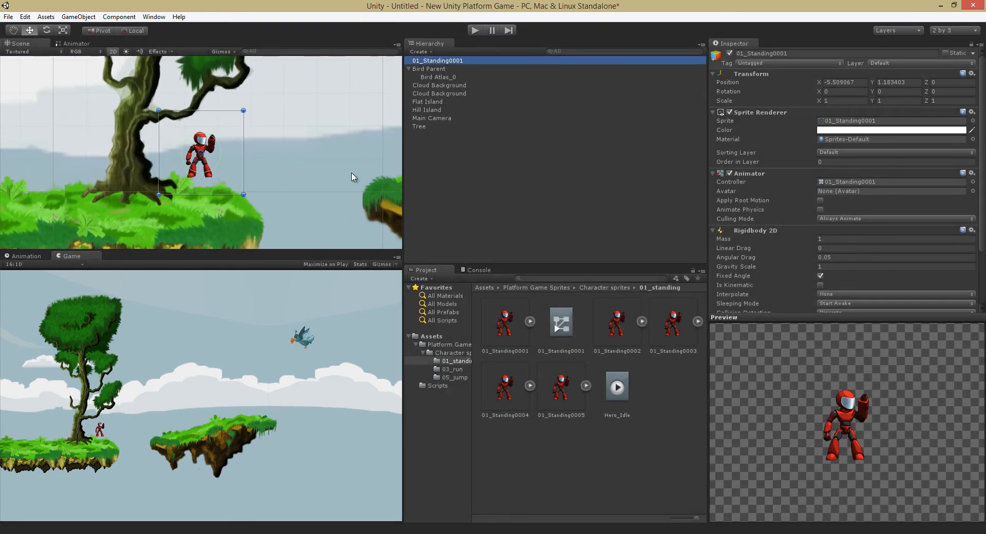
left_click(476, 30)
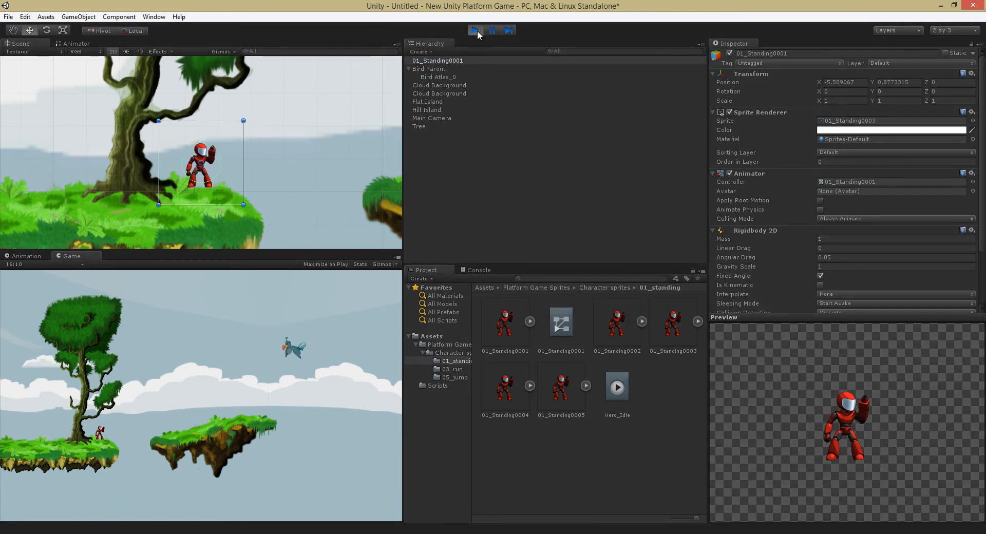
left_click(476, 29)
- Duplicate Hill Island and place the copy beyond the original, at about X 20.61, Y 0.76
scroll(308, 149, "down", 5)
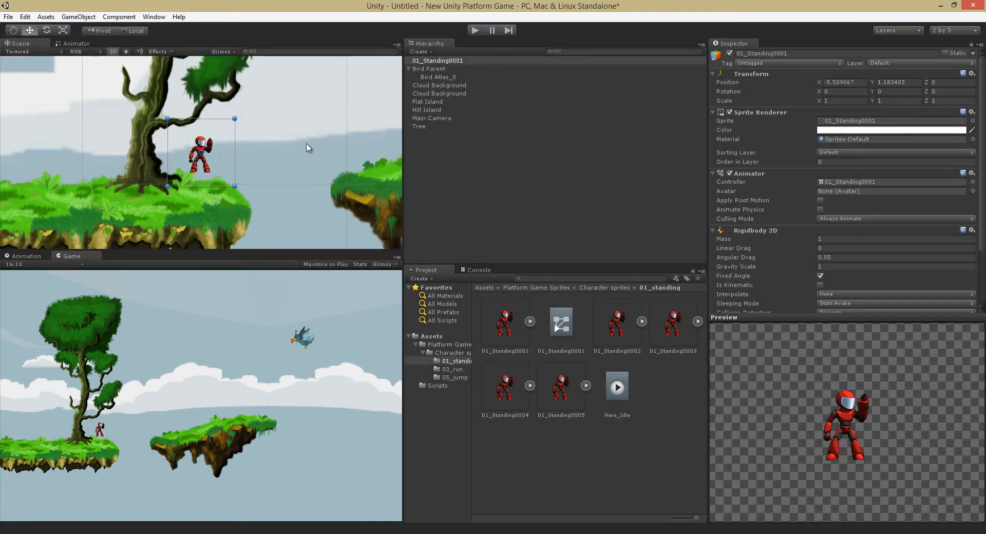
scroll(308, 134, "down", 6)
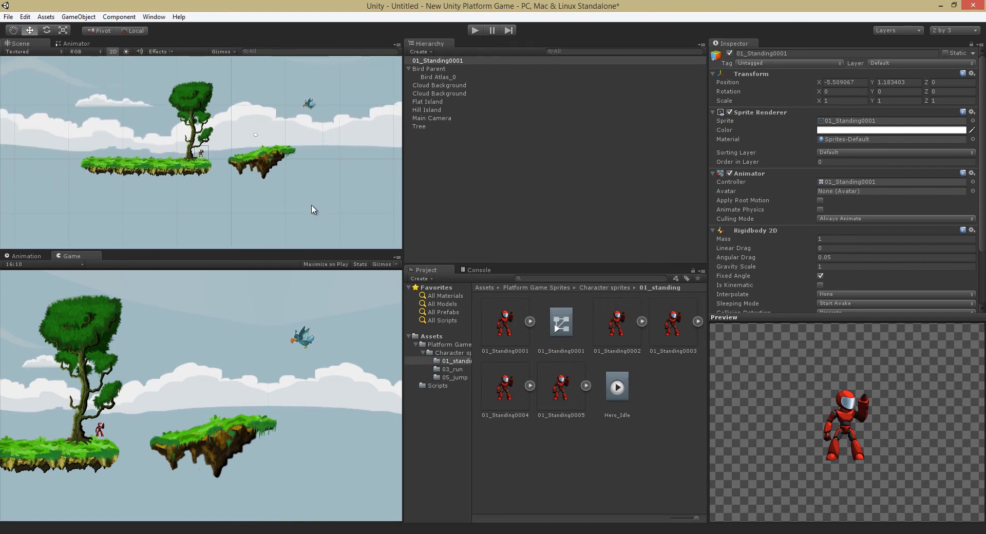
left_click(265, 170)
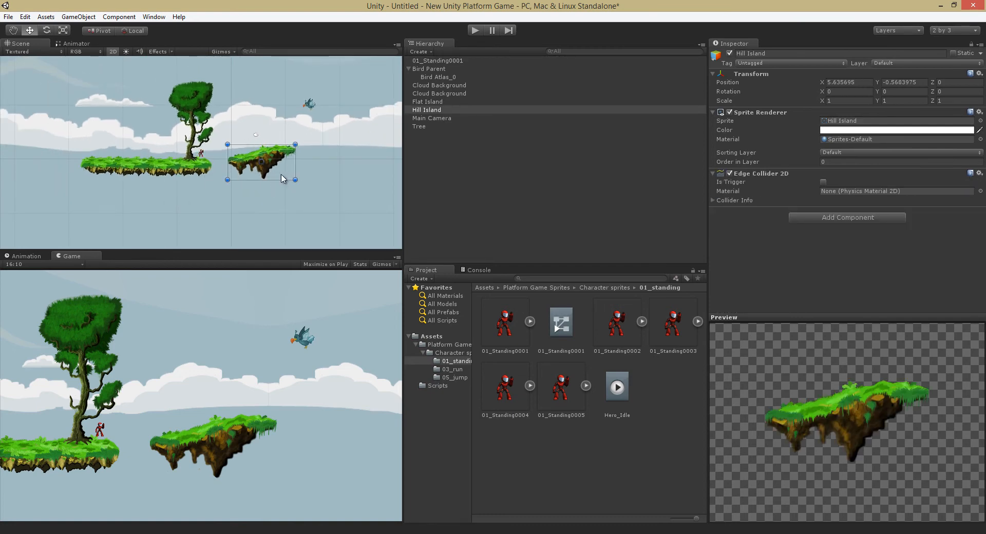
key("ctrl+d")
left_click_drag(290, 179, 371, 171)
- Mirror the Hill Island copy with an X scale of -1 and lower it to about Y -0.38
left_click(838, 101)
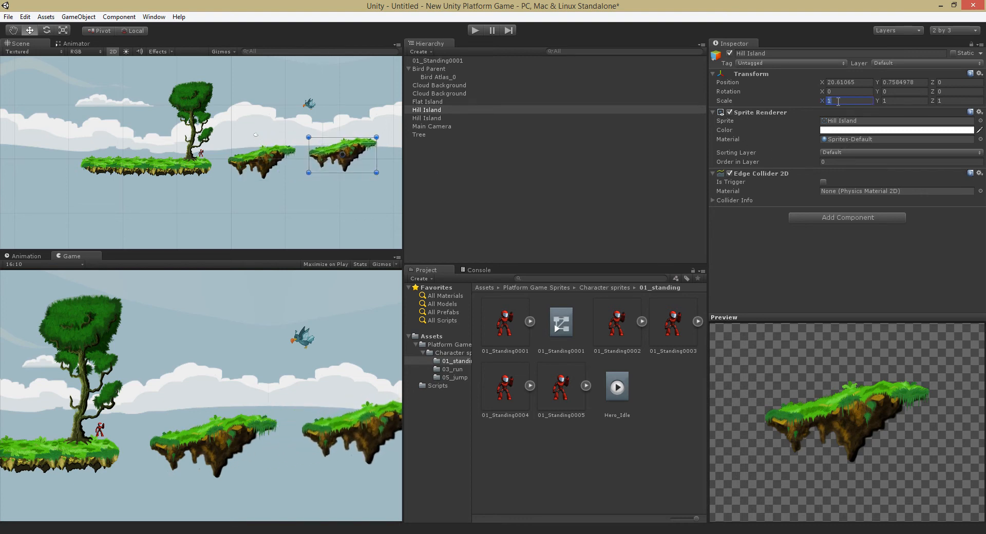
type("-1")
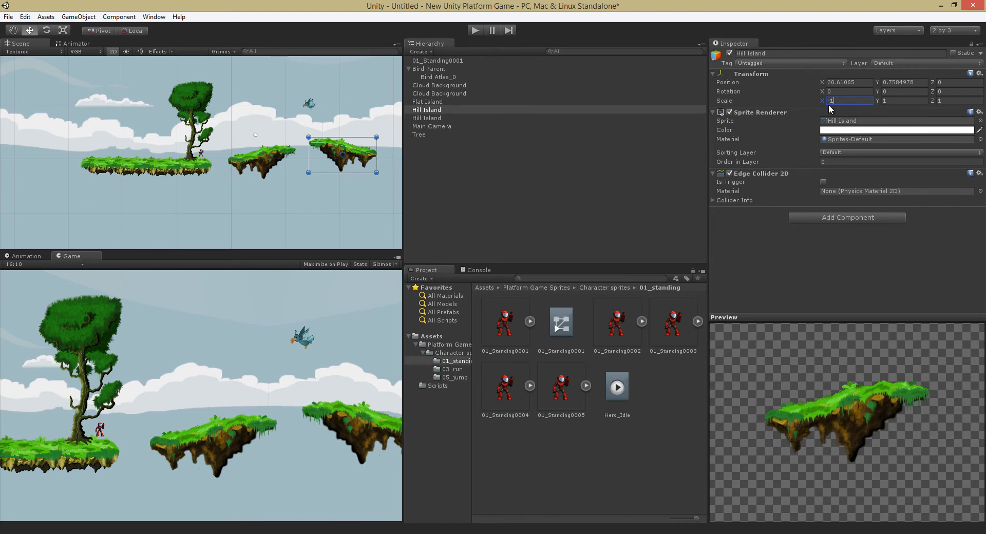
left_click(370, 199)
left_click(343, 155)
left_click_drag(343, 154, 343, 160)
- Try adding a Polygon Collider 2D to the mirrored Hill Island and undo the addition
key("f")
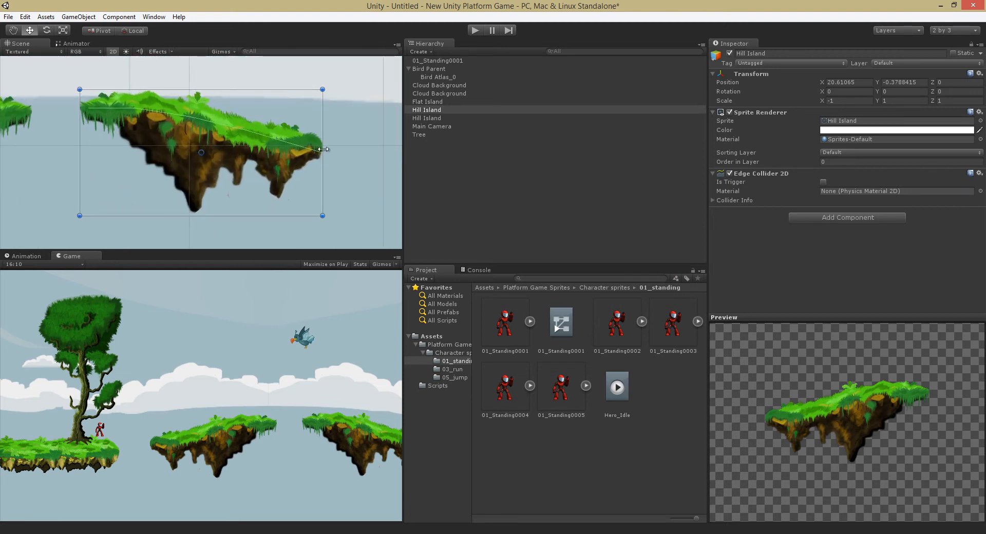
left_click(842, 218)
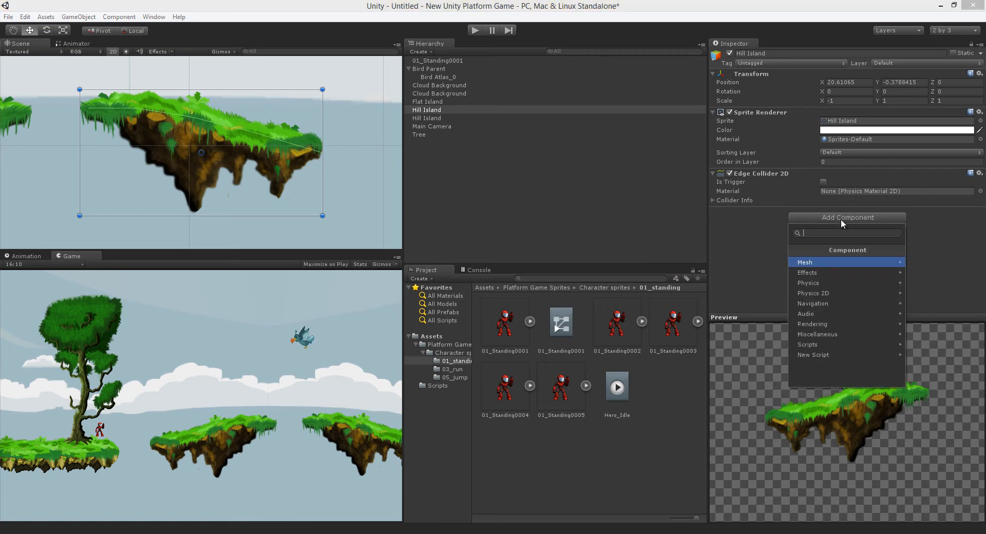
left_click(879, 293)
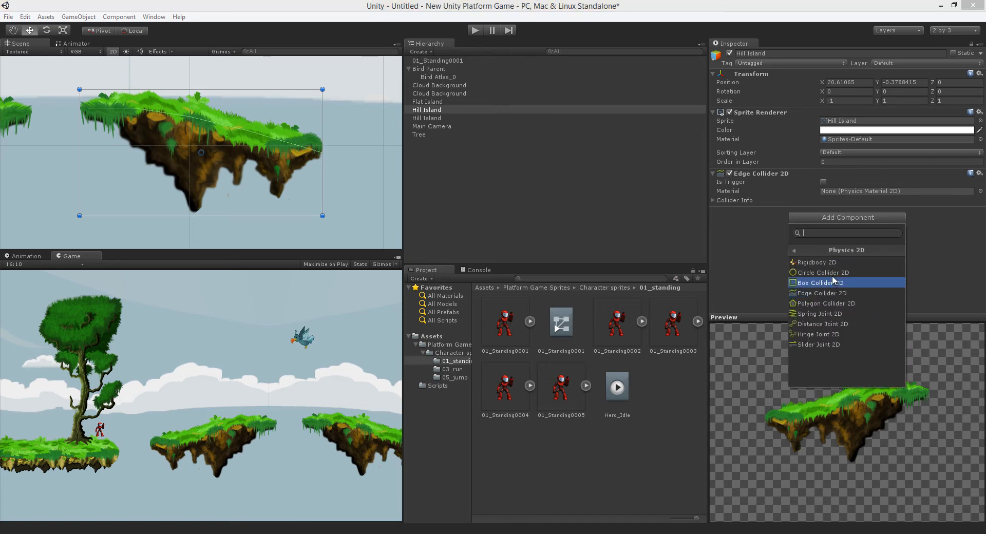
left_click(834, 304)
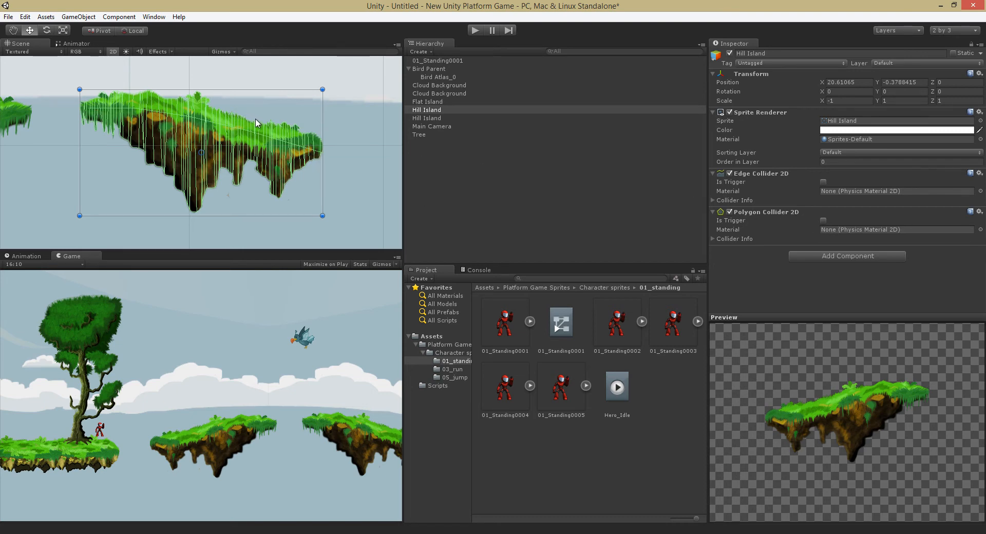
key("ctrl+z")
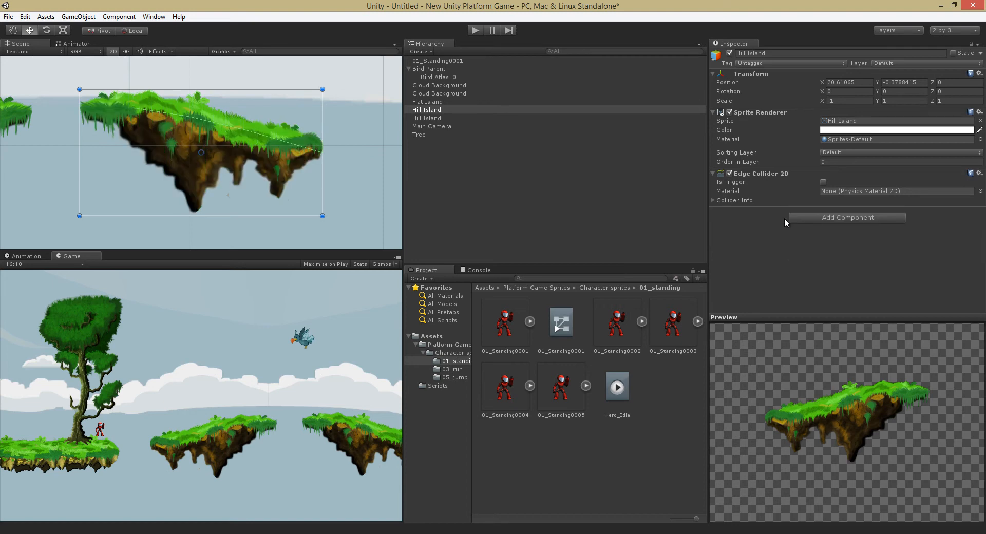
- Duplicate Flat Island and place the copy at the same height beyond the mirrored Hill Island
scroll(301, 162, "down", 10)
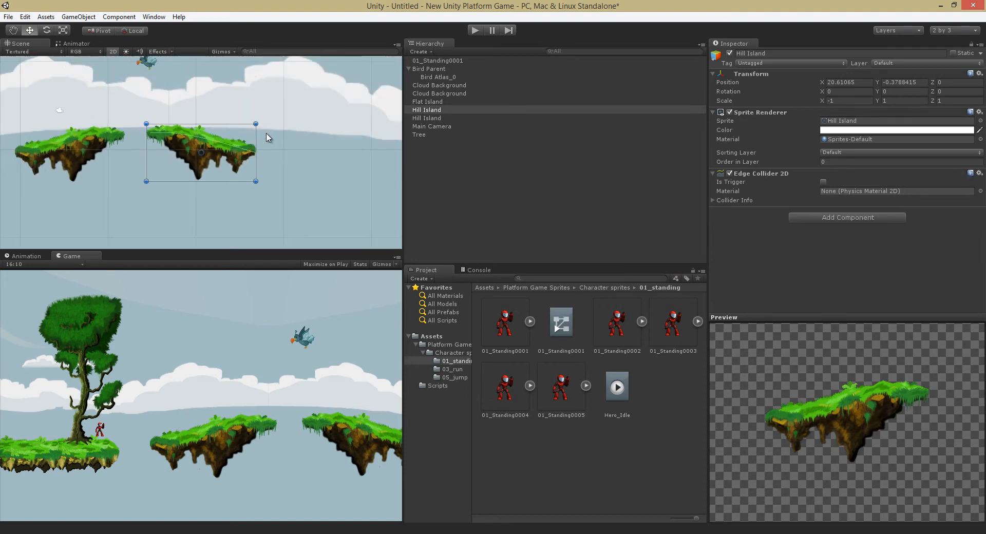
left_click(73, 163)
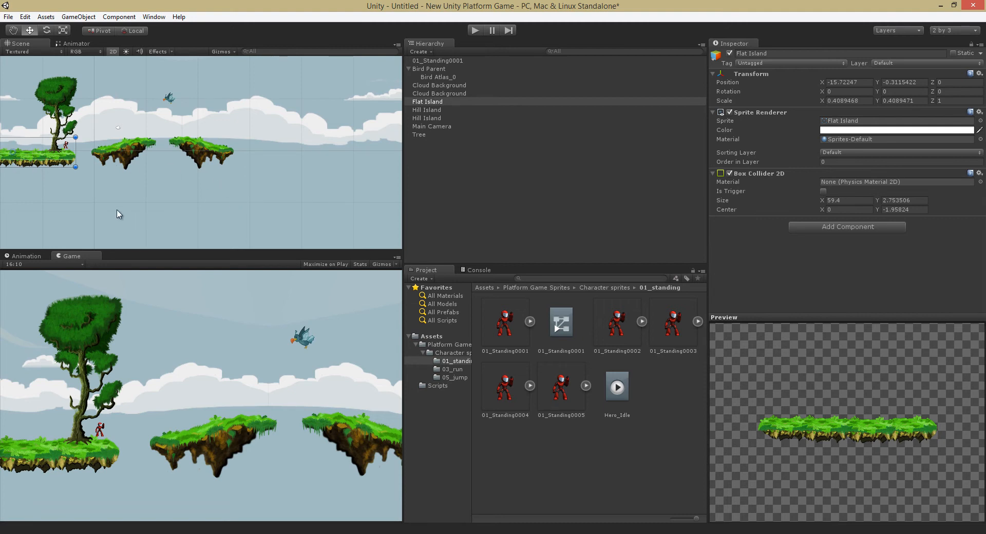
key("ctrl+d")
left_click_drag(30, 160, 328, 160)
left_click(285, 212)
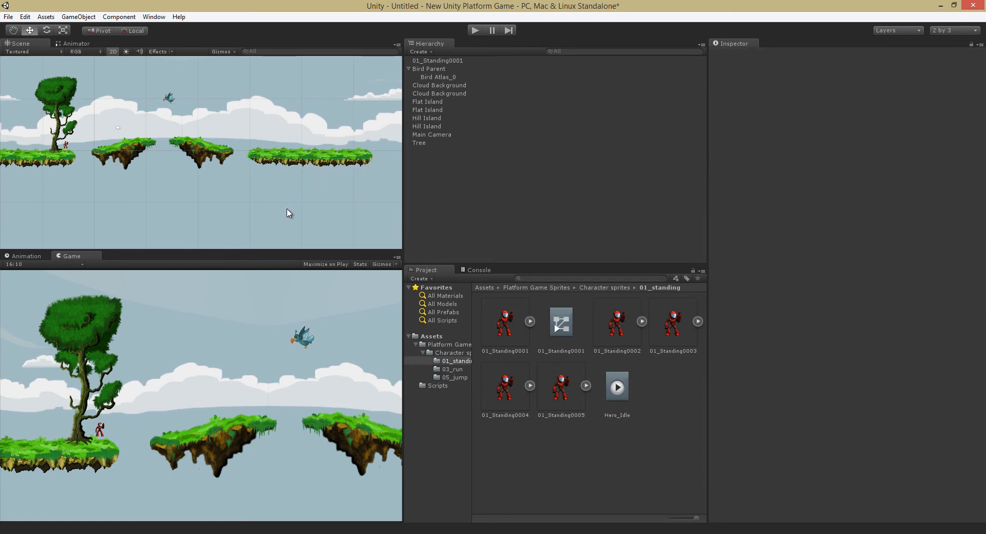
- Open the Characterstart script from the Scripts folder in MonoDevelop and review its jump, grounded and forward-movement code
scroll(260, 185, "up", 6)
middle_click_drag(199, 217, 243, 223)
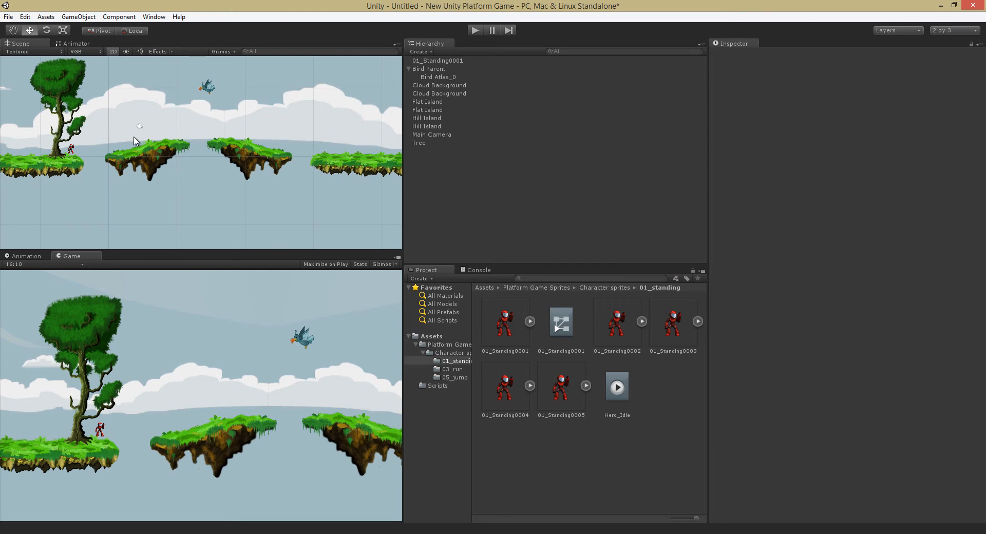
left_click(72, 150)
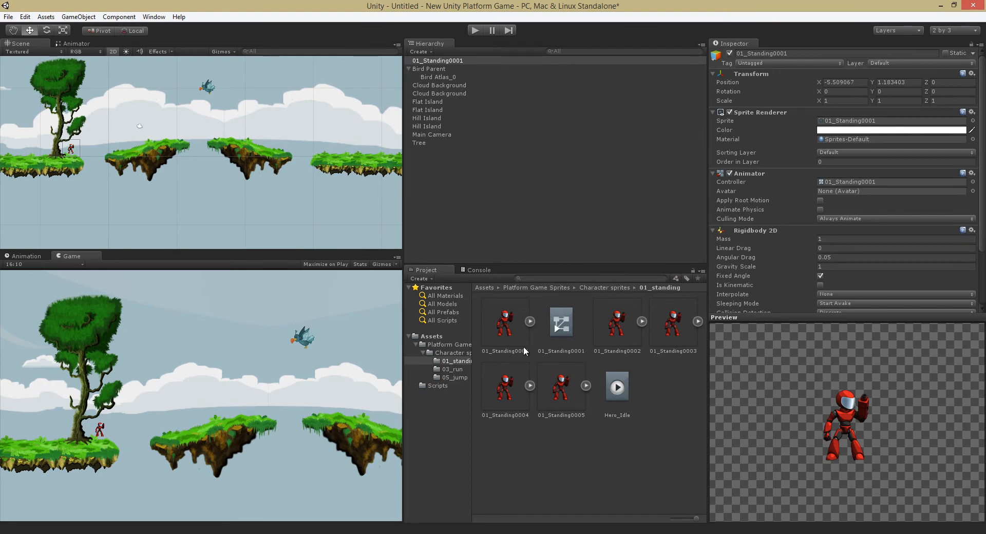
left_click(432, 385)
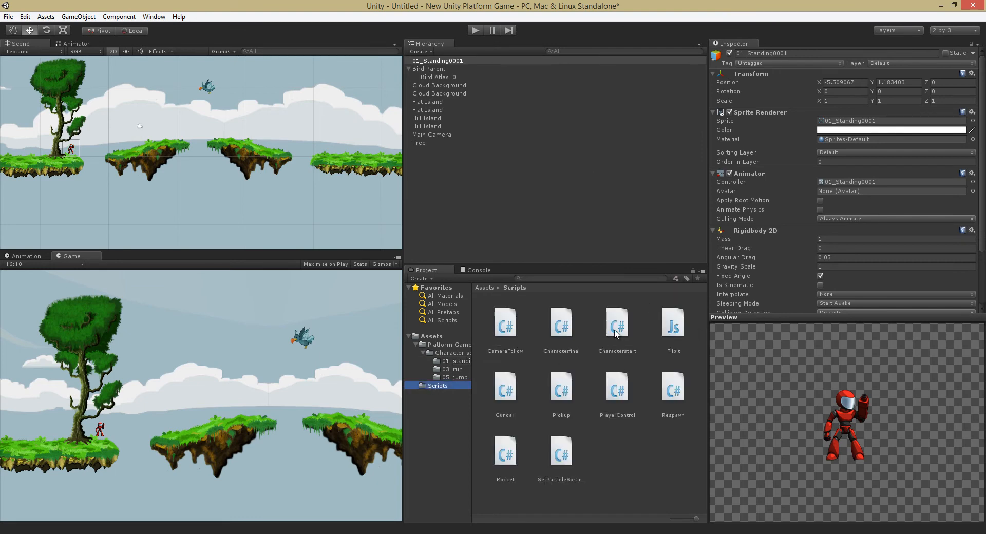
left_click(616, 333)
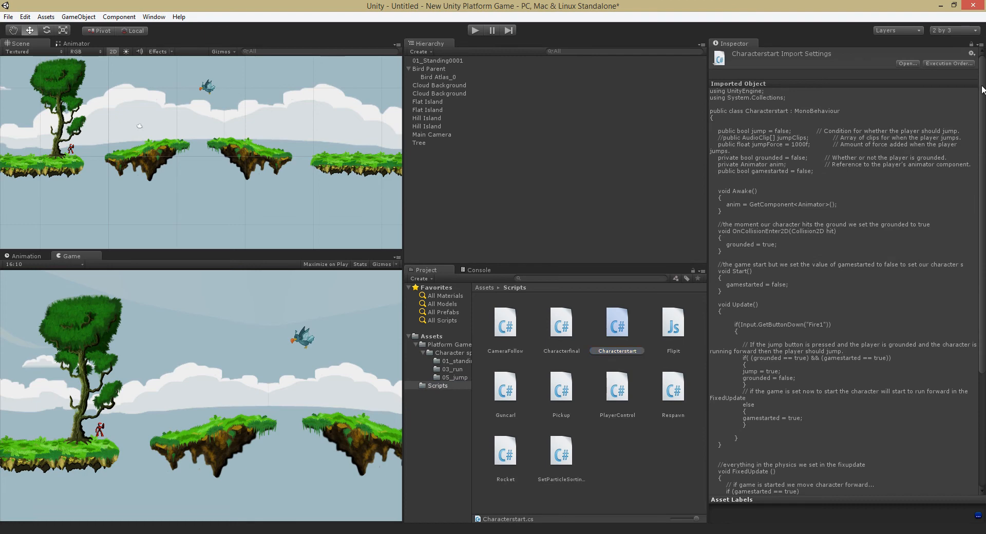
left_click_drag(983, 87, 985, 38)
double_click(620, 328)
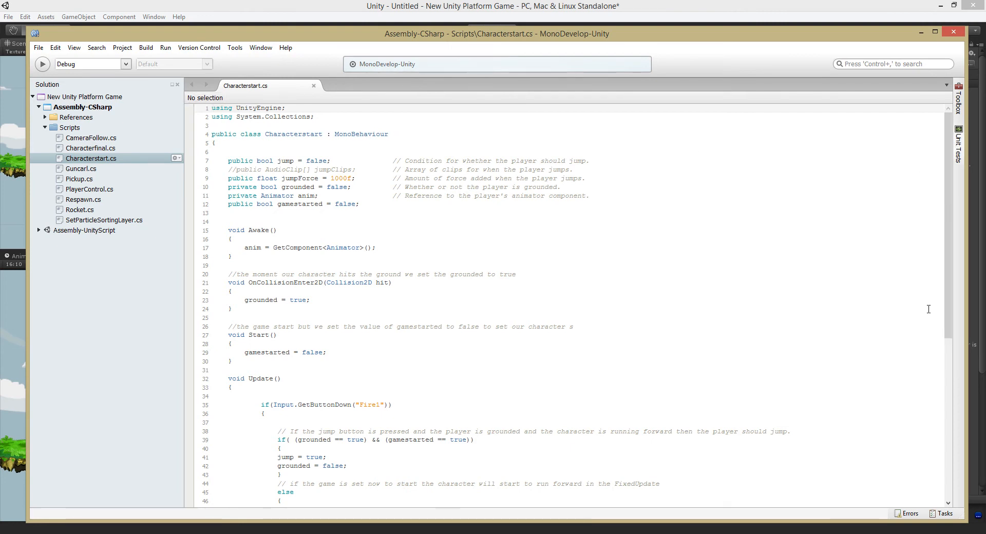
scroll(947, 161, "down", 10)
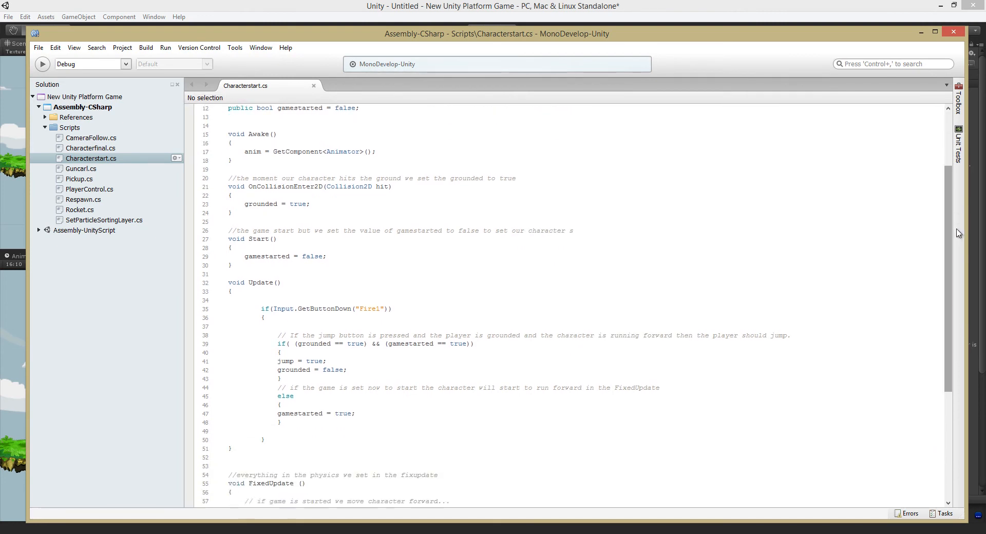
scroll(947, 162, "up", 10)
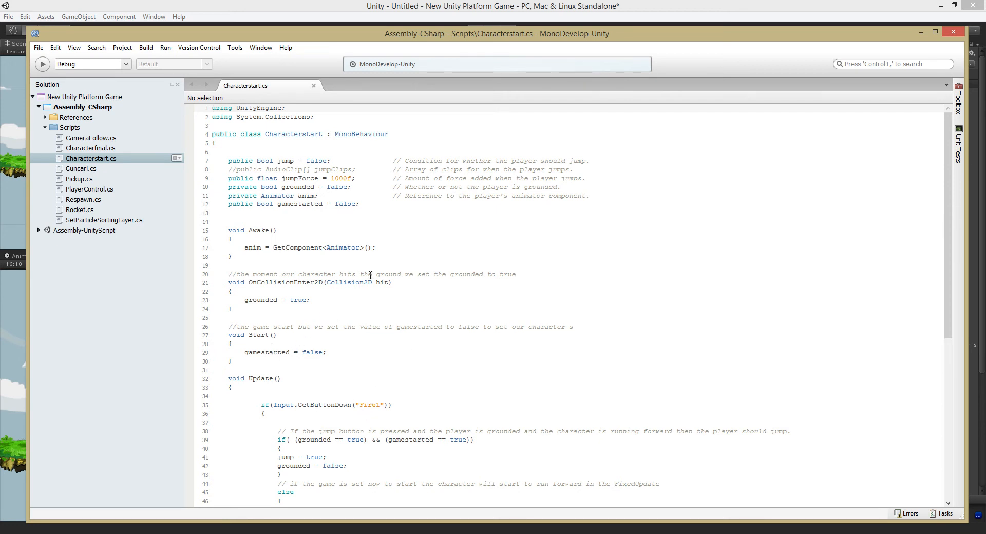
scroll(364, 406, "down", 10)
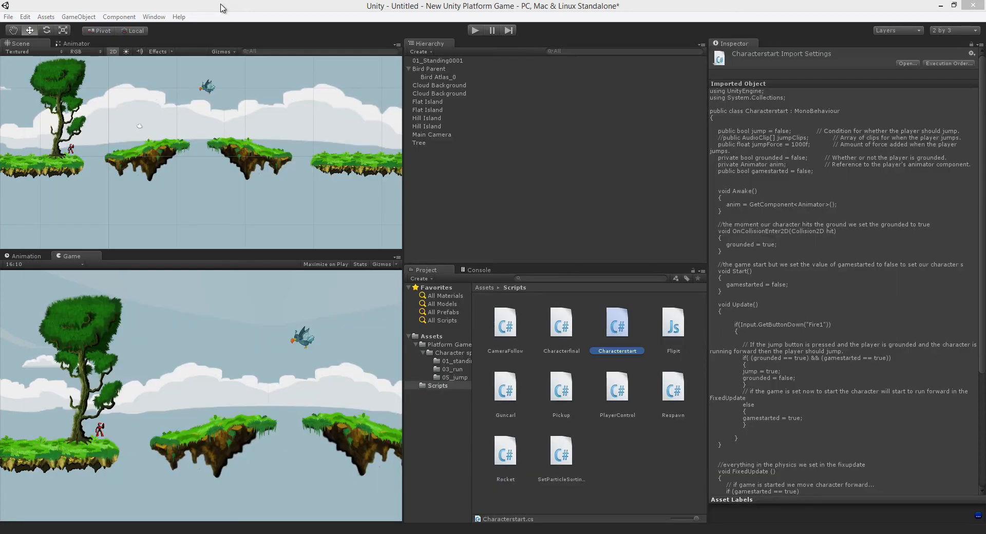
- Return to Unity and attach the Characterstart script to the 01_Standing0001 character
left_click(223, 8)
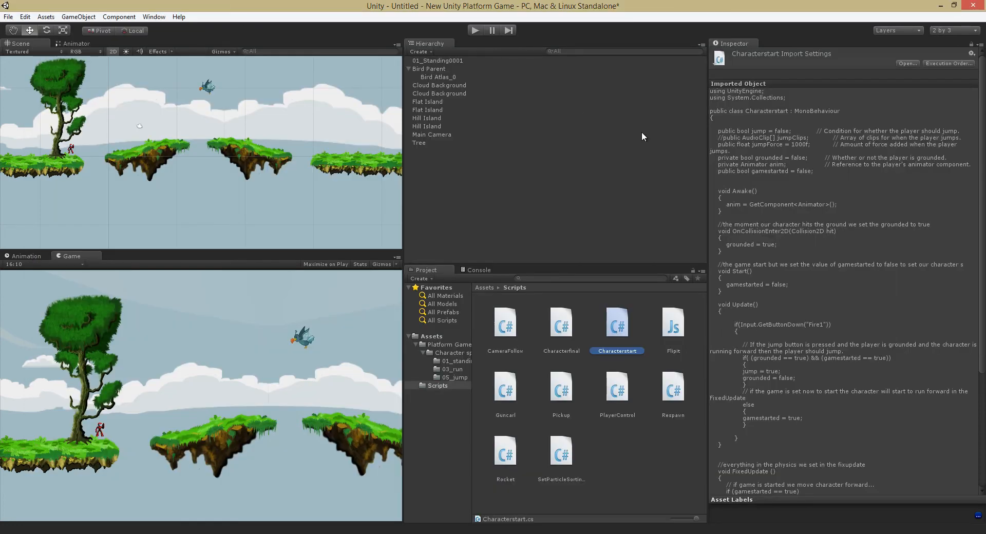
left_click_drag(622, 328, 449, 61)
left_click(448, 61)
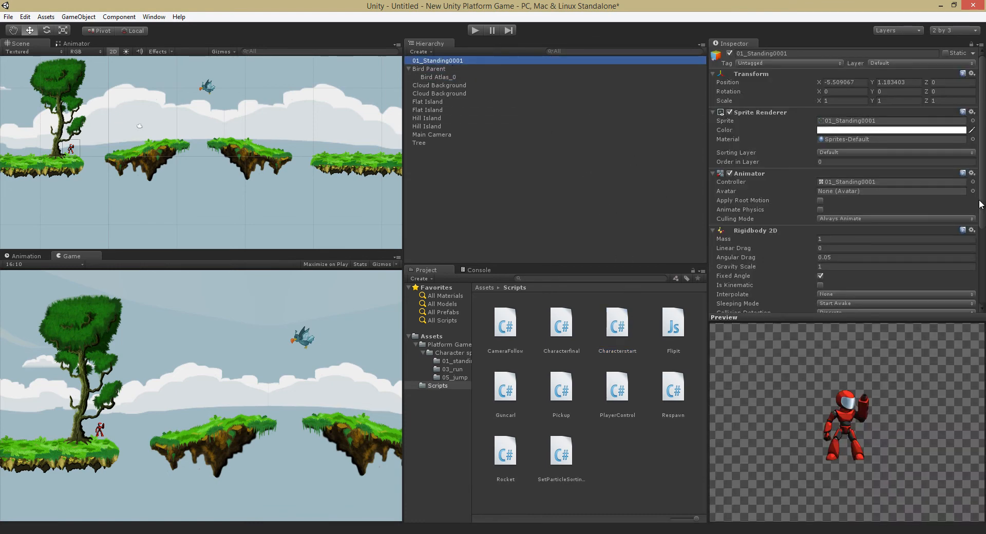
left_click_drag(980, 205, 980, 284)
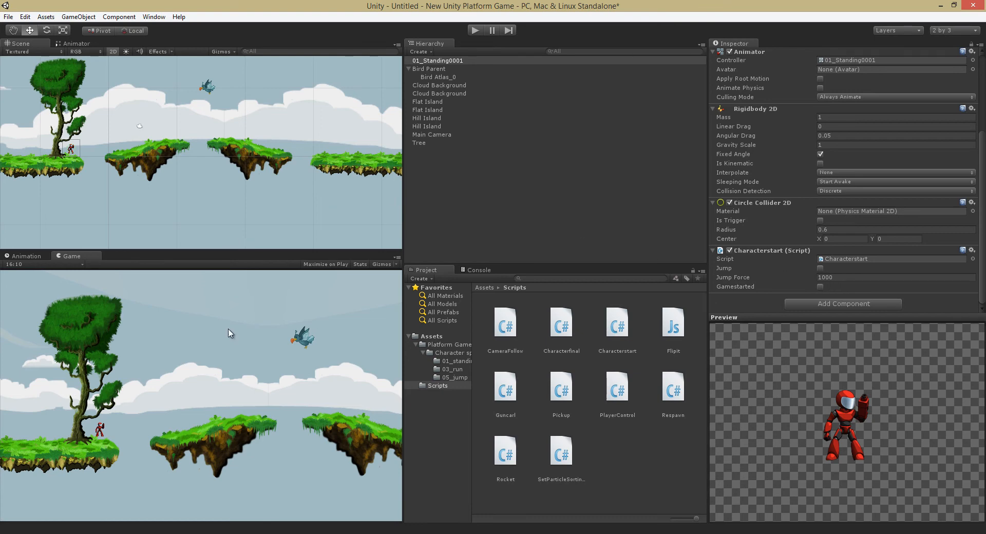
- Play-test the character's forward run and jump with the whole level in view, and stop the game
left_click(475, 31)
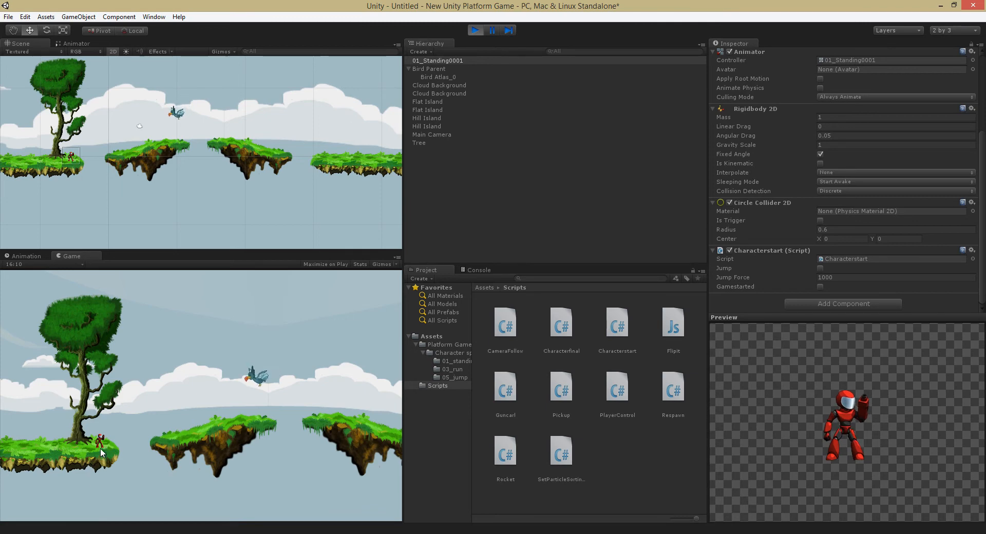
left_click(72, 457)
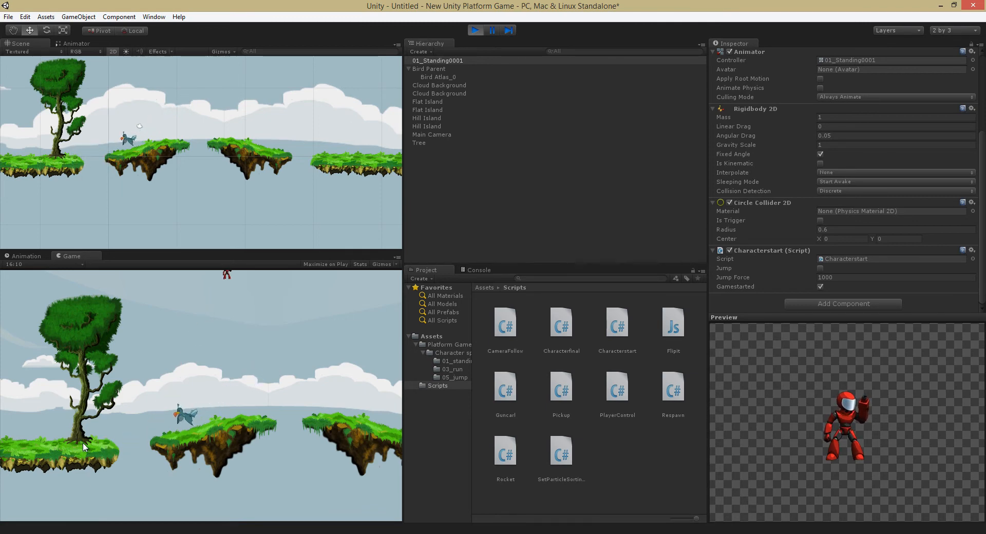
scroll(257, 185, "down", 5)
scroll(270, 171, "down", 2)
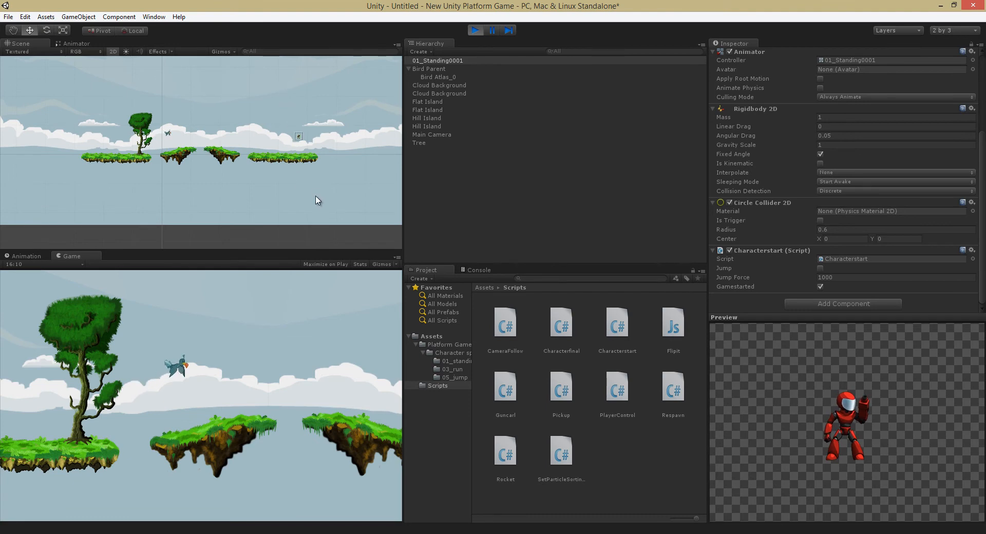
left_click(475, 29)
- Set the character's Jump Force to 300 in Characterstart and play-test the run and jump
left_click(843, 277)
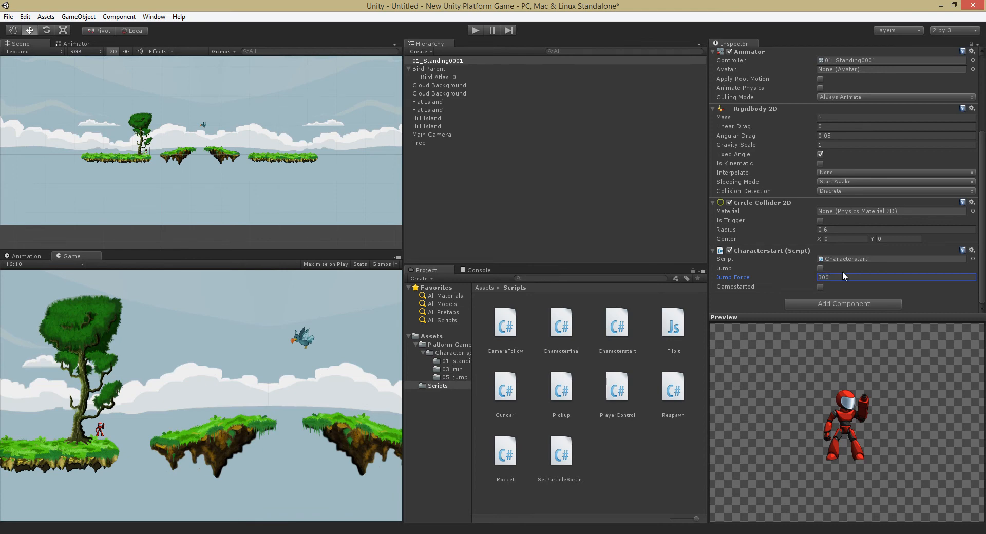
type("300")
left_click(476, 29)
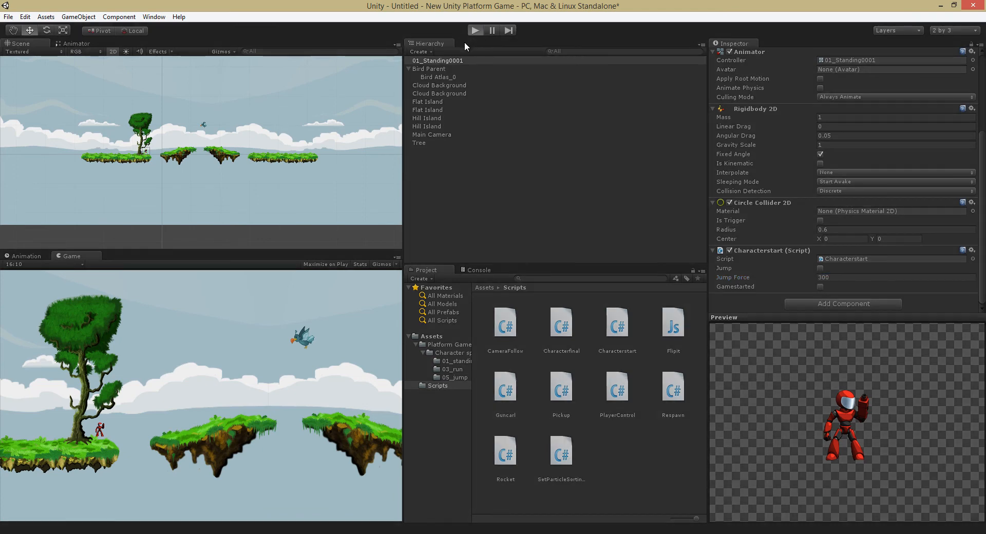
left_click(164, 222)
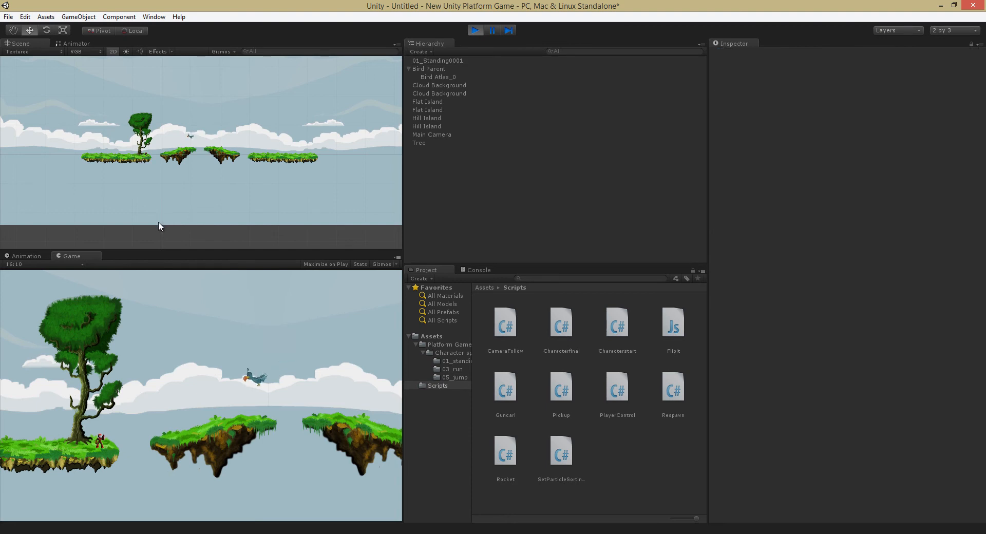
key("Right")
key("space")
left_click(471, 30)
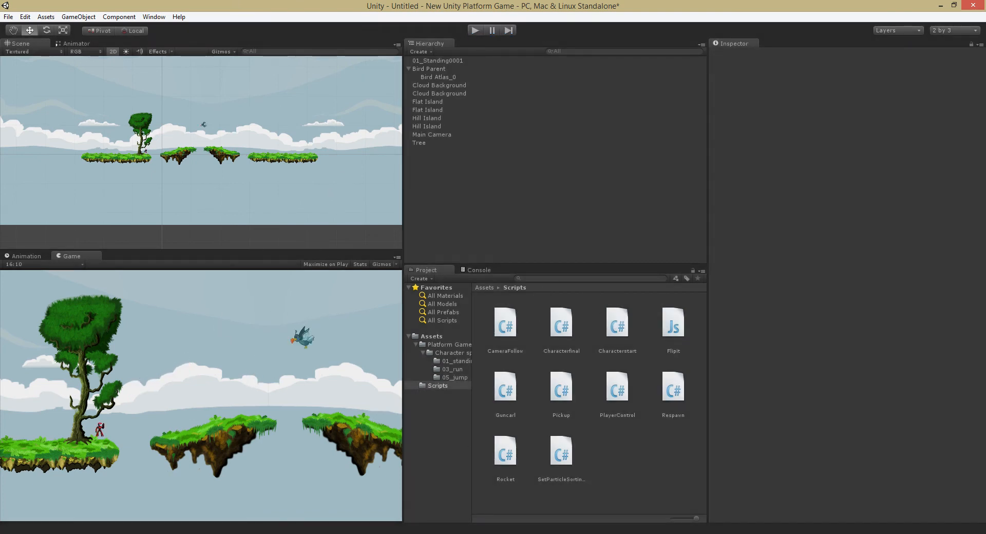
- Switch to MonoDevelop, set the forward velocity in Characterstart's FixedUpdate to 7, and save the script
key("alt+Tab")
scroll(557, 290, "down", 1)
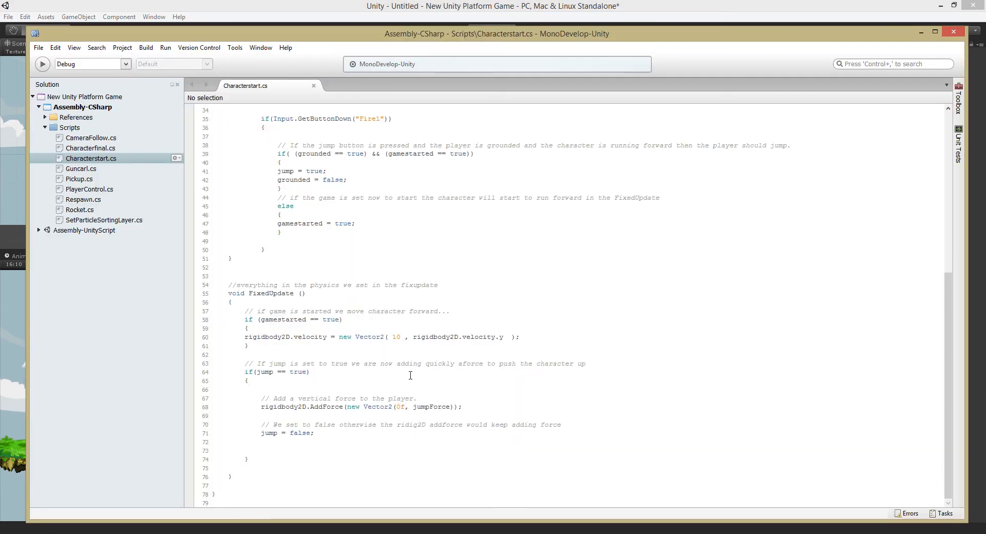
left_click(401, 337)
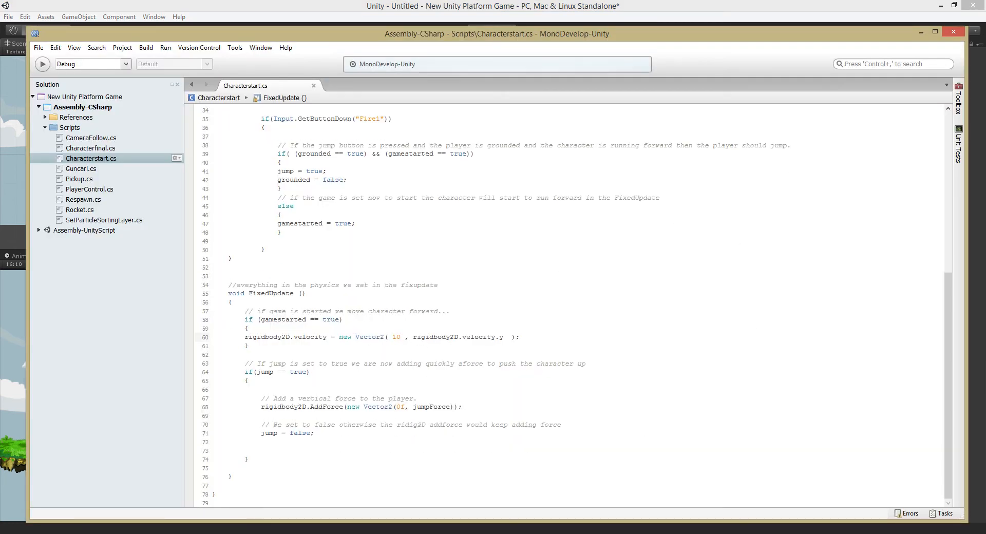
key("BackSpace")
key("BackSpace")
type("7")
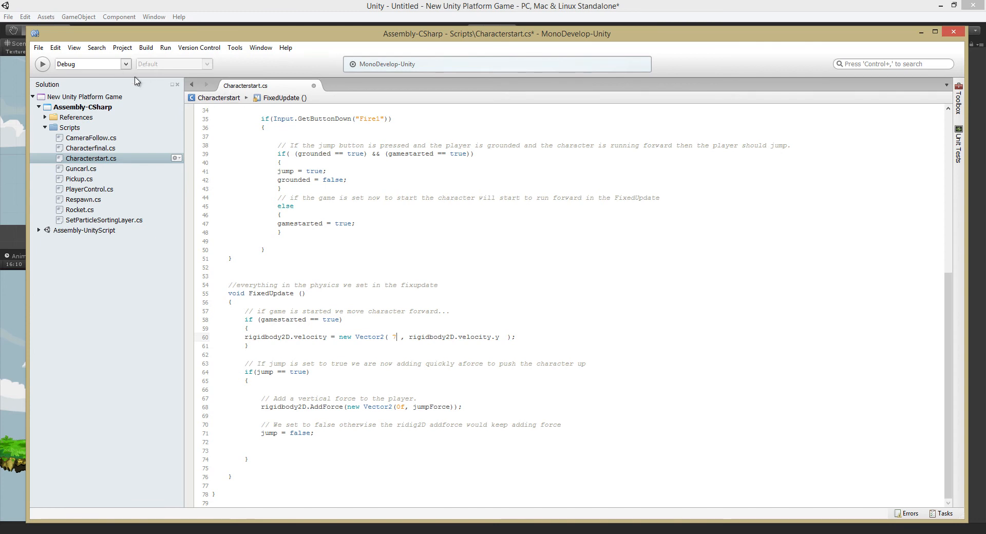
left_click(38, 47)
left_click(78, 92)
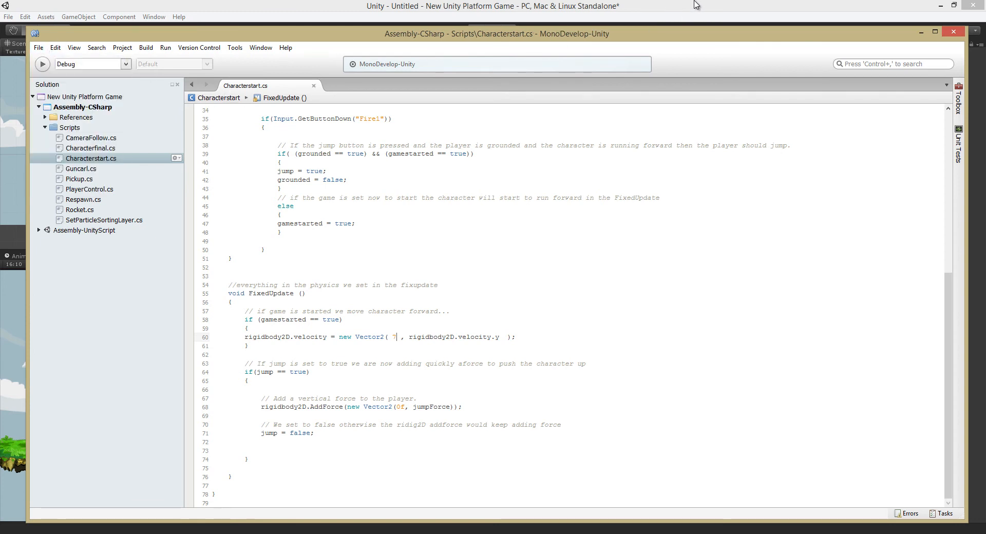
- Return to Unity and play-test the slower run and jumps across the islands twice, stopping the game each time
left_click(695, 3)
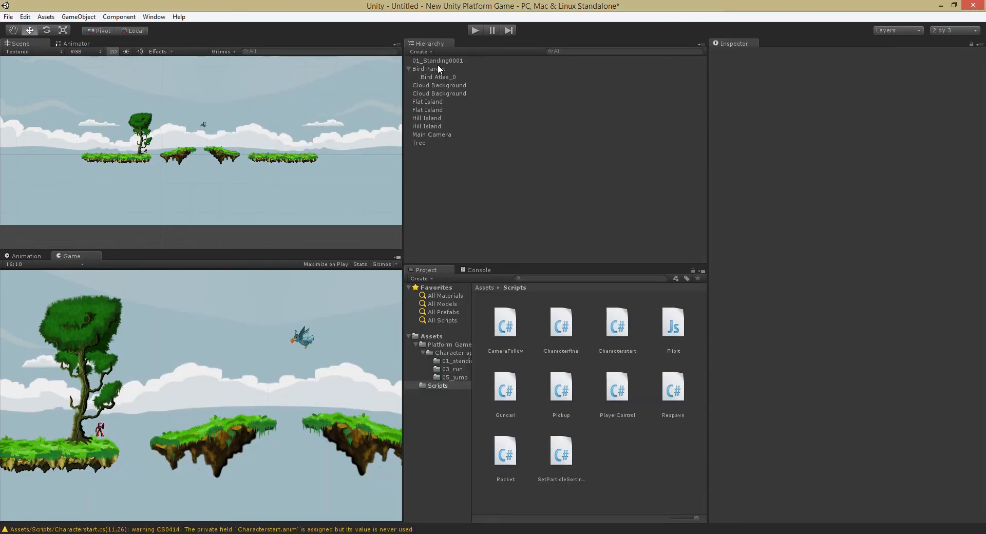
left_click(437, 60)
left_click(981, 259)
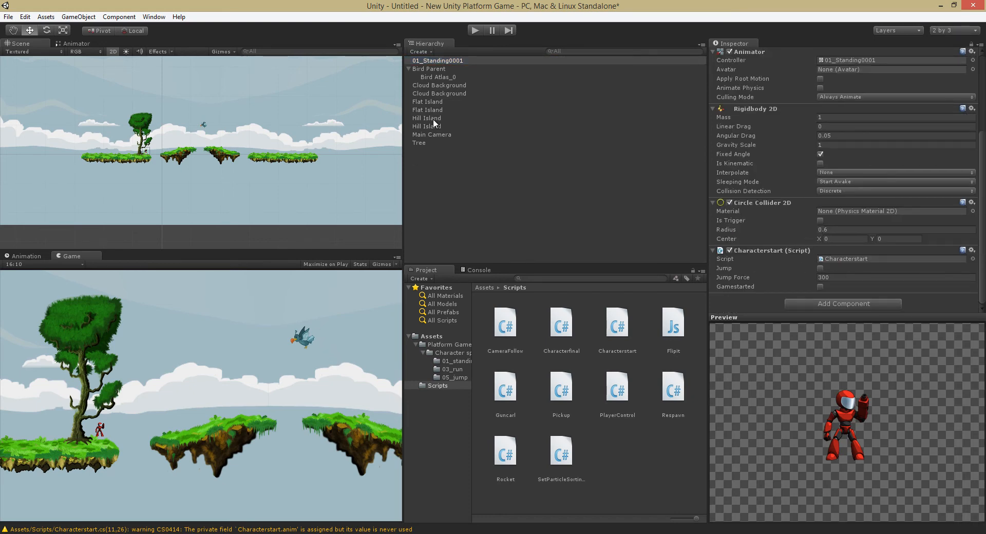
left_click(476, 31)
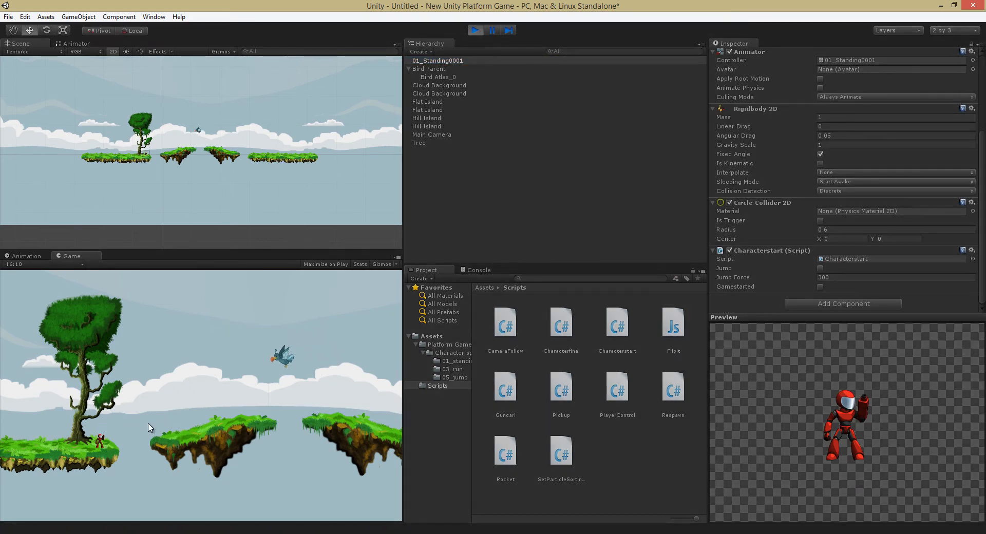
key("space")
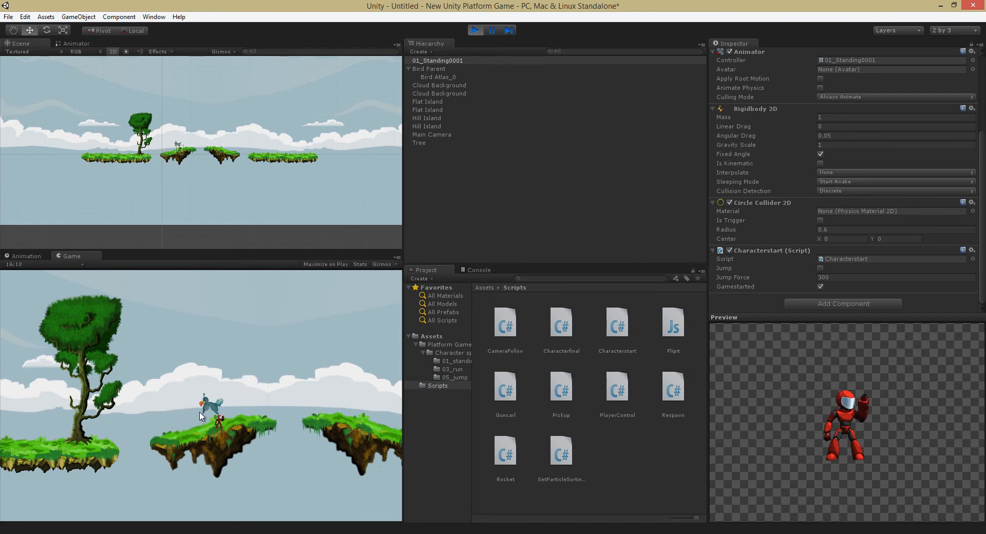
key("space")
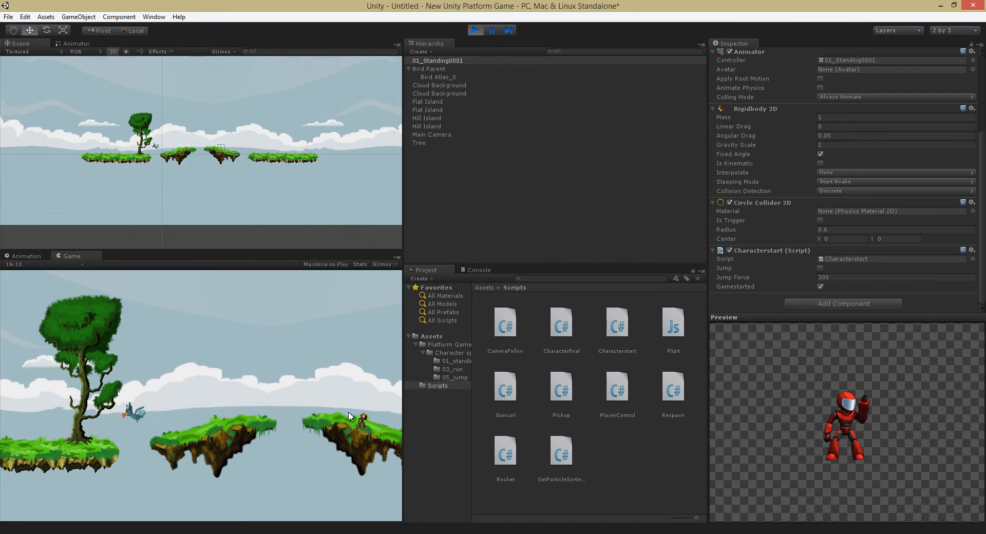
left_click(475, 30)
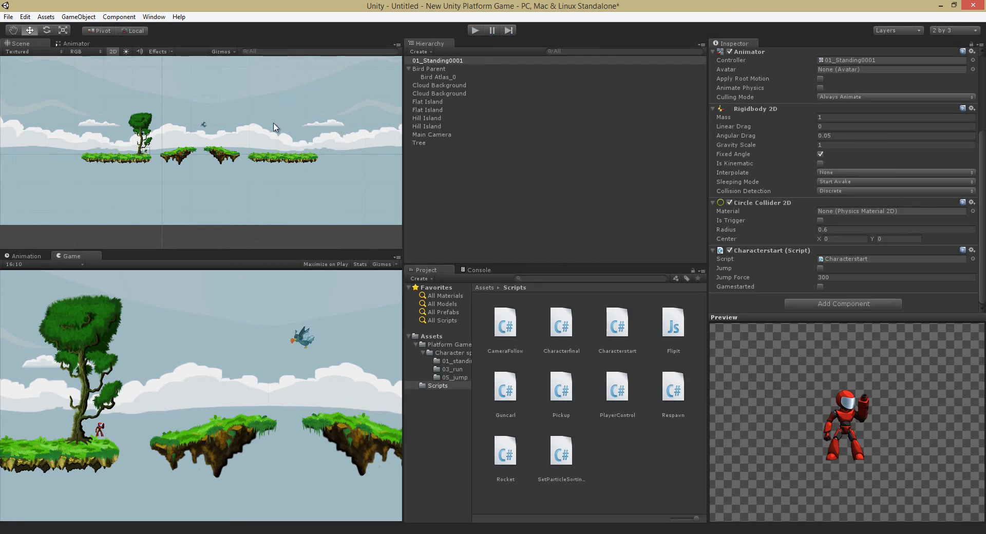
left_click(472, 30)
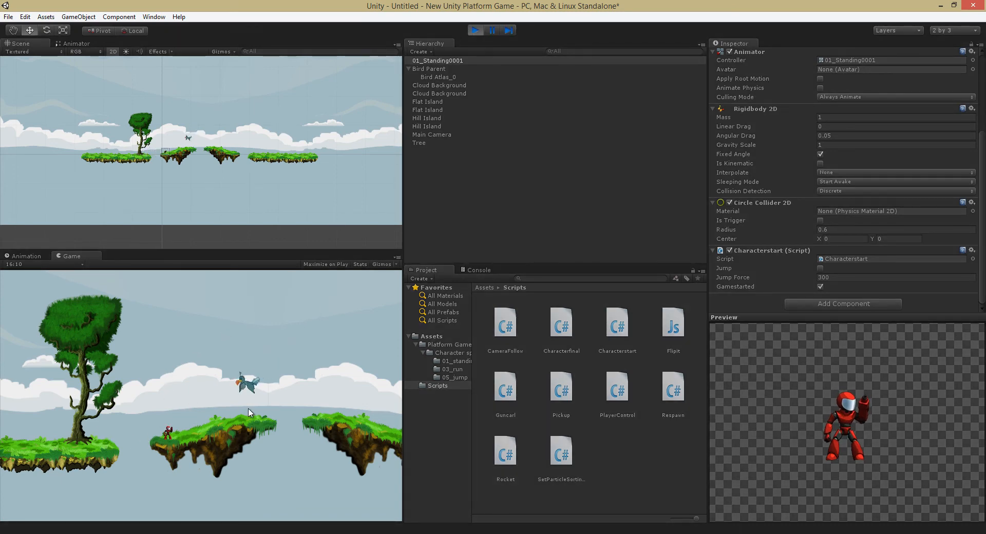
key("space")
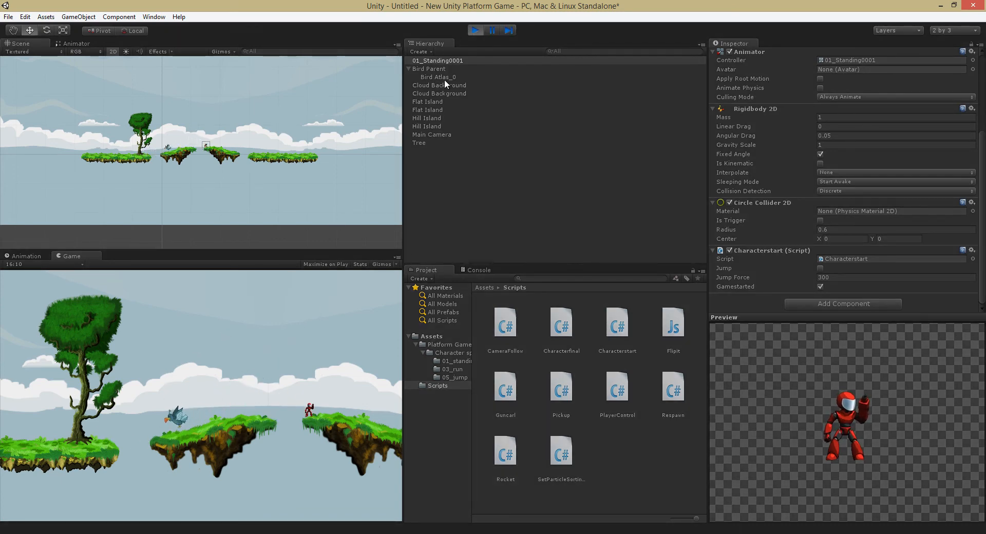
left_click(475, 30)
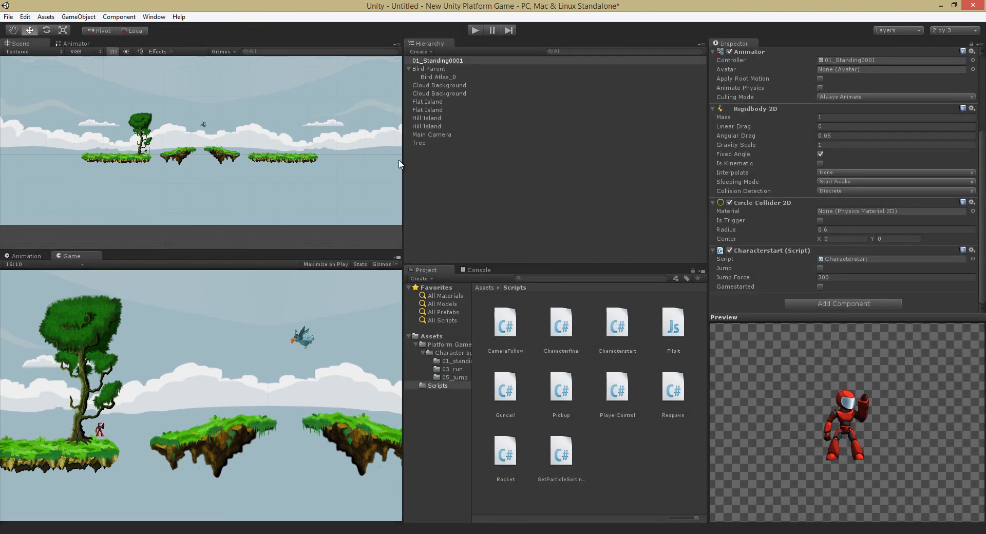
- Parent the Main Camera to 01_Standing0001, play-test the run and jumps across the islands, and stop the game
left_click(445, 135)
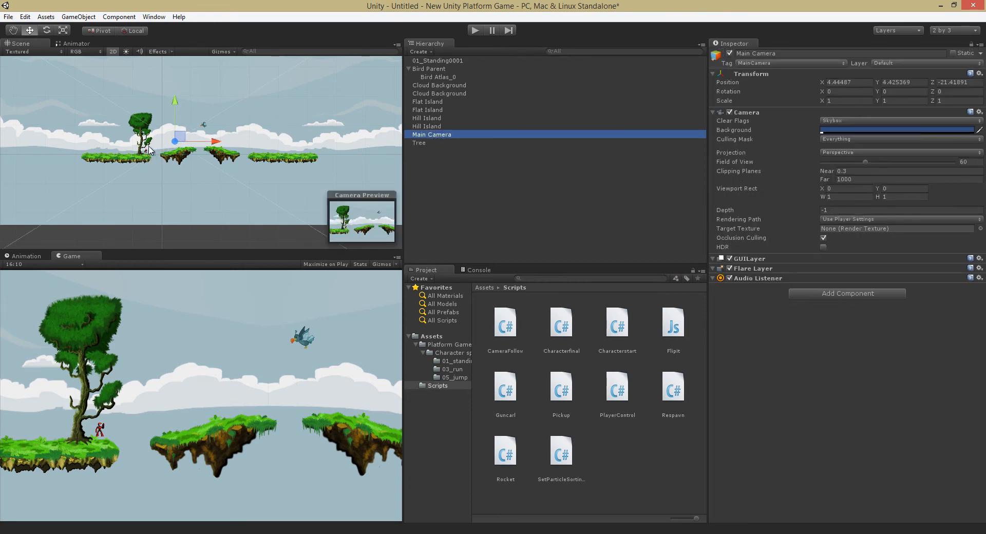
left_click_drag(437, 137, 444, 62)
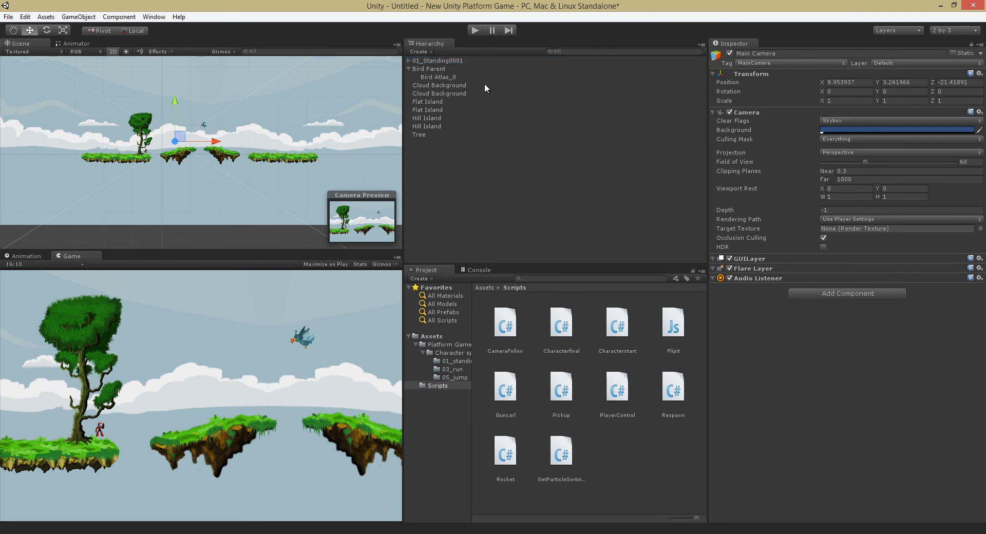
left_click(474, 30)
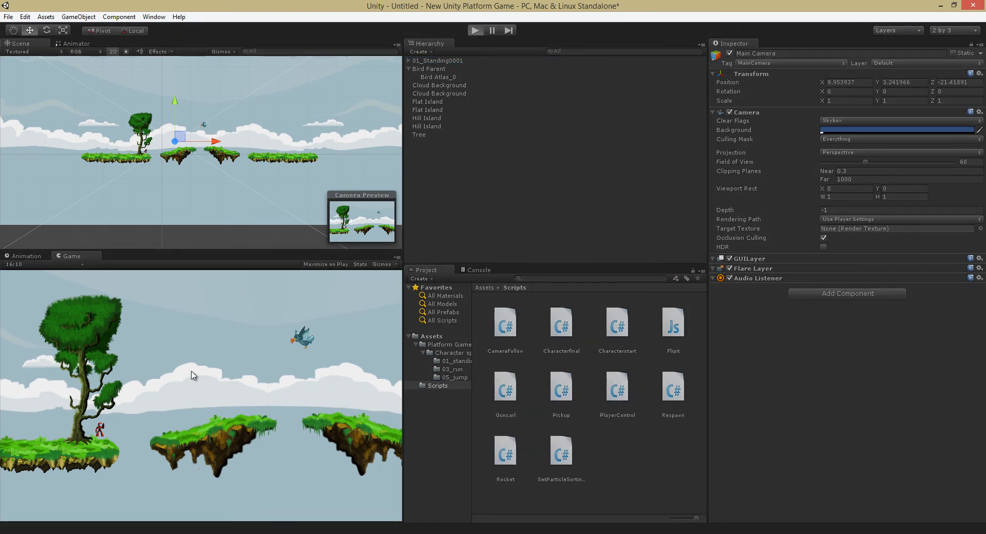
key("Right")
key("space")
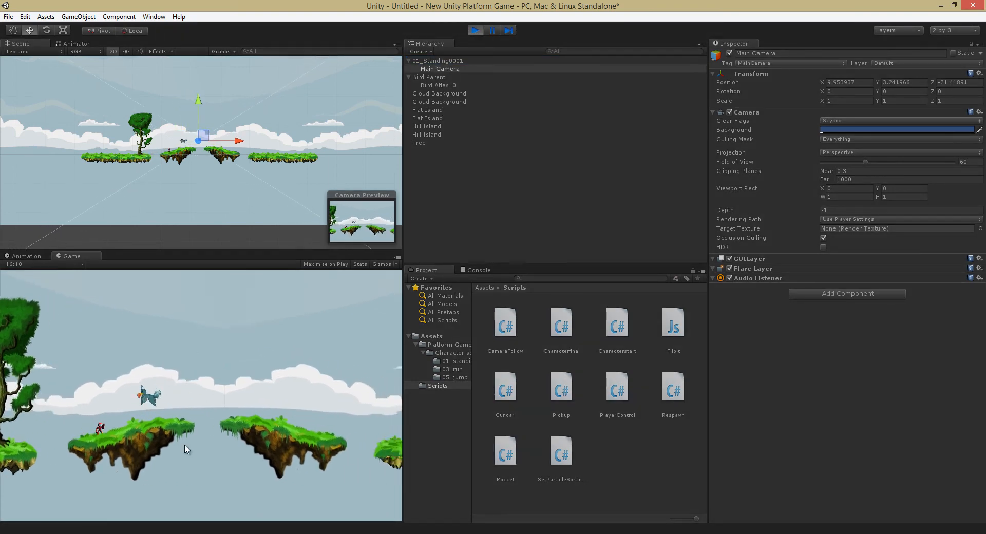
key("Right")
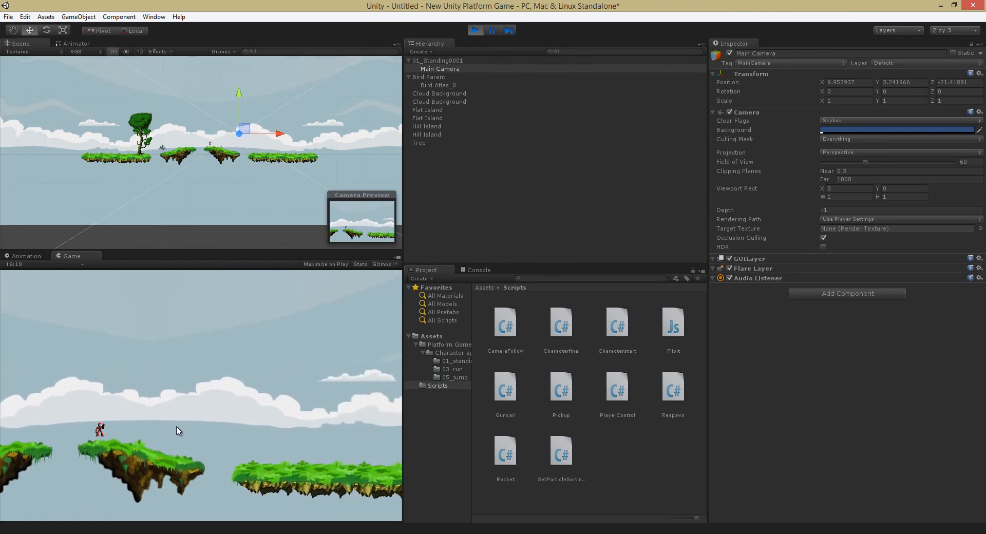
key("Right")
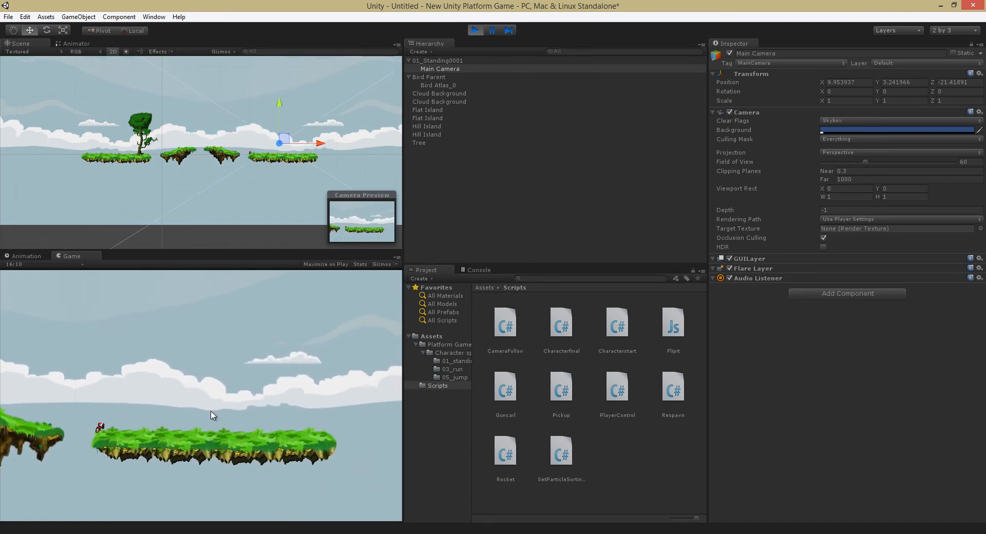
key("Right")
left_click(475, 30)
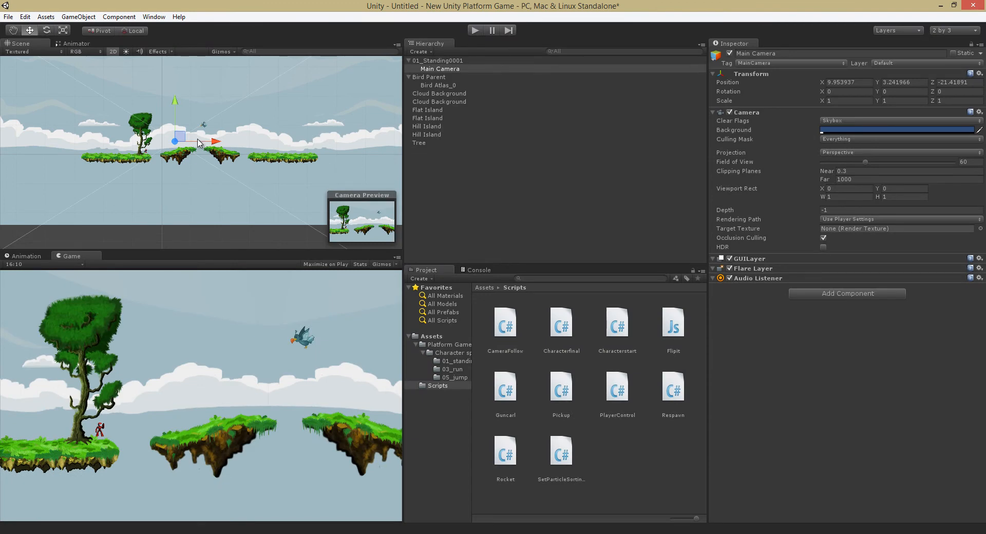
- Move the Main Camera closer to the level in the 3D scene view, to a Z position of about -13.17, and return to 2D
left_click(113, 51)
left_click_drag(262, 217, 199, 135, "alt")
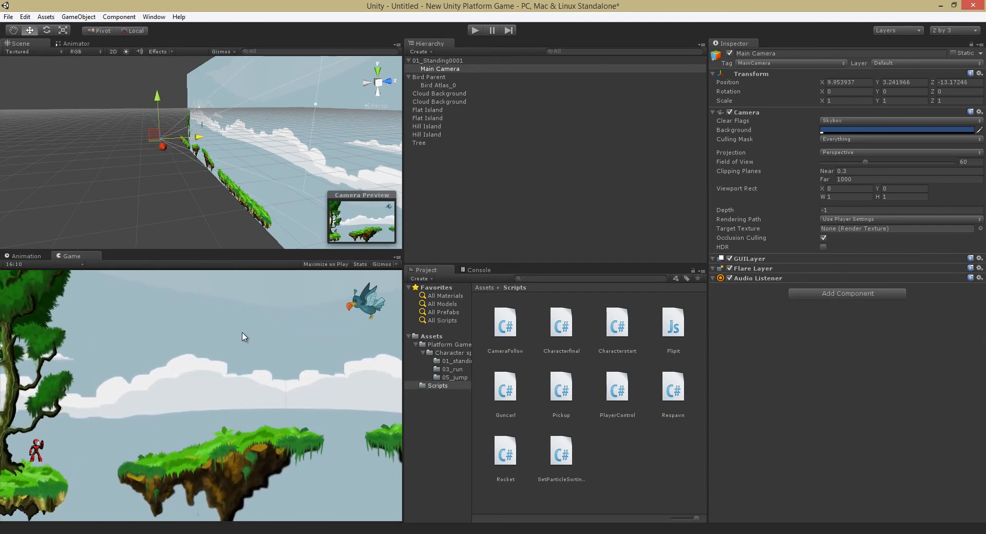
left_click(300, 164)
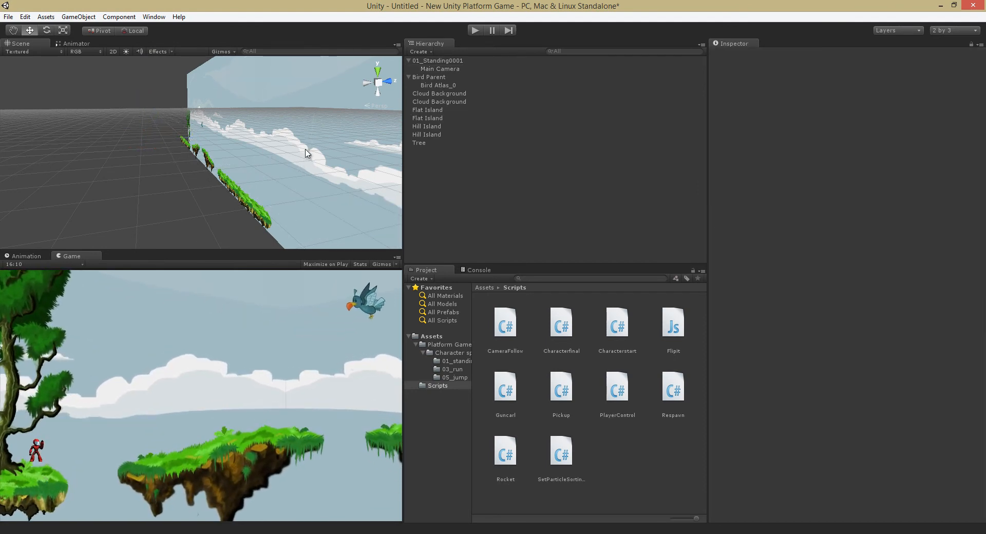
left_click(112, 52)
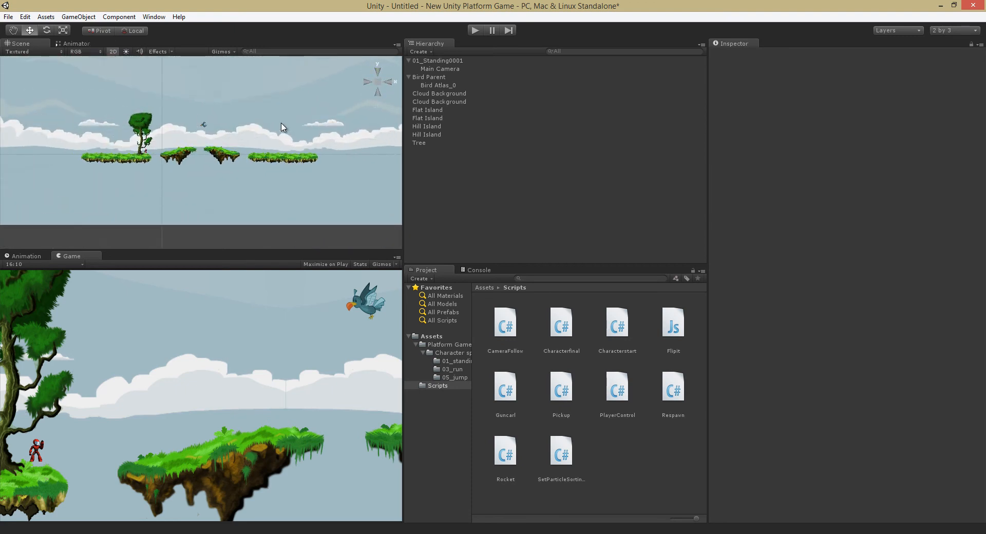
- Move both Cloud Backgrounds farther behind the islands in the 3D scene view, and play-test the level in 2D
left_click(438, 93)
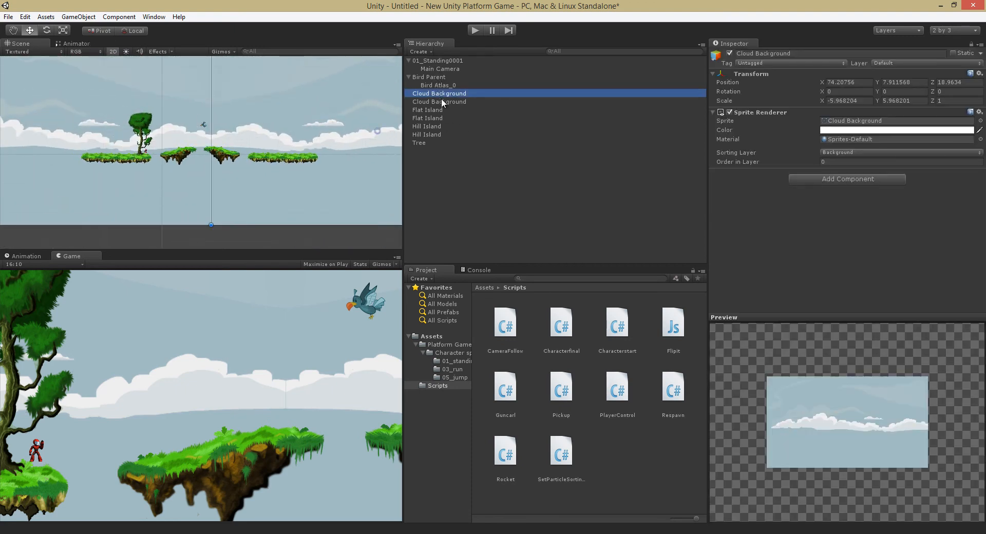
left_click(442, 101, "shift")
left_click(113, 53)
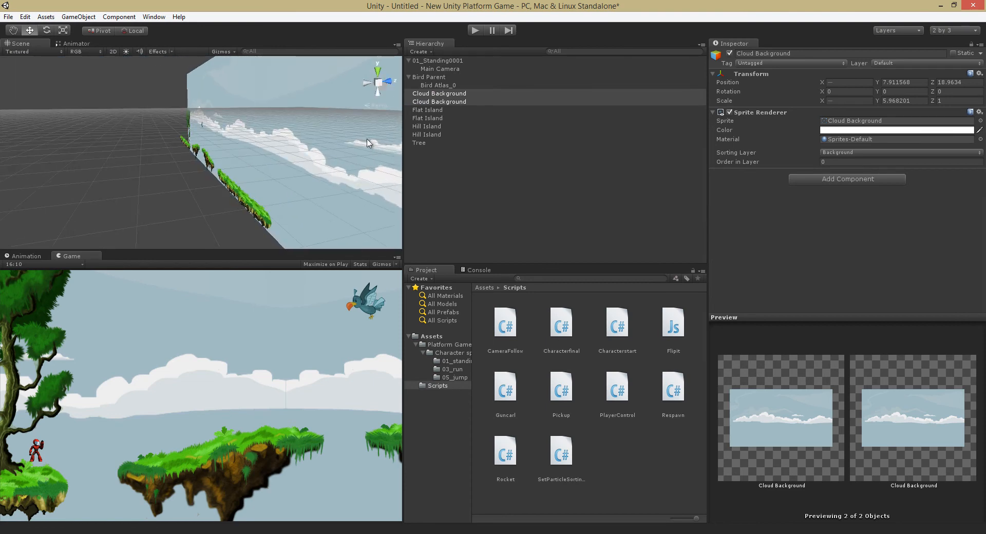
scroll(287, 133, "down", 3)
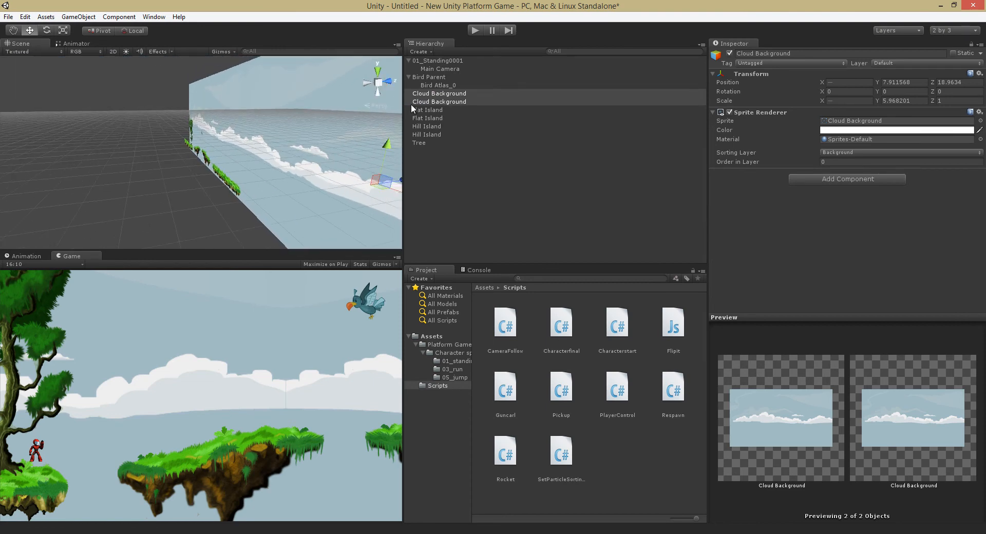
scroll(299, 134, "down", 3)
left_click_drag(334, 165, 372, 160)
left_click(501, 212)
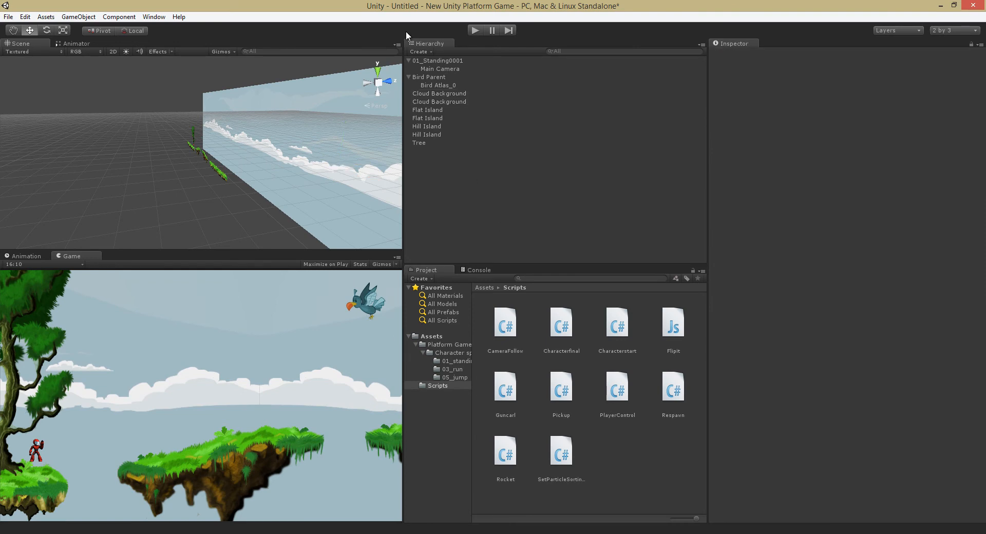
left_click(114, 51)
left_click(475, 31)
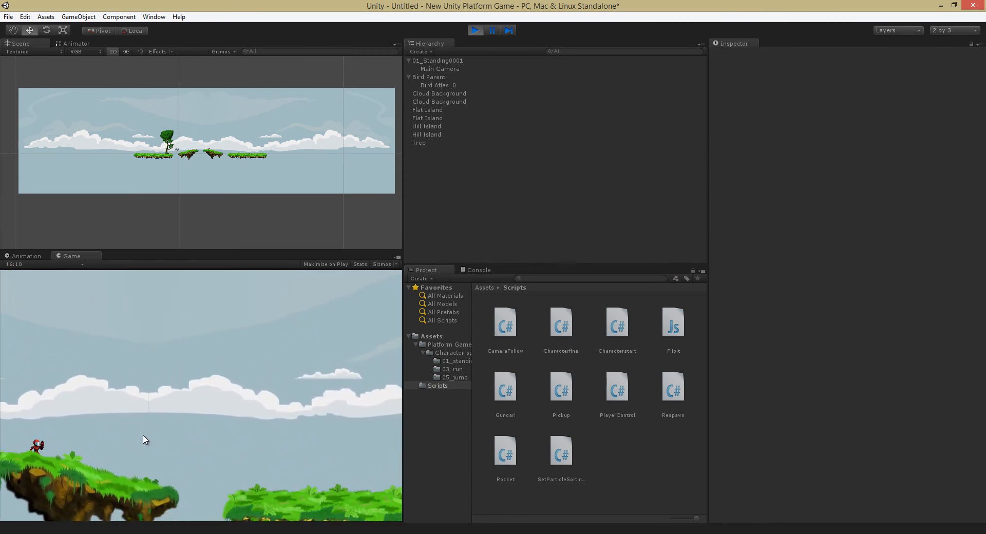
left_click(475, 31)
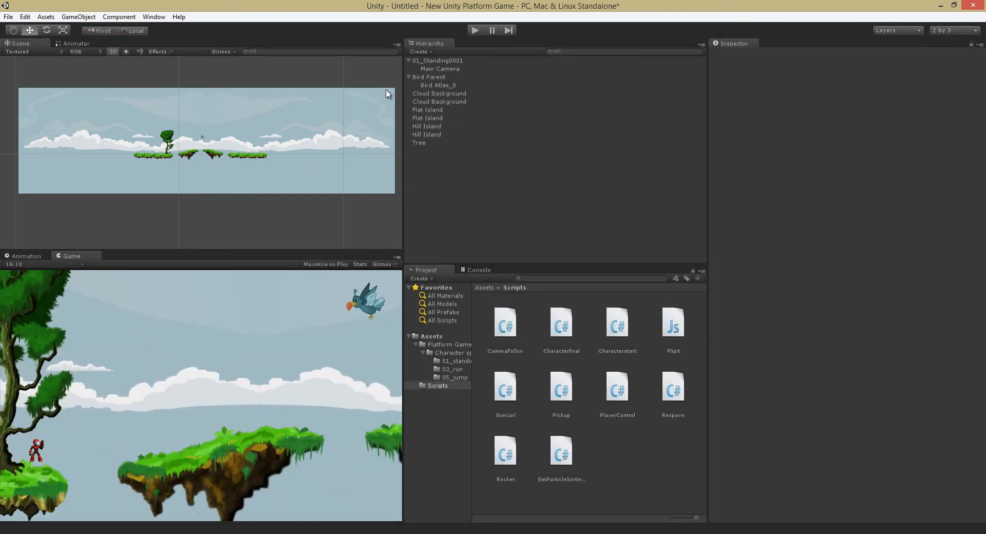
left_click(438, 63)
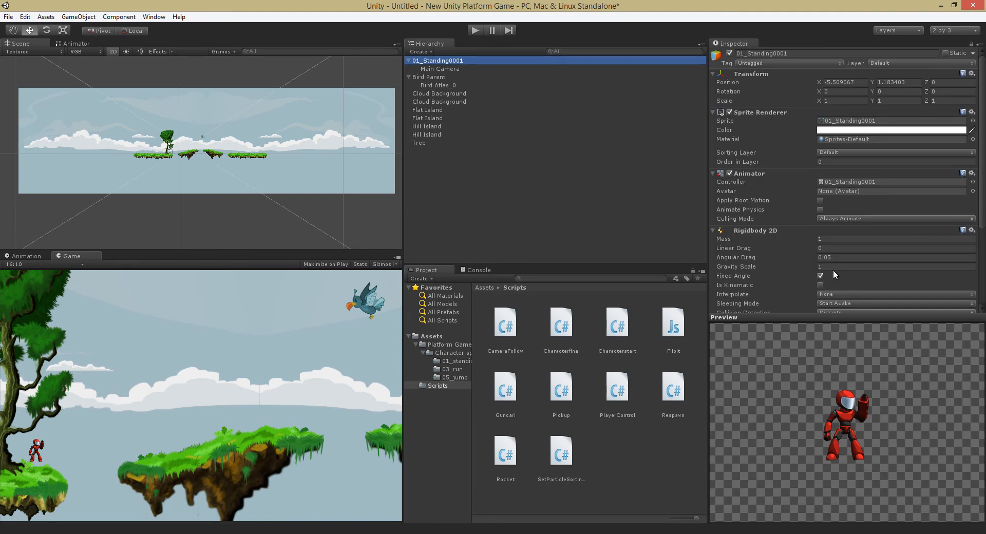
left_click(832, 153)
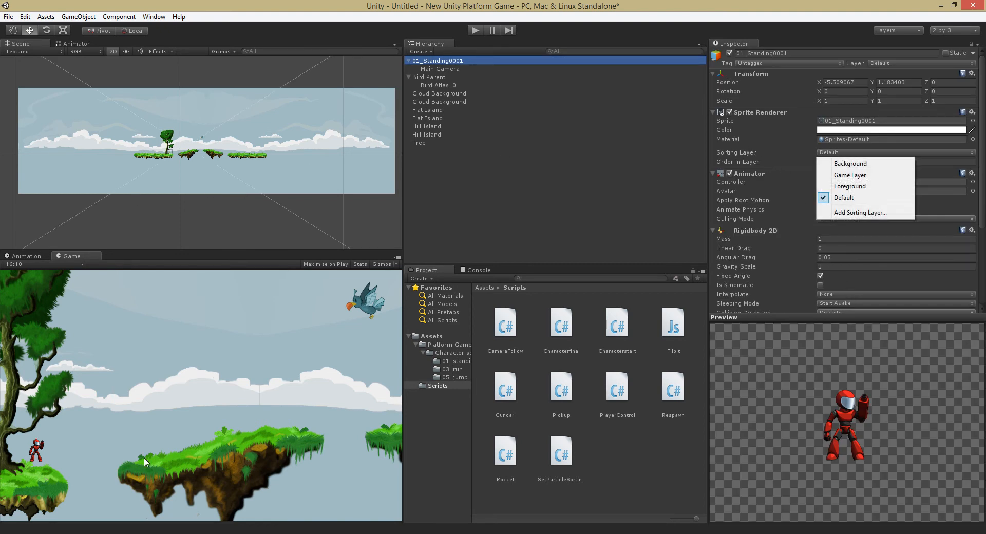
left_click(192, 470)
- Set the sorting layer of both Flat Islands, both Hill Islands and the Tree to Game Layer, and play-test the level
left_click(157, 154)
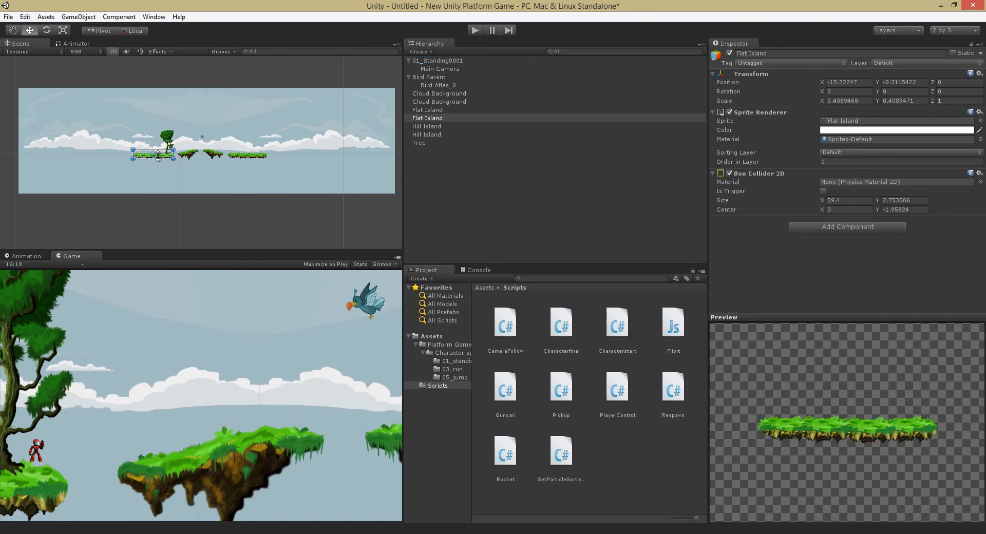
left_click(190, 155, "shift")
left_click(215, 154, "shift")
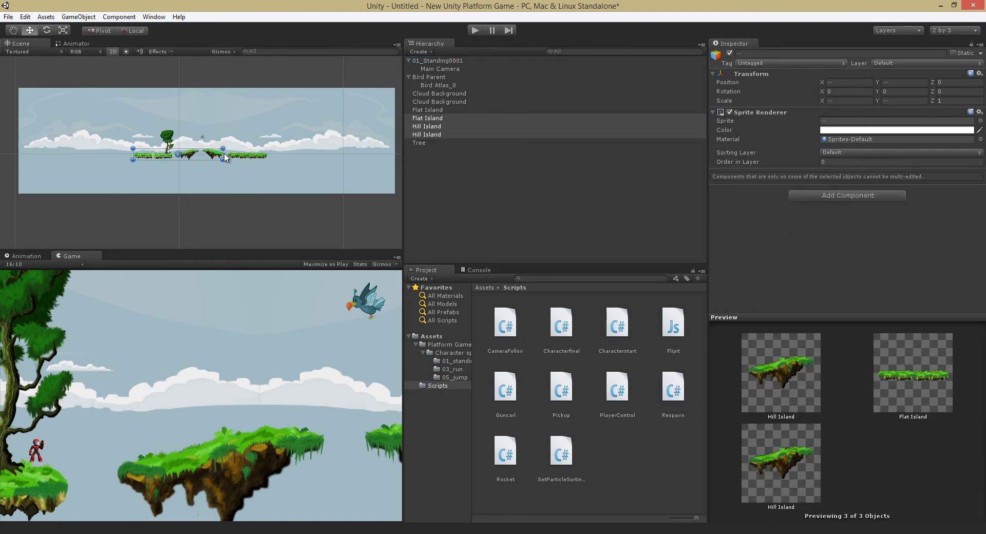
left_click(244, 155, "shift")
left_click(167, 138, "shift")
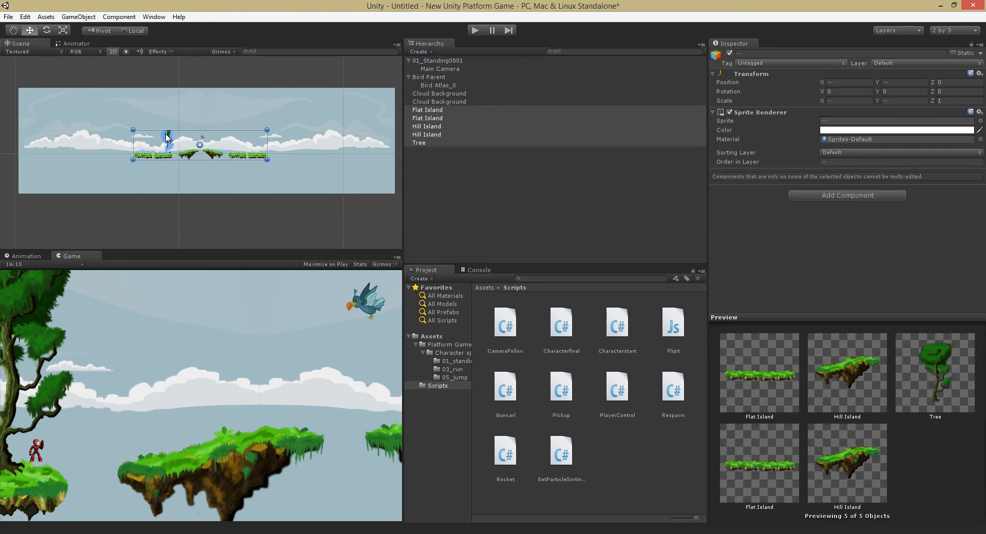
left_click(857, 150)
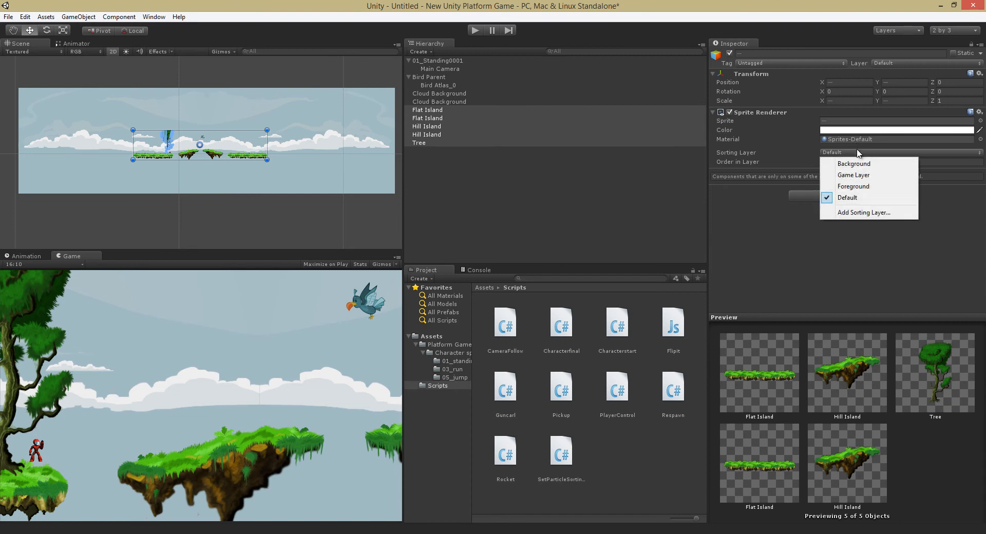
left_click(858, 175)
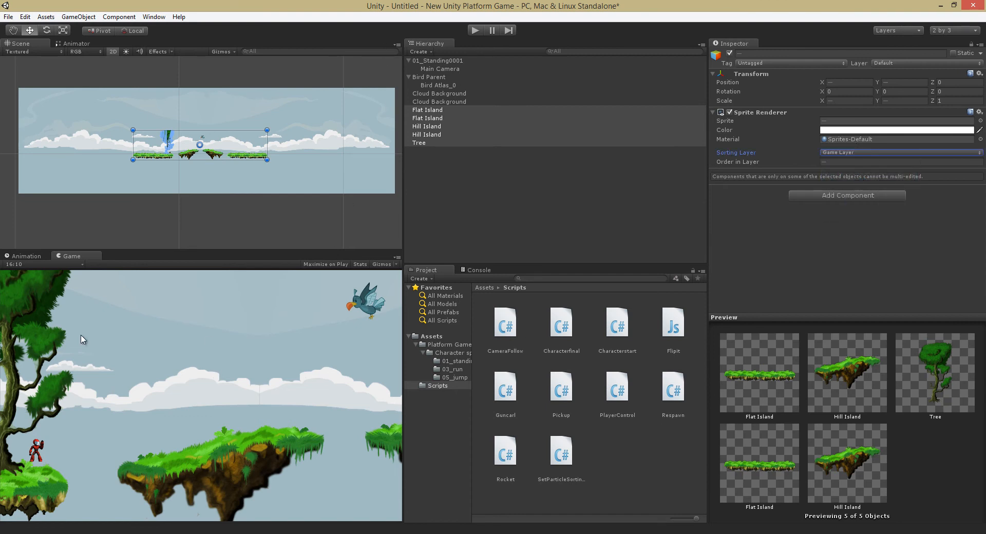
left_click(198, 323)
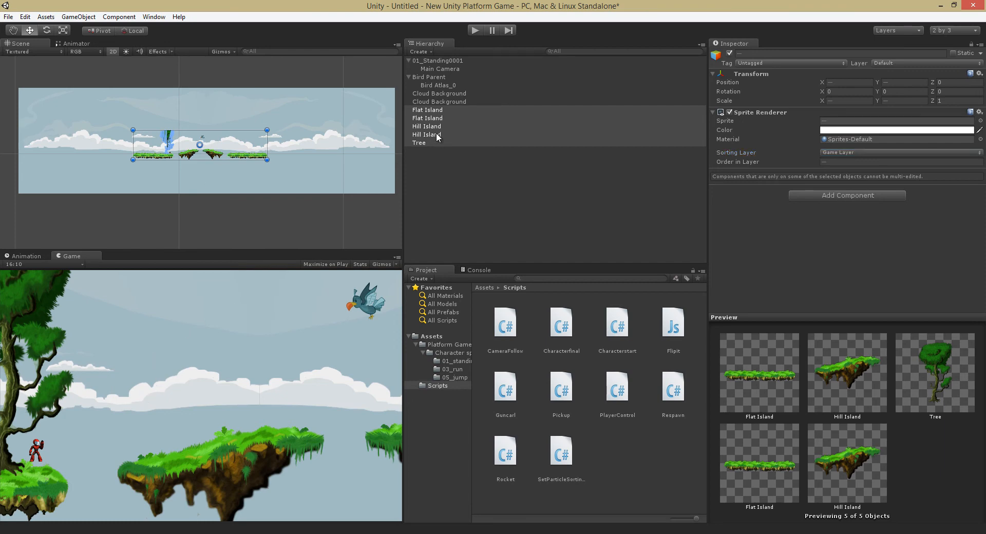
left_click(475, 30)
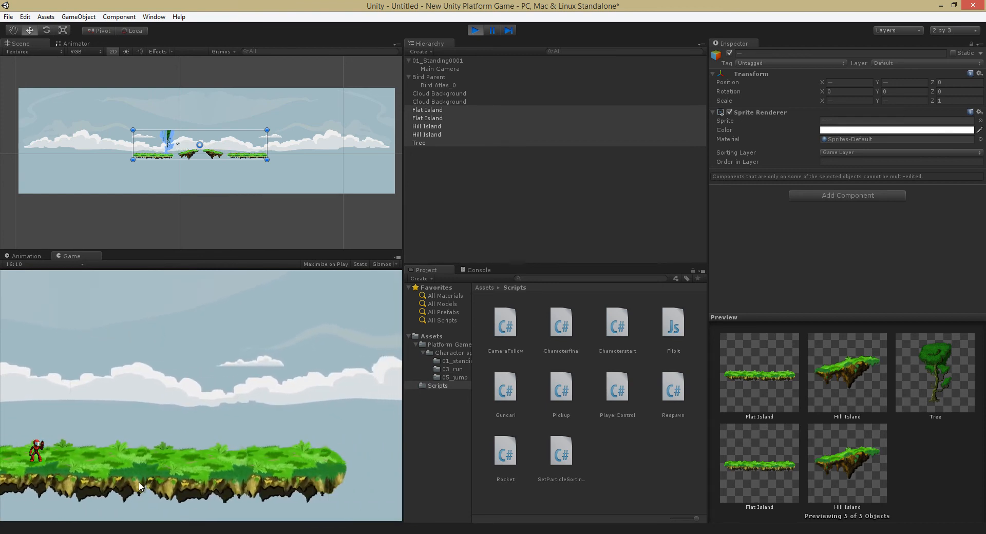
left_click(475, 31)
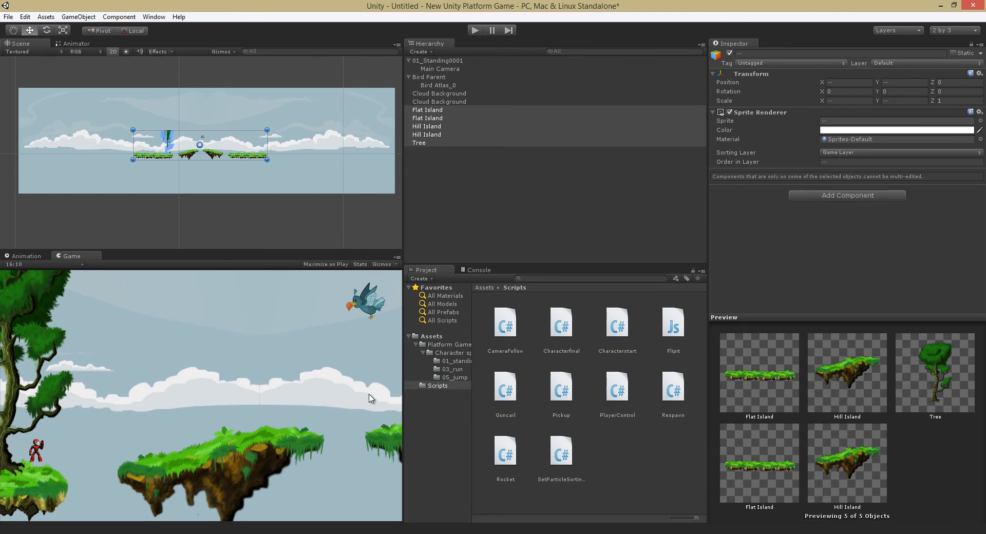
- Review the Characterfinal script and assign it to 01_Standing0001 in place of Characterstart
left_click(561, 325)
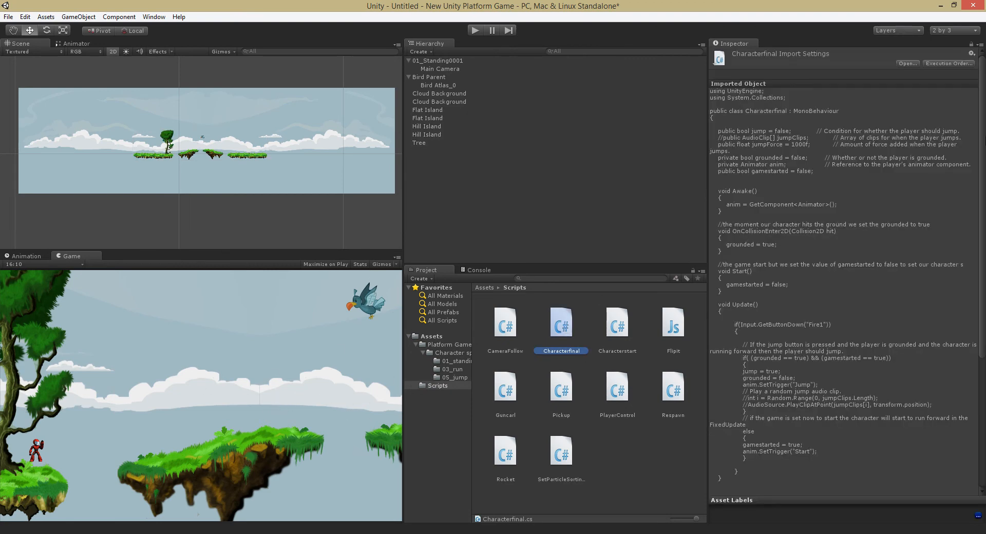
mouse_move(983, 88)
left_mouse_down()
mouse_move(982, 230)
mouse_move(980, 91)
left_mouse_up()
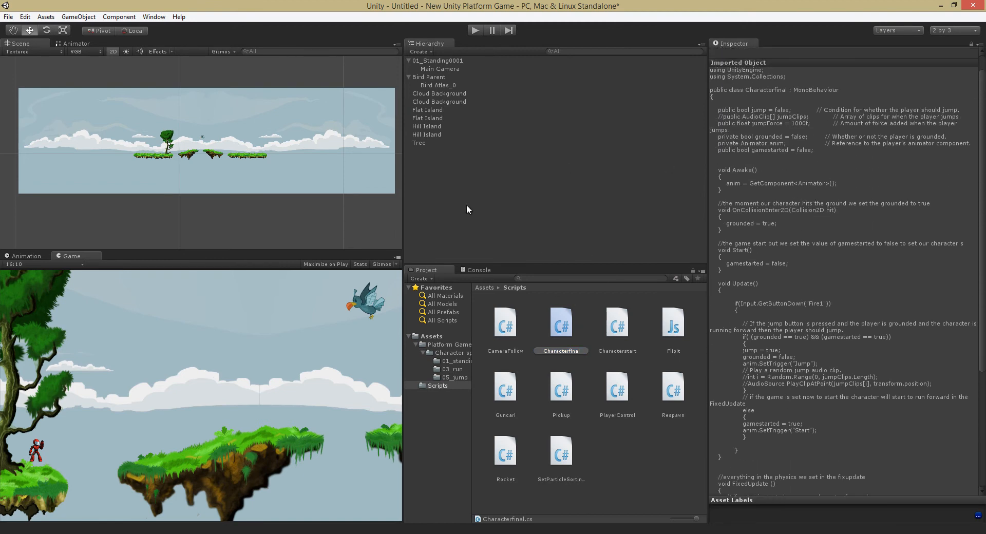
left_click(439, 61)
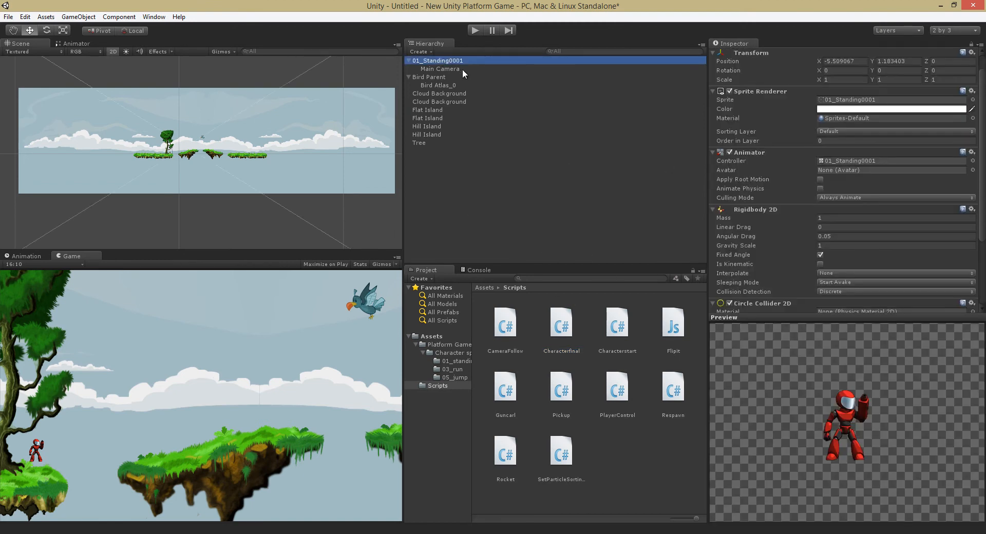
left_click(982, 257)
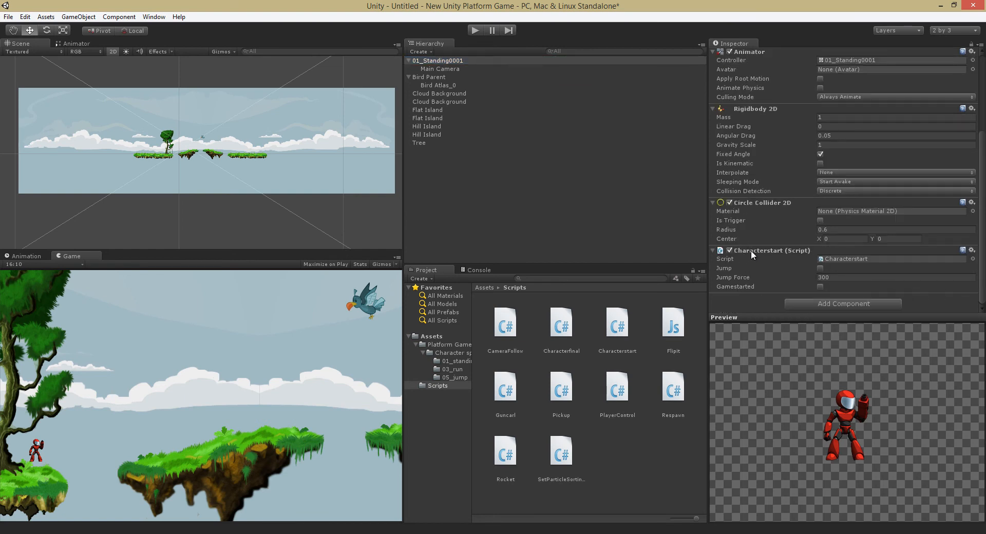
left_click(972, 259)
left_click(391, 273)
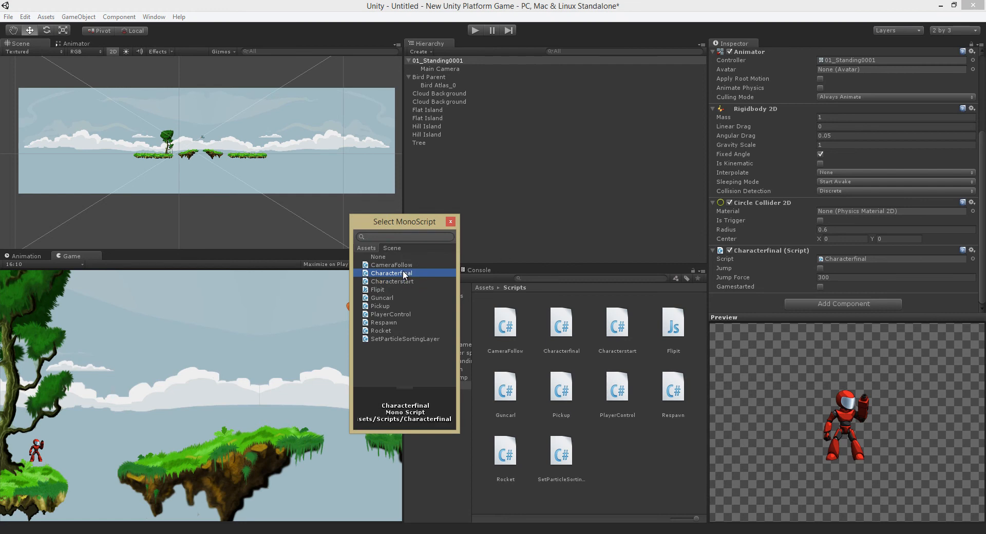
double_click(404, 273)
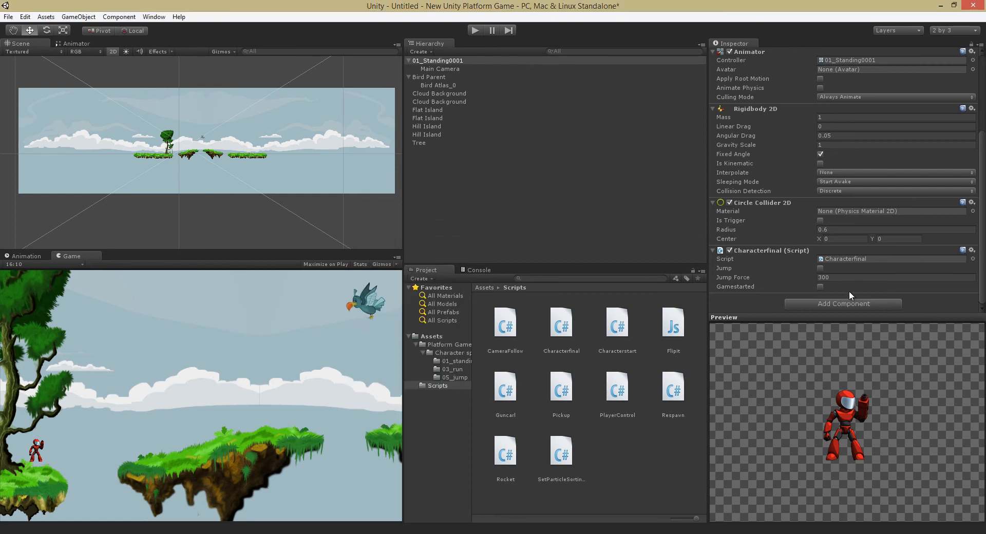
- Open the Characterfinal script in MonoDevelop and examine its Update and FixedUpdate functions
left_click(564, 325)
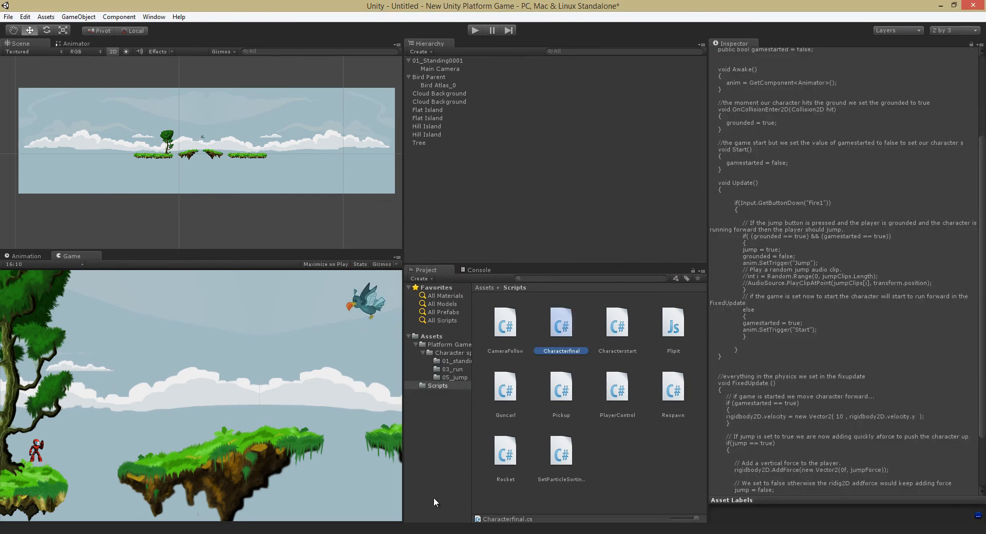
scroll(539, 254, "down", 13)
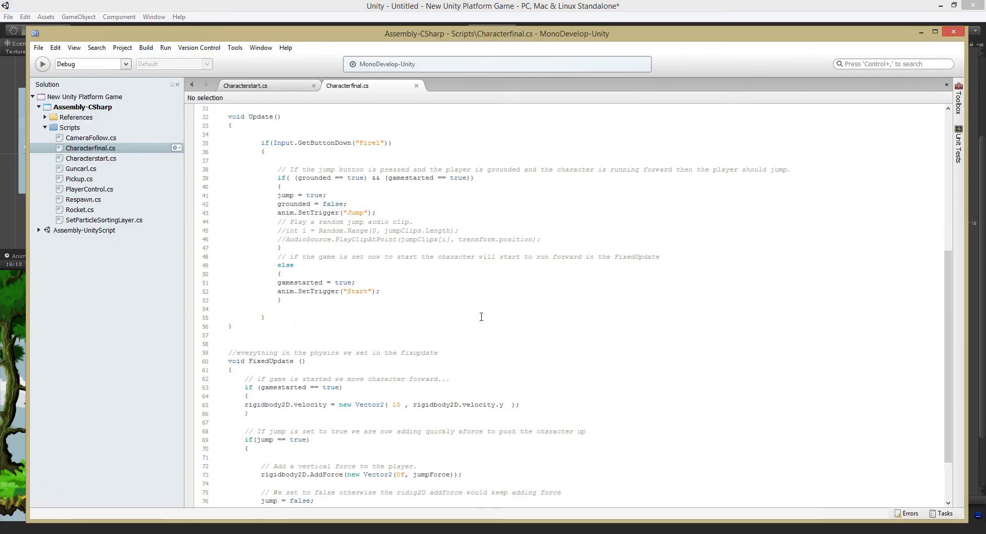
scroll(356, 244, "up", 3)
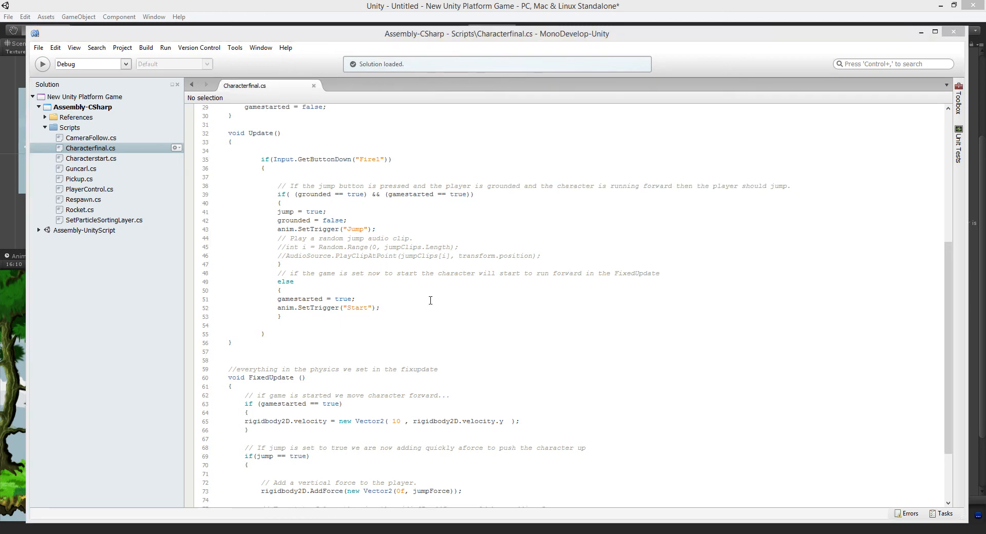
- Switch back to Unity and spread apart the Any State and Hero_Idle nodes in the Animator graph of 01_Standing0001
left_click(923, 33)
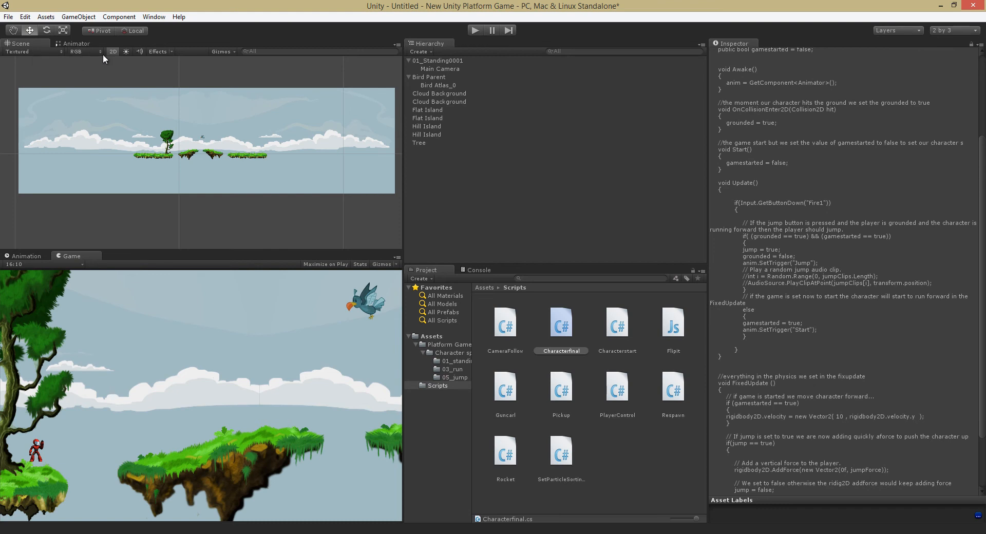
left_click(438, 61)
left_click(76, 43)
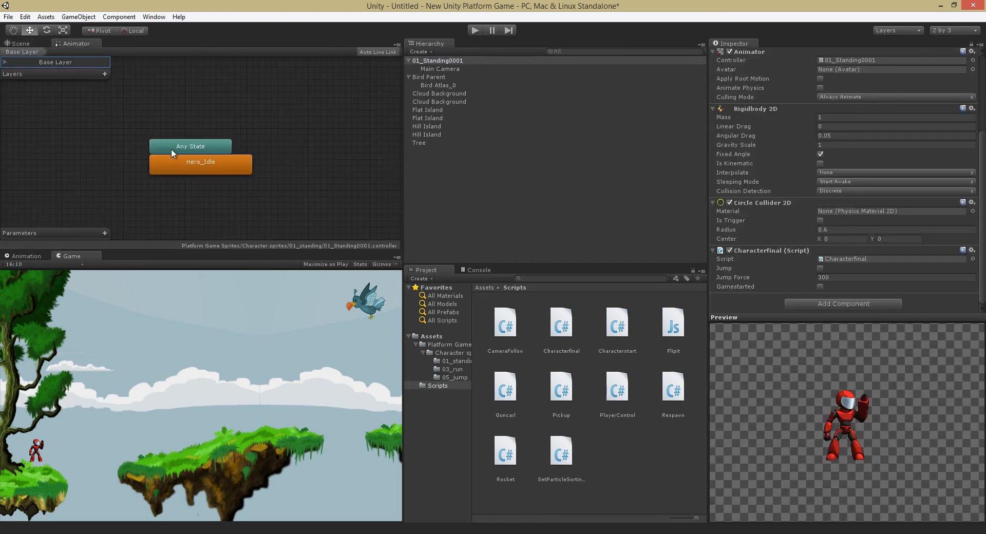
left_click_drag(189, 145, 212, 98)
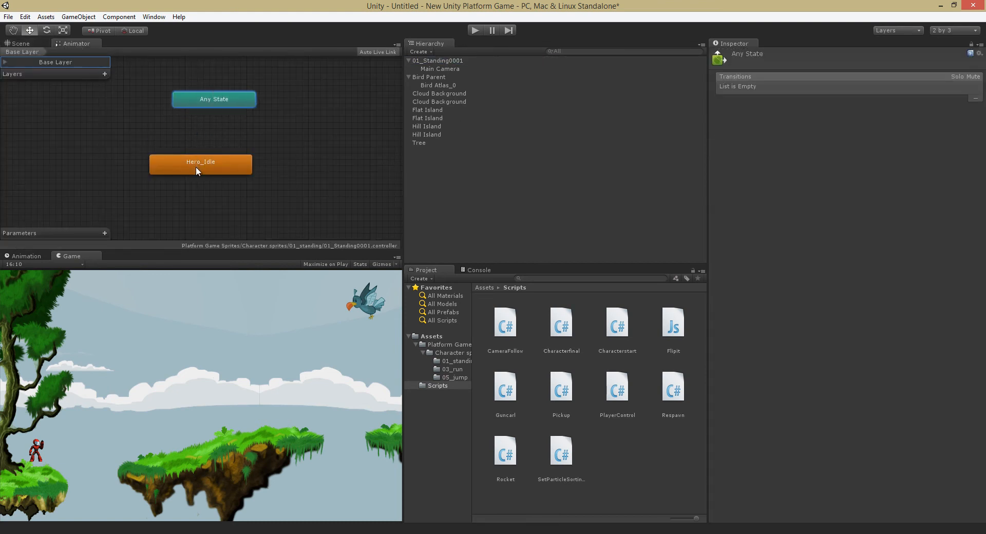
left_click_drag(196, 167, 118, 135)
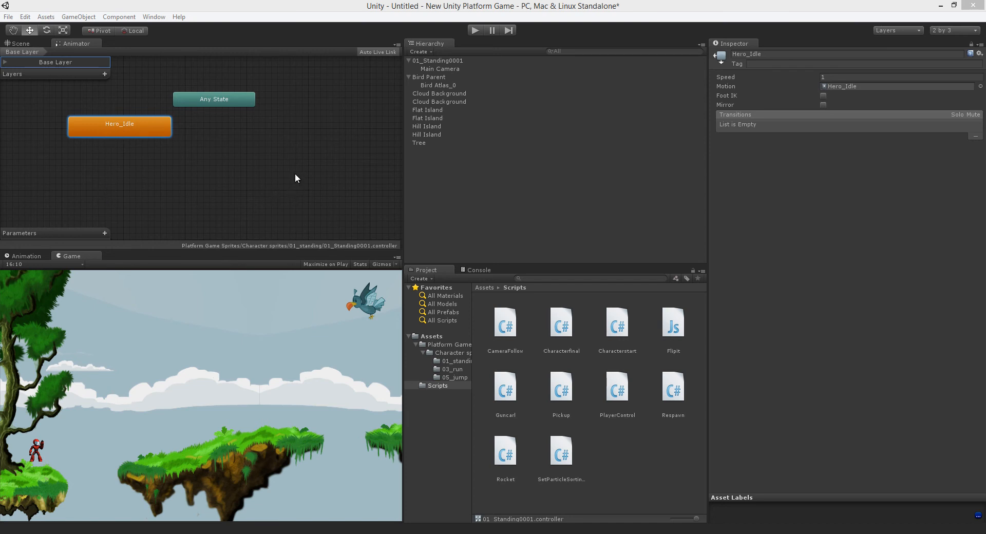
- Place all six 03_run sprites in the scene together and save the resulting animation as Hero_Run in the 03_run folder
left_click(23, 45)
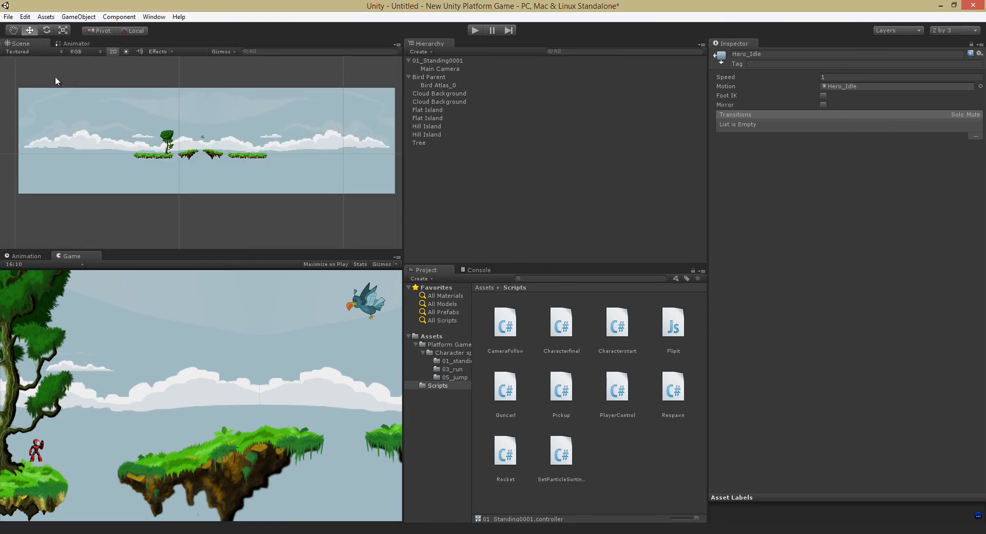
left_click(451, 363)
left_click(455, 370)
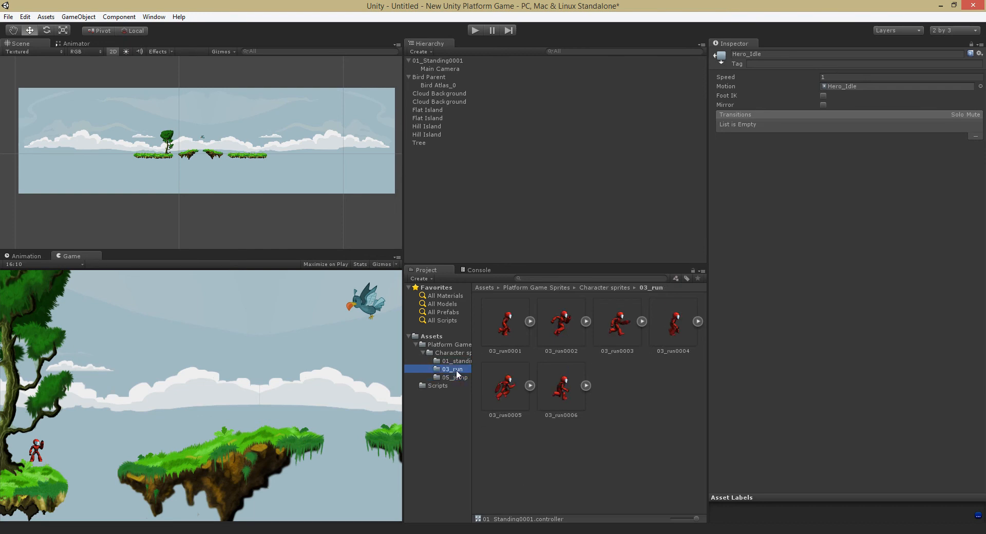
left_click(455, 378)
key("Up")
left_click_drag(489, 300, 597, 411)
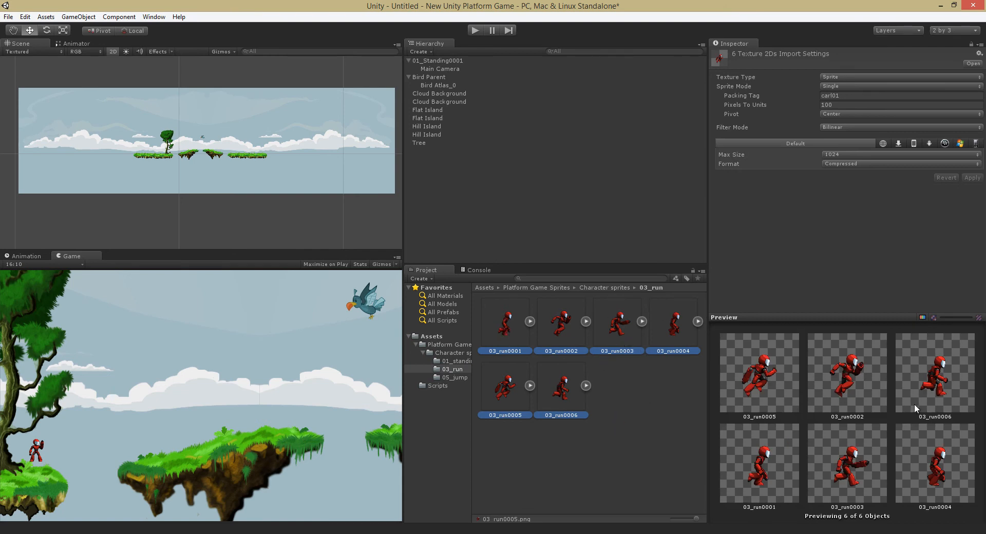
left_click_drag(503, 327, 186, 154)
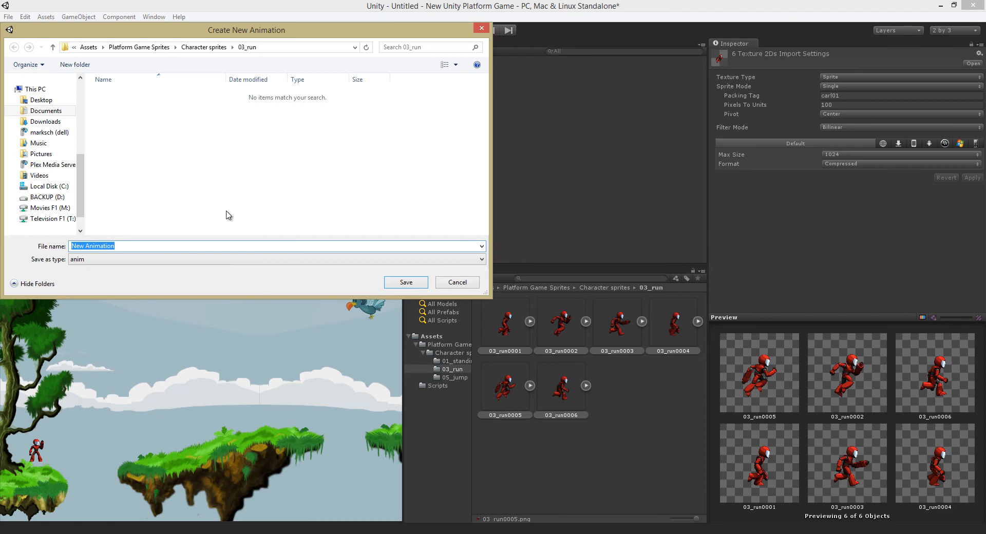
type("Hero_Run")
key("Return")
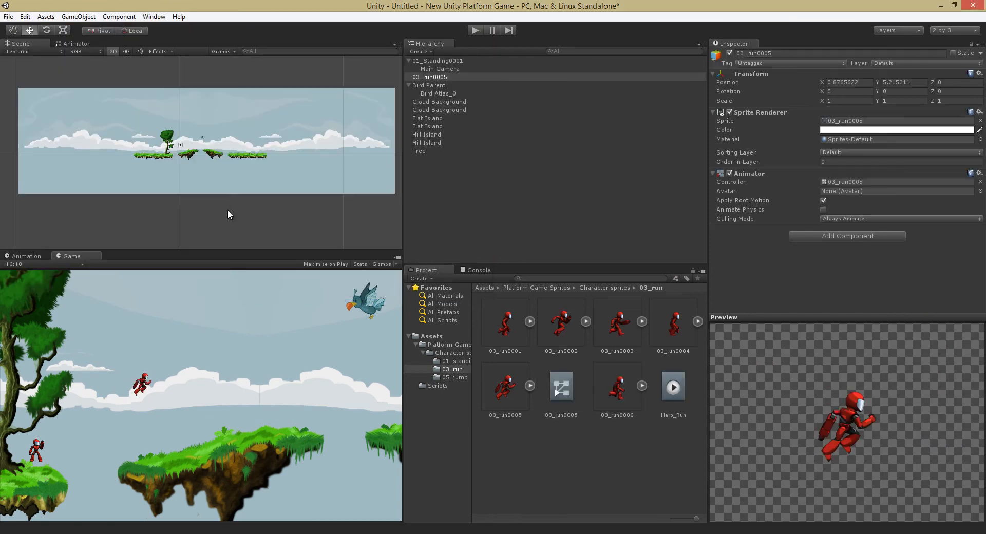
- Frame 03_run0005 in the scene and play-test the level to check its running animation
double_click(433, 75)
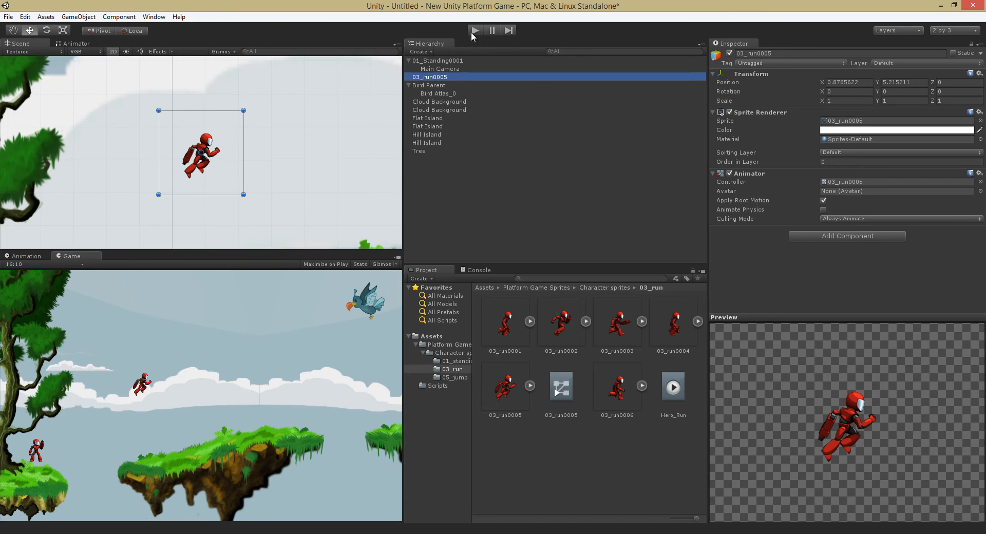
left_click(474, 31)
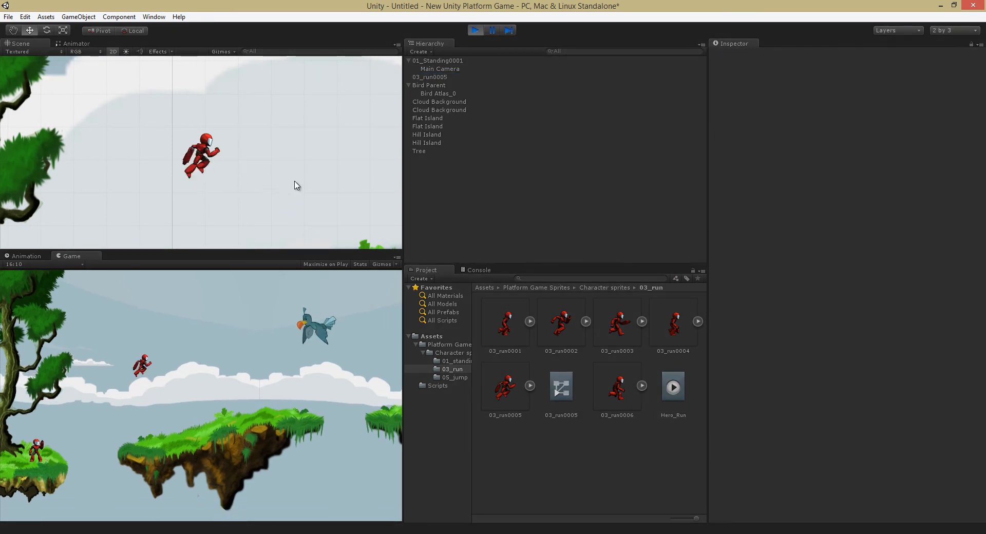
scroll(294, 181, "down", 9)
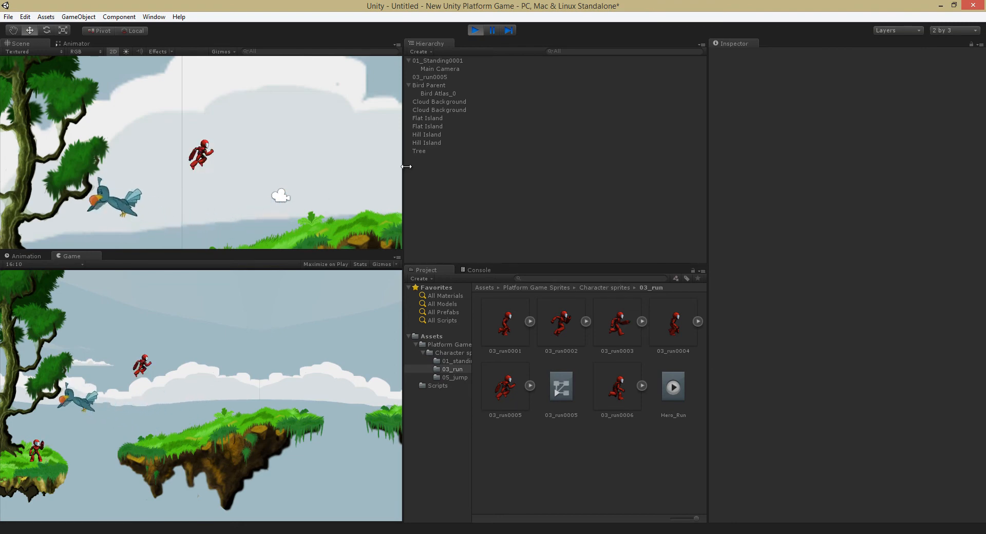
left_click(429, 77)
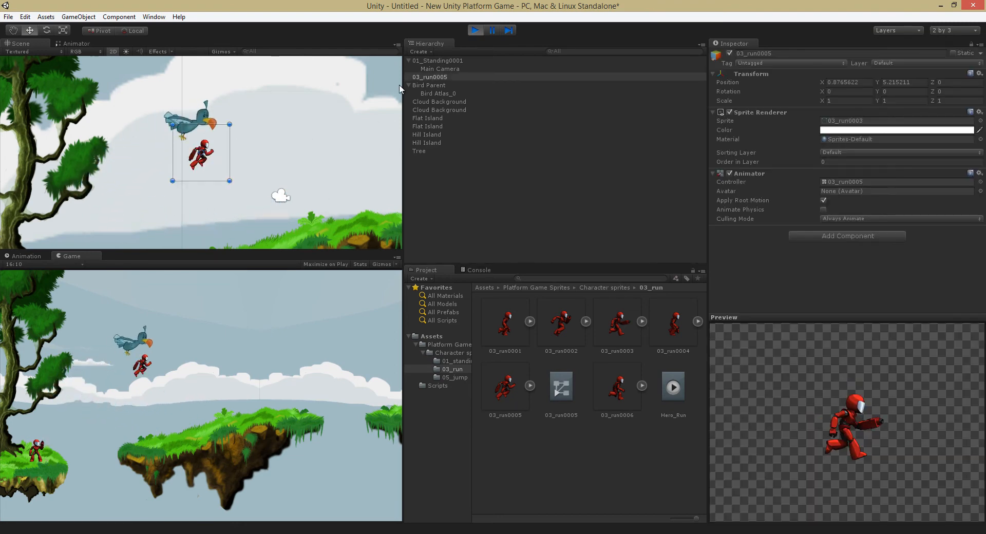
left_click(469, 31)
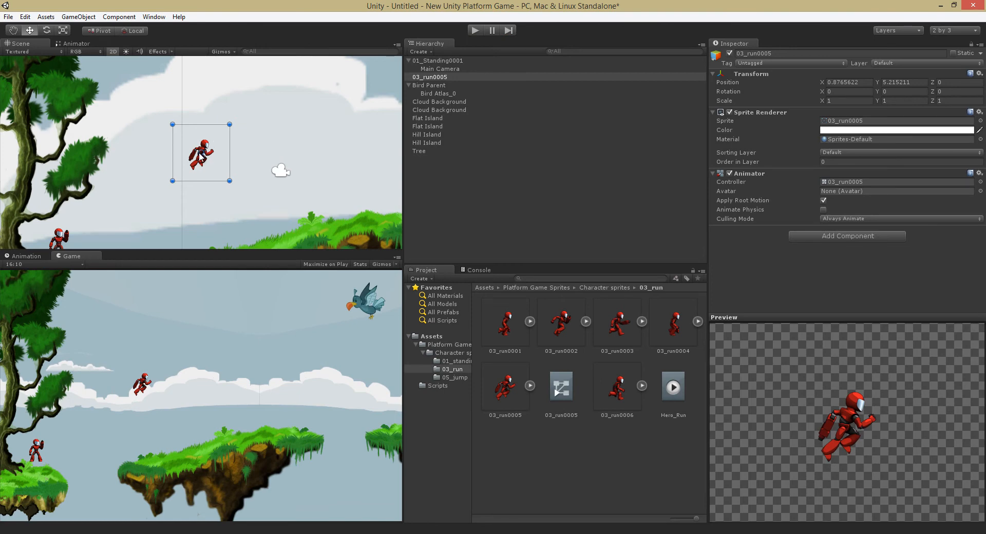
- Delete the 03_run0005 object from the scene and rename the Hero_Run animation clip to Hero Run
key("Delete")
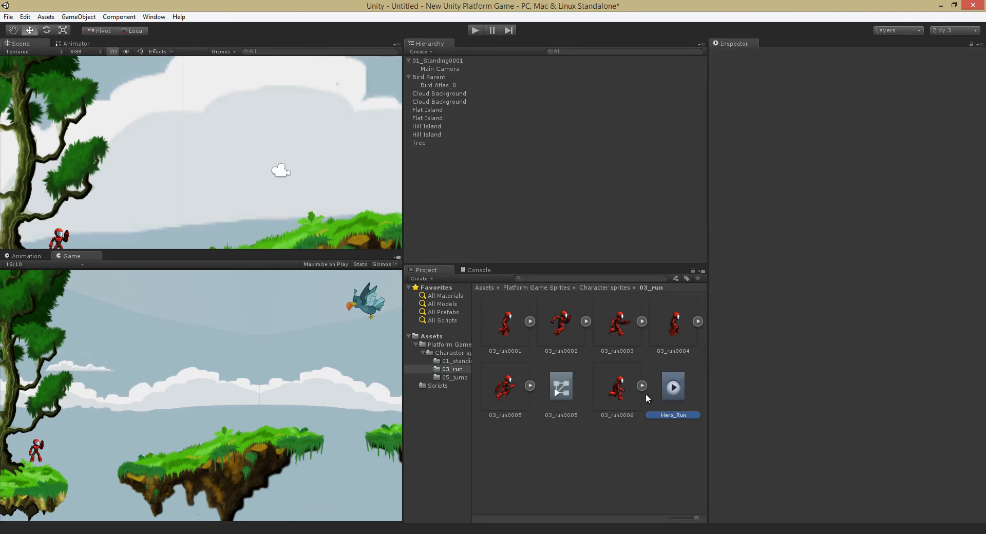
left_click(580, 395)
left_click(675, 390)
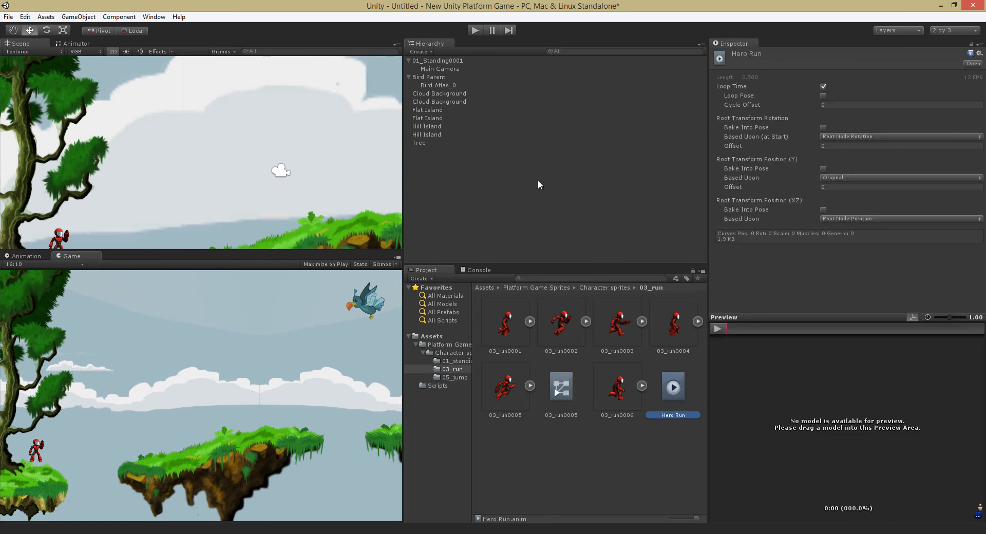
- Add the Hero Run clip as a state below Hero_Idle in 01_Standing0001's Animator graph, separating the Any State and Hero_Idle nodes
left_click(441, 61)
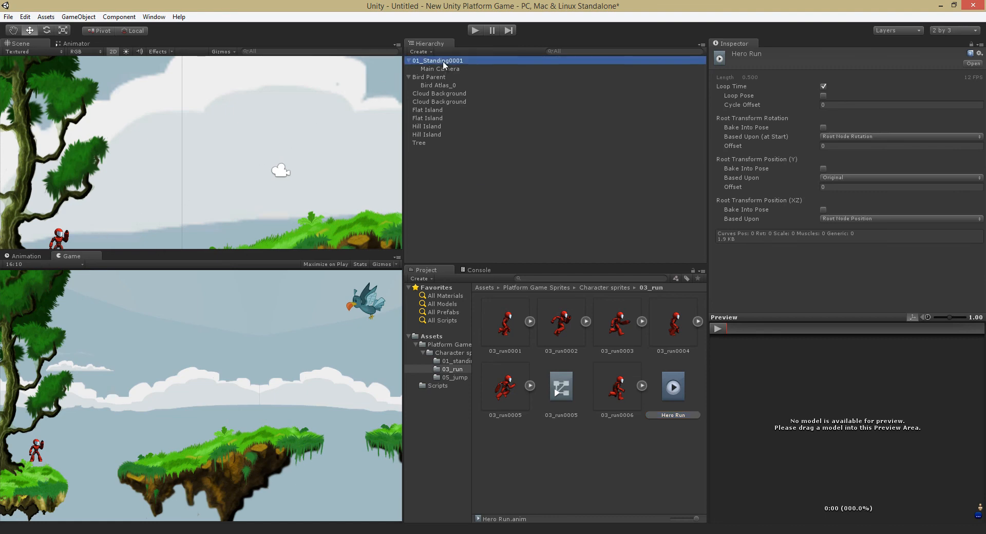
left_click(75, 44)
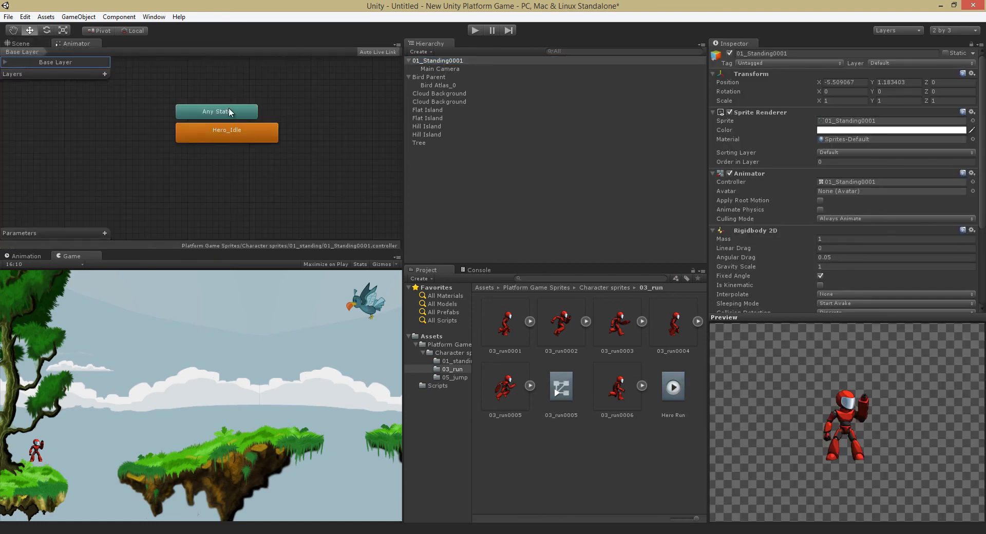
left_click_drag(229, 109, 241, 82)
left_click_drag(216, 129, 152, 114)
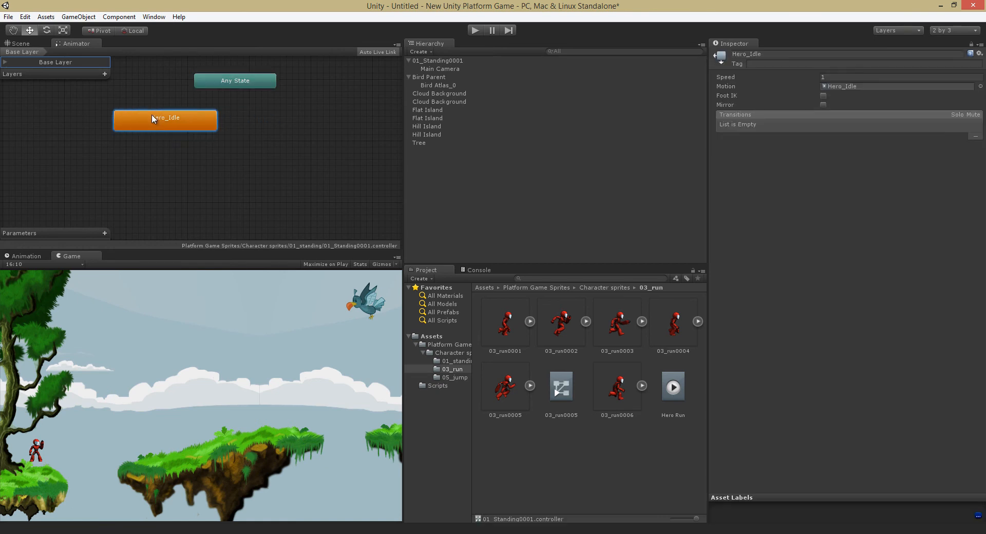
left_click_drag(659, 389, 191, 177)
- Make a transition from Hero_Idle to Hero Run and move the Hero_Idle node farther from Hero Run
right_click(174, 122)
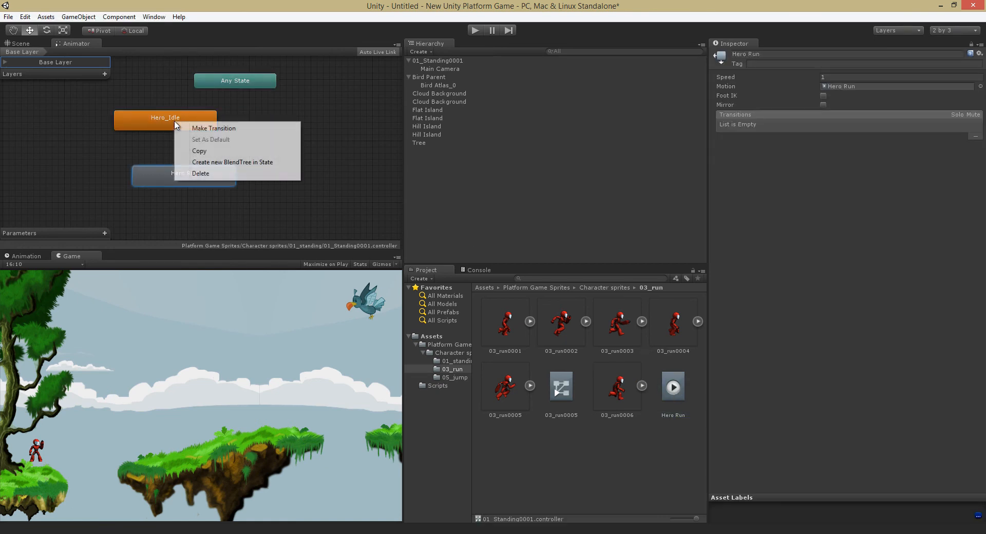
left_click(195, 128)
left_click(177, 172)
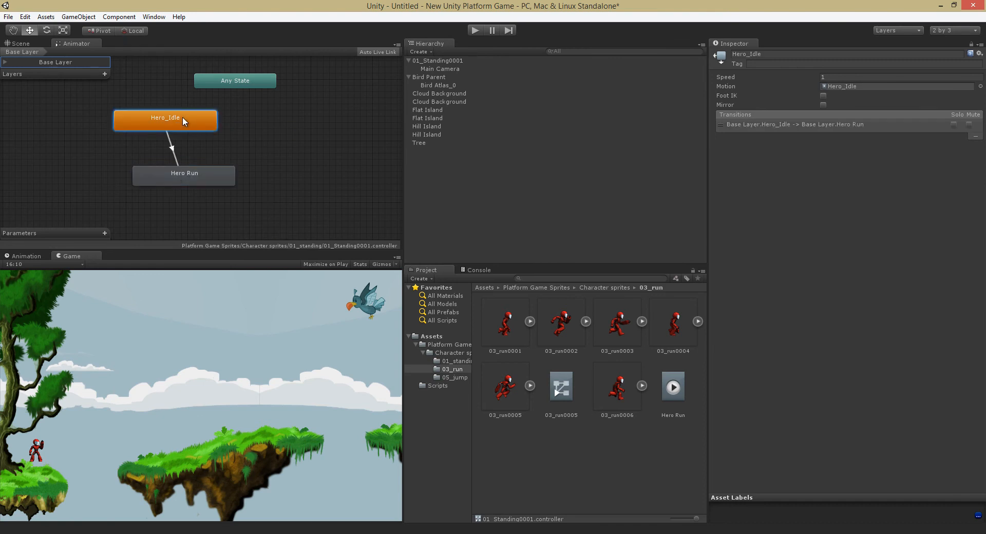
left_click_drag(183, 118, 164, 98)
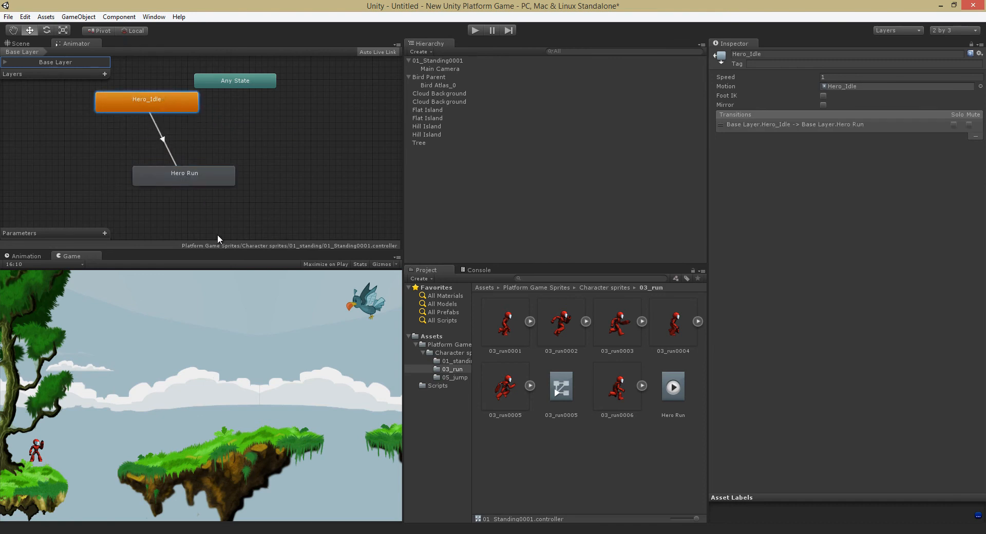
- Check the run trigger's name in the Characterfinal script and add a Trigger parameter named Start to the Animator
left_click(449, 533)
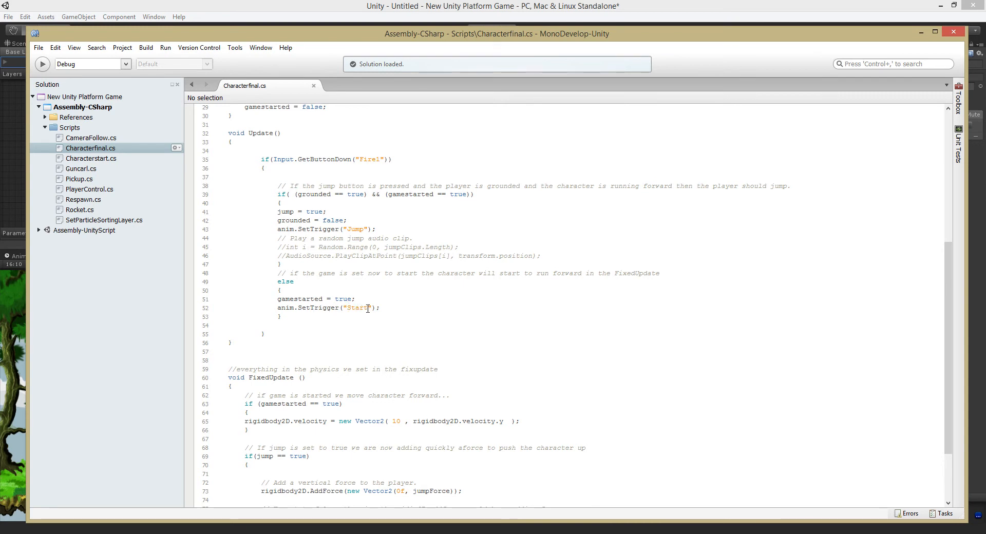
left_click(921, 32)
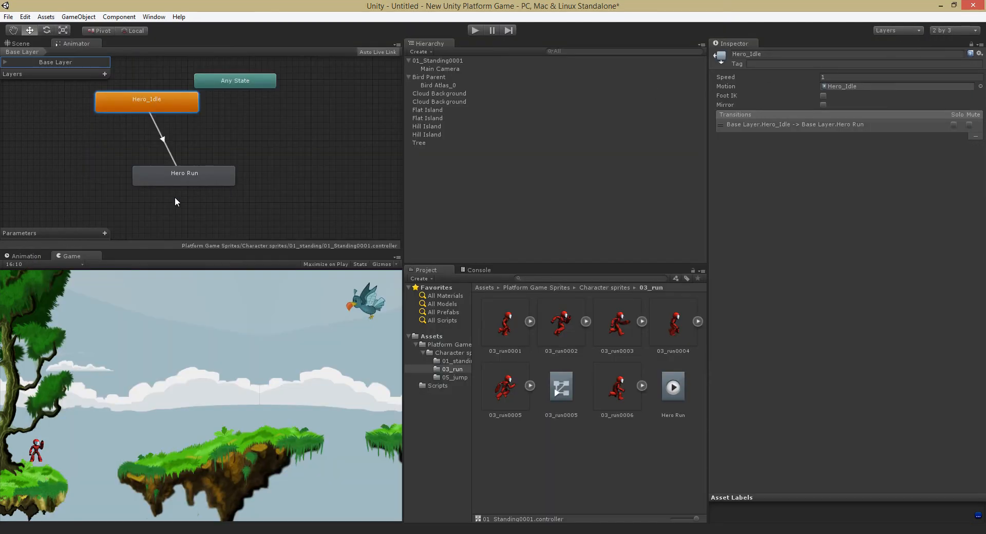
left_click(104, 233)
left_click(160, 139)
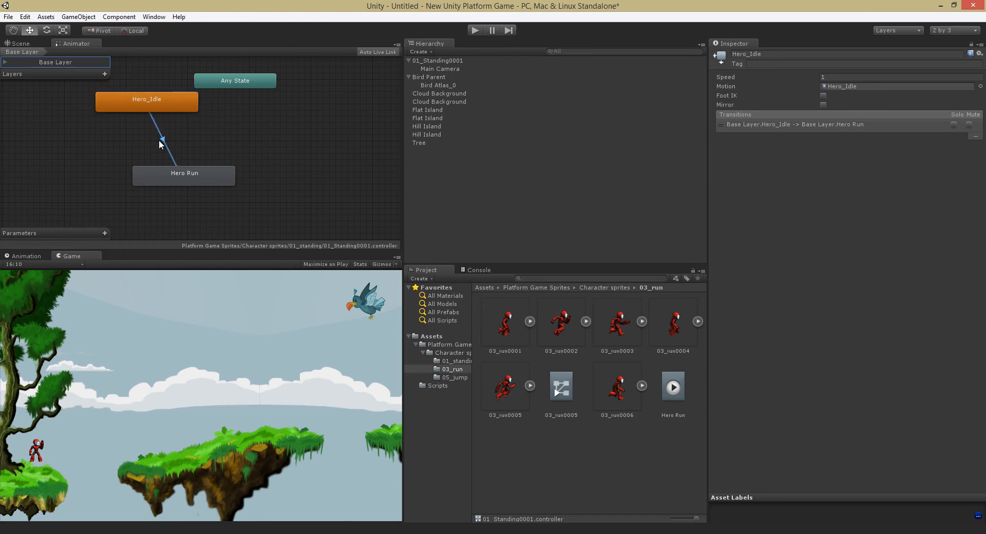
left_click(105, 233)
left_click(123, 280)
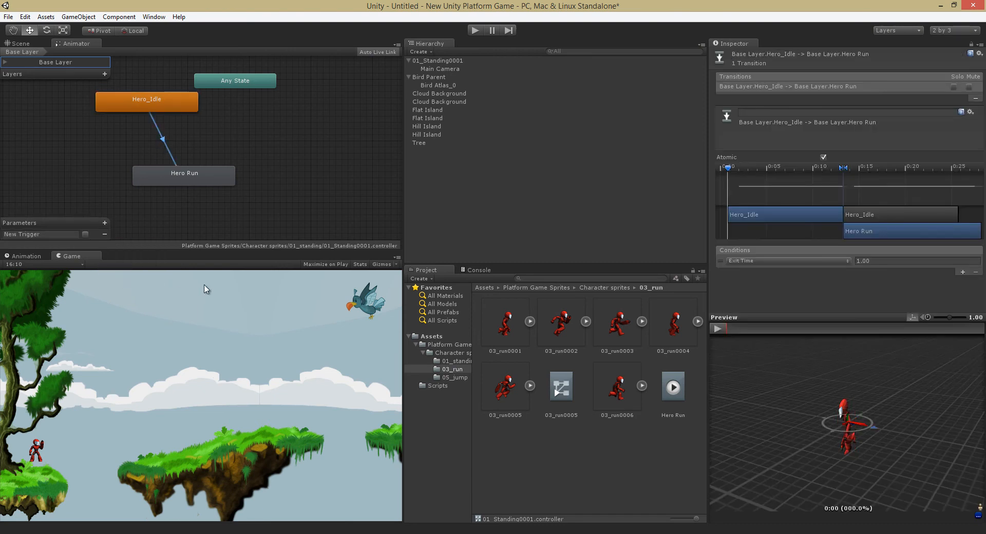
double_click(56, 235)
type("Start")
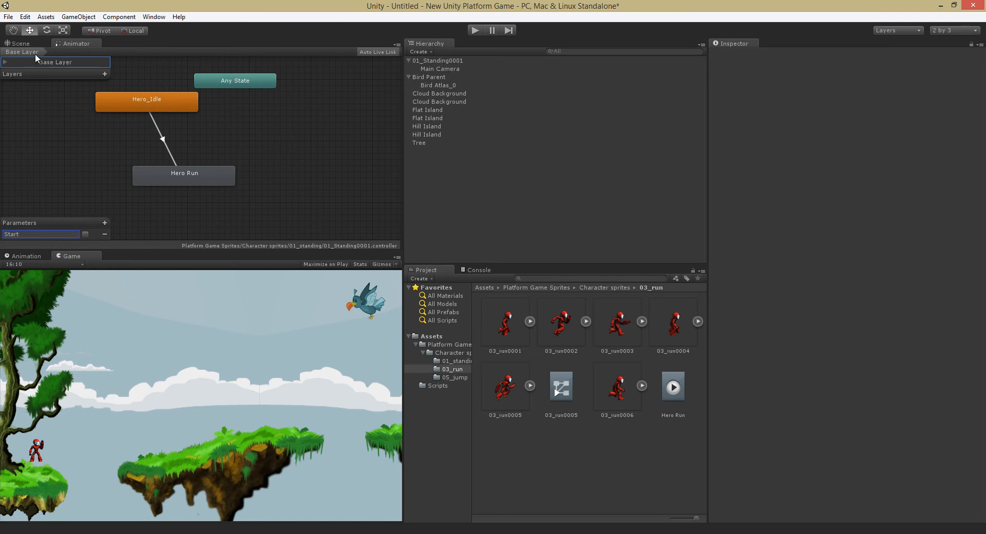
- Play-test the level, making the character run and jump across the islands to check the idle-to-run transition
left_click(25, 43)
left_click(474, 31)
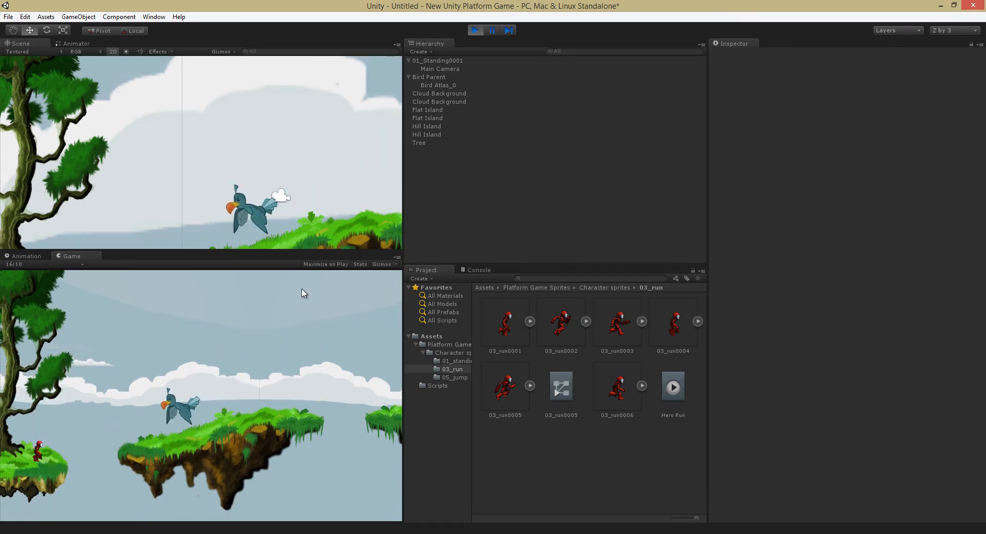
key("Right")
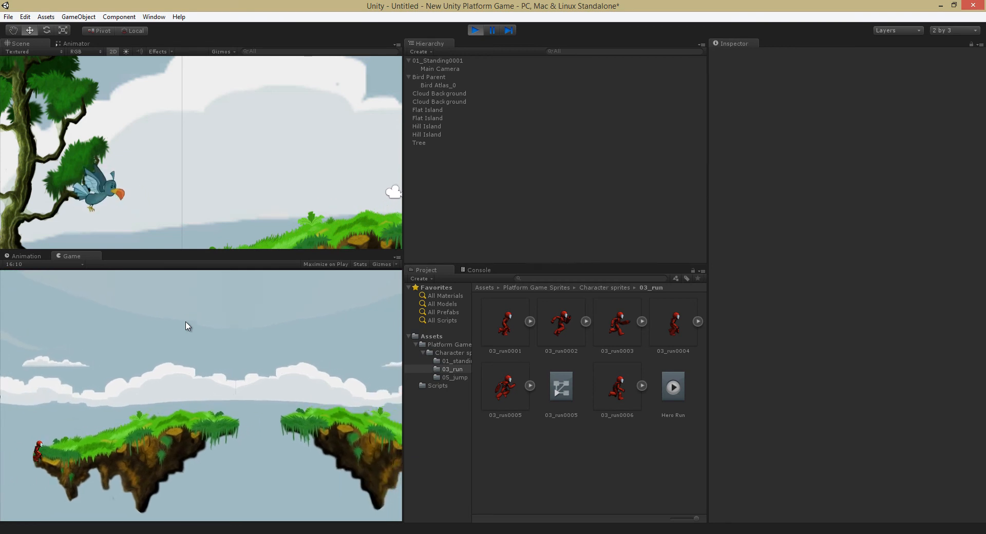
key("space")
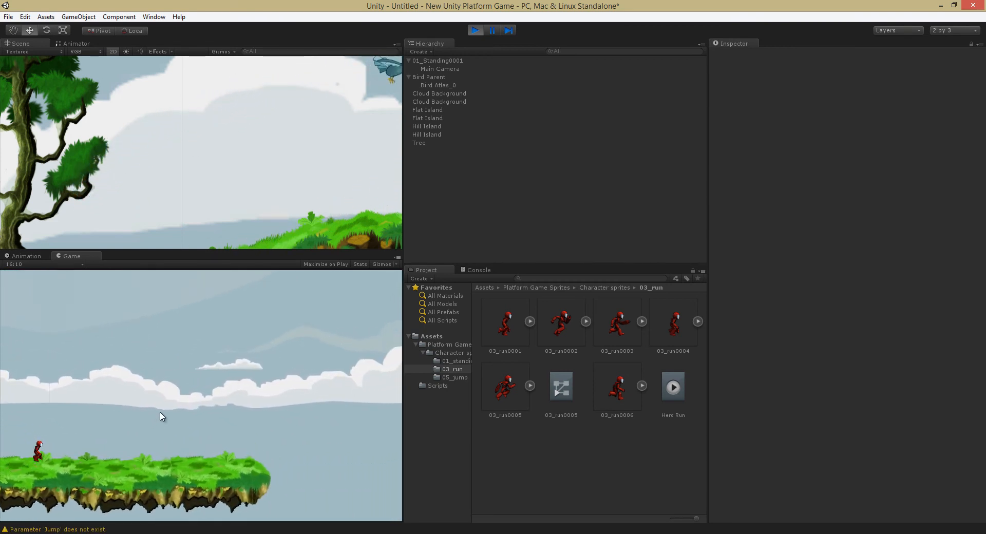
left_click(475, 30)
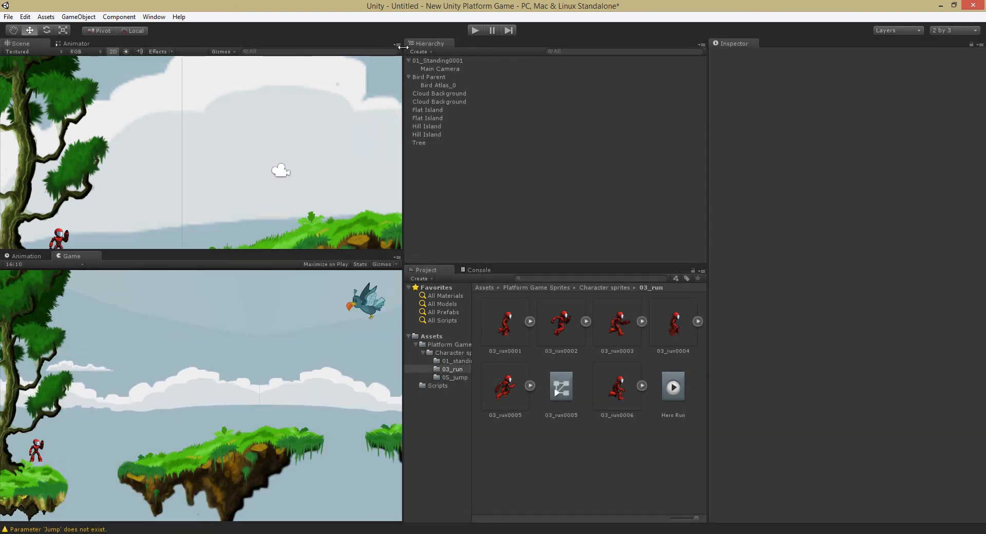
- Change the condition of the Hero_Idle to Hero Run transition from Exit Time to Start, and return to the Scene view
left_click(75, 44)
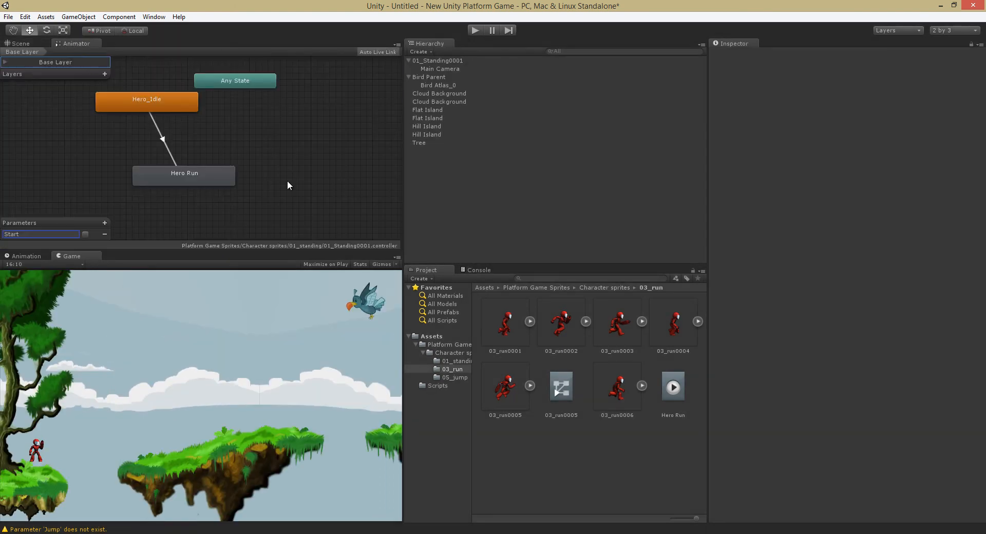
left_click(165, 145)
left_click(785, 260)
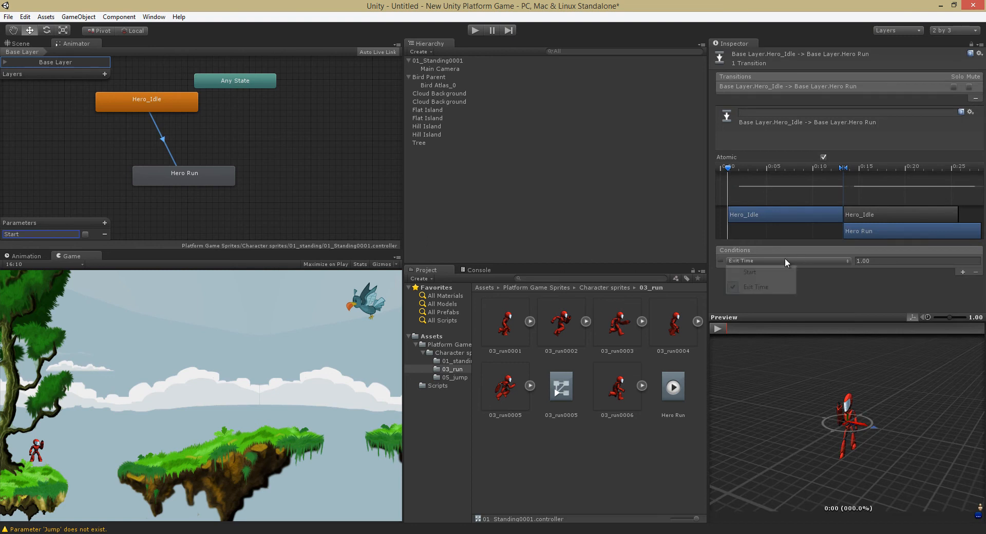
left_click(755, 272)
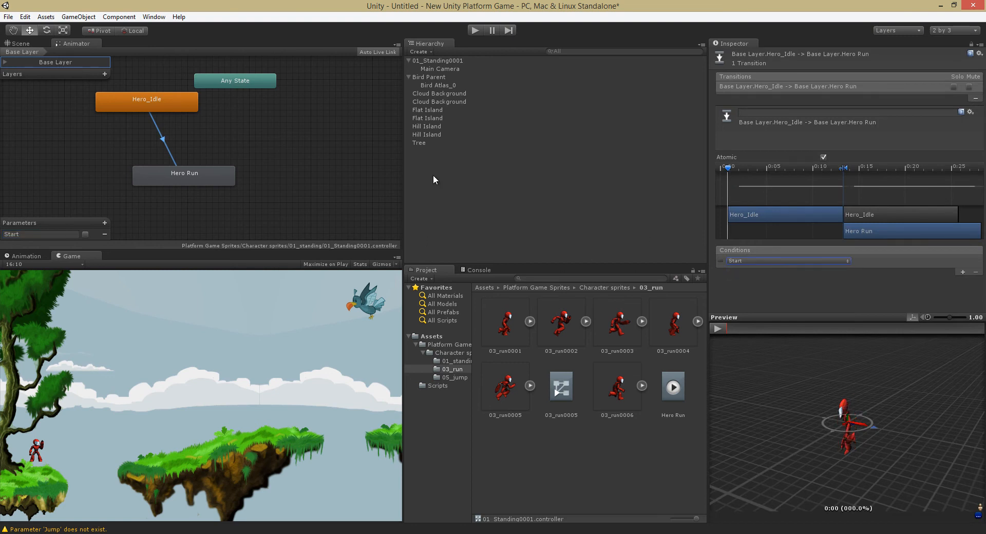
left_click(22, 44)
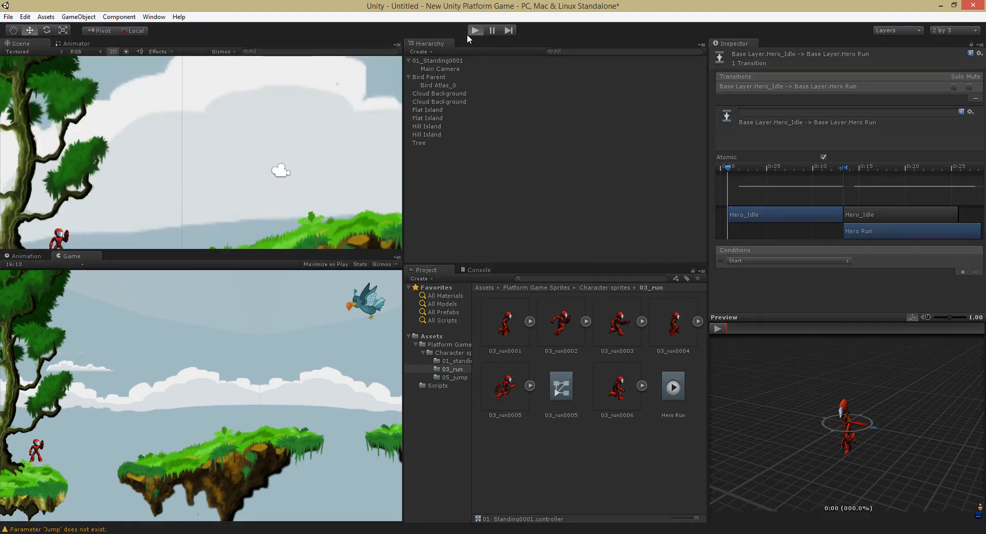
- Play-test the level with the Animator graph showing, making the character run and jump to check the trigger-driven switch to Hero Run
left_click(474, 31)
left_click(74, 43)
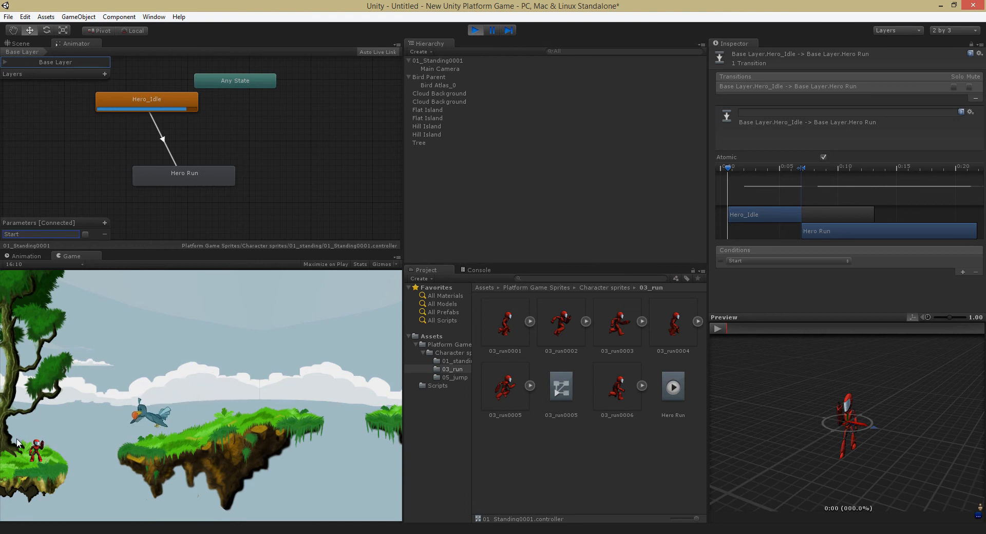
left_click(70, 443)
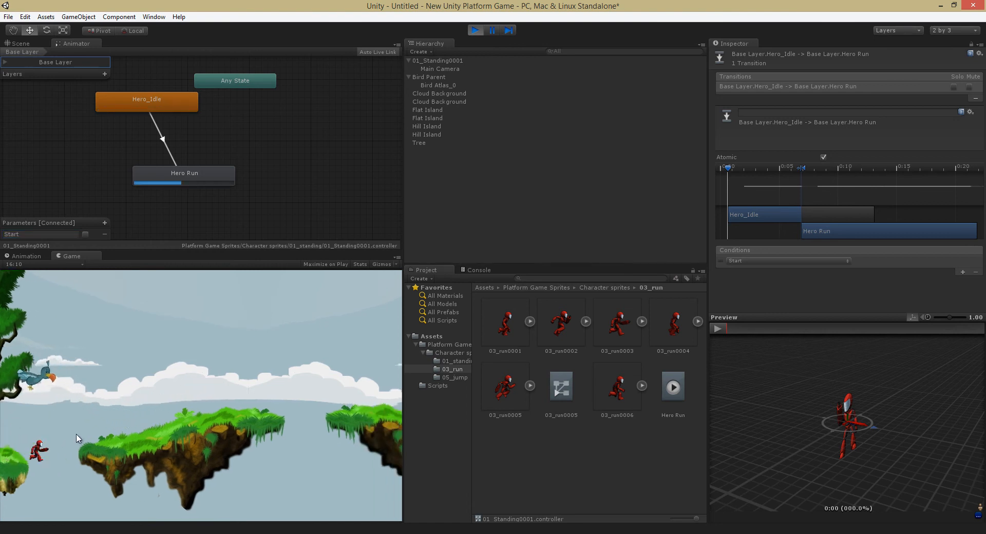
left_click(78, 443)
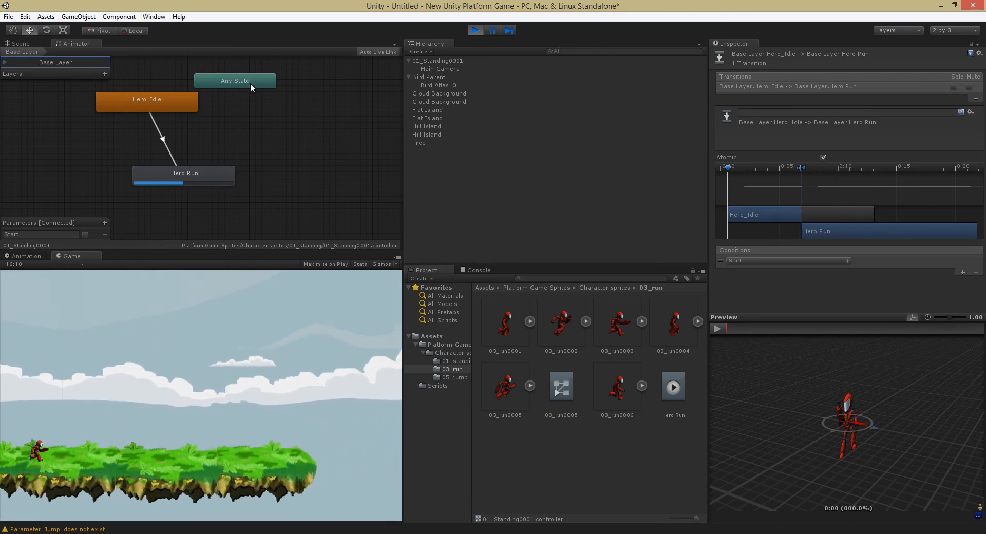
left_click(476, 30)
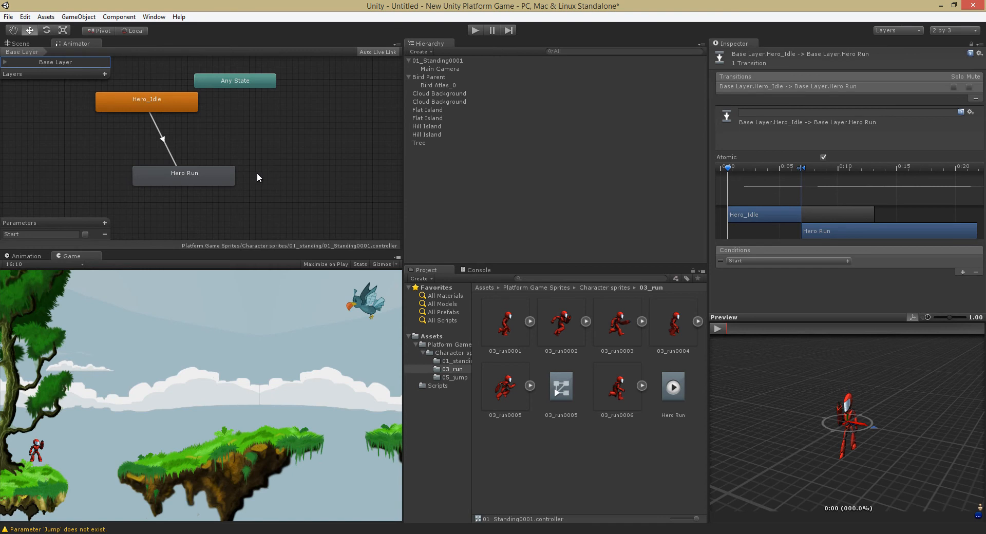
- Create an animation named Hero Jump from the ten 05_jump sprites and delete the temporary 05_jump0002 object it places in the scene
left_click(454, 377)
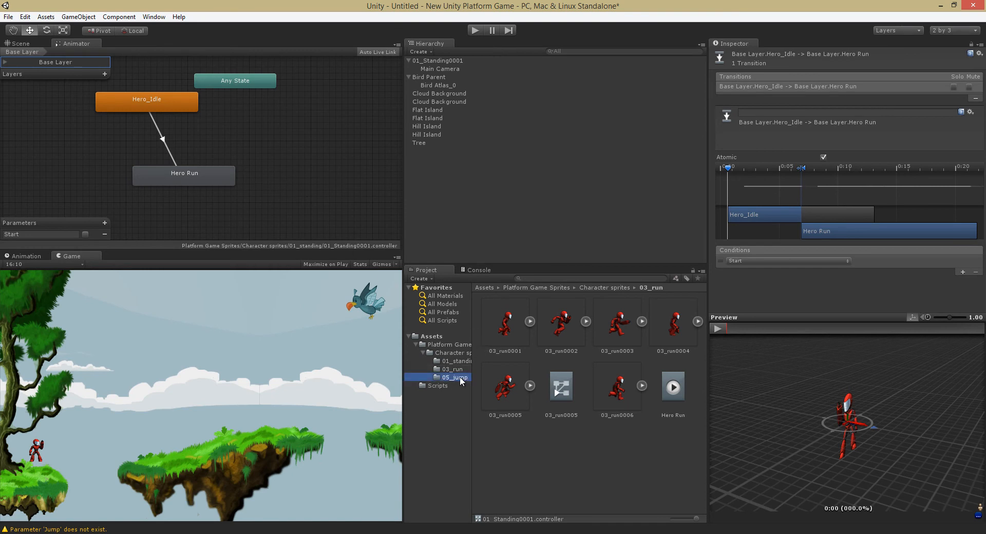
left_click(506, 329)
left_click(565, 475, "shift")
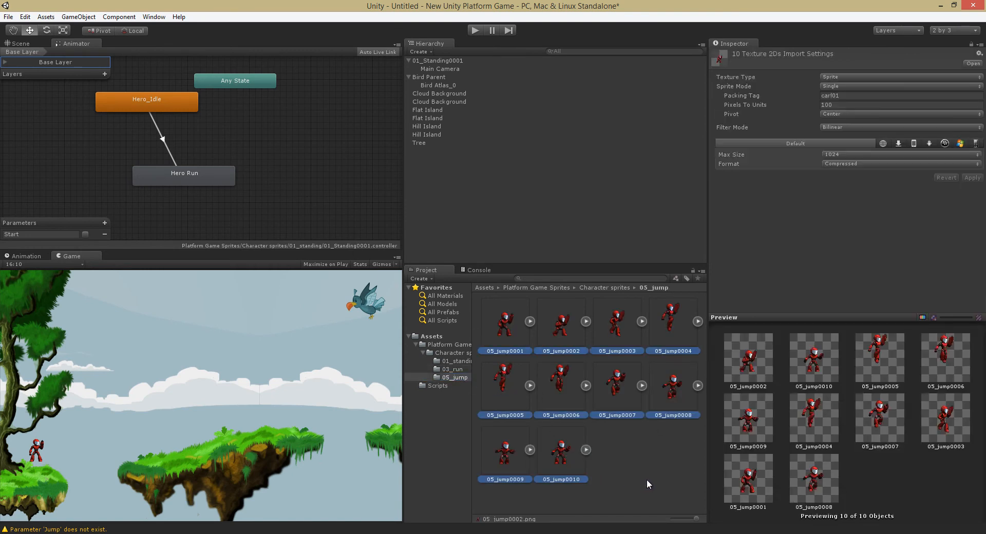
left_click(30, 45)
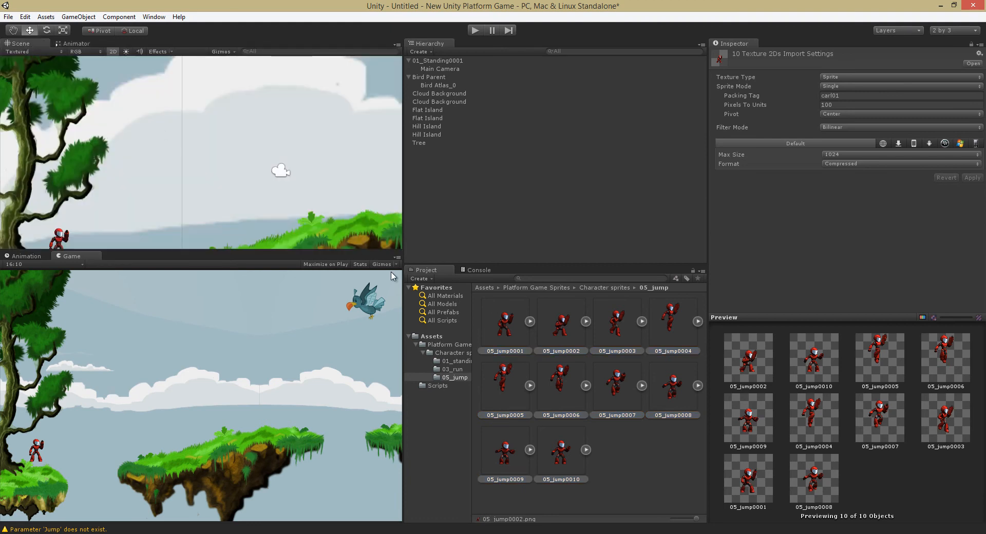
left_click_drag(172, 155, 174, 156)
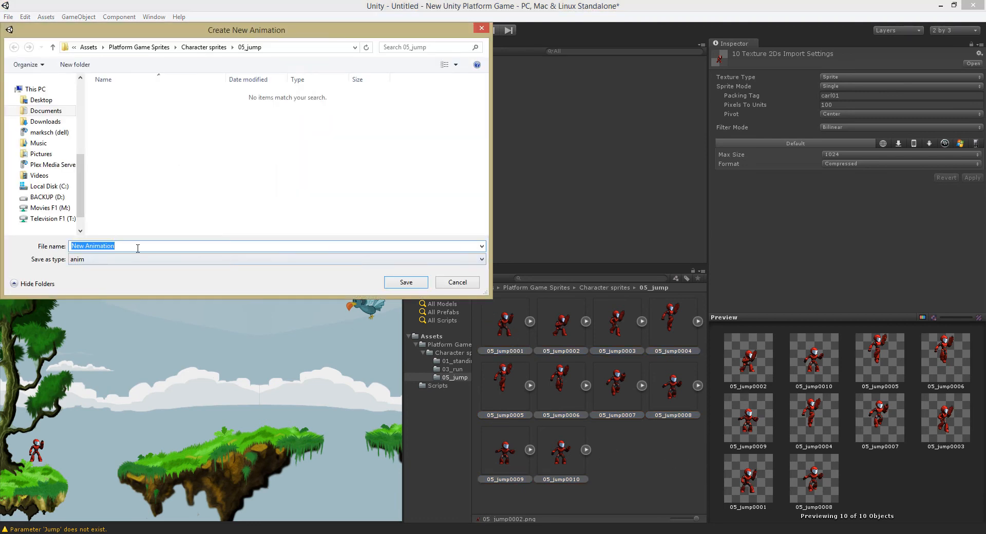
type("Hero Jump")
key("Return")
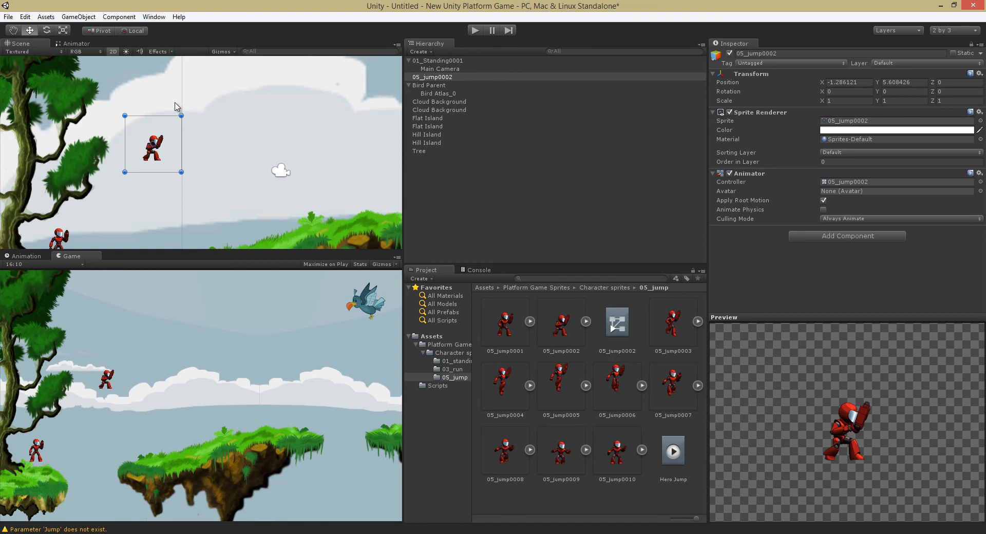
key("Delete")
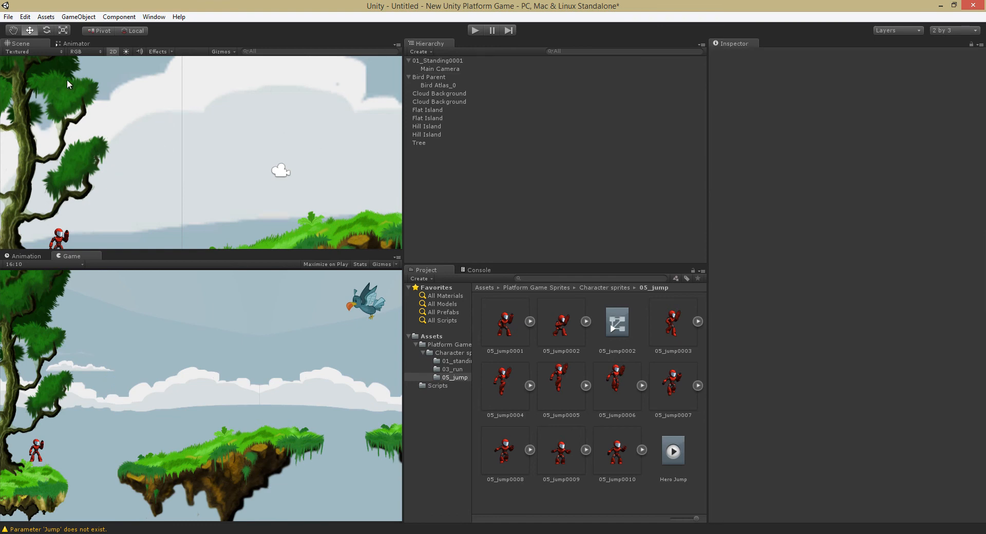
- Add the Hero Jump animation as a state in the Animator graph of the 01_Standing0001 character
left_click(437, 60)
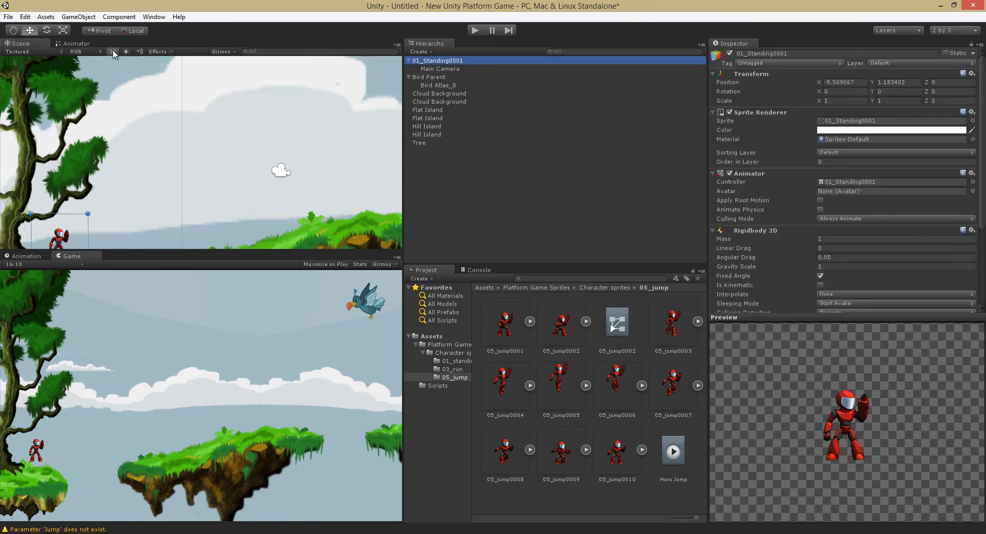
left_click(83, 44)
left_click_drag(673, 450, 288, 118)
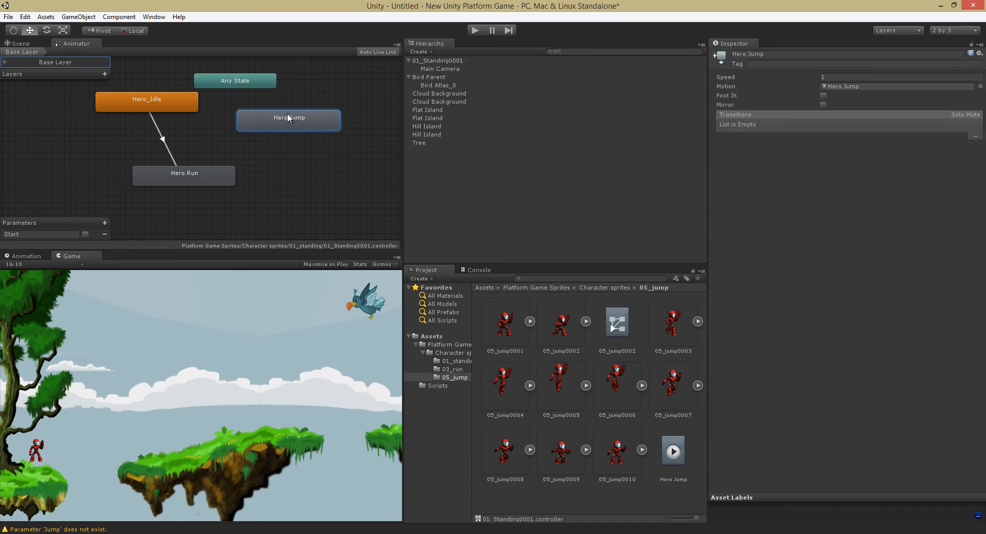
- Make transitions in both directions between the Hero Run and Hero Jump states
left_click(197, 181)
right_click(194, 180)
left_click(248, 188)
left_click(297, 122)
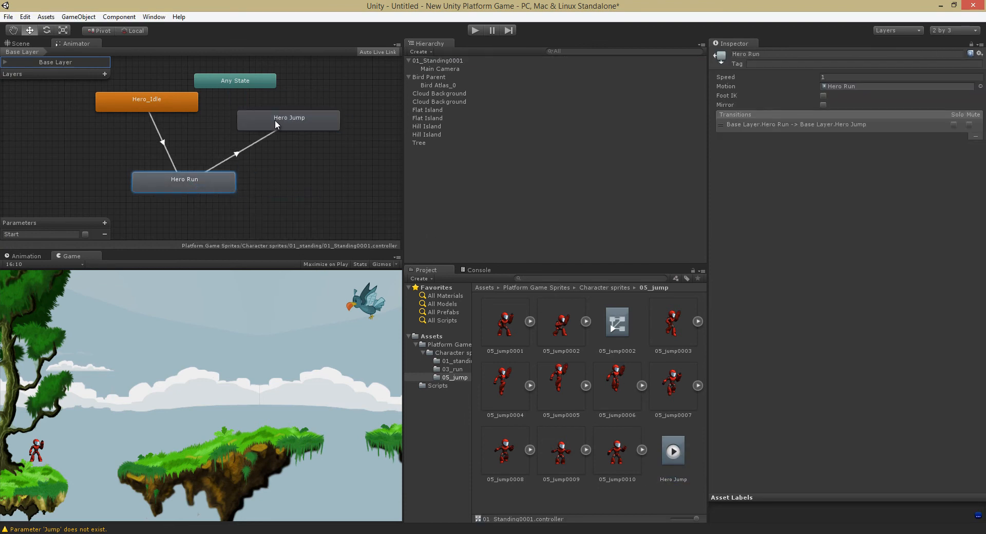
right_click(303, 123)
left_click(323, 127)
left_click(216, 177)
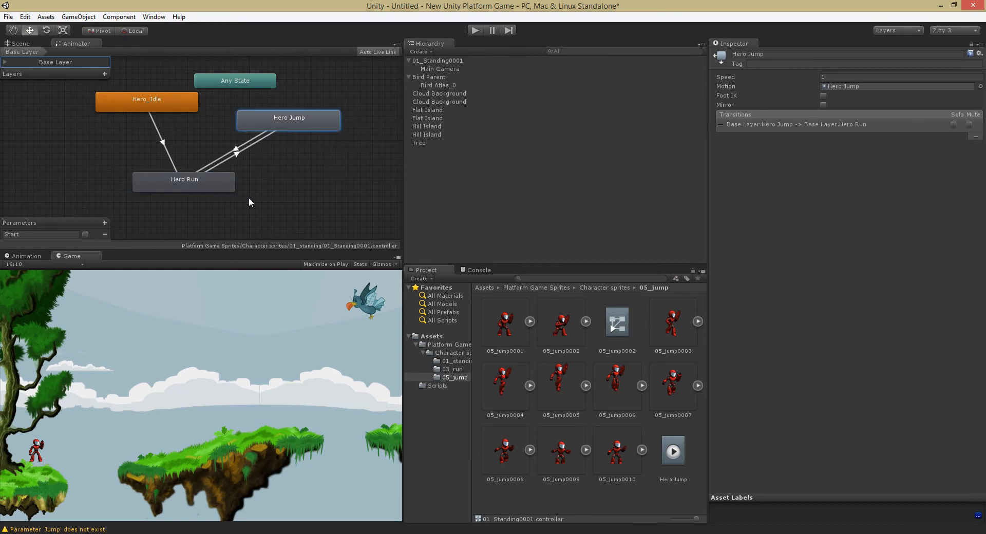
- Add a Trigger parameter named Jump and set it as the condition of the Hero Run to Hero Jump transition
left_click(237, 154)
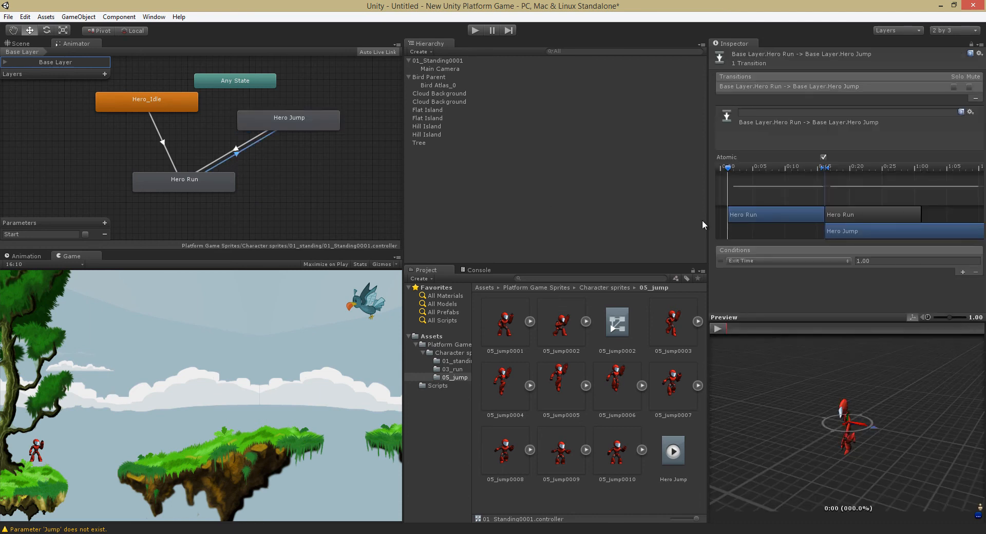
left_click(104, 223)
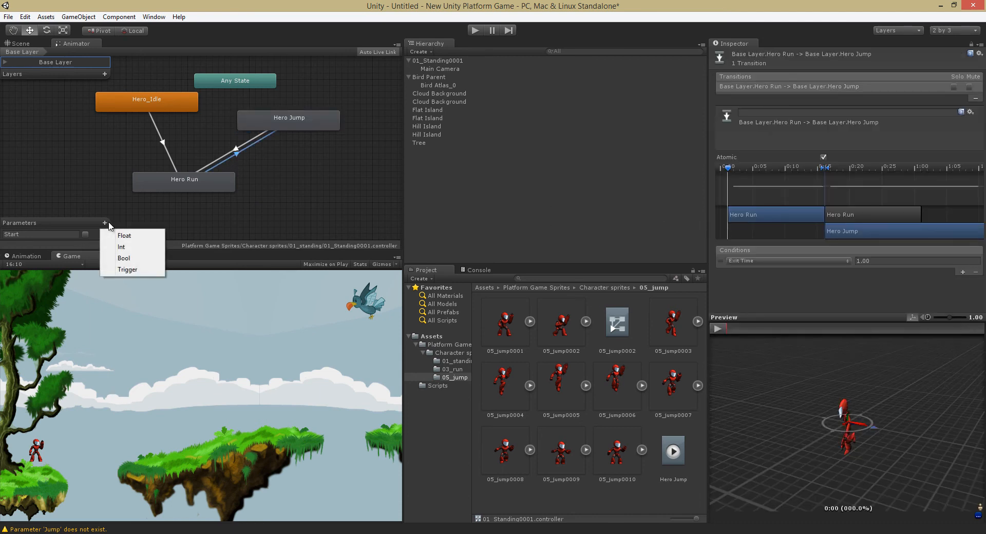
left_click(130, 269)
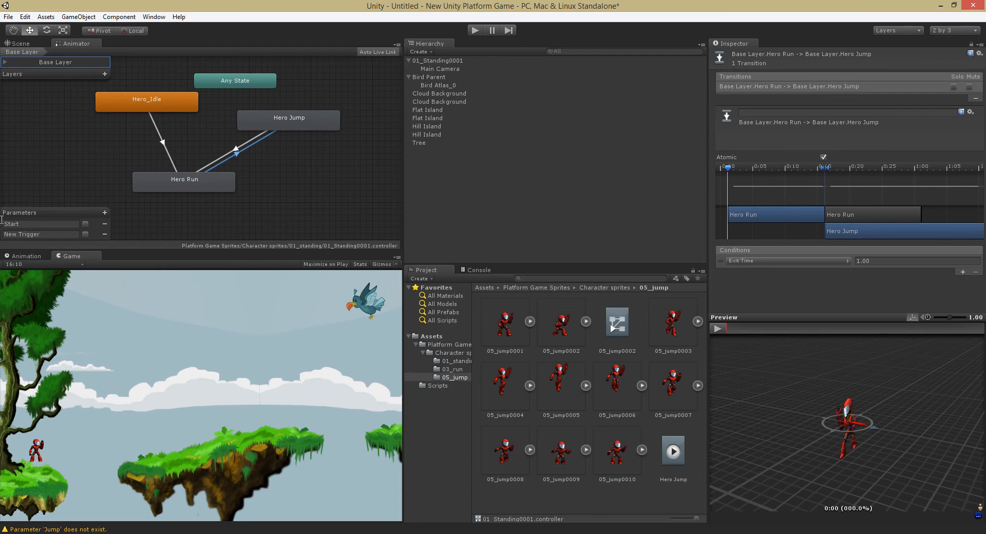
double_click(50, 235)
type("Jump")
left_click(771, 261)
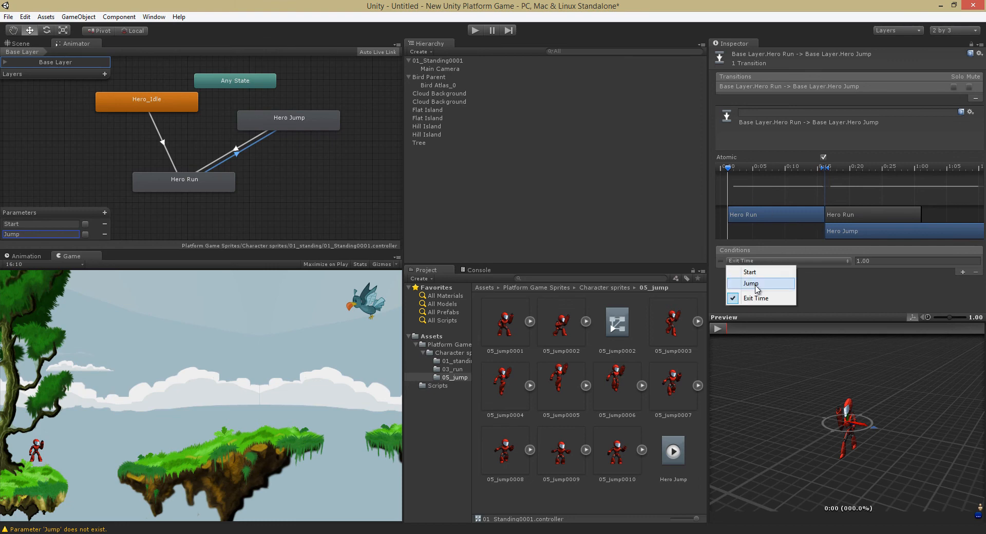
left_click(759, 276)
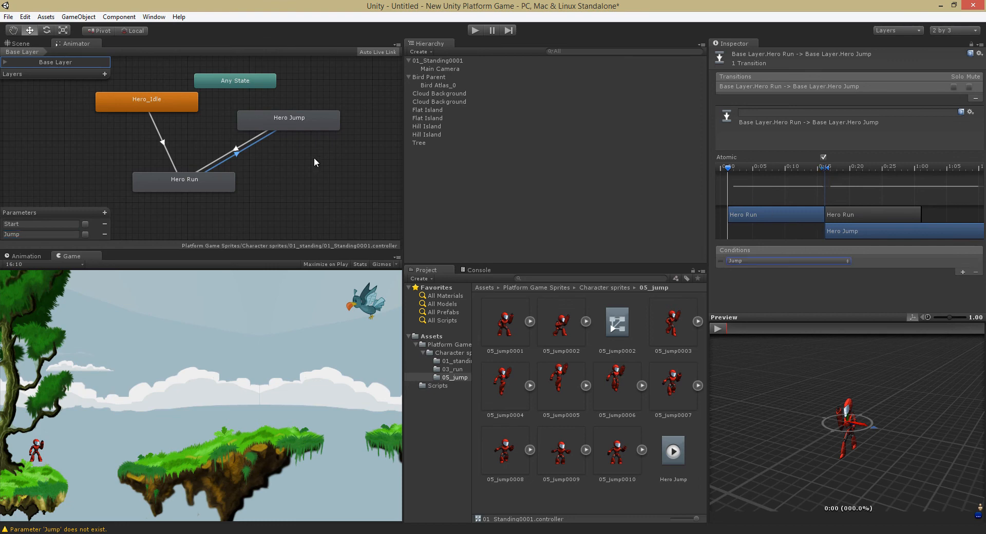
- Play-test the level, making the character jump repeatedly across the islands to check the run and jump transitions, and stop the game
left_click(14, 44)
left_click(72, 45)
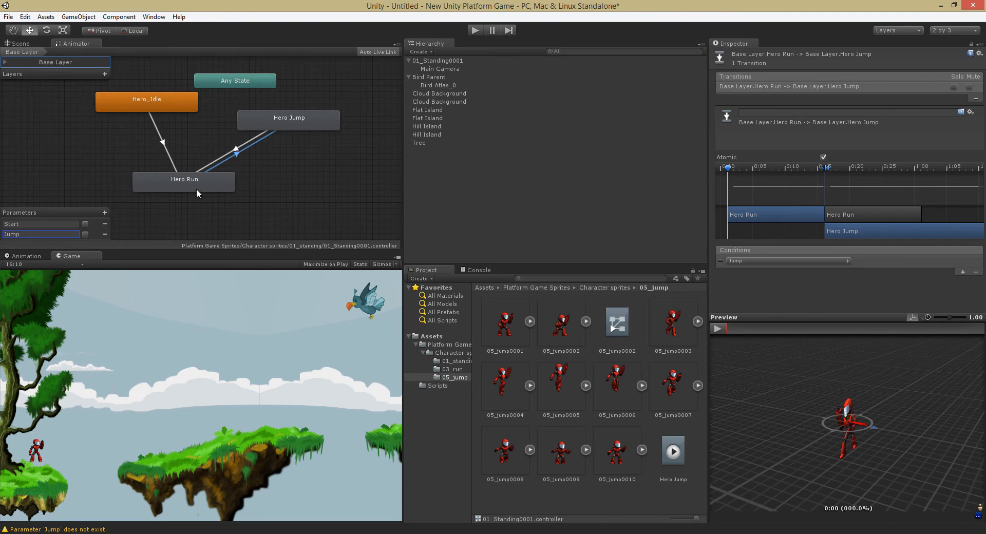
left_click(475, 30)
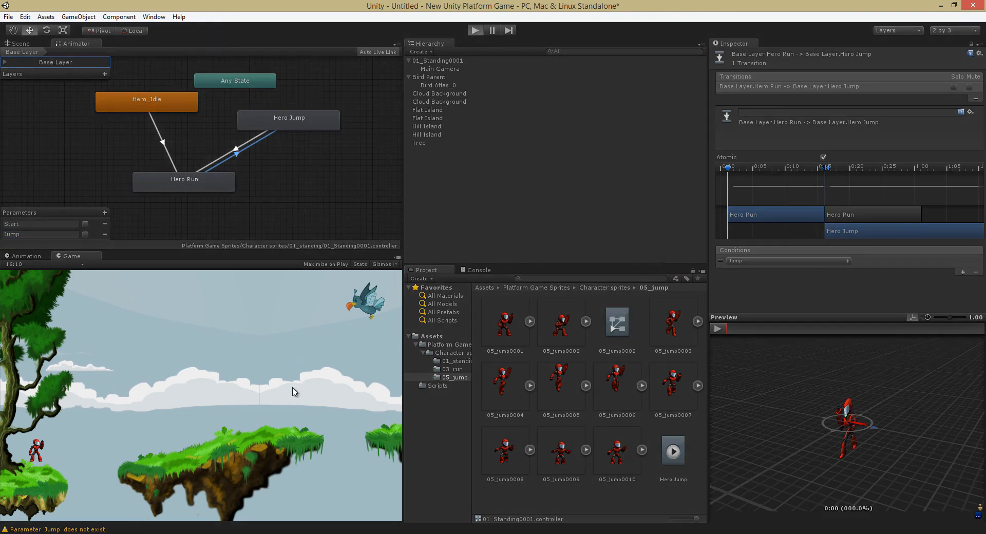
left_click(238, 390)
left_click(240, 383)
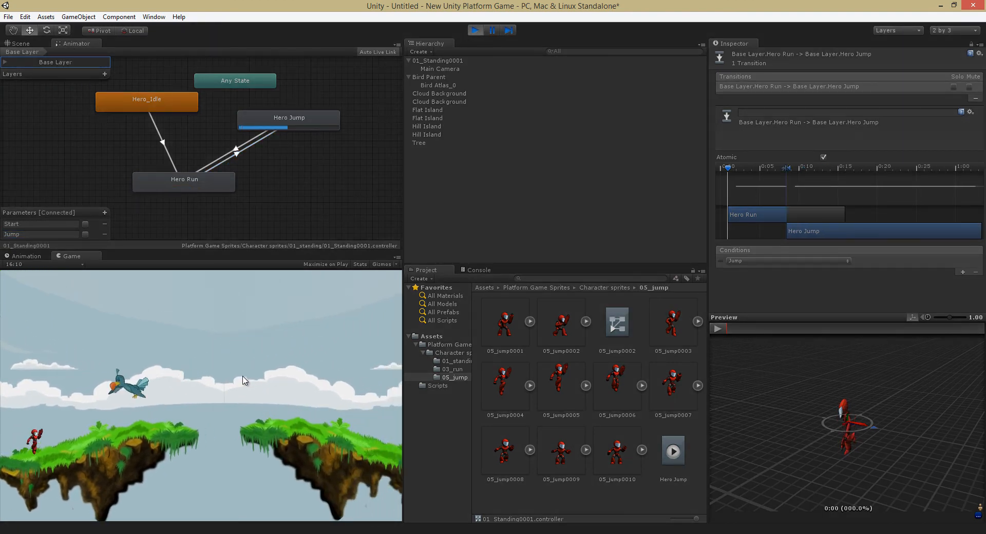
left_click(173, 411)
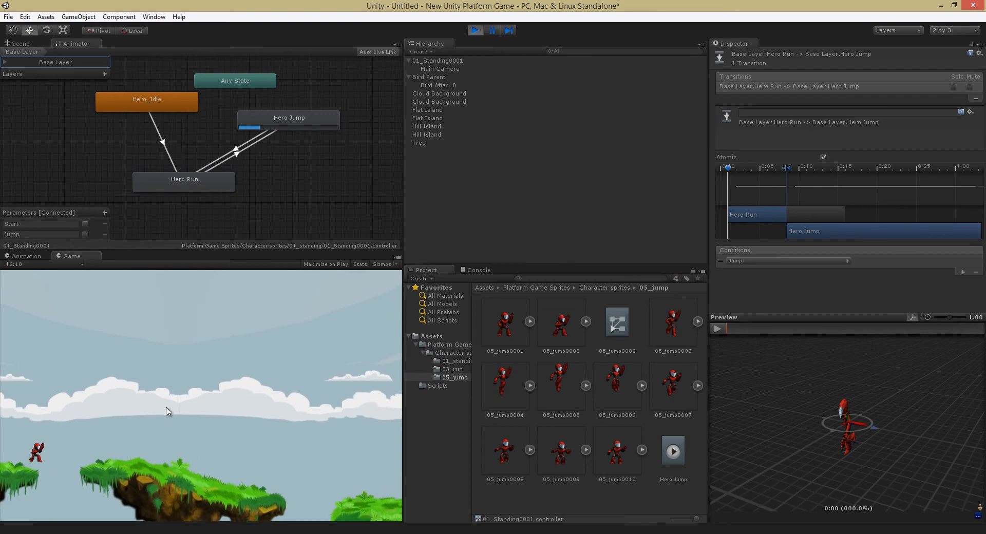
left_click(160, 435)
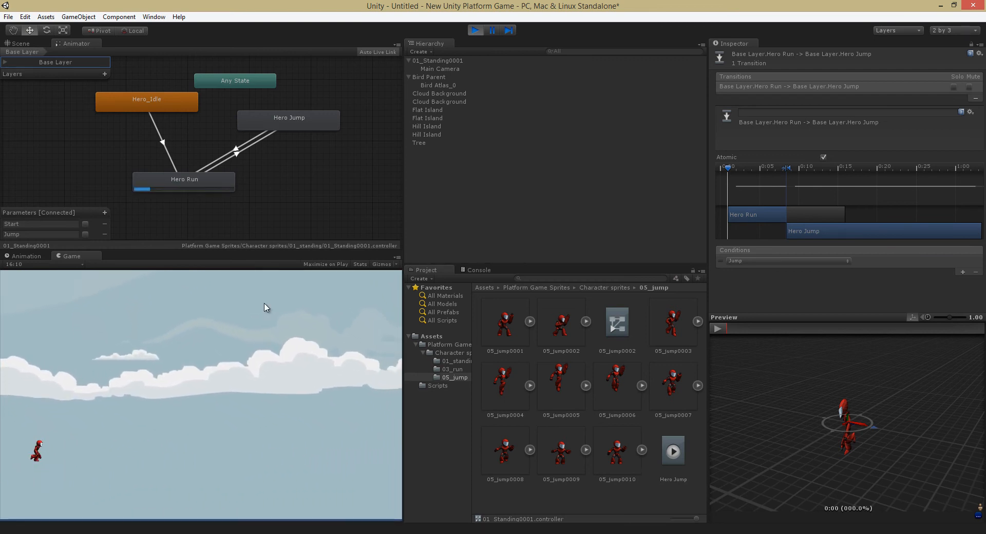
left_click(475, 31)
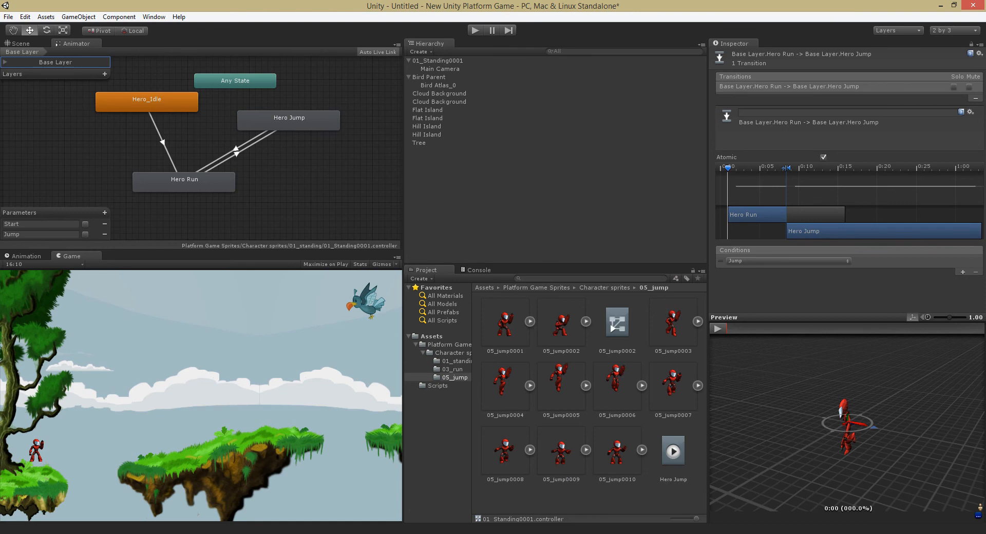
- Open the character's Characterfinal script in MonoDevelop and declare a public float variable herovelocity with the value 7 below gamestarted
left_click(436, 61)
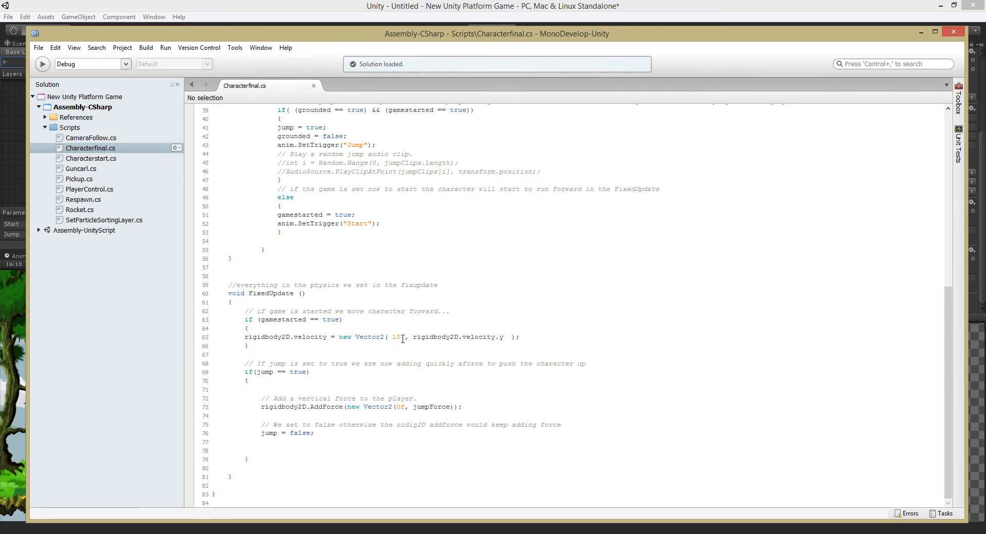
scroll(359, 198, "up", 8)
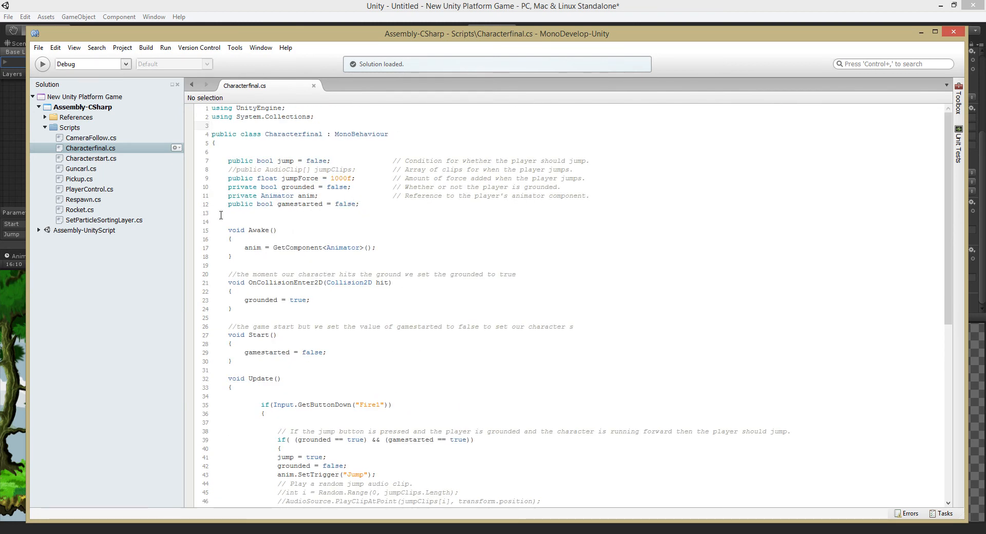
left_click(221, 214)
type("pub")
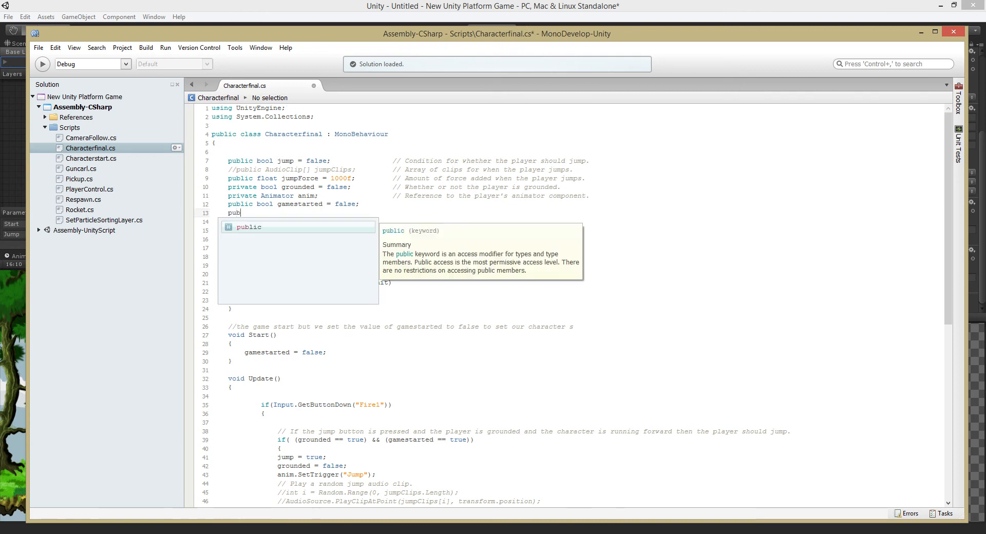
type("lic")
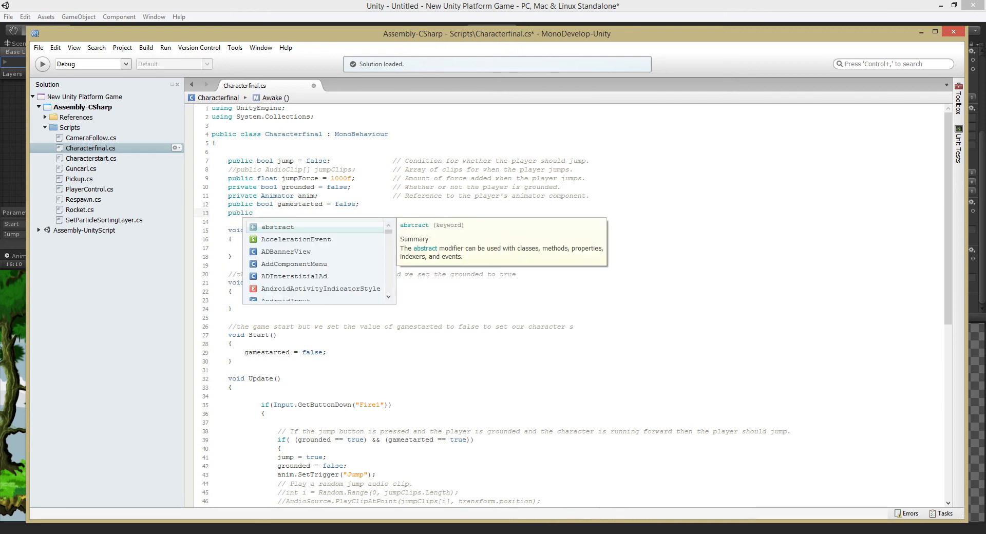
type(" float")
key("Return")
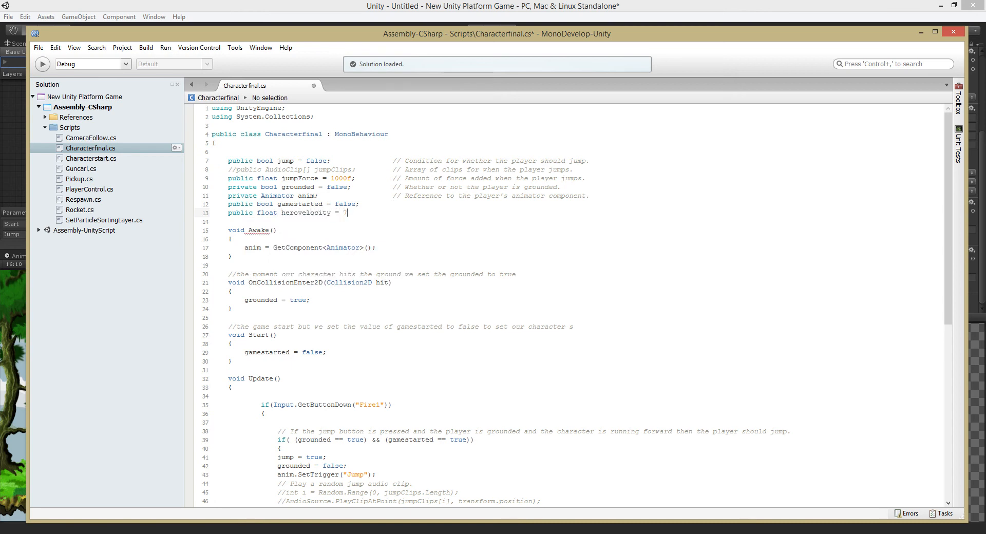
type(";")
- In the script's FixedUpdate method, replace the fixed horizontal value in the rigidbody2D.velocity Vector2 with herovelocity
scroll(449, 231, "down", 12)
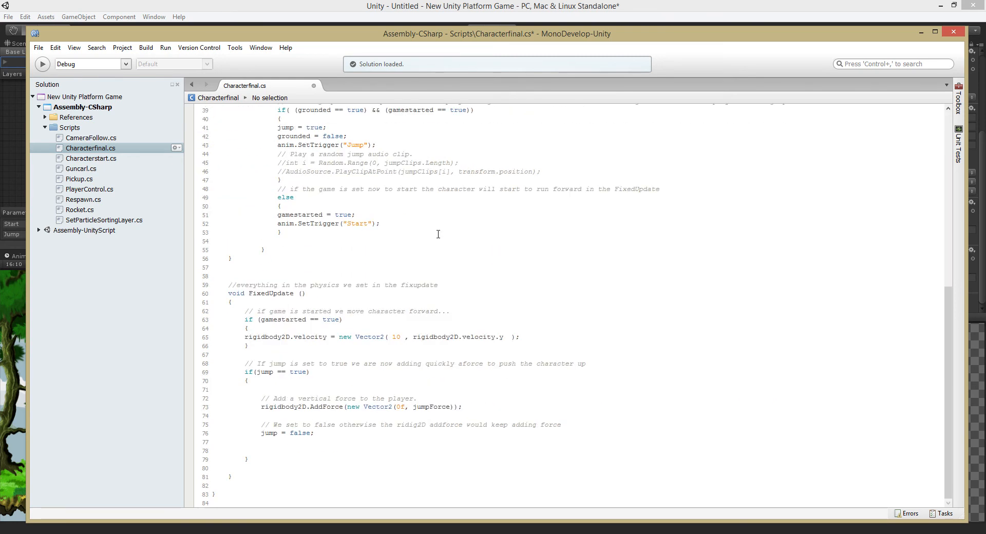
left_click(400, 338)
key("BackSpace")
key("BackSpace")
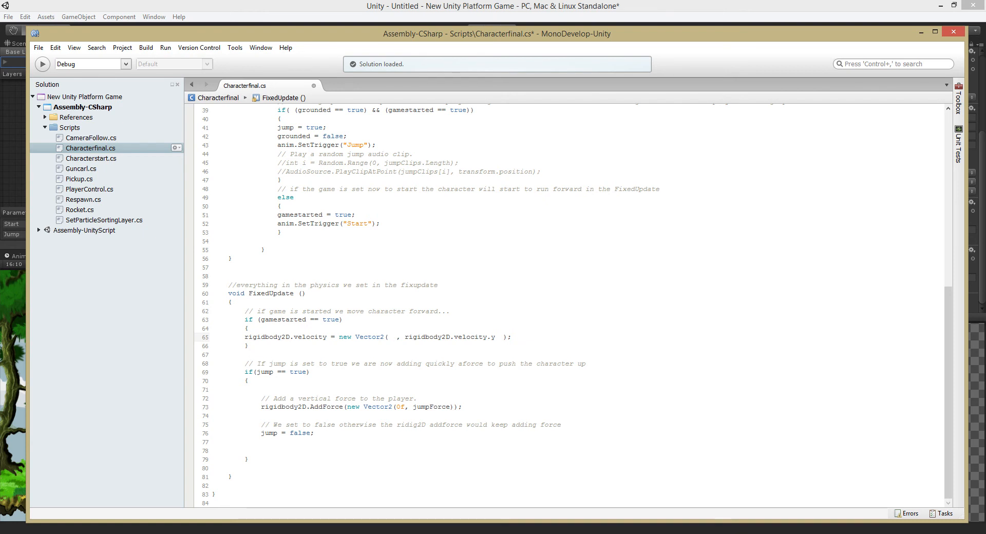
type("hero")
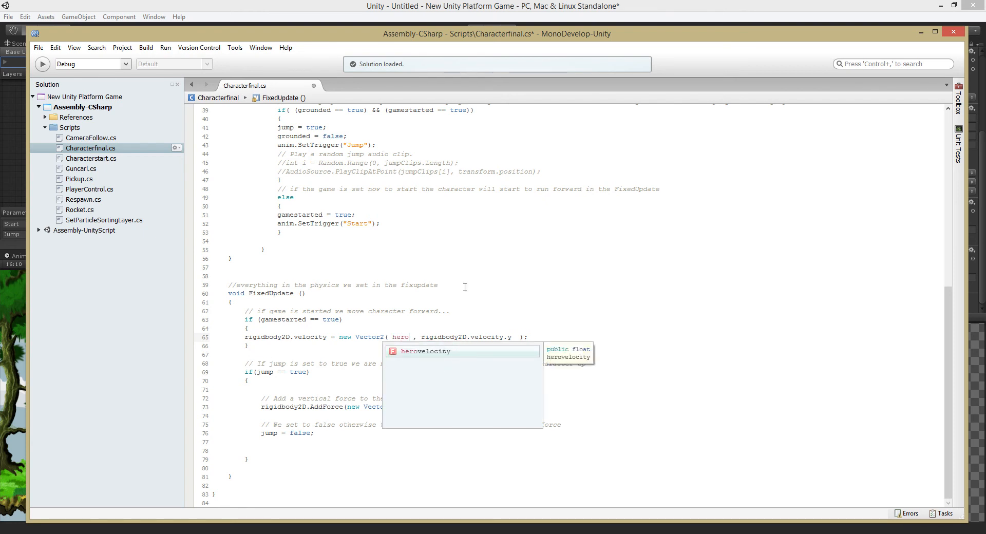
left_click(419, 354)
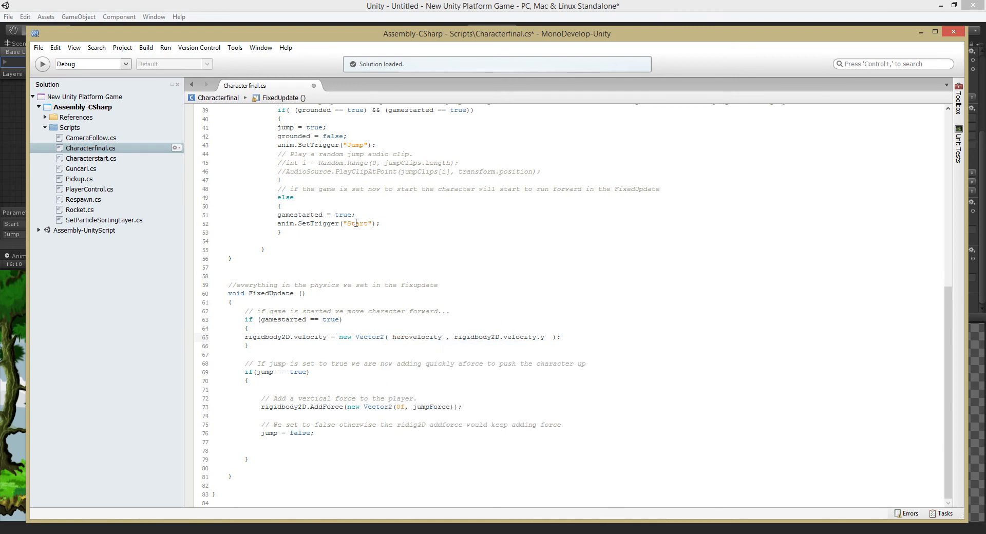
- Save the Characterfinal script and return to Unity
left_click(38, 48)
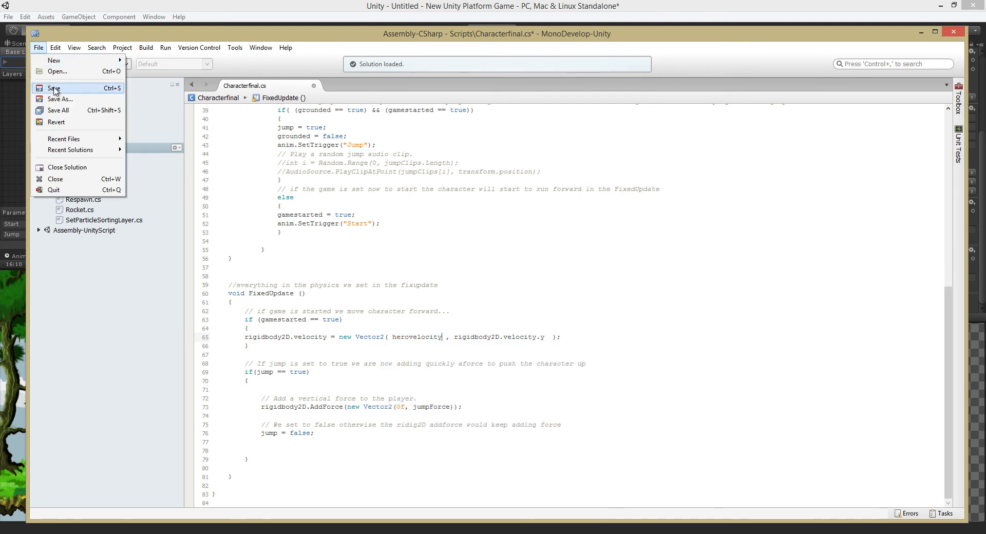
left_click(53, 88)
left_click(921, 32)
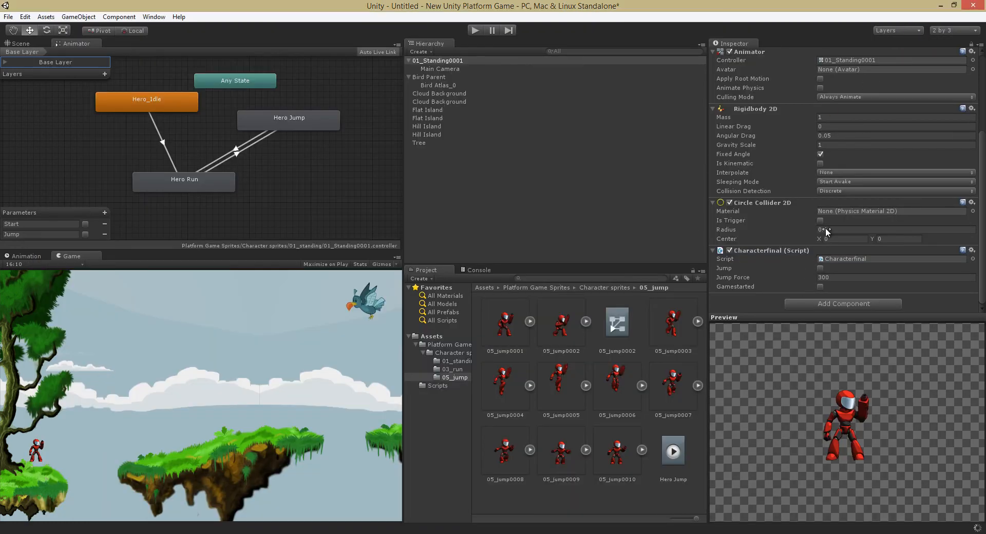
- Set the character's Herovelocity to 3, play-test its running speed, and stop the game
scroll(782, 294, "down", 1)
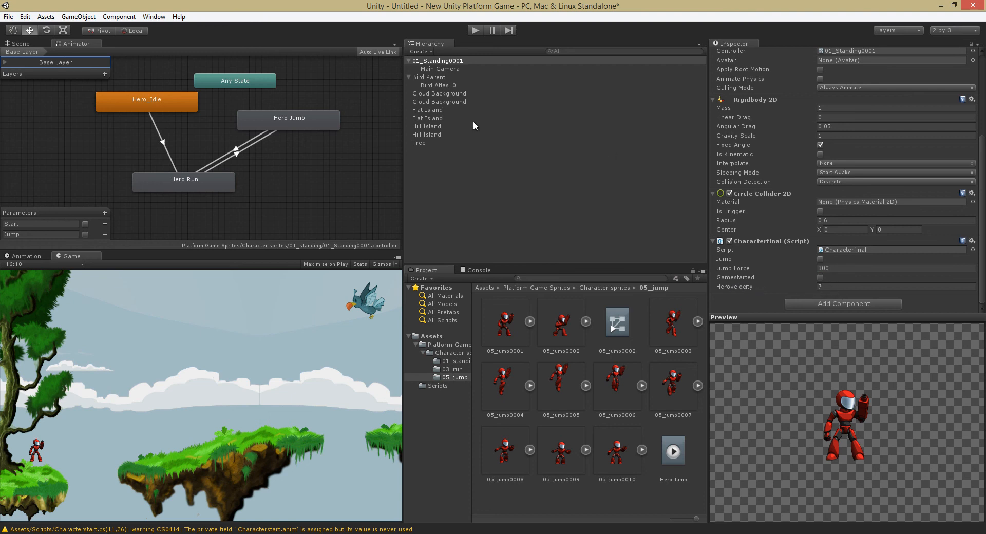
left_click(822, 288)
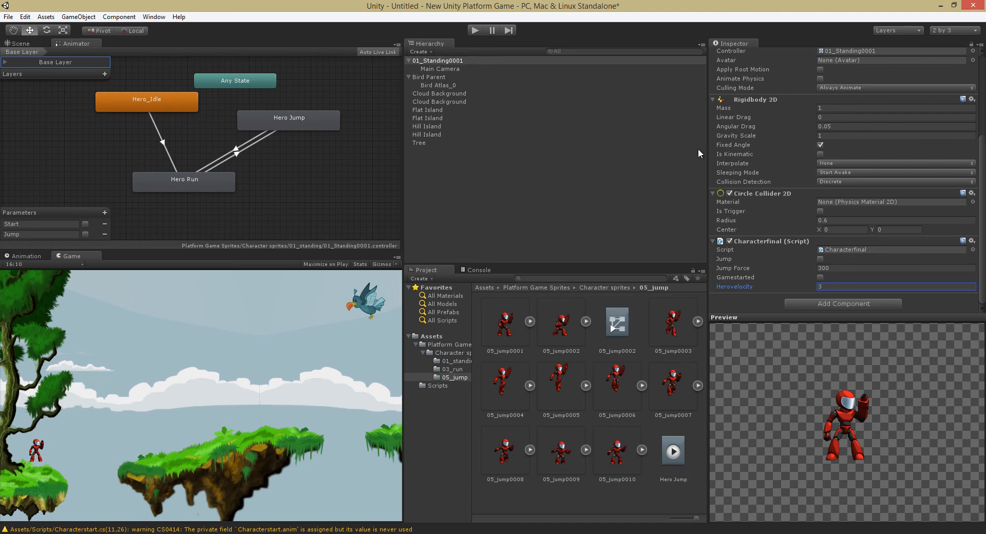
left_click(475, 30)
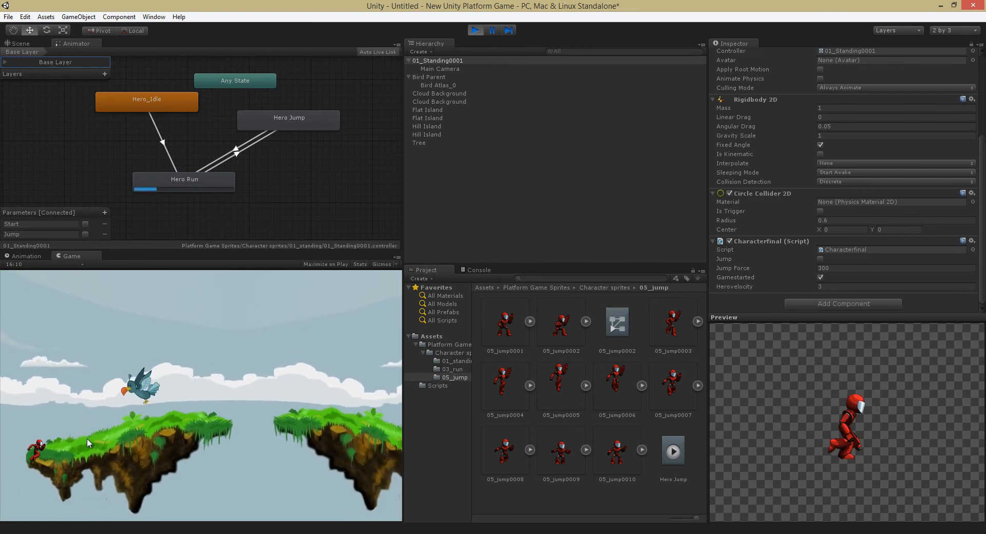
left_click(473, 31)
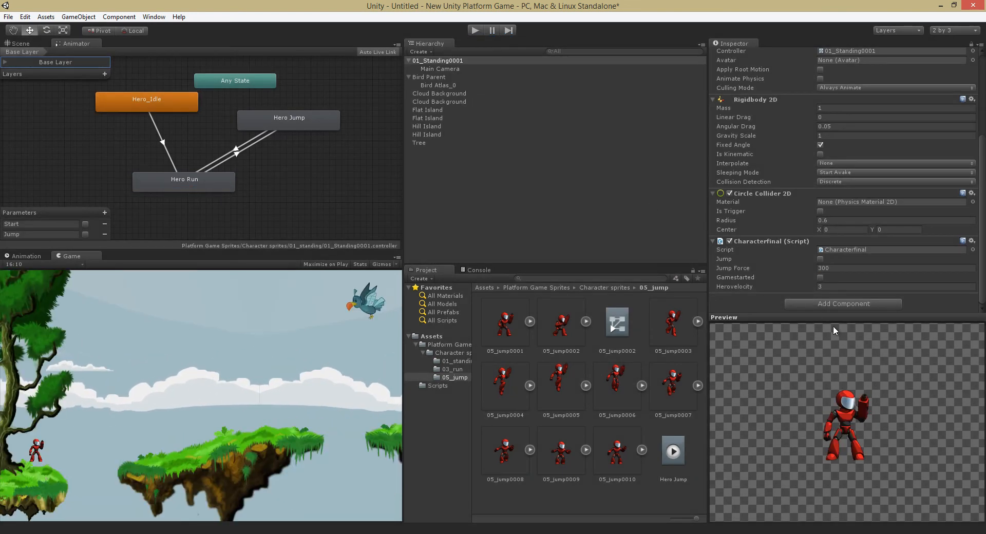
- Set the character's Herovelocity to 5, play-test running and jumping across the islands, and stop the game
left_click(831, 286)
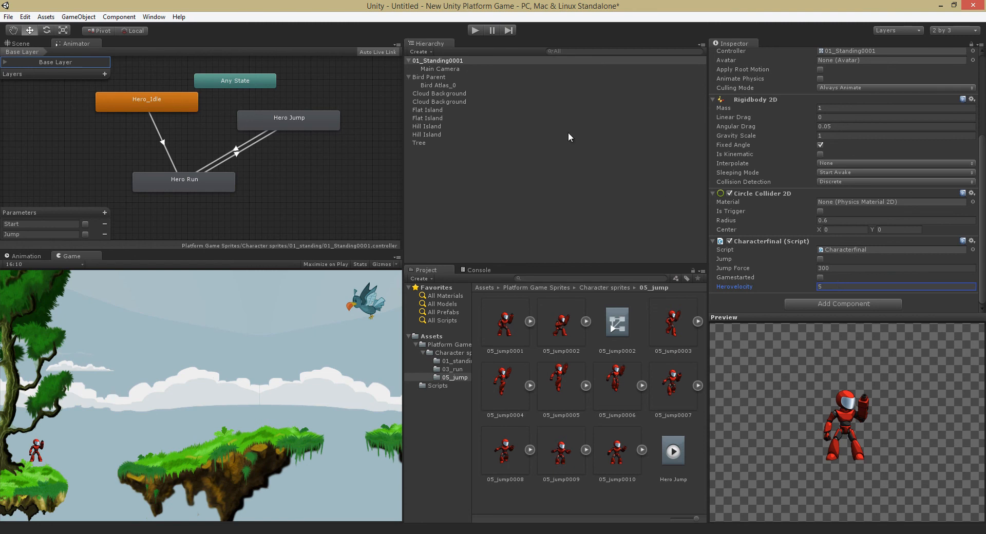
left_click(474, 31)
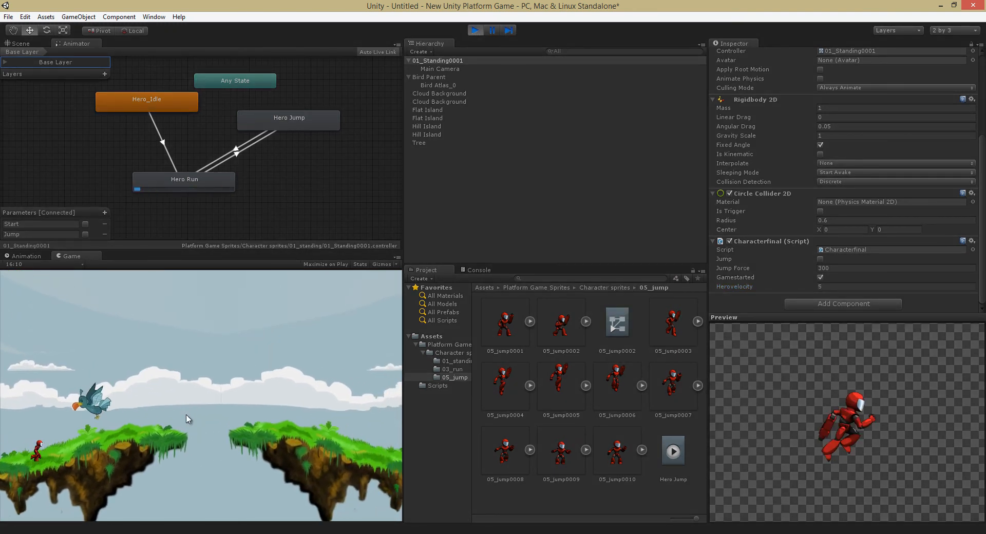
left_click(109, 412)
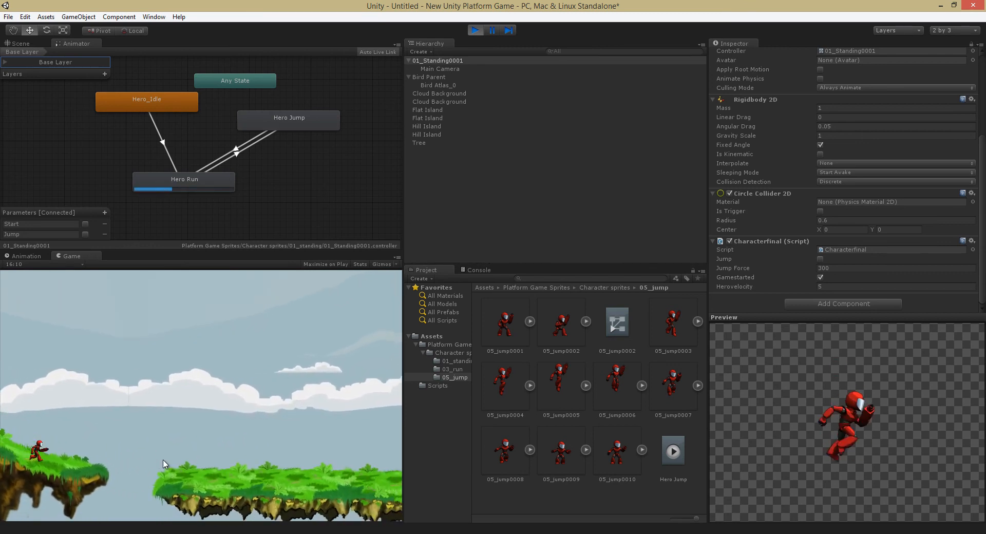
left_click(126, 414)
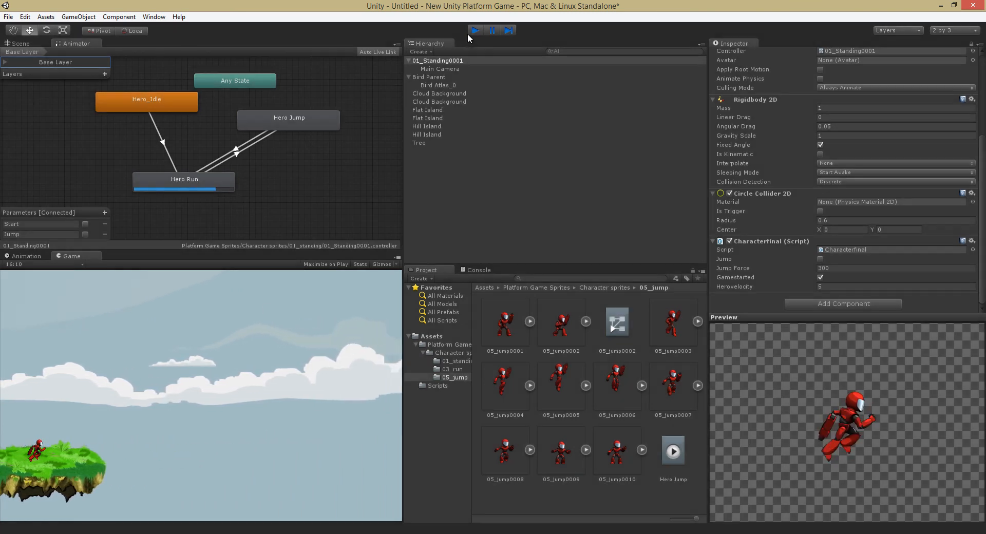
left_click(474, 31)
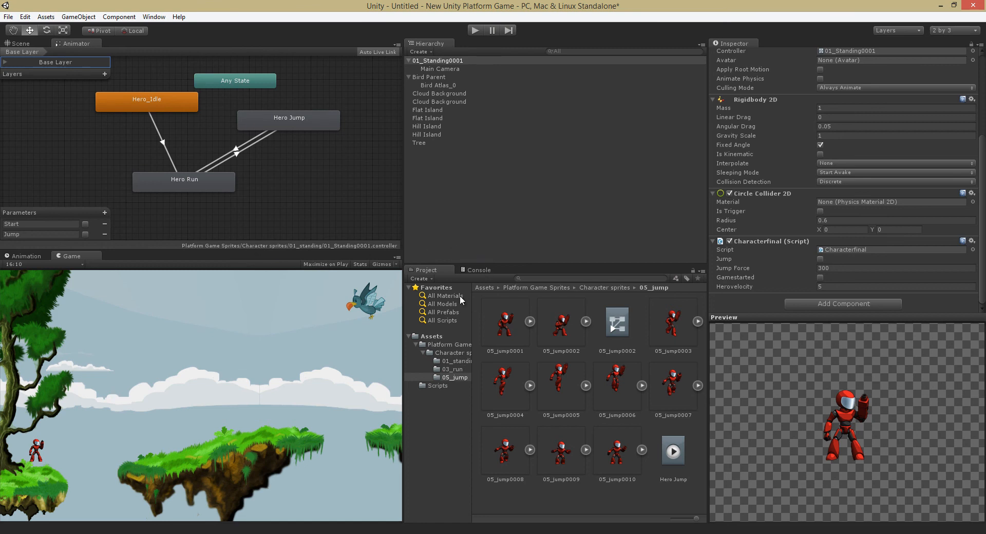
- Import the Sparkles package found in the Platform Game Sprites folder
left_click(432, 336)
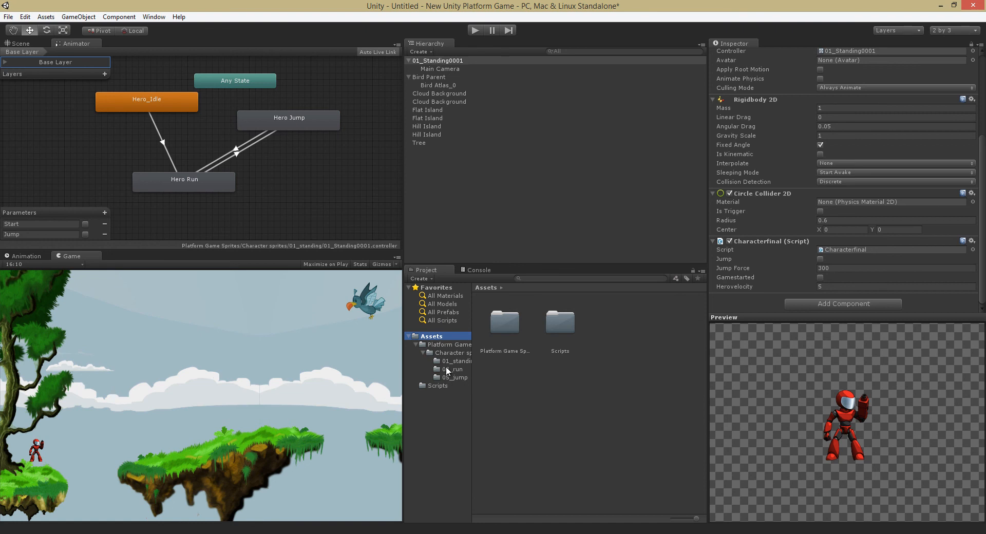
left_click(445, 344)
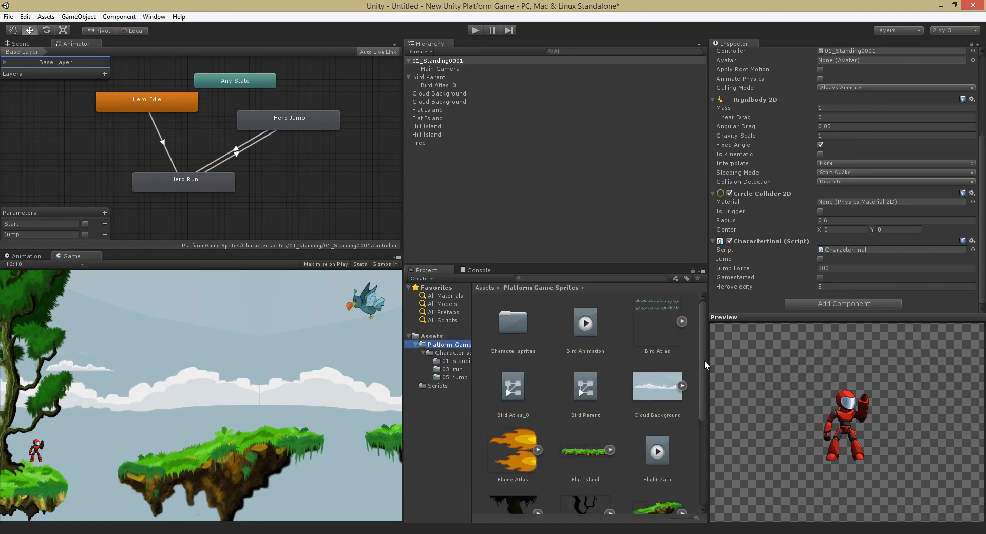
left_click_drag(704, 359, 703, 460)
double_click(658, 413)
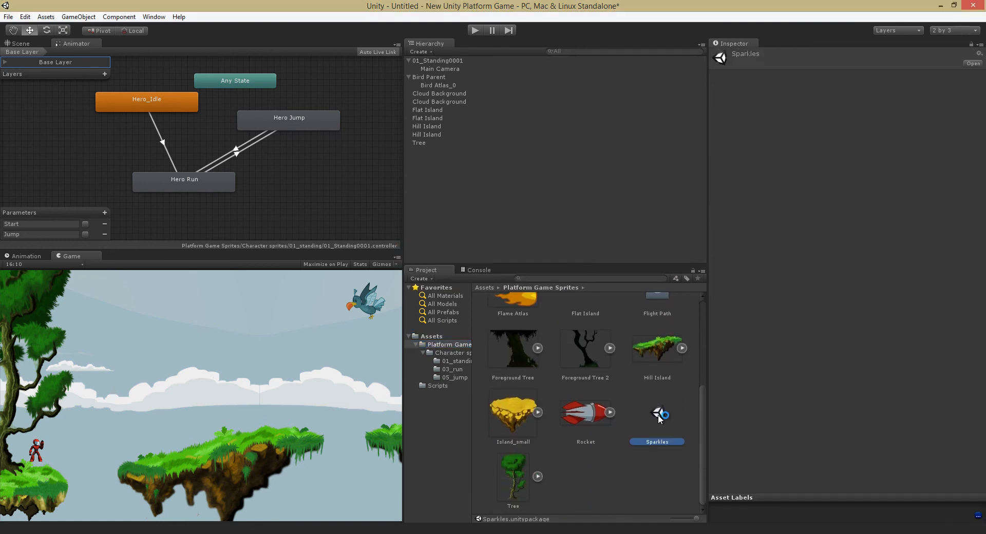
left_click(220, 186)
- Place the Sparkler prefab from Assets in the scene above the last flat island, at about X 46.3, Y 2.07
left_click(430, 337)
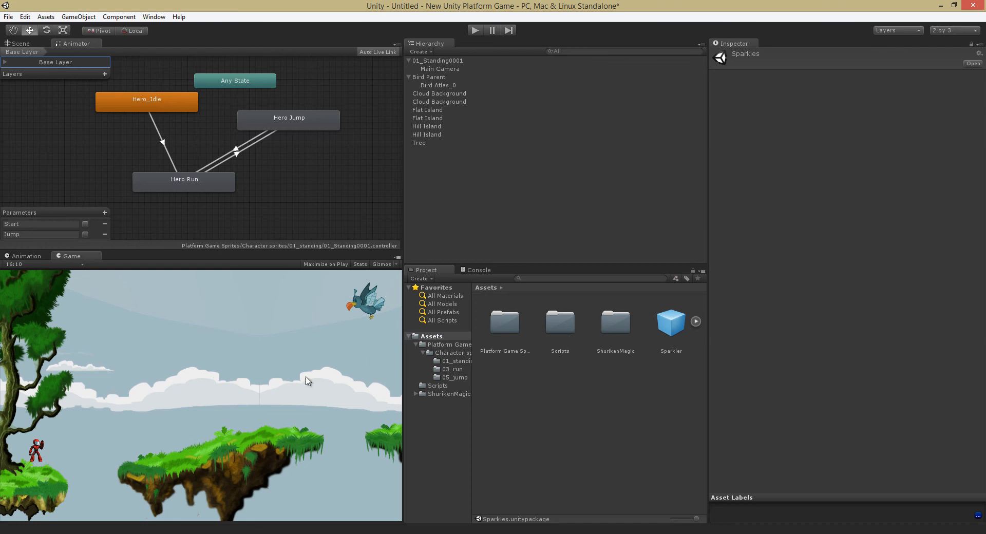
mouse_move(670, 324)
left_mouse_down()
mouse_move(226, 364)
mouse_move(105, 437)
mouse_move(666, 335)
left_mouse_up()
left_click(21, 43)
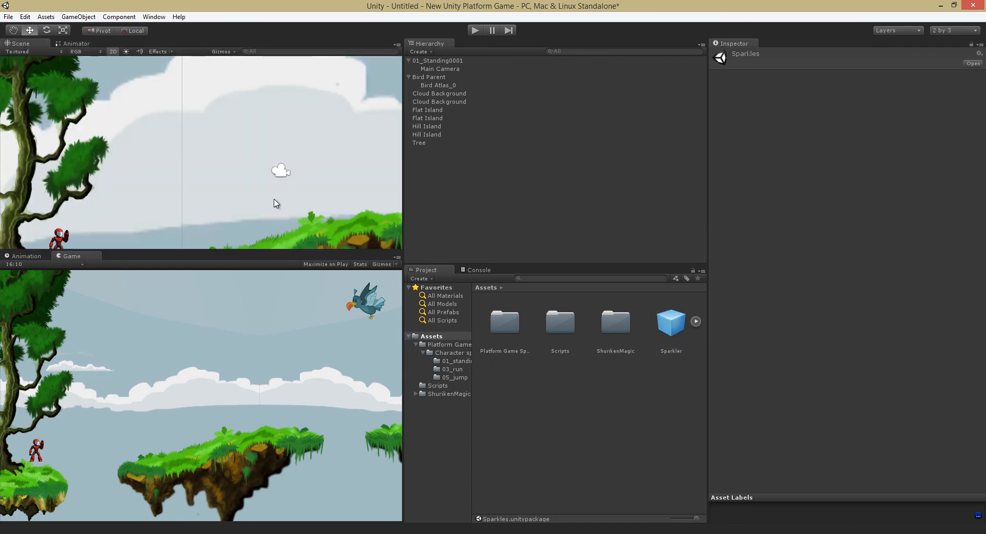
middle_click_drag(329, 157, 64, 115)
middle_click_drag(339, 177, 182, 156)
left_click_drag(183, 156, 97, 151)
left_click_drag(313, 169, 885, 143)
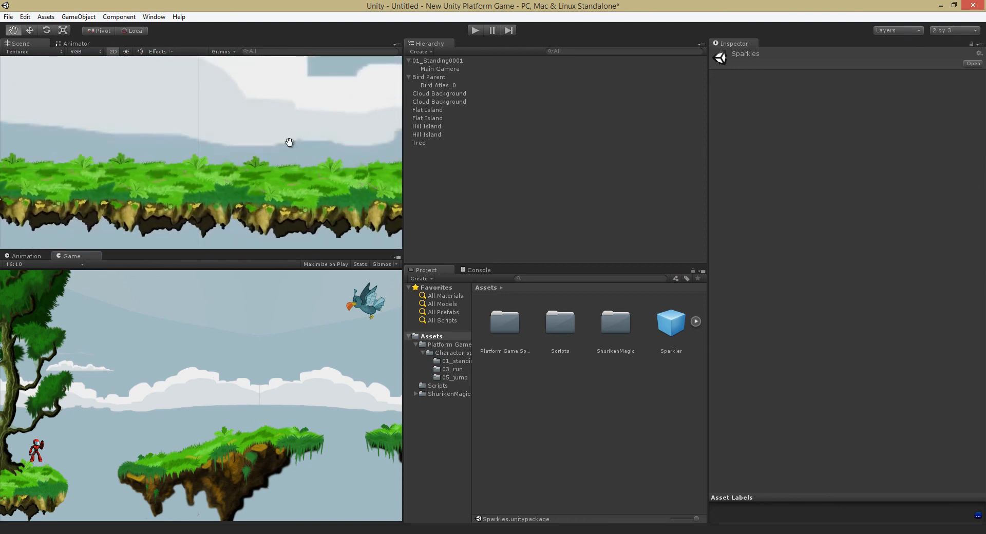
middle_click_drag(288, 143, 156, 150)
left_click(673, 336)
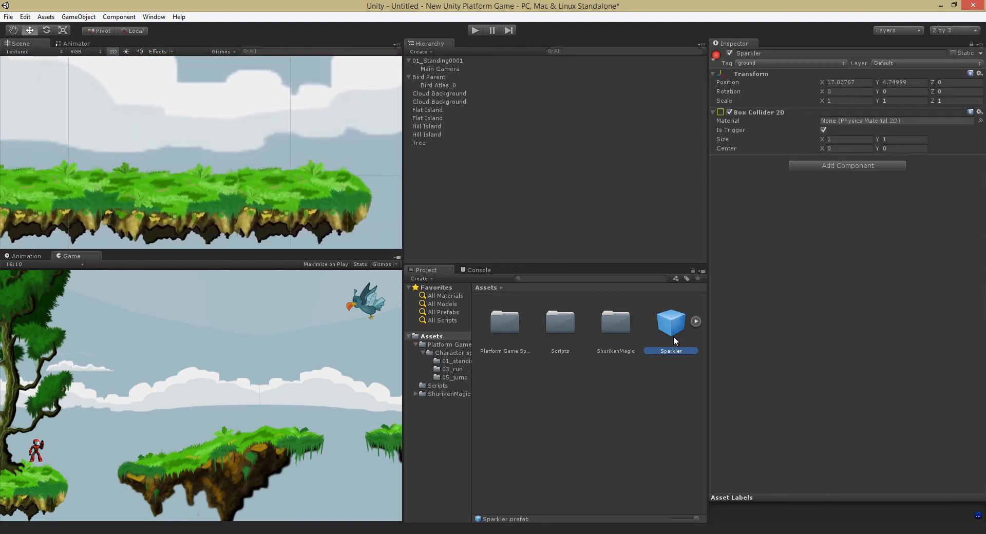
left_click_drag(588, 234, 209, 131)
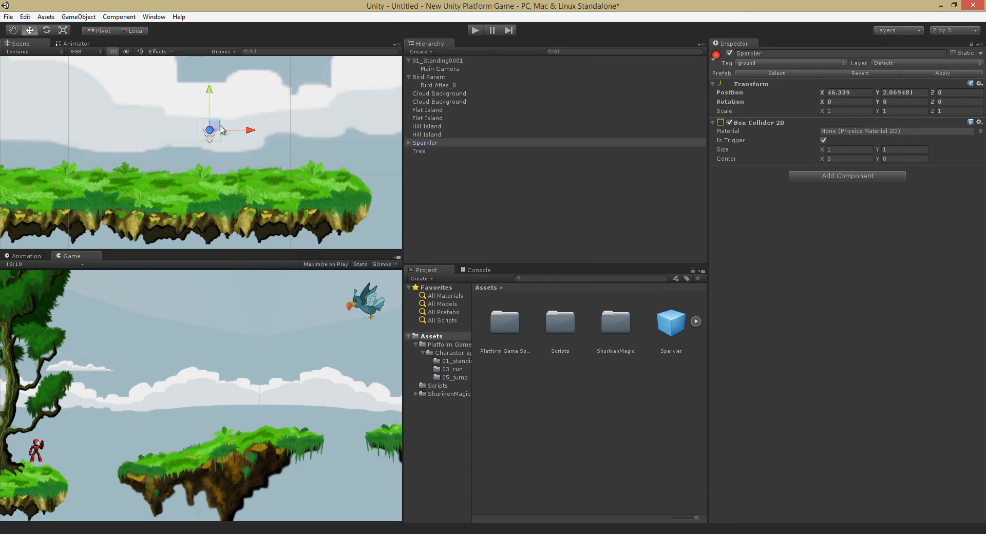
- Place a second Tree sprite from Platform Game Sprites near the right end of the last flat island
left_click(442, 345)
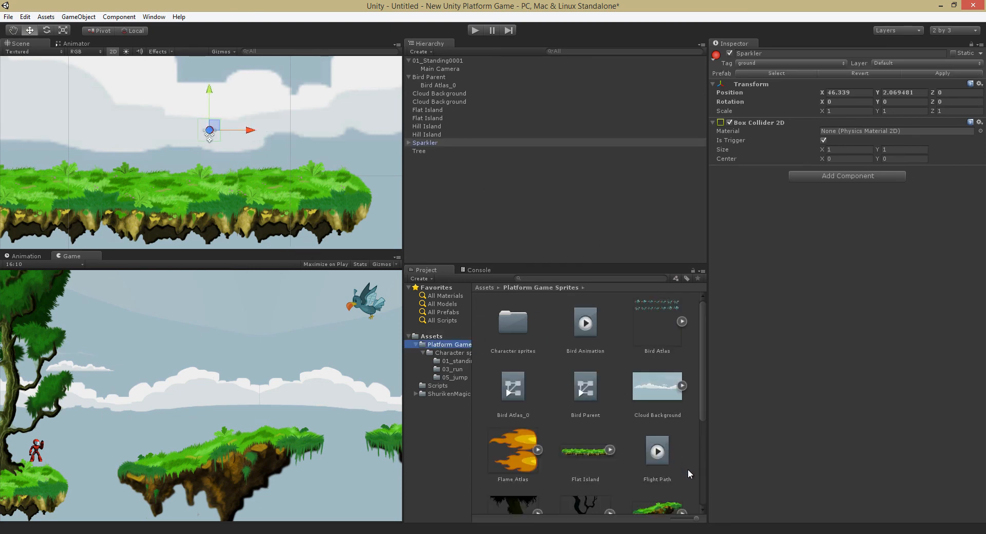
left_click_drag(704, 379, 706, 460)
left_click_drag(515, 479, 315, 67)
left_click(359, 238)
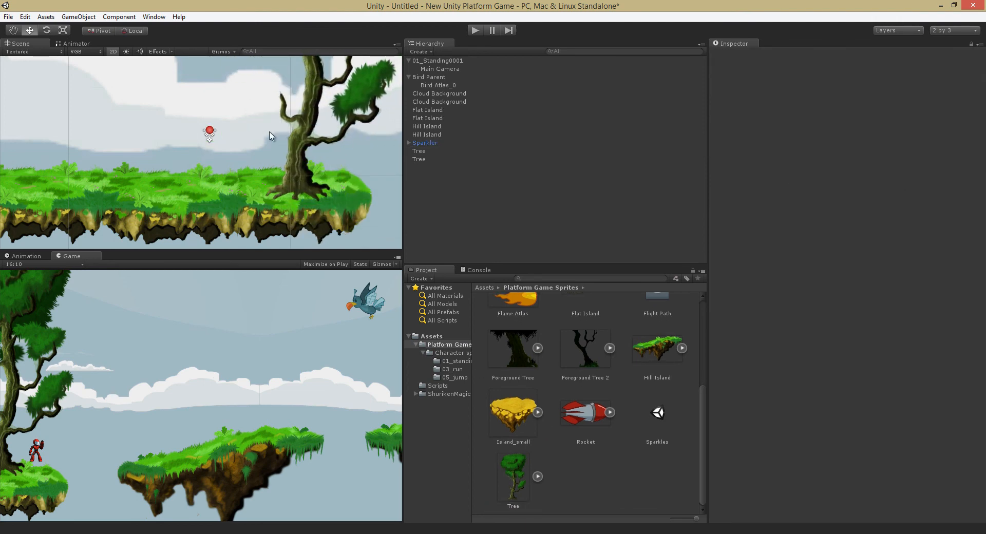
- Run the game to preview the Sparkler's effect in the scene with it lowered onto the flat island, and stop the game
left_click(209, 132)
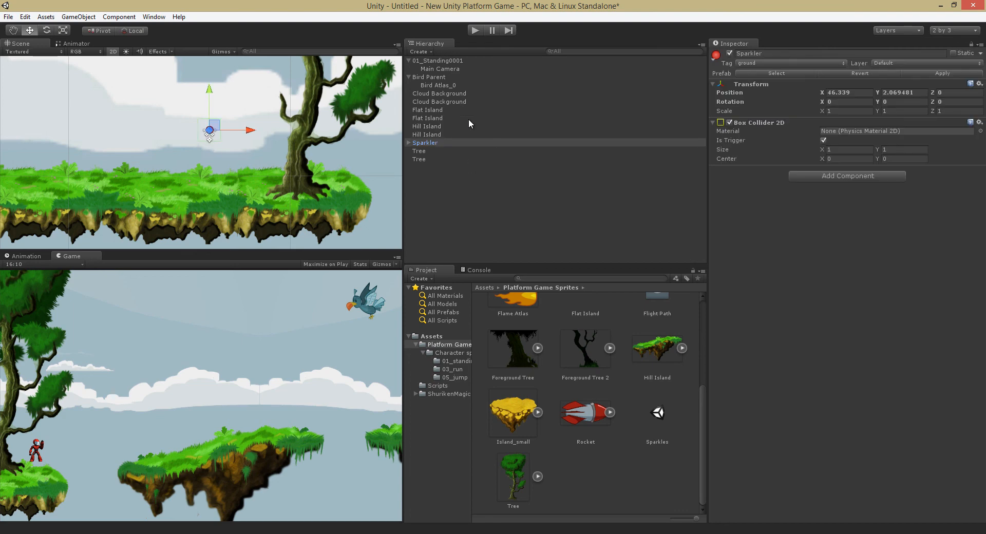
left_click(475, 30)
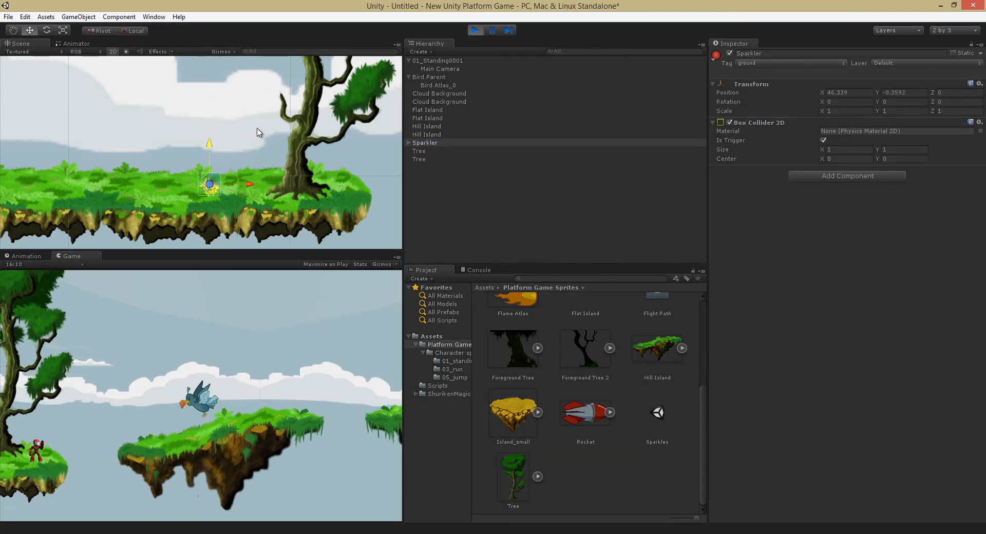
left_click(258, 133)
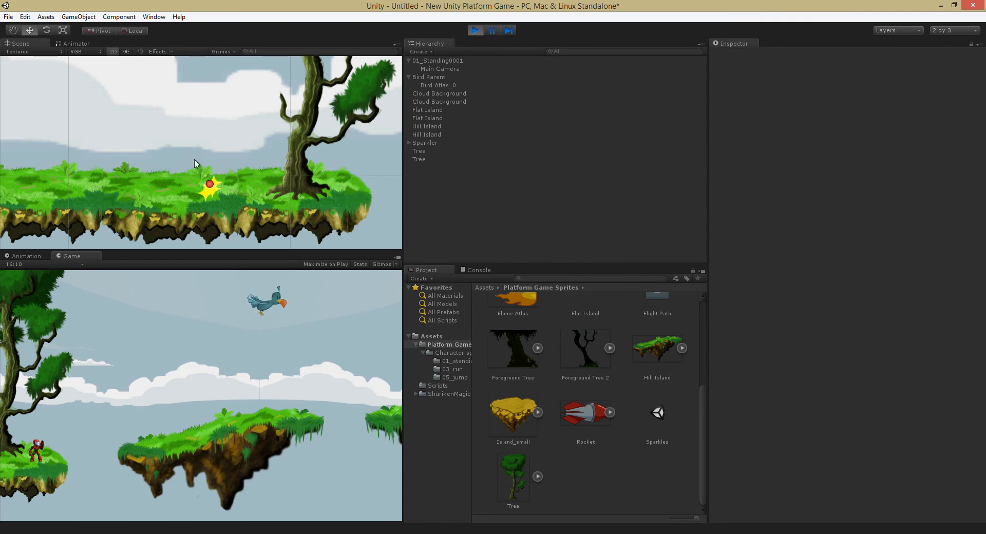
left_click(475, 31)
- Expand the Sparkler in the scene and examine its Box Collider 2D and the Particle System of its basicStars child
left_click(209, 131)
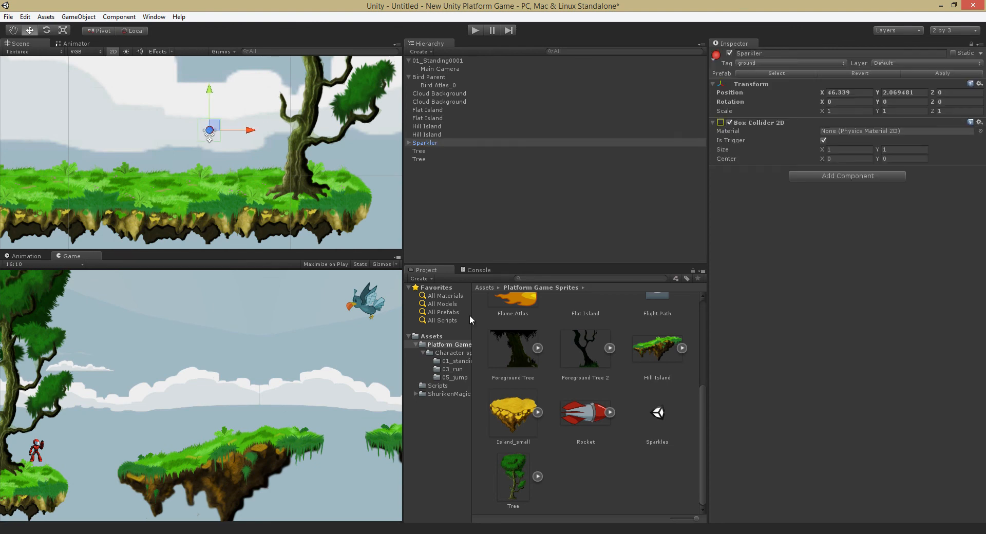
left_click(409, 143)
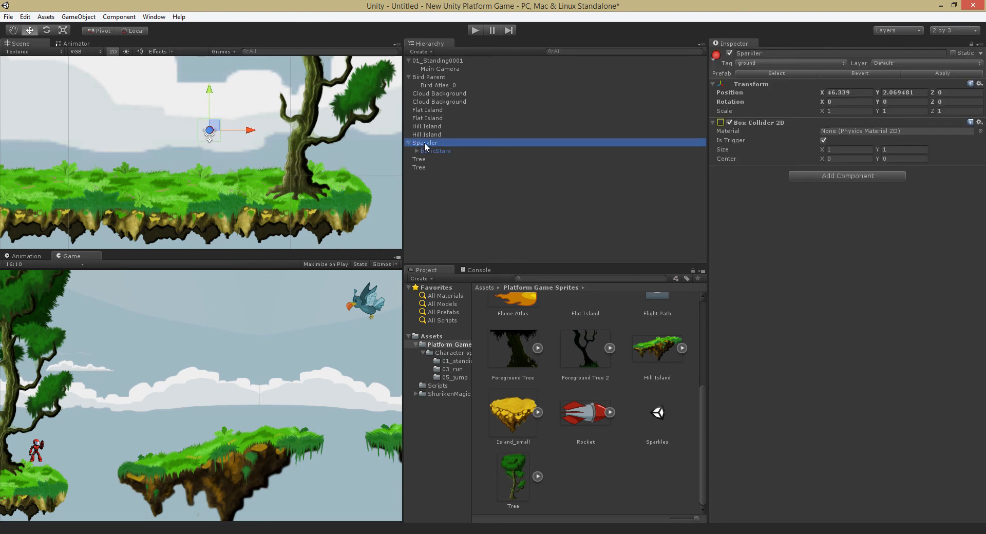
left_click(425, 144)
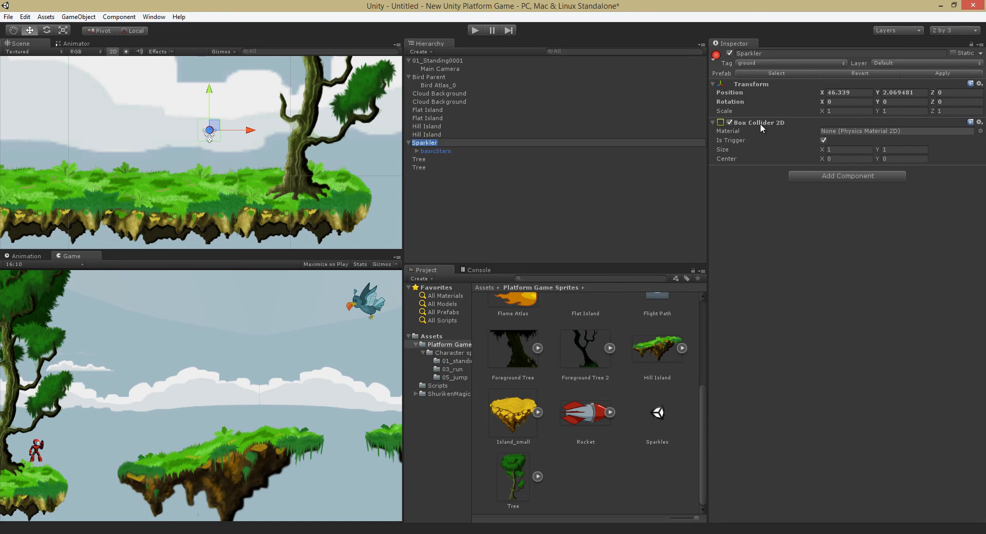
left_click(441, 151)
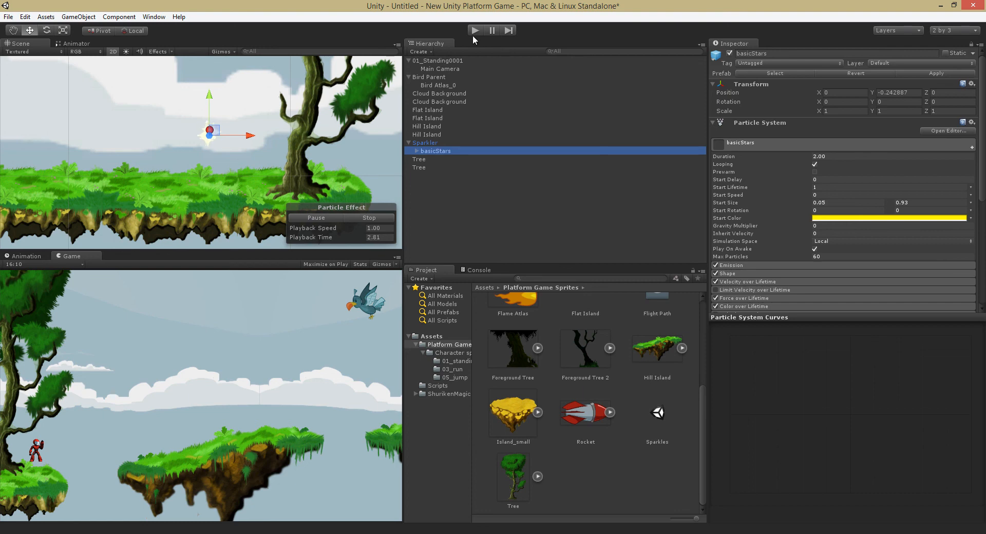
- Lower the Sparkler onto the flat island's grass, to about Y -0.31, and select basicStars to preview its particles
left_click(208, 125)
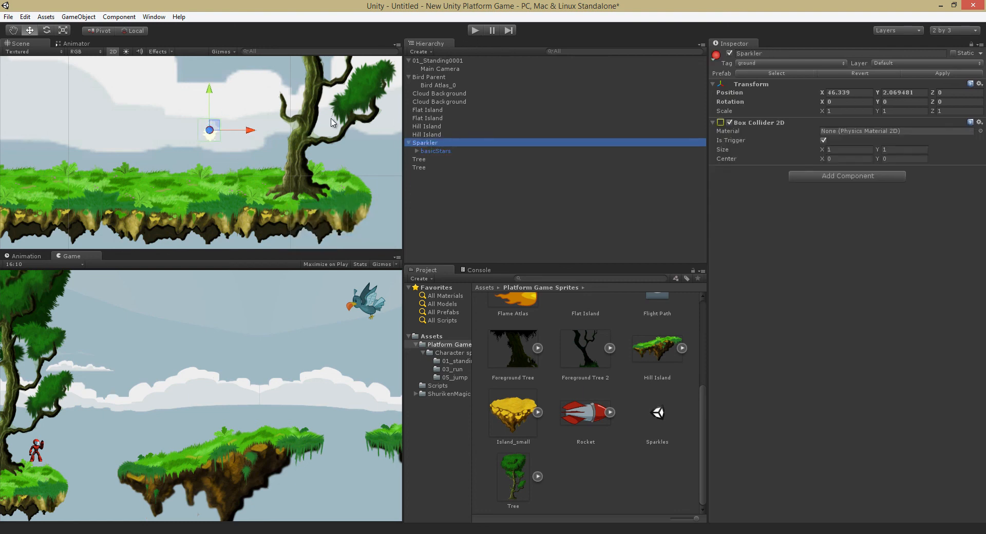
left_click_drag(211, 136, 212, 144)
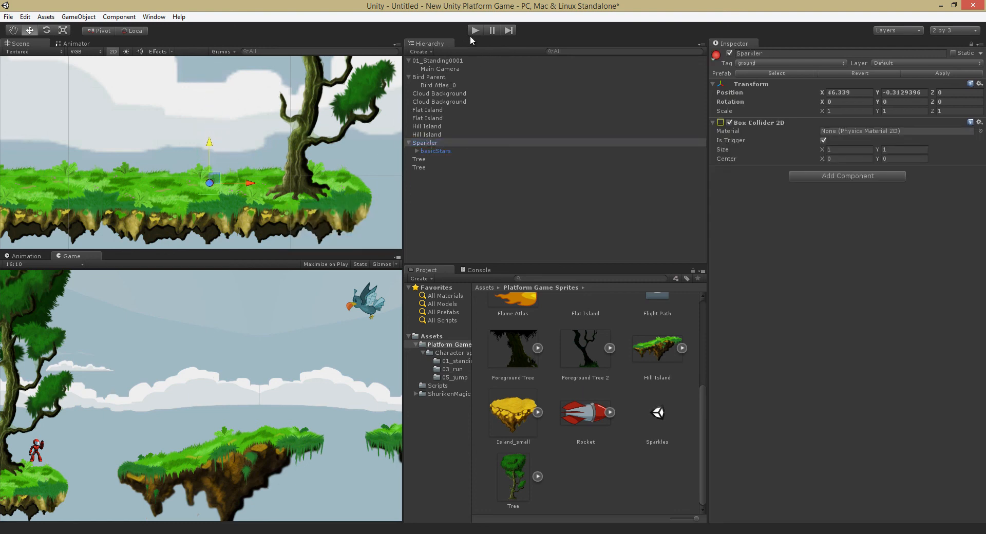
left_click(433, 151)
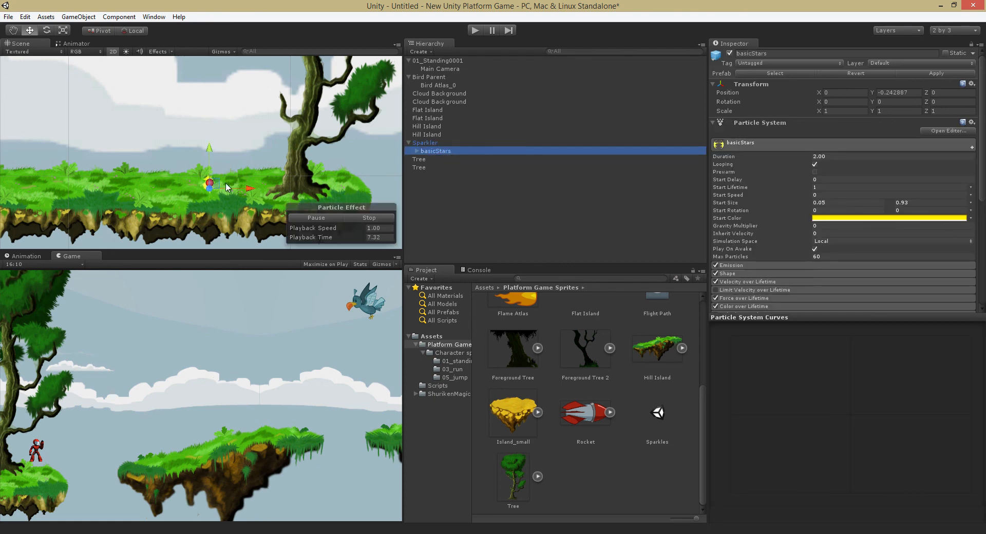
- Enlarge basicStars to a maximum start size of 2.62 and scale X 5.53, Y 11.25, and raise it to about Y 1.24
left_click(894, 202)
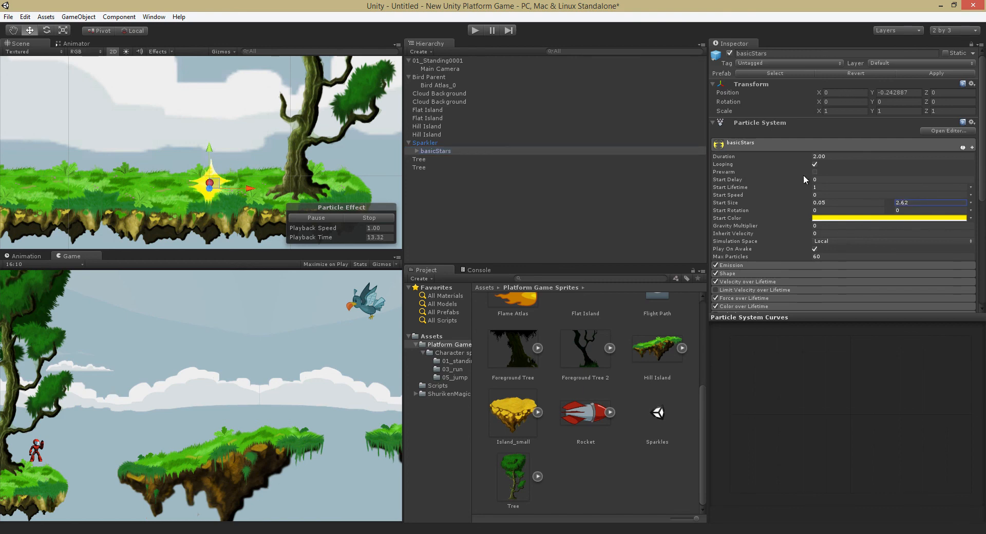
left_click_drag(825, 109, 898, 113)
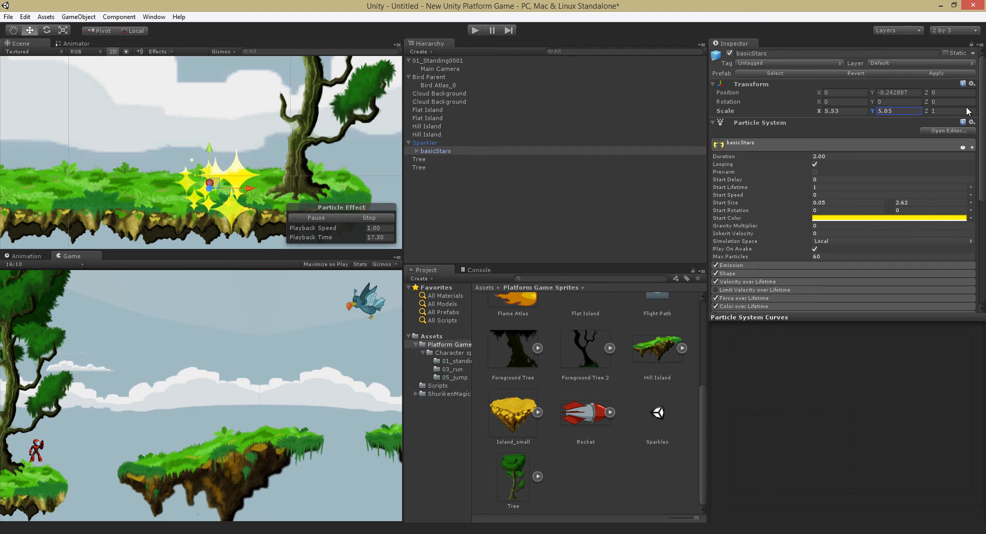
left_click_drag(968, 112, 66, 101)
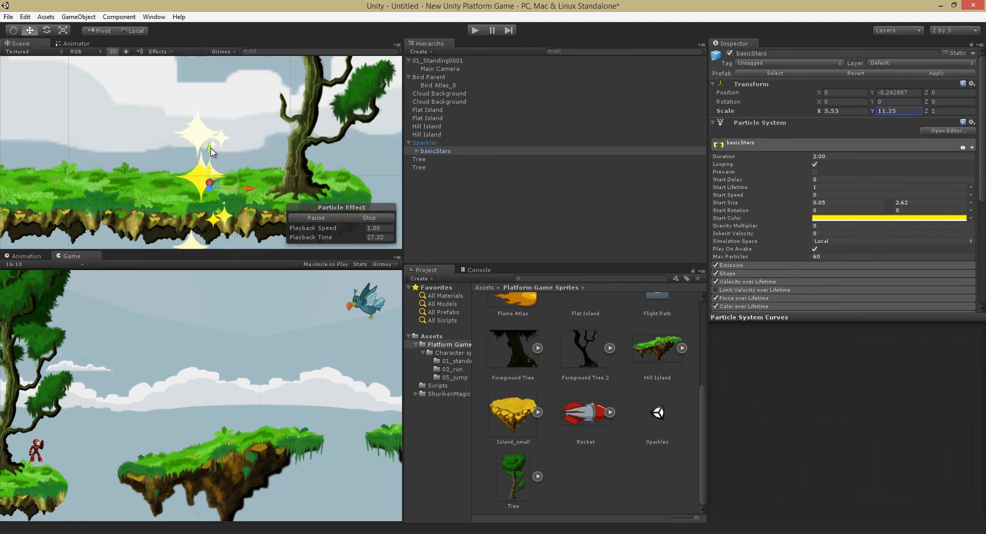
left_click_drag(208, 152, 220, 110)
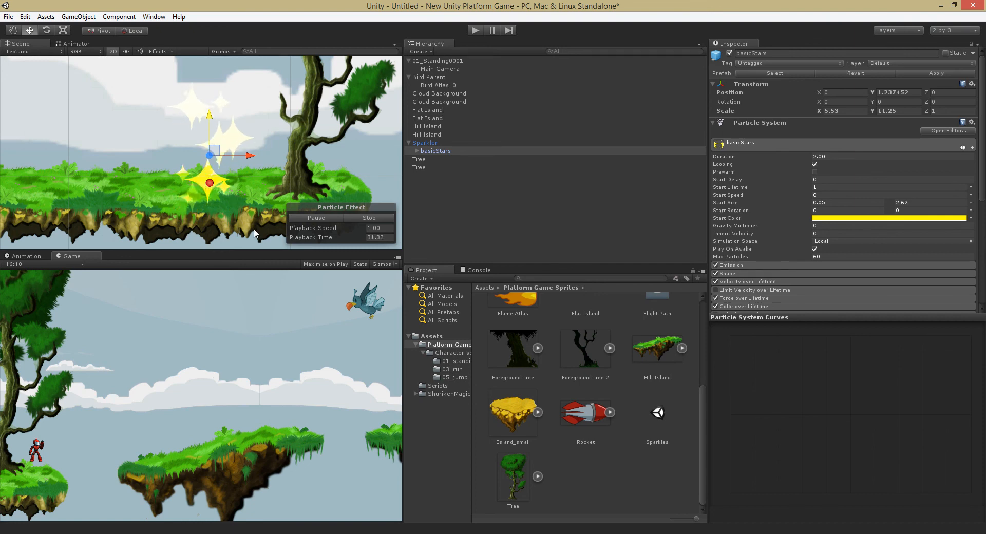
- Browse the Lights particle materials inside ShurikenMagic's ParticleMaterials folder
left_click(415, 394)
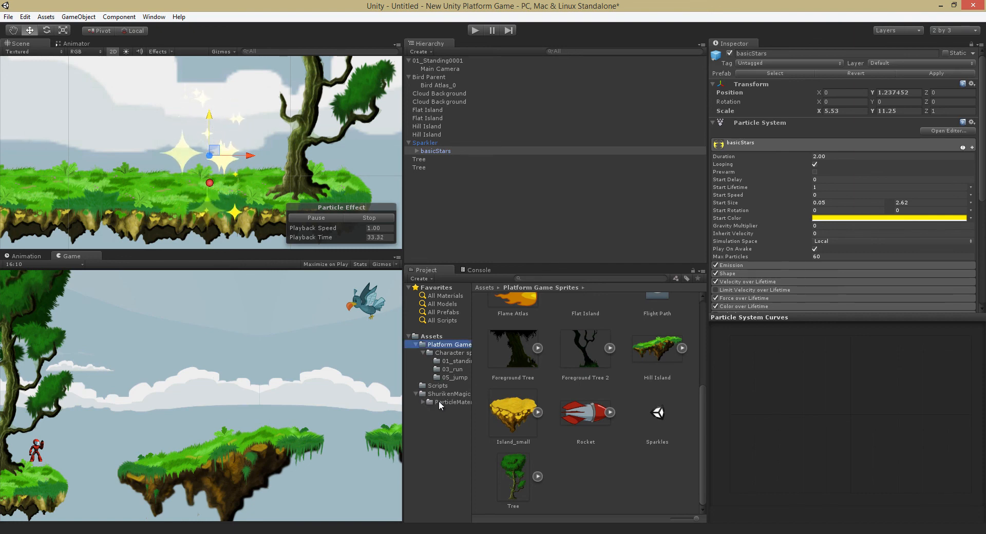
left_click(447, 402)
left_click(435, 409)
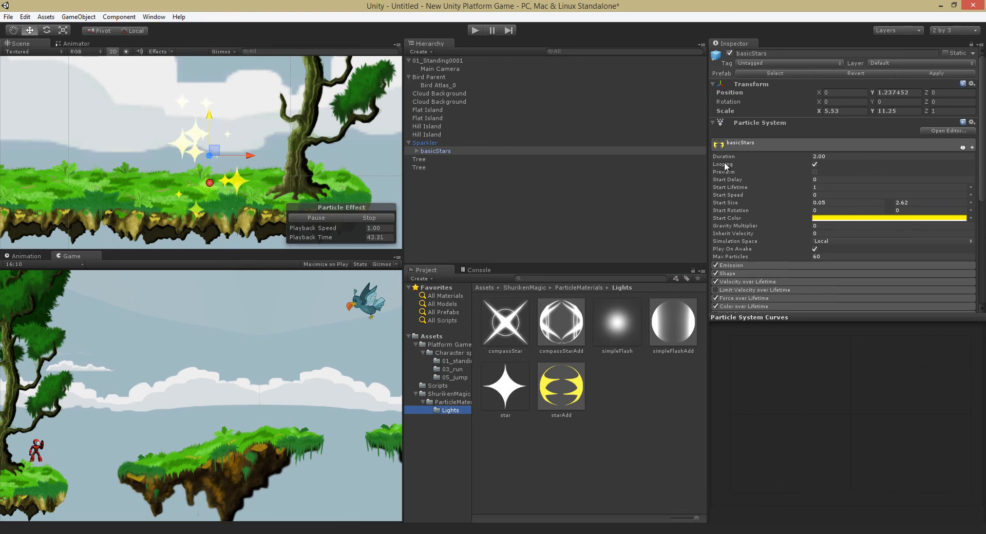
- Resize the Sparkler's Box Collider 2D to X 4.84, Y 7.15 and move the Sparkler to about X 46.94, Y 1.44
left_click(425, 143)
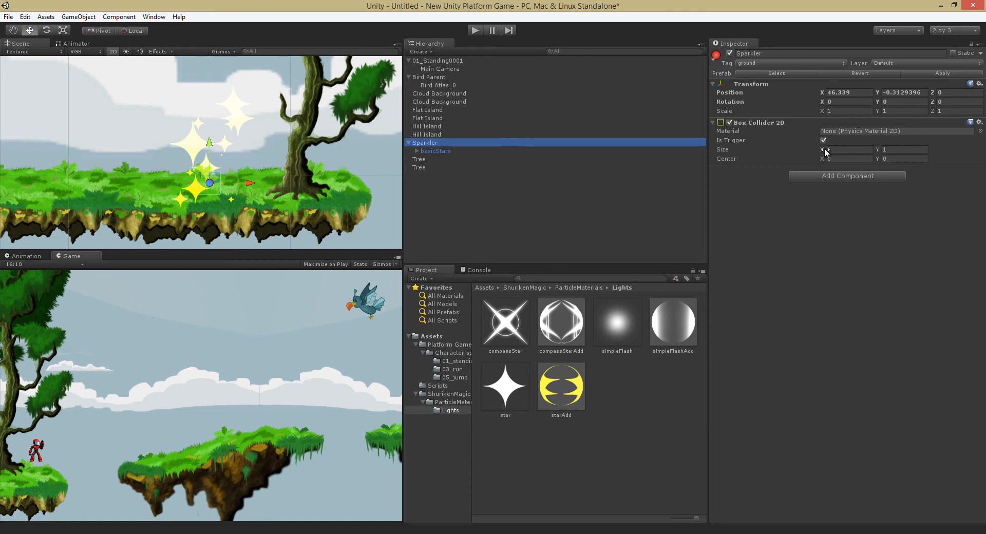
left_click(849, 150)
type("1.99")
left_click_drag(867, 151, 10, 147)
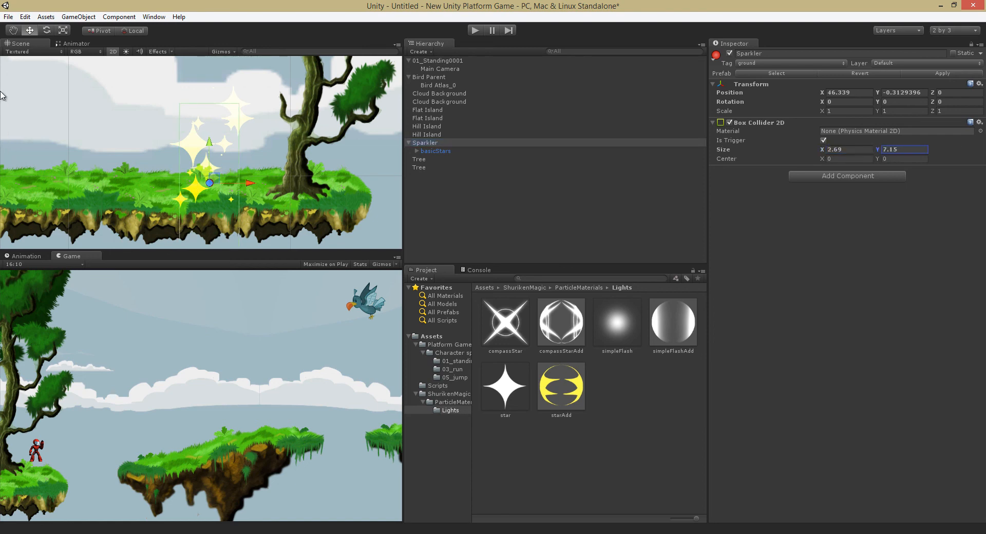
left_click(209, 180)
left_click_drag(209, 182, 223, 143)
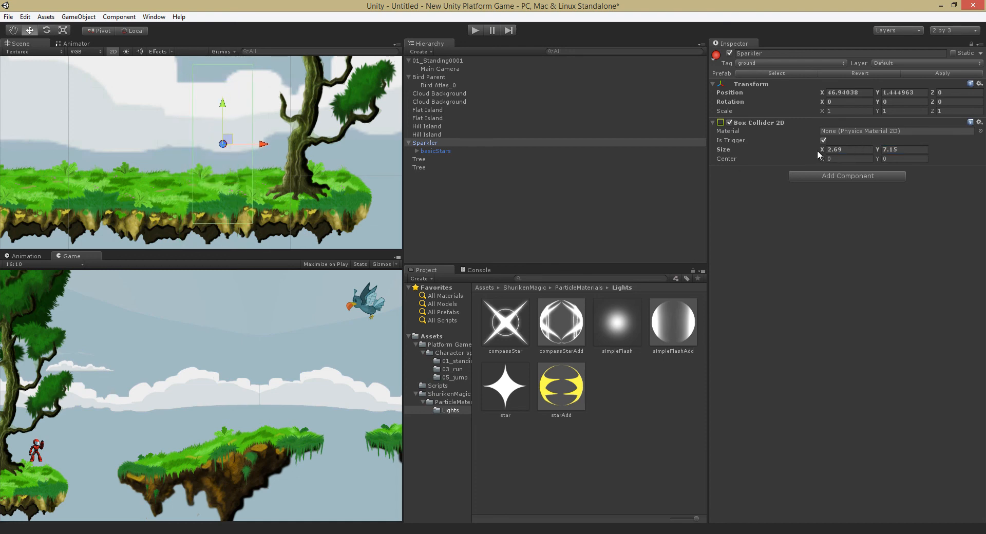
left_click_drag(817, 150, 834, 149)
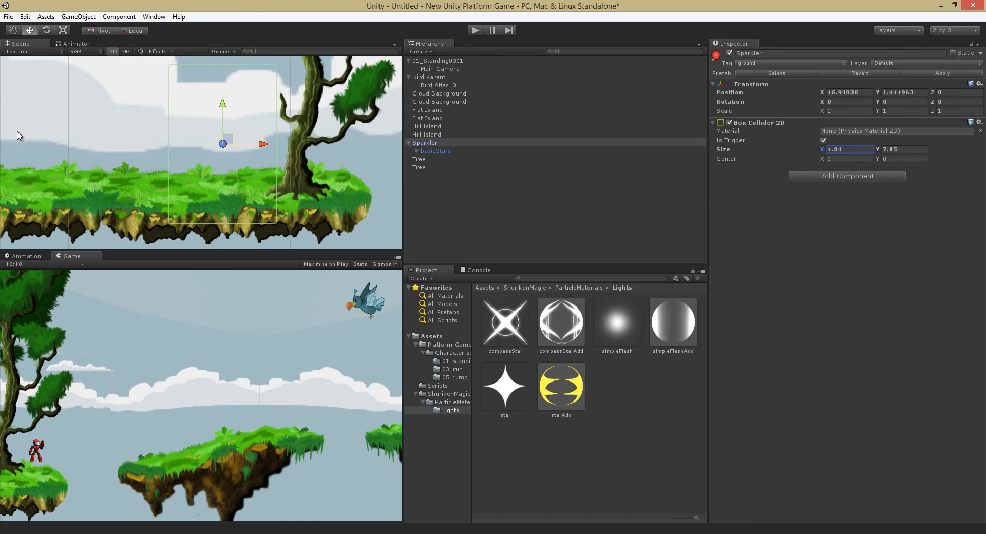
- Reposition basicStars to about X -0.30, Y -0.22 within the Sparkler's collider and test-run the game past the stars
left_click(442, 151)
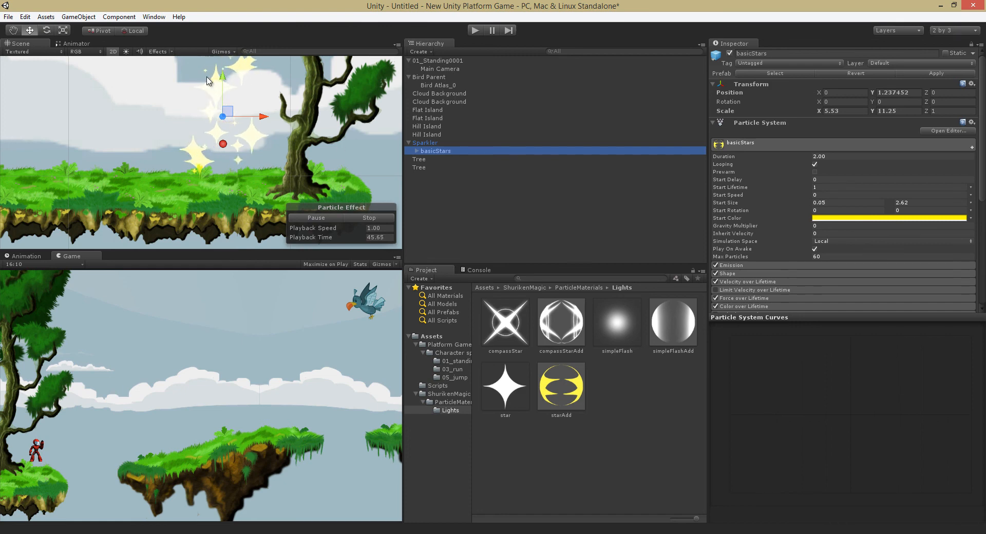
left_click_drag(225, 97, 225, 117)
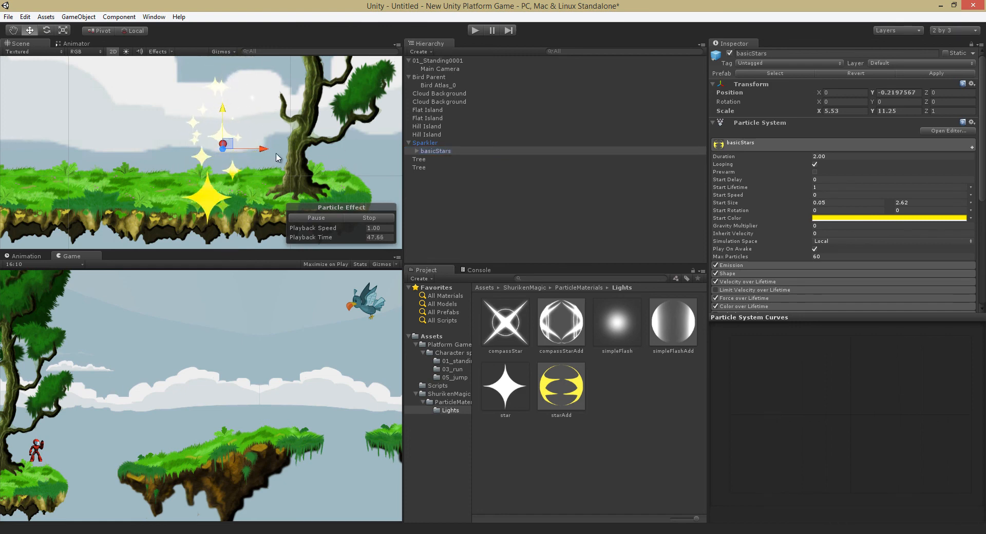
left_click_drag(261, 153, 255, 153)
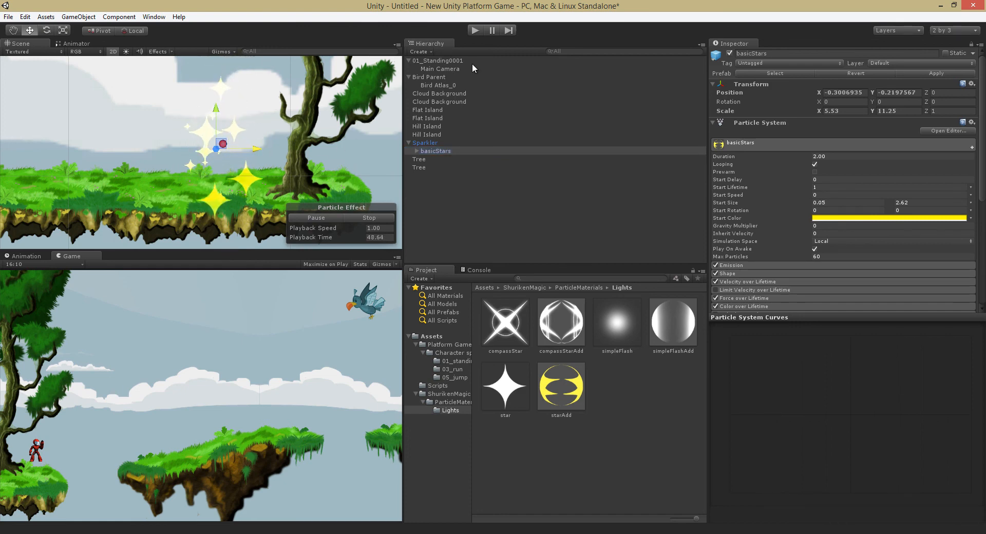
left_click(474, 31)
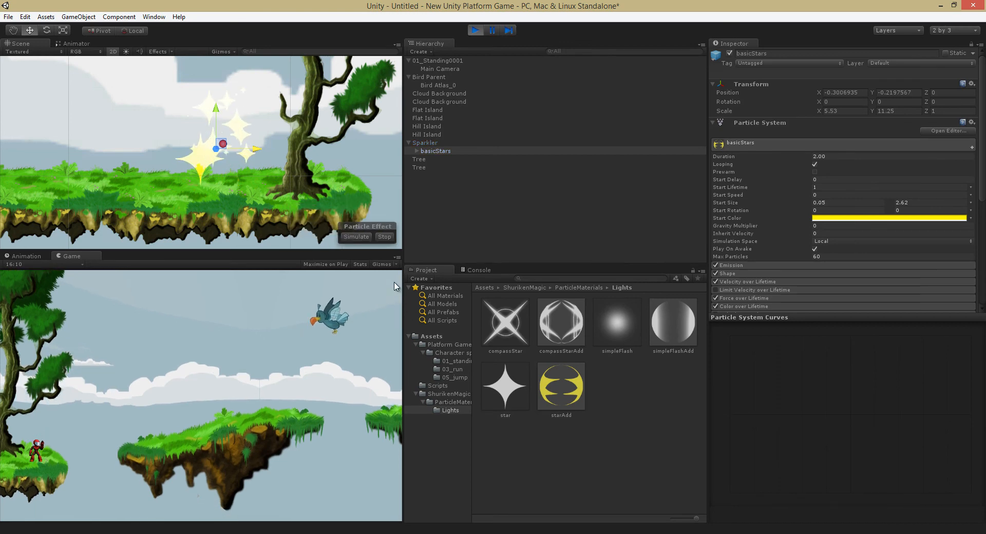
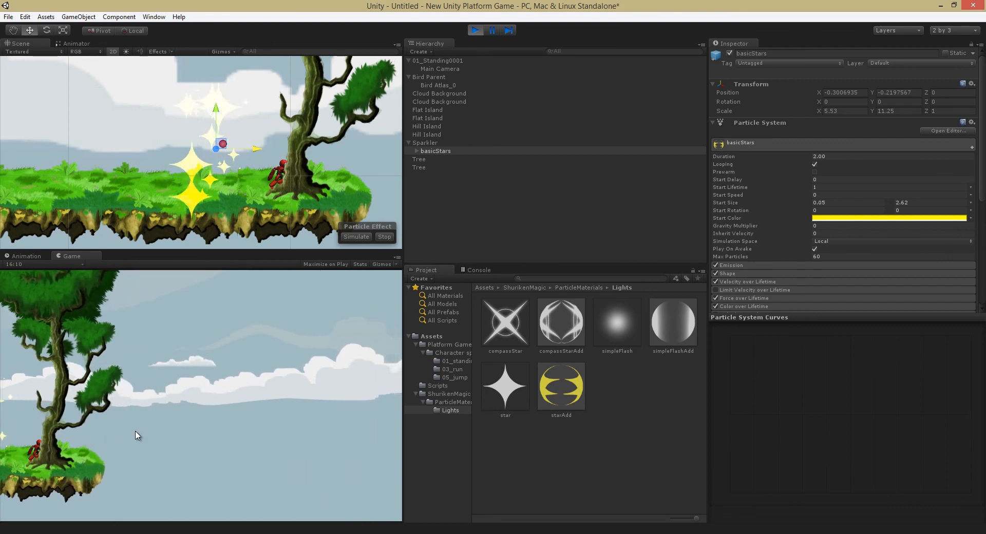
left_click(475, 31)
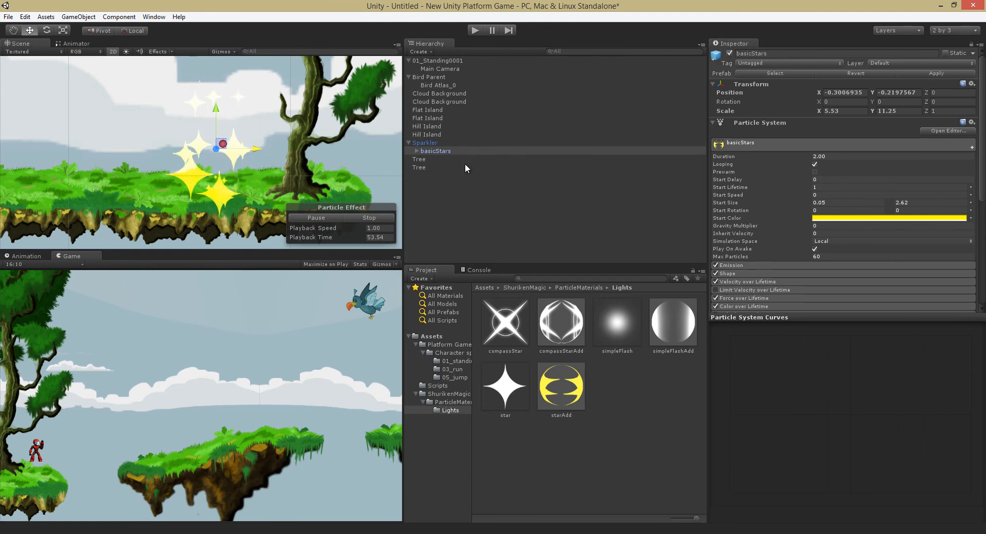
- Attach the Respawn script from the Scripts folder to the Sparkler and check its component
left_click(432, 143)
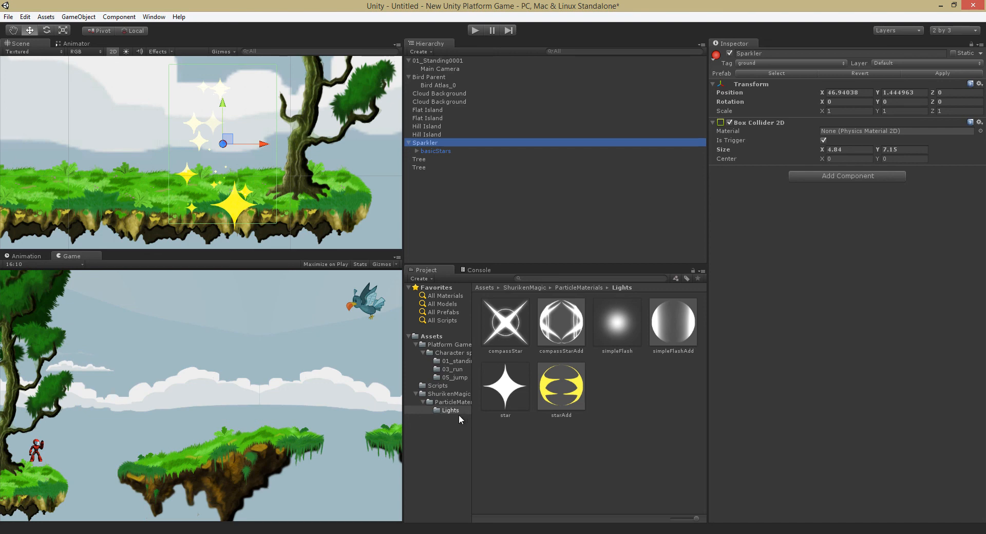
left_click(443, 385)
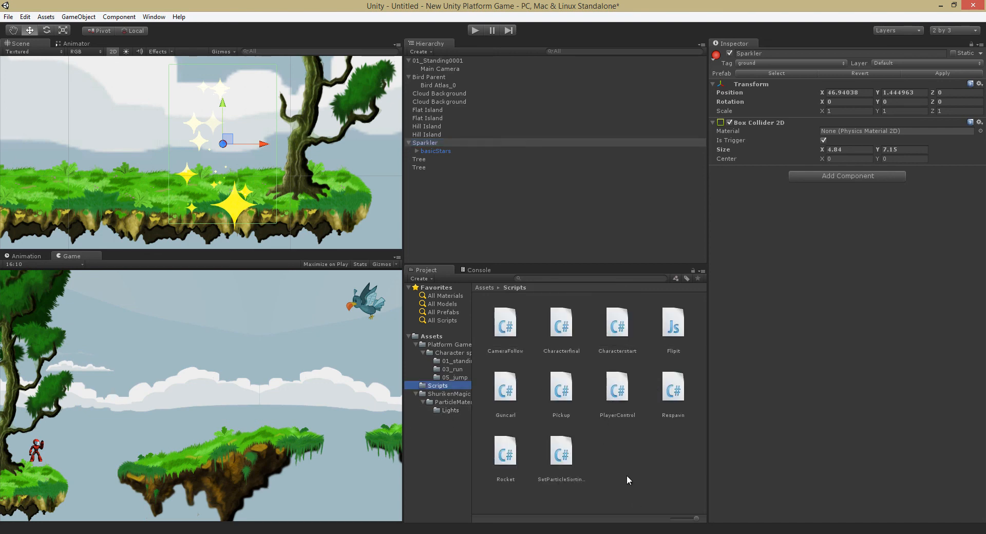
left_click(673, 390)
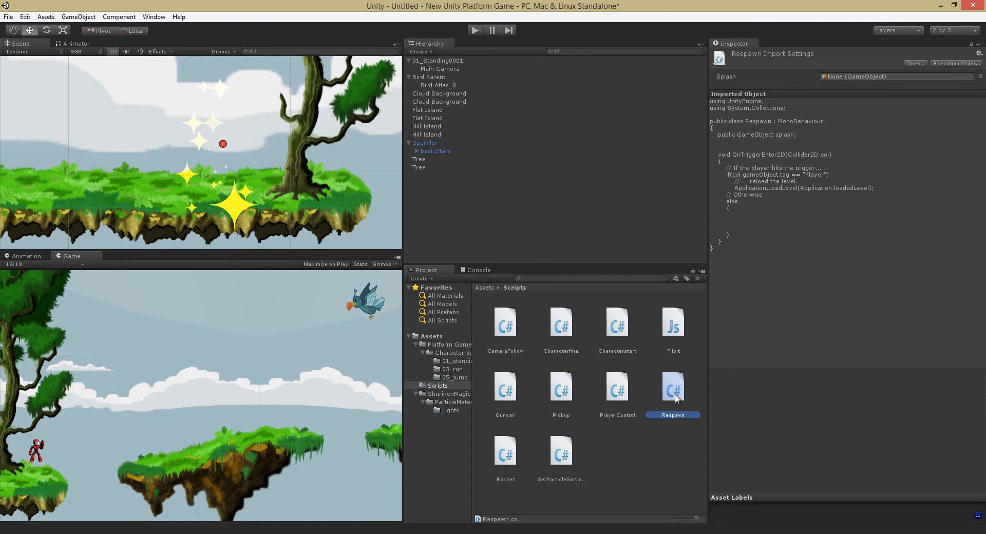
left_click_drag(674, 396, 430, 146)
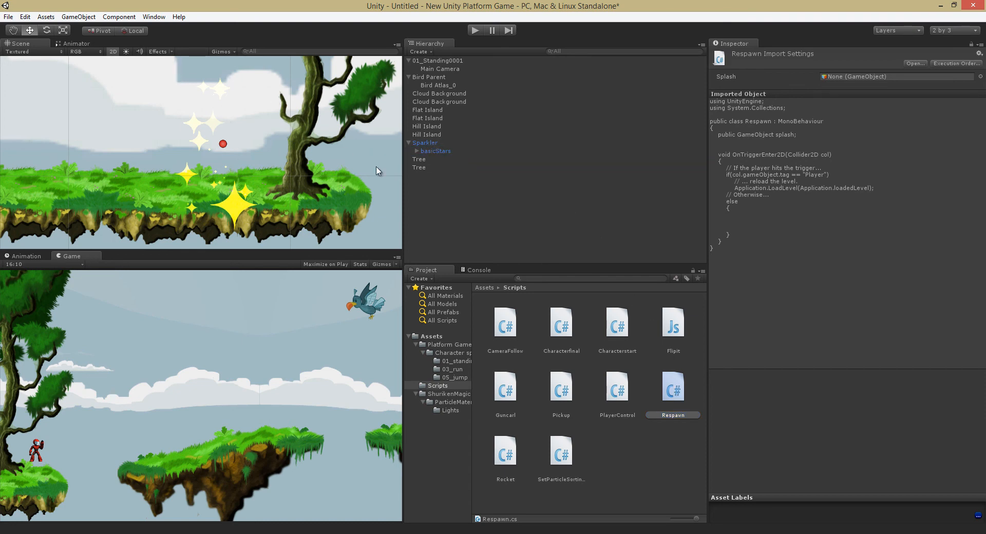
left_click(430, 147)
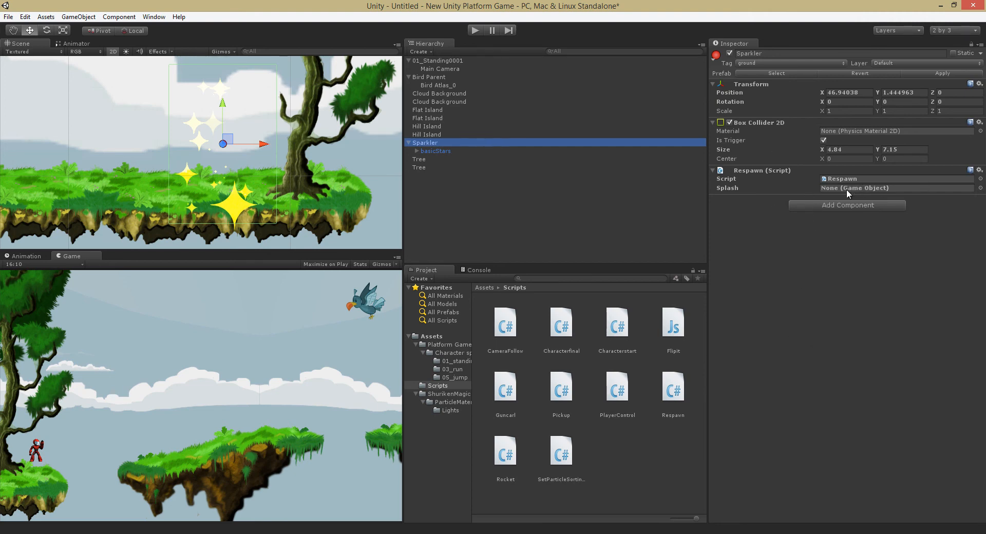
- Review the Respawn script's code and tag the 01_Standing0001 character as Player
left_click(673, 393)
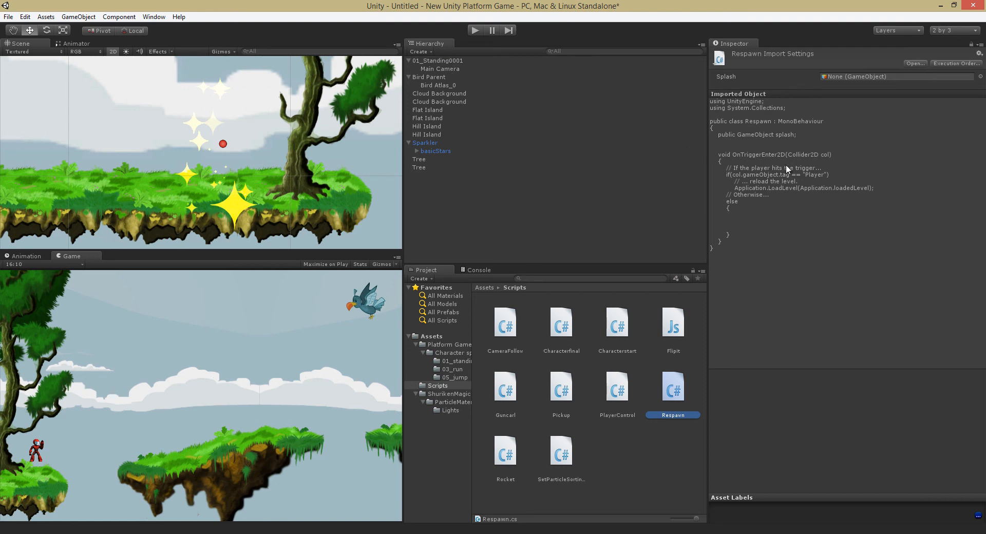
left_click(455, 62)
left_click(775, 62)
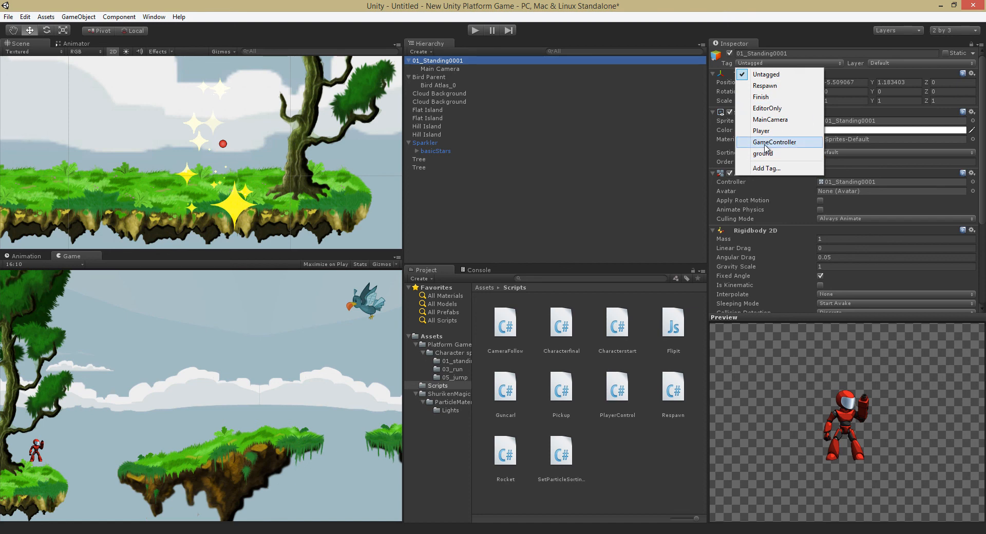
left_click(774, 131)
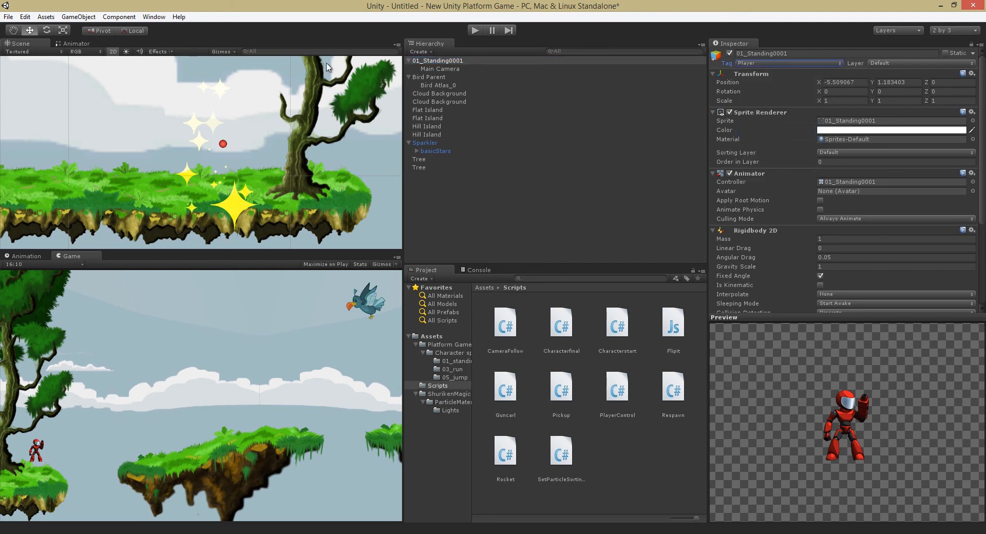
- Maximize the Game view and play the level, running and jumping the character across the islands into the Sparkler to test the respawn
left_click(395, 261)
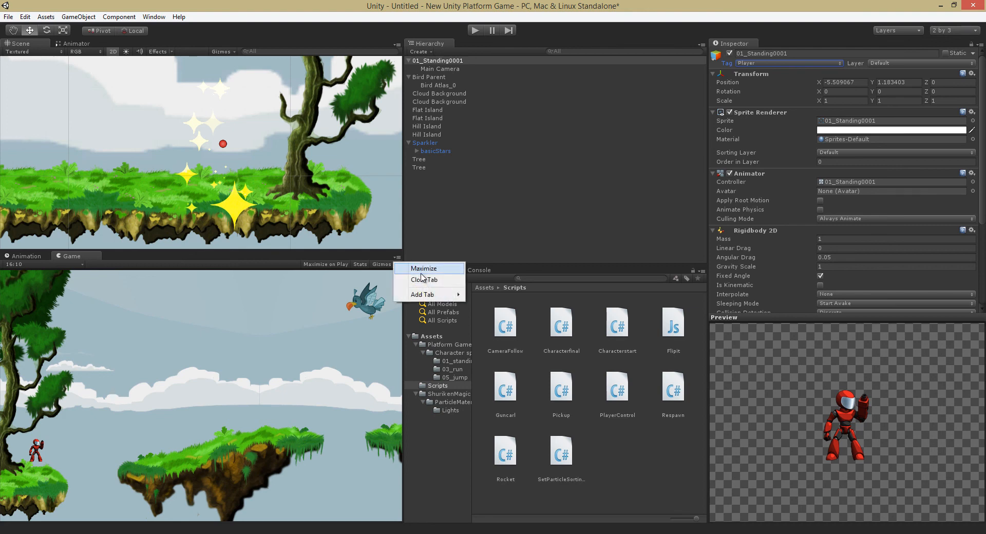
left_click(411, 267)
left_click(474, 30)
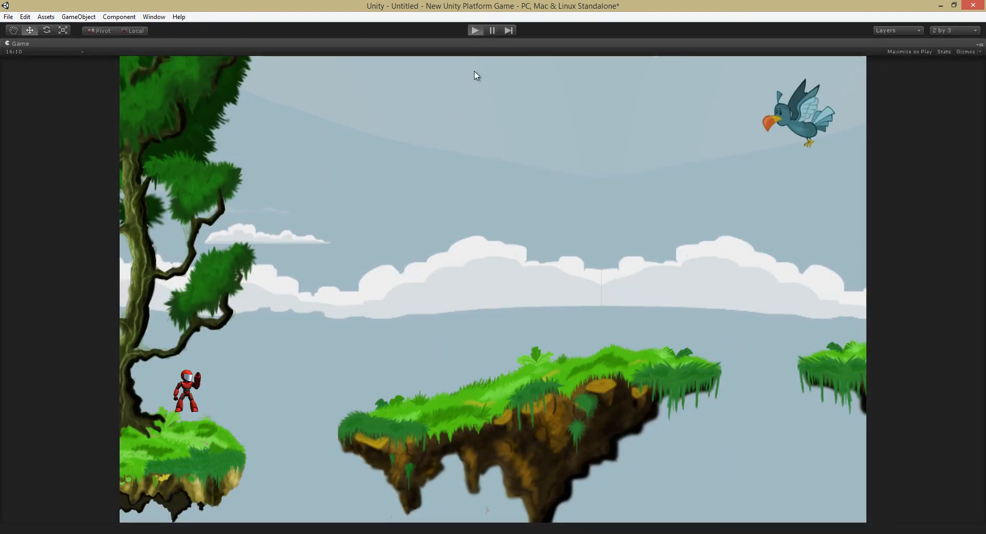
key("Right")
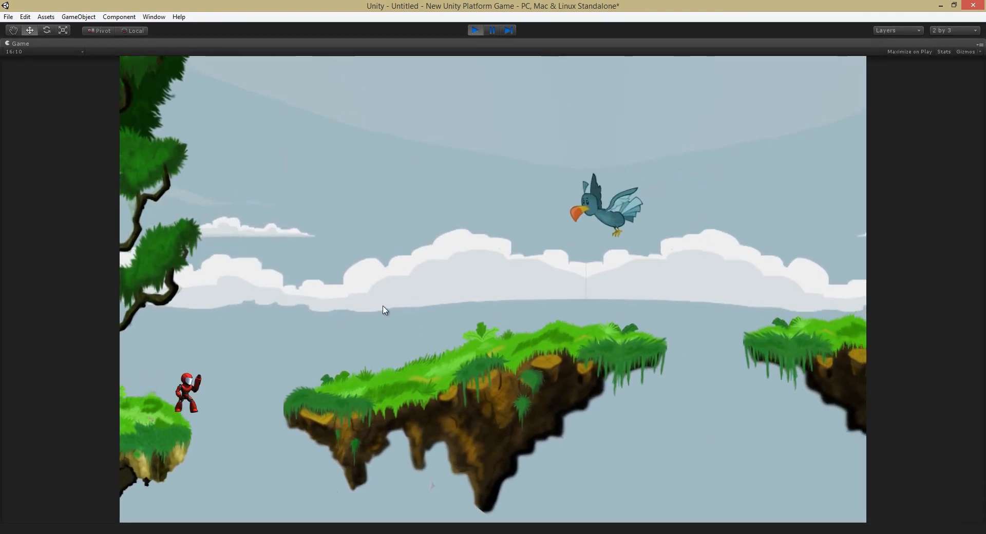
key("Right")
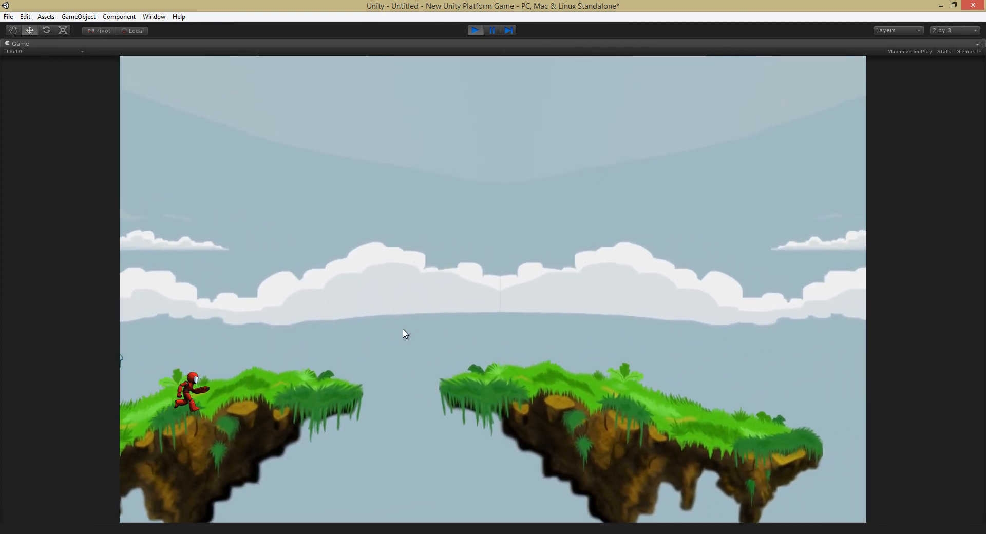
key("space")
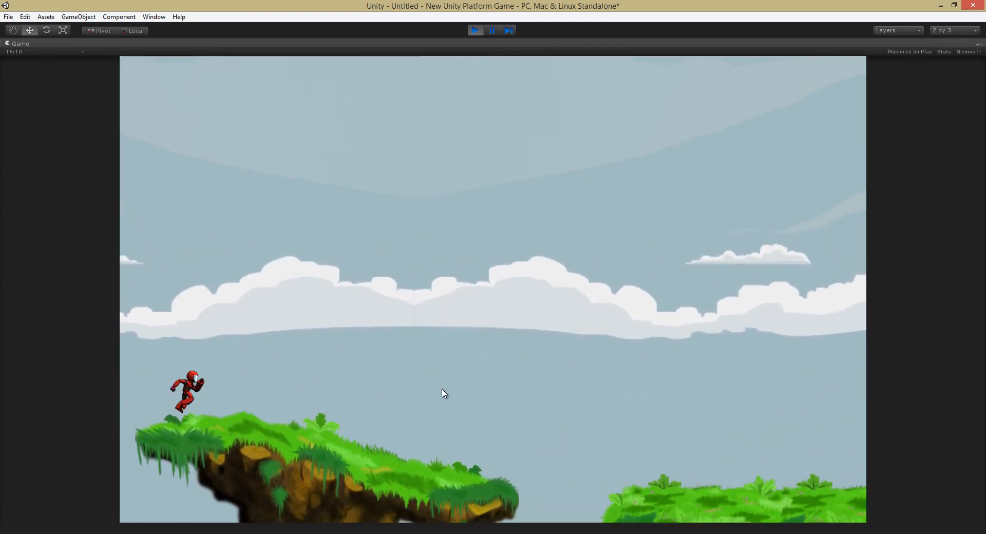
key("Right")
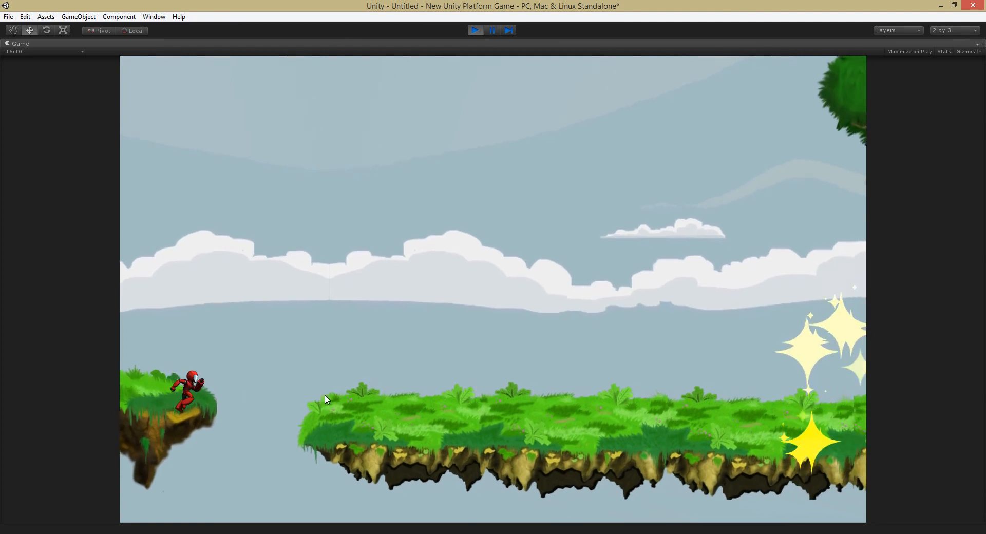
key("space")
key("Right")
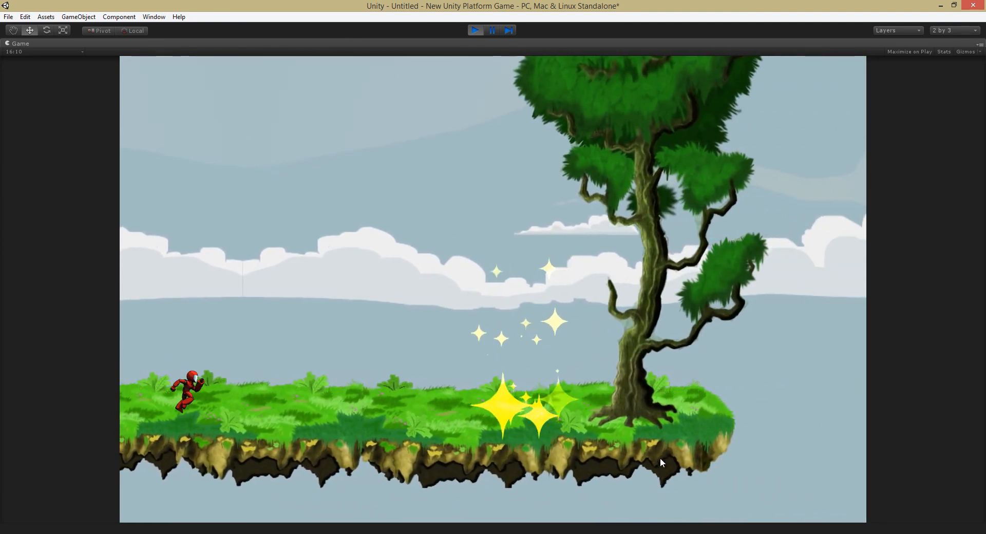
key("Right")
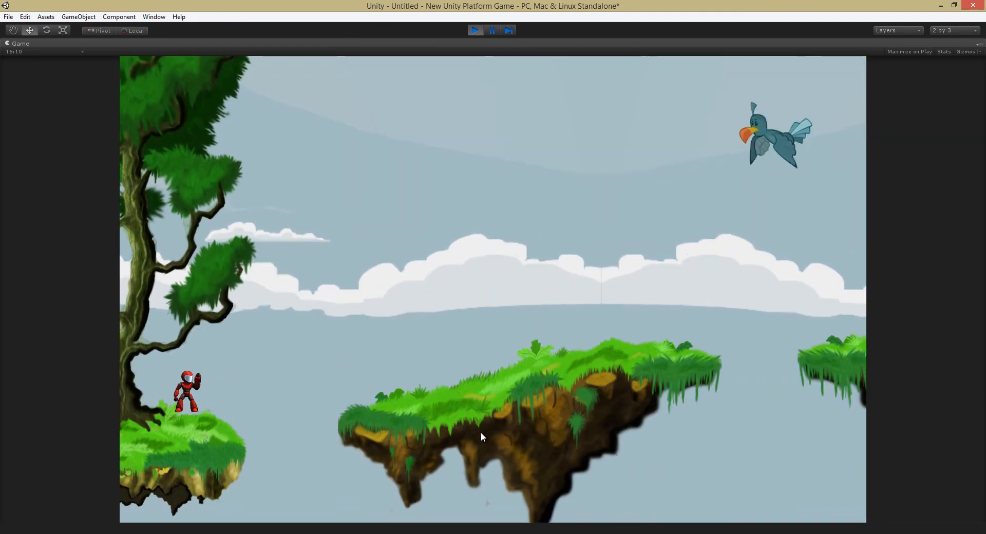
- Stop the game and restore the Game view to its normal size
left_click(475, 30)
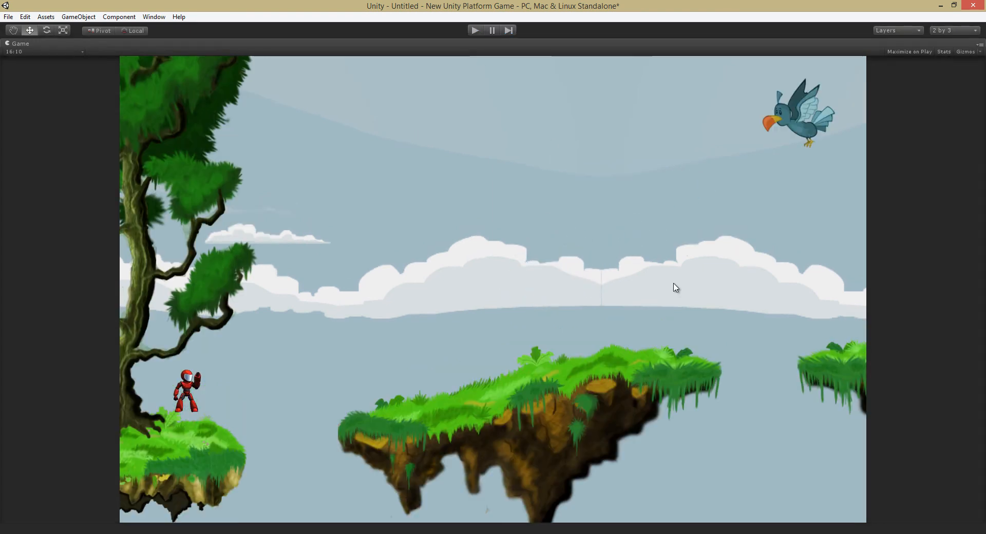
left_click(979, 45)
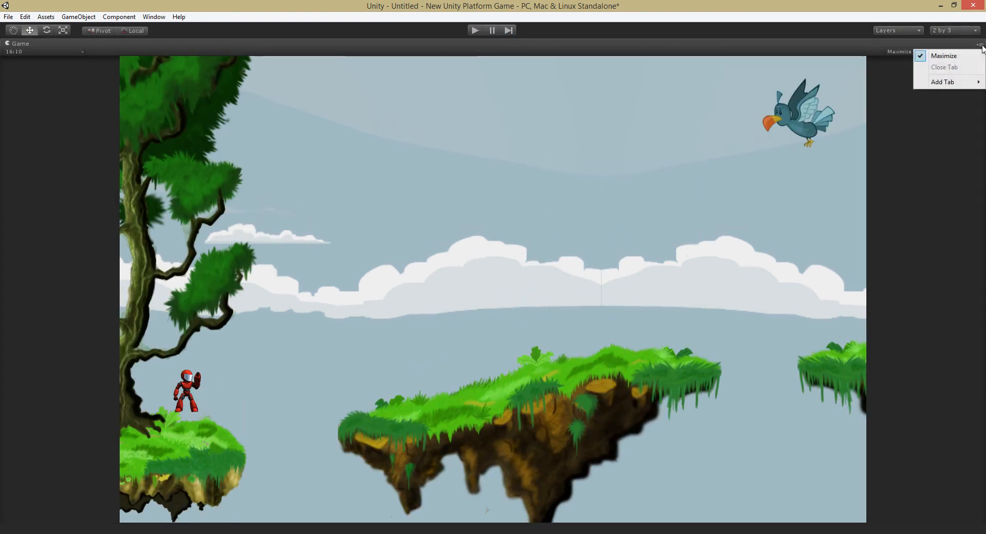
left_click(939, 53)
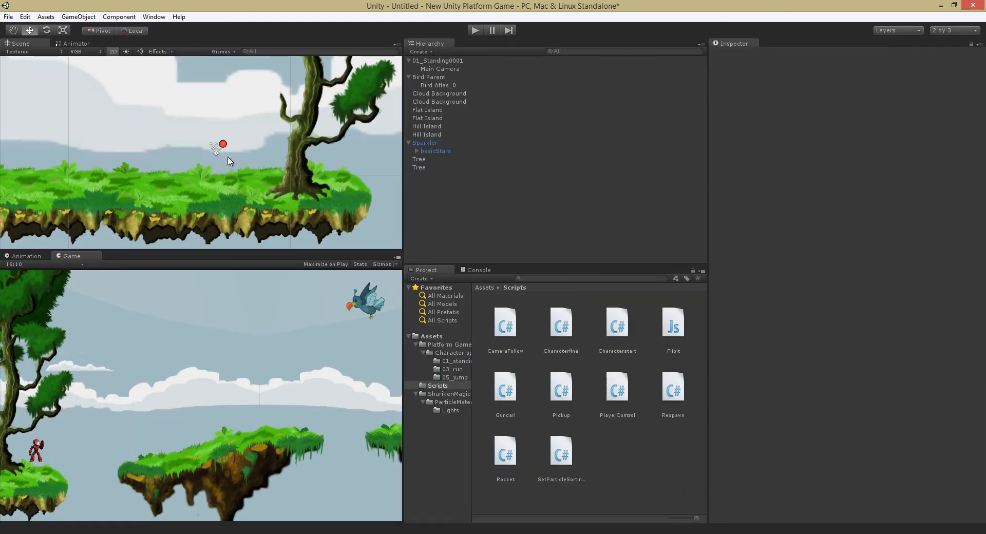
- Move the Sparkler trigger right to about X 48.95 and shift its basicStars particles back to a local X of about -1.80
left_click(217, 149)
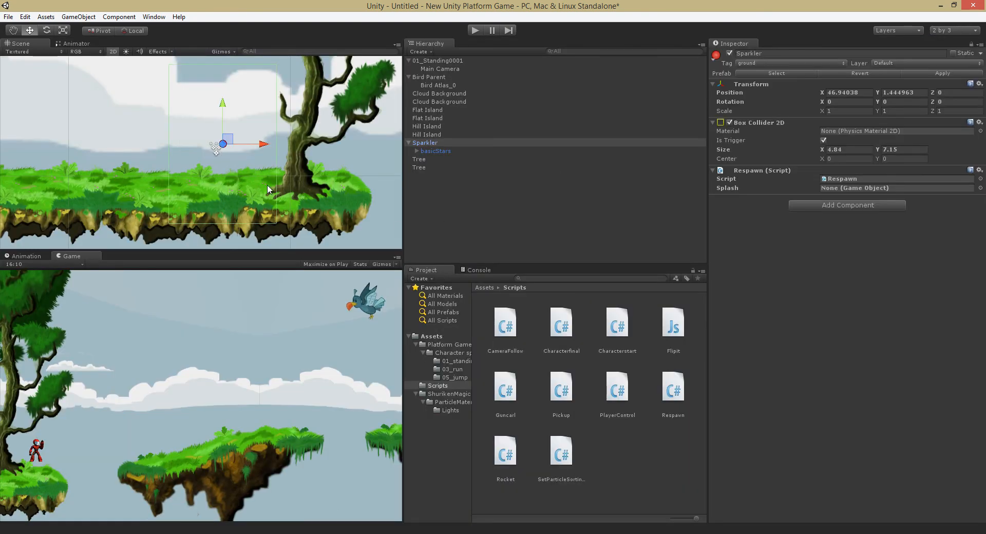
left_click(435, 151)
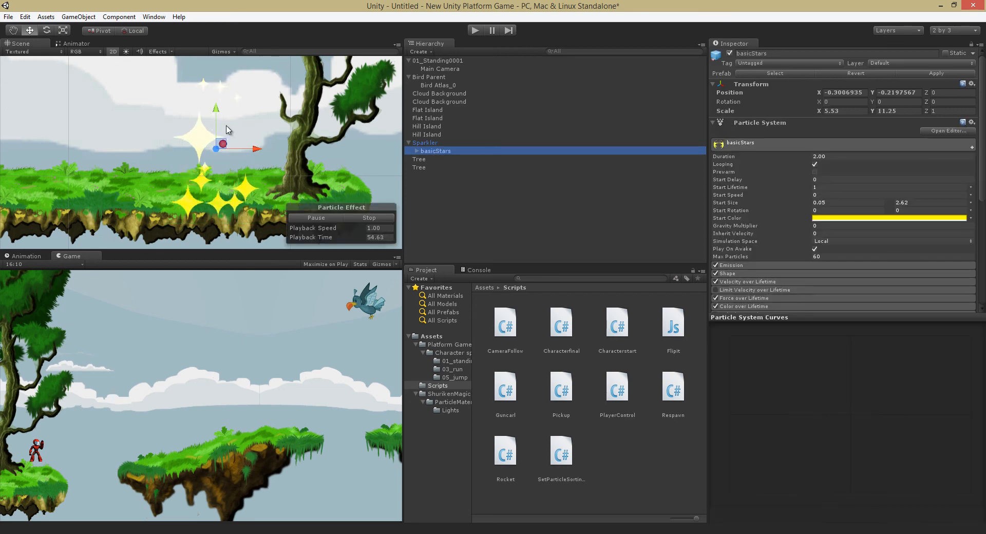
left_click(445, 143)
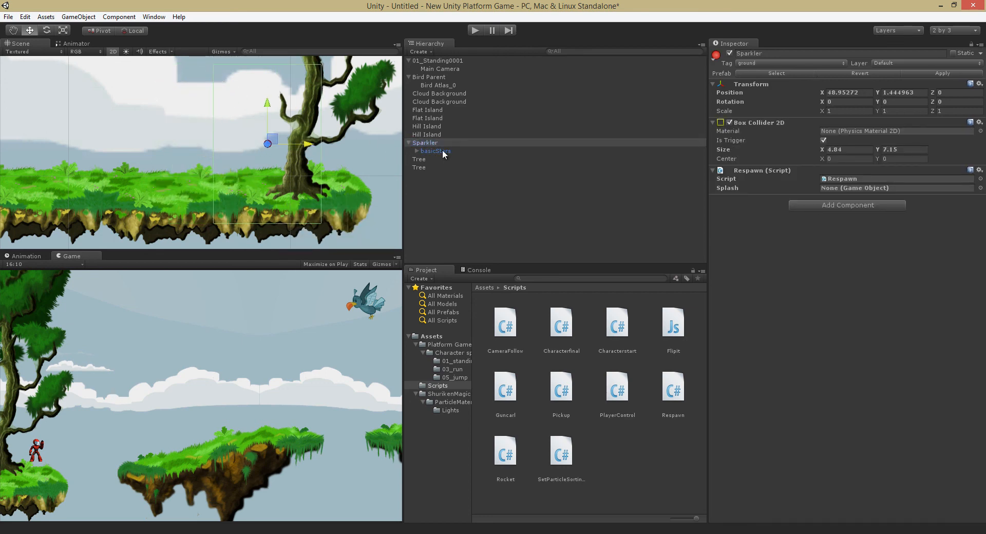
left_click(442, 150)
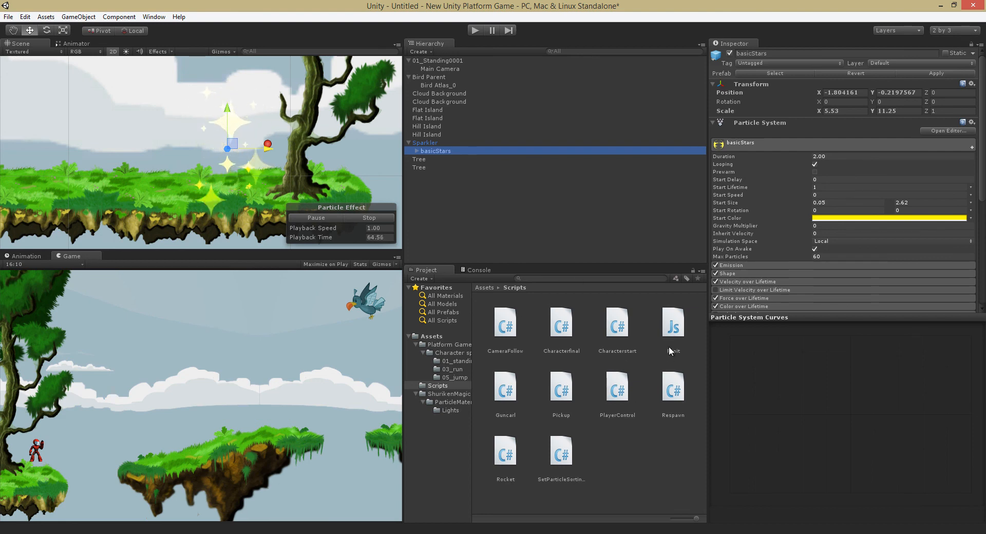
- Display the Respawn script's code, switch to Chrome, and look through the Asset Store's Scripting category
left_click(673, 389)
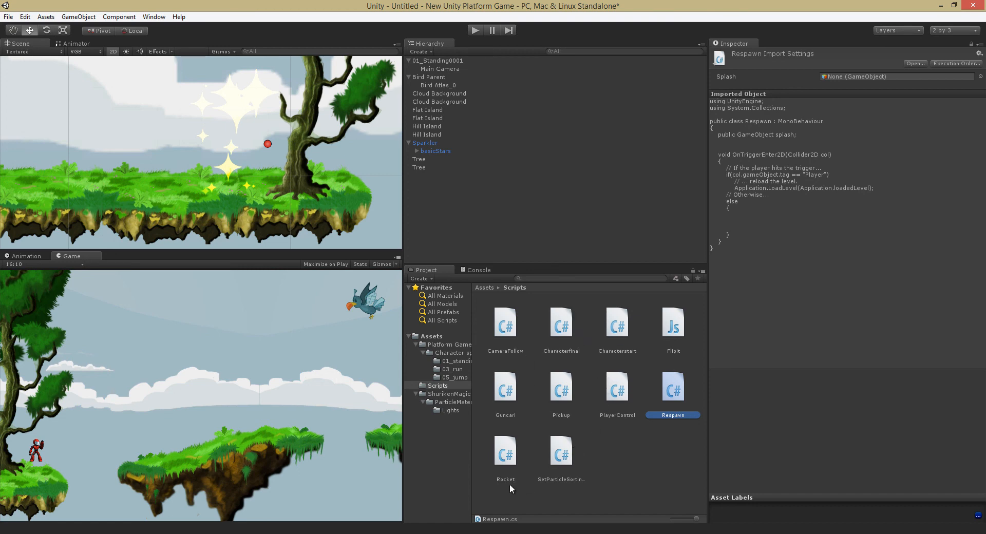
key("alt+Tab")
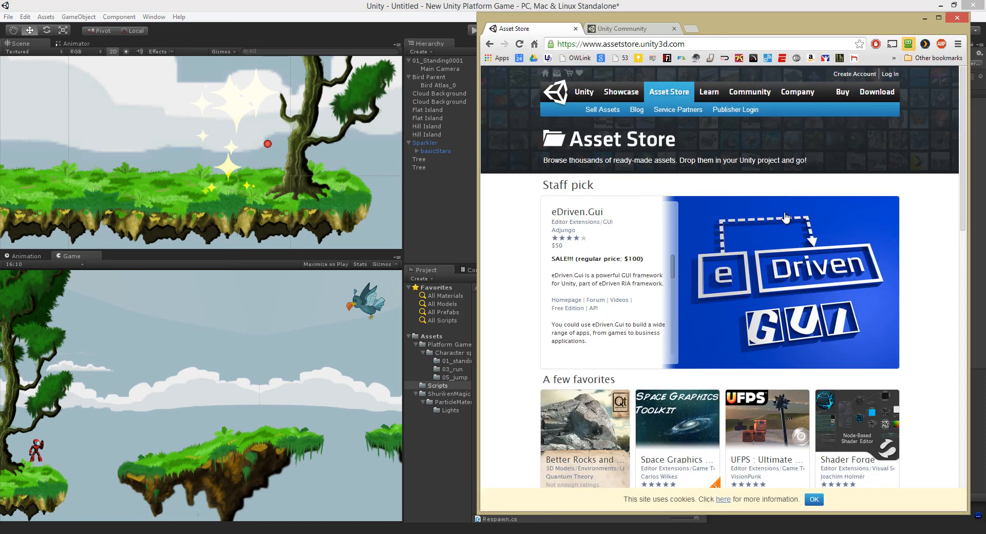
scroll(966, 86, "down", 4)
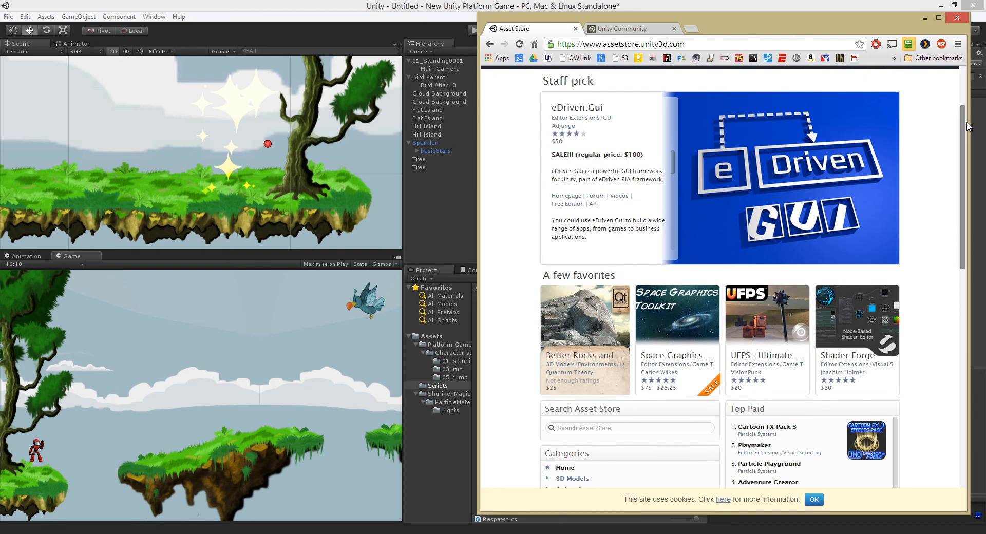
left_click_drag(974, 165, 962, 73)
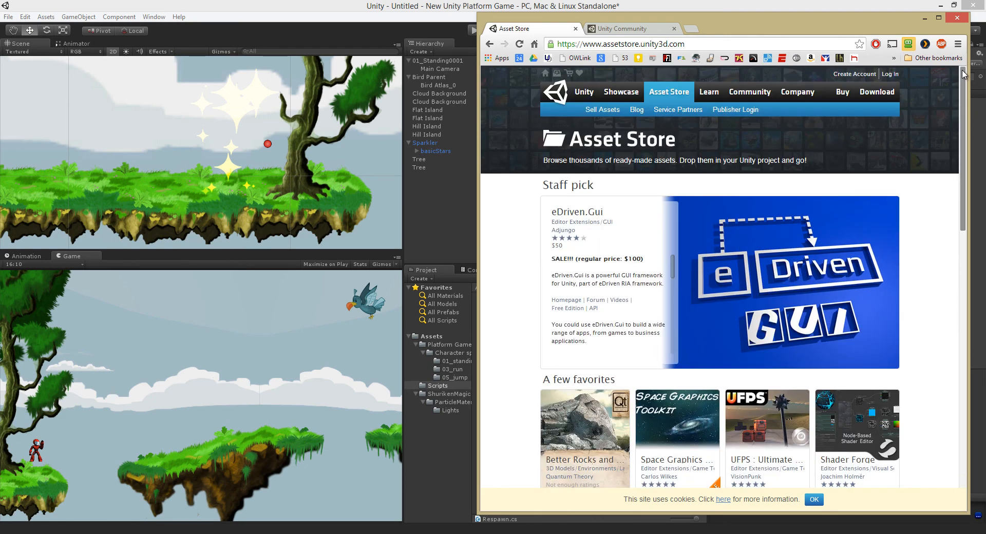
scroll(963, 128, "down", 3)
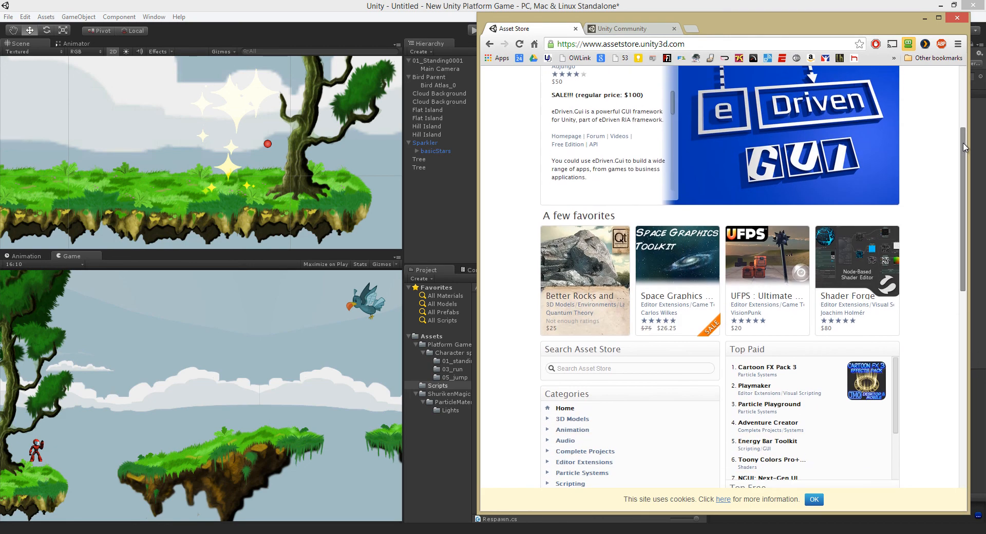
scroll(964, 149, "down", 2)
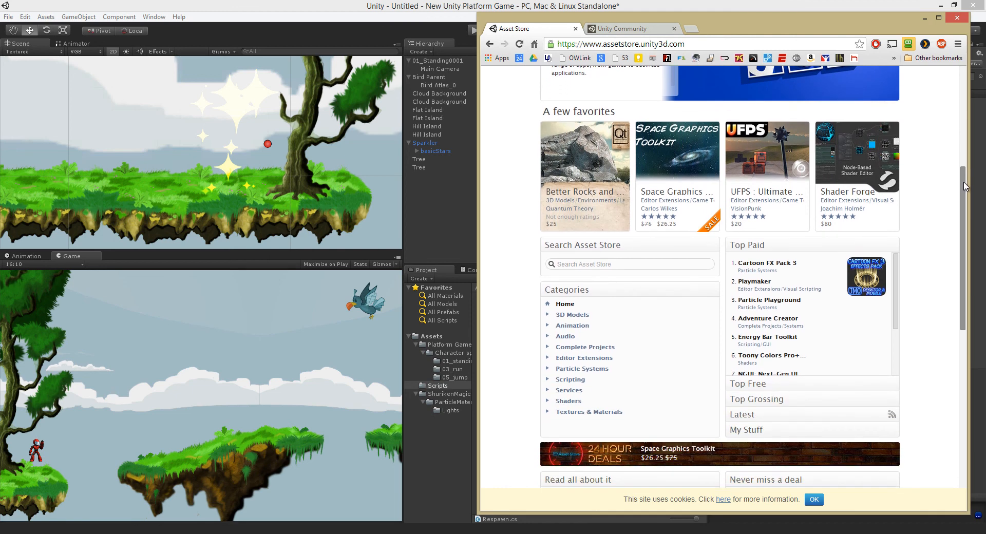
left_click(569, 380)
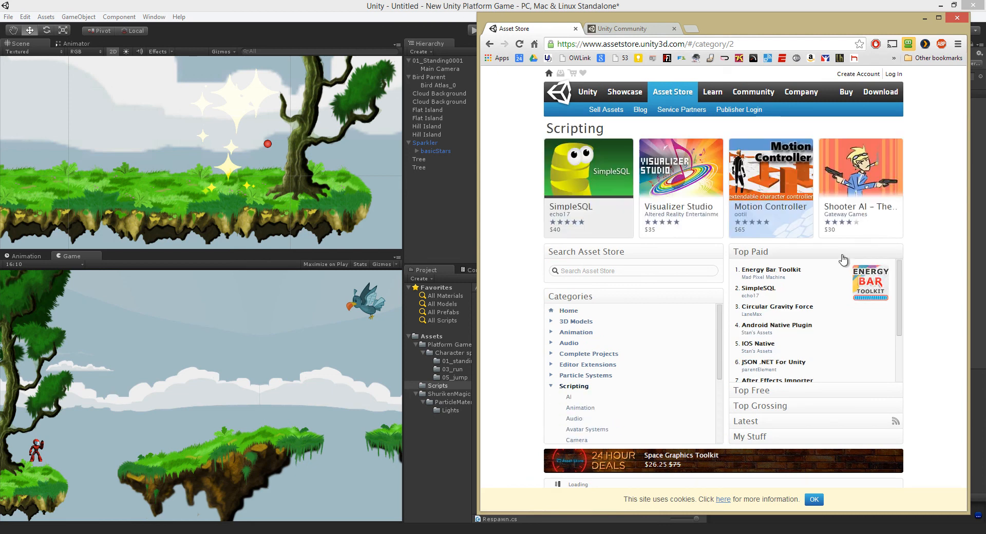
scroll(821, 274, "down", 7)
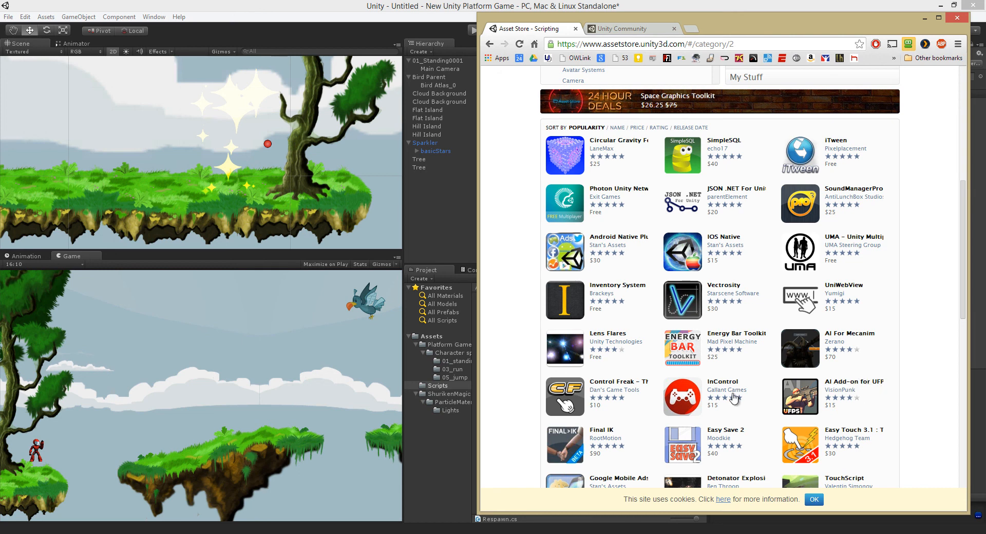
scroll(734, 398, "down", 4)
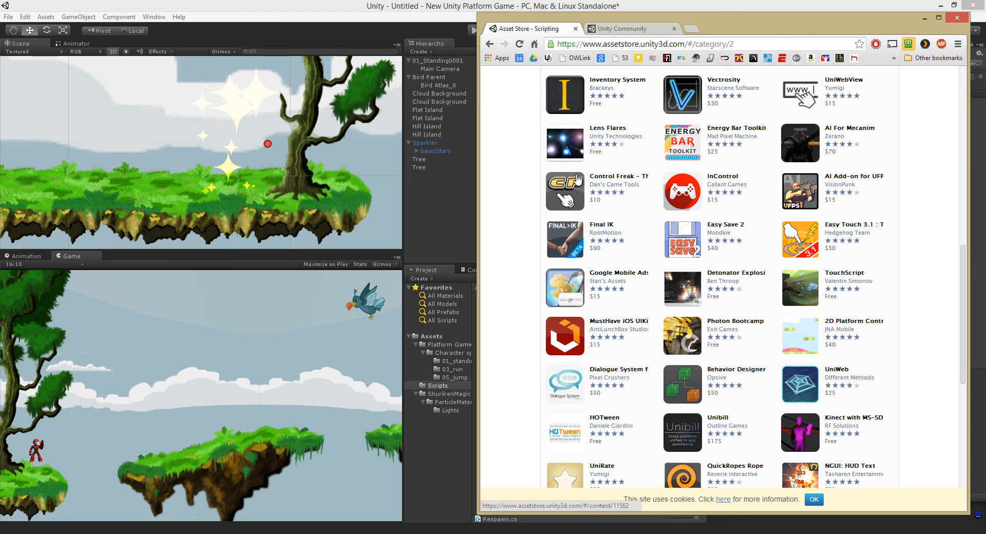
- Look through the Unity Community forum sections, including Scripting and 2D support, and return to Unity
left_click(620, 31)
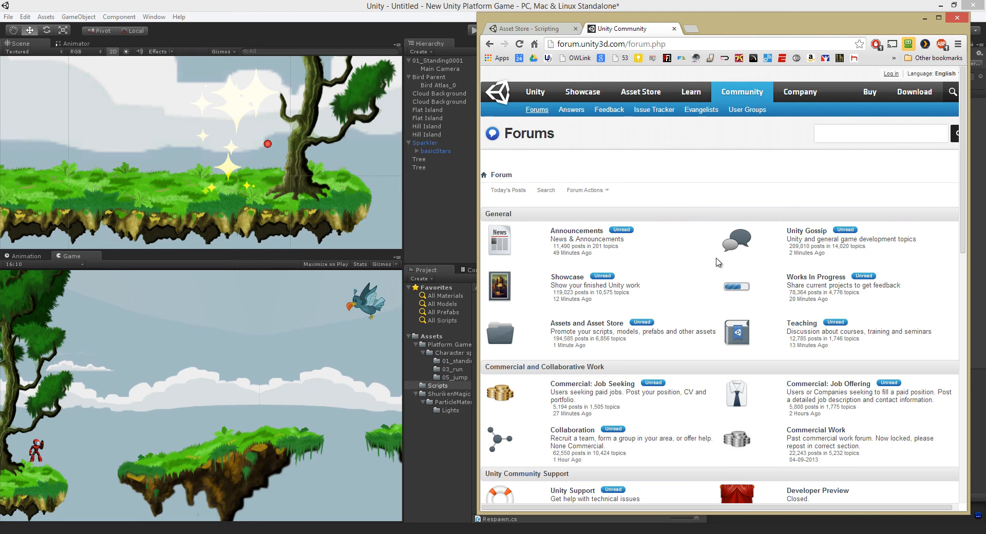
scroll(718, 263, "down", 3)
scroll(718, 254, "down", 2)
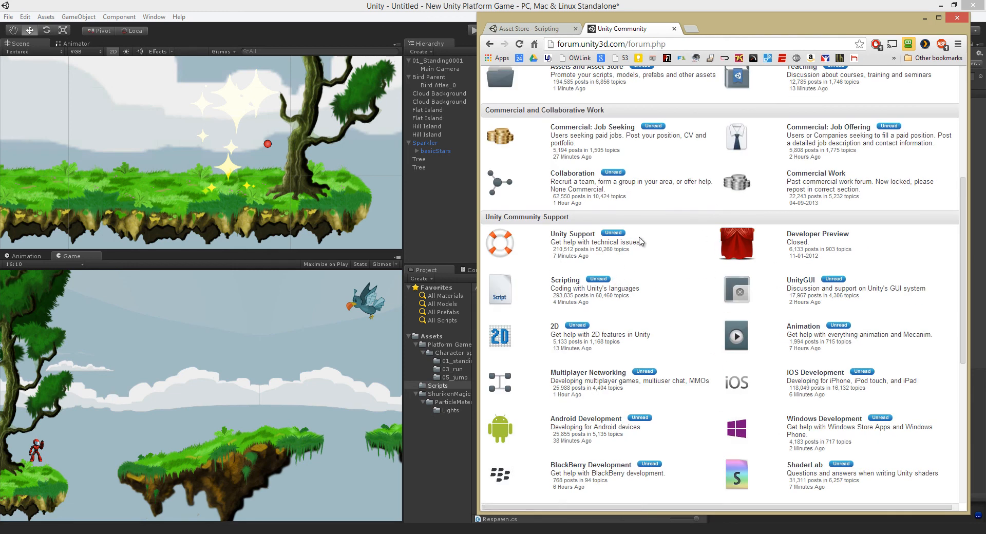
scroll(689, 310, "down", 3)
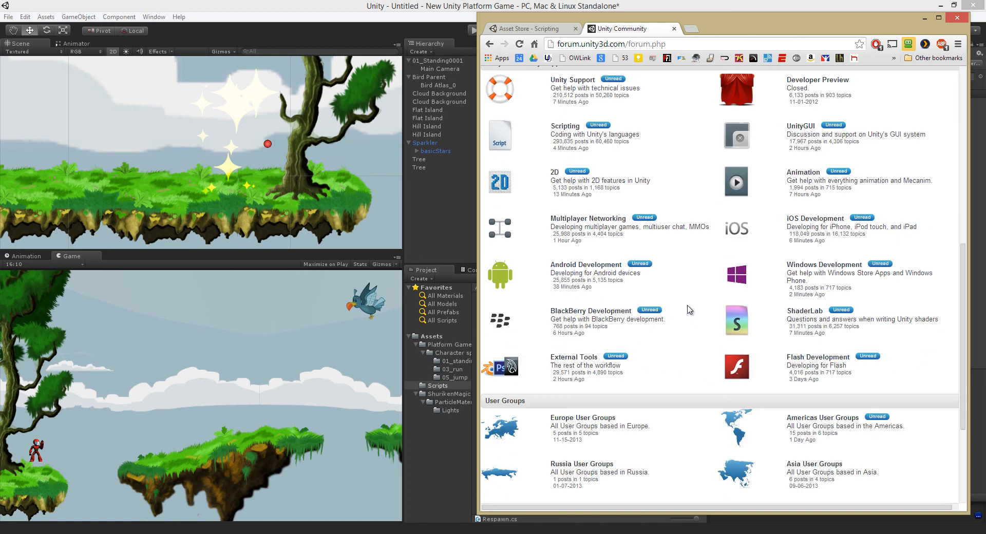
scroll(699, 293, "down", 2)
scroll(709, 297, "up", 10)
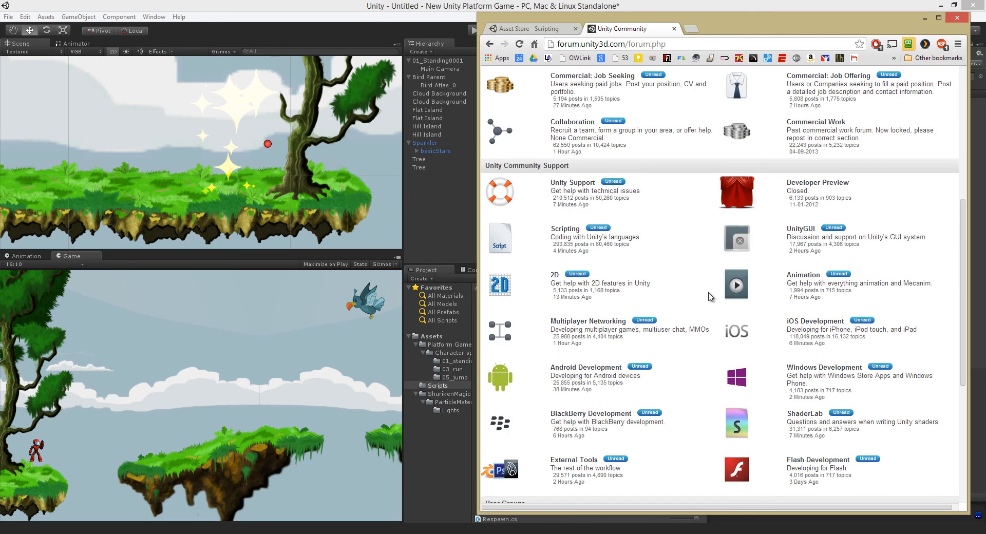
left_click(359, 8)
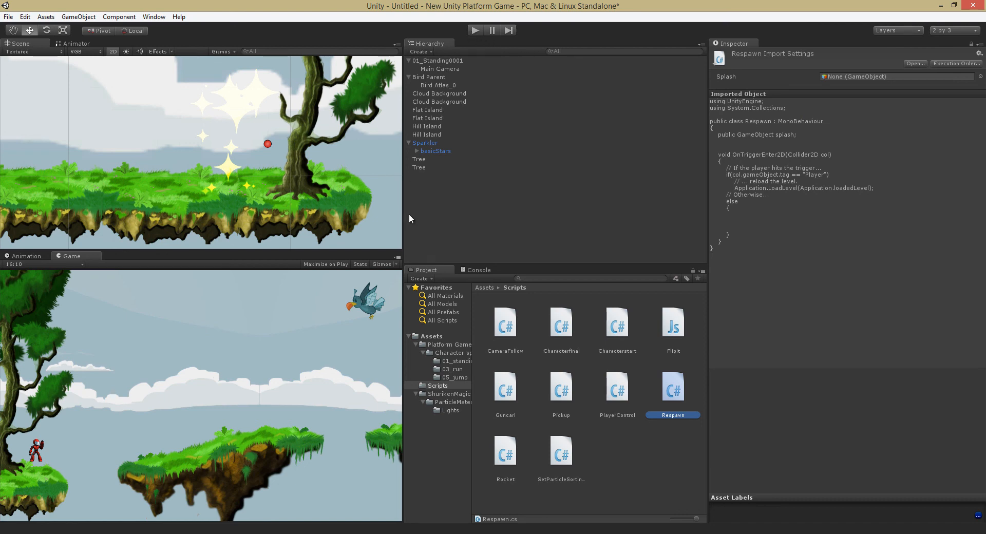
left_click(395, 258)
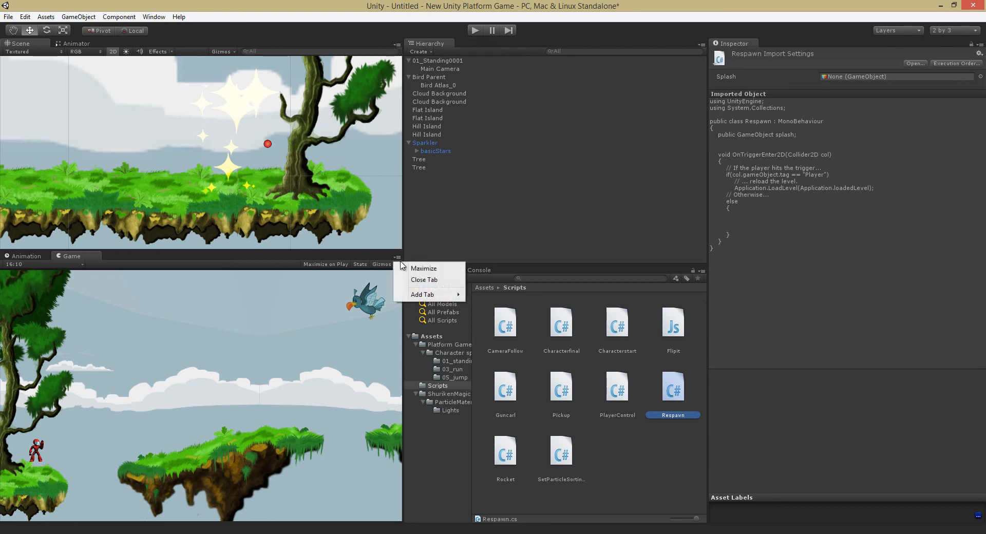
left_click(413, 266)
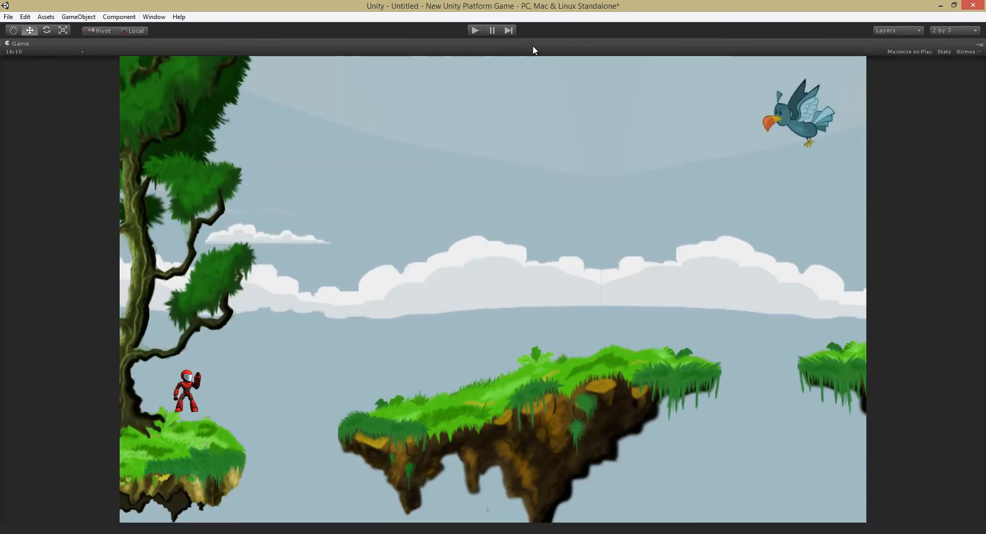
left_click(982, 47)
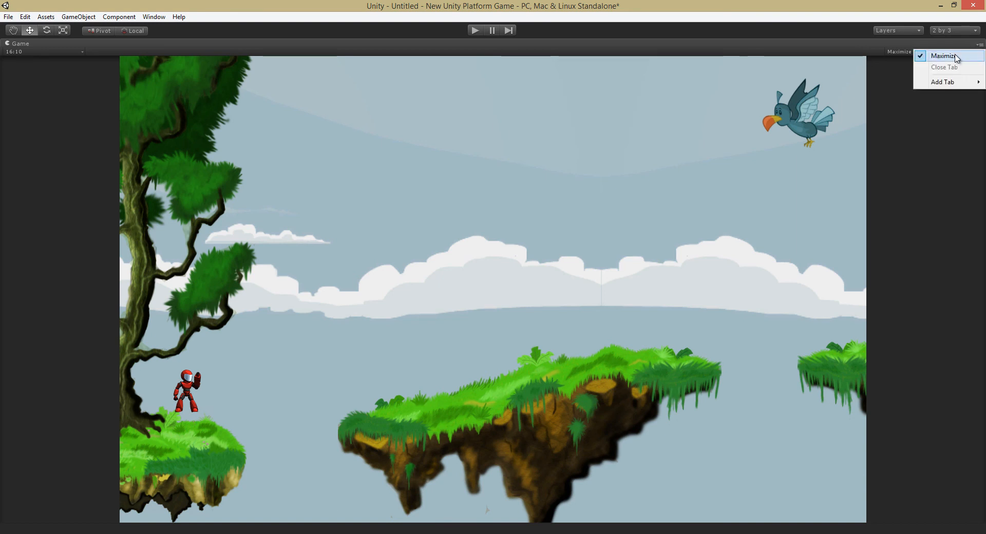
left_click(939, 57)
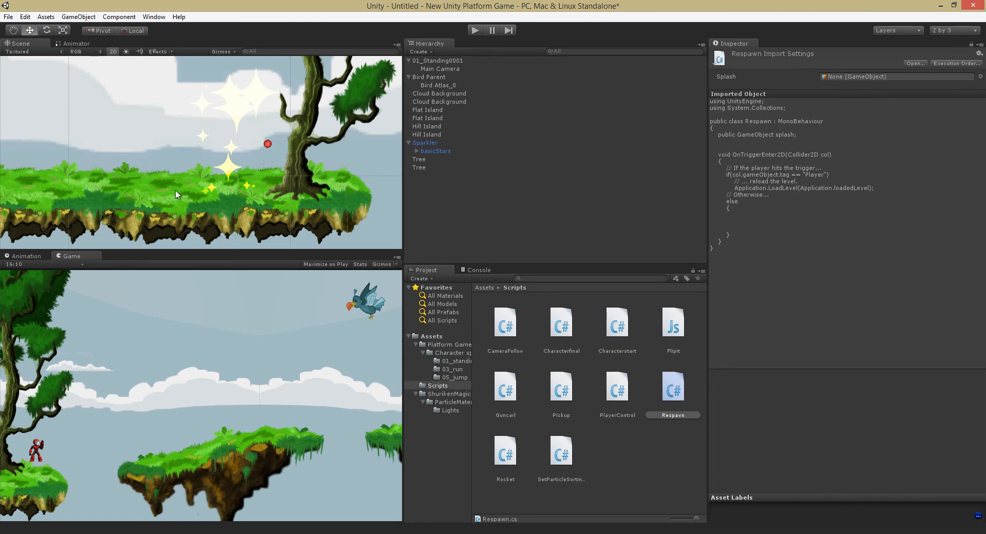
- Scale the Bird Atlas_0 sprite down uniformly to about 0.54
middle_click_drag(76, 83, 400, 174)
middle_click_drag(369, 125, 363, 216)
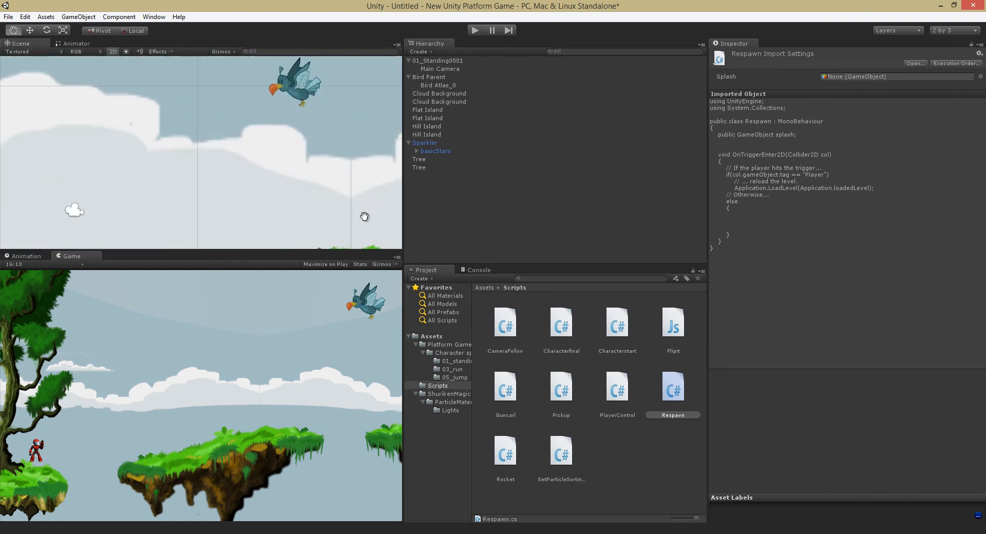
middle_click_drag(148, 200, 161, 264)
left_click(317, 156)
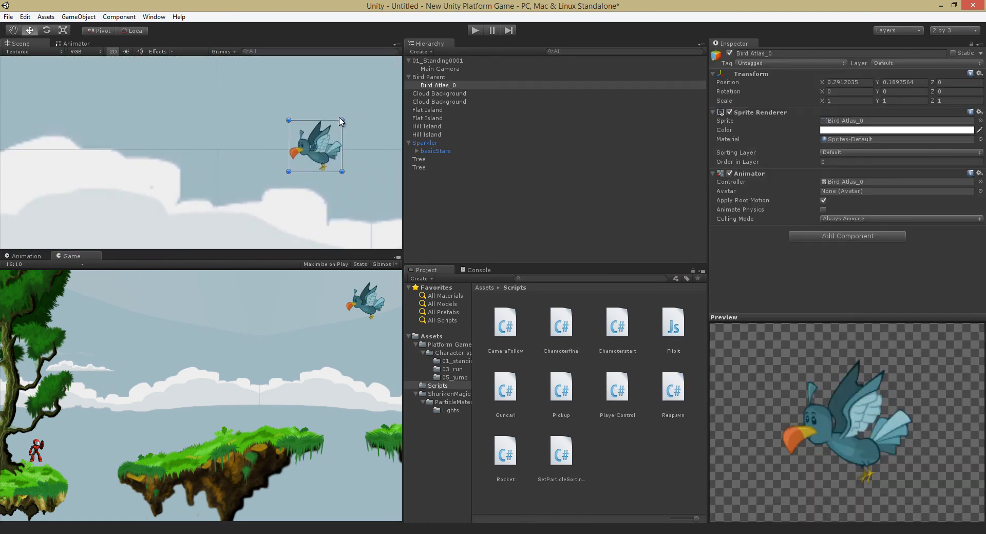
left_click_drag(337, 123, 322, 152)
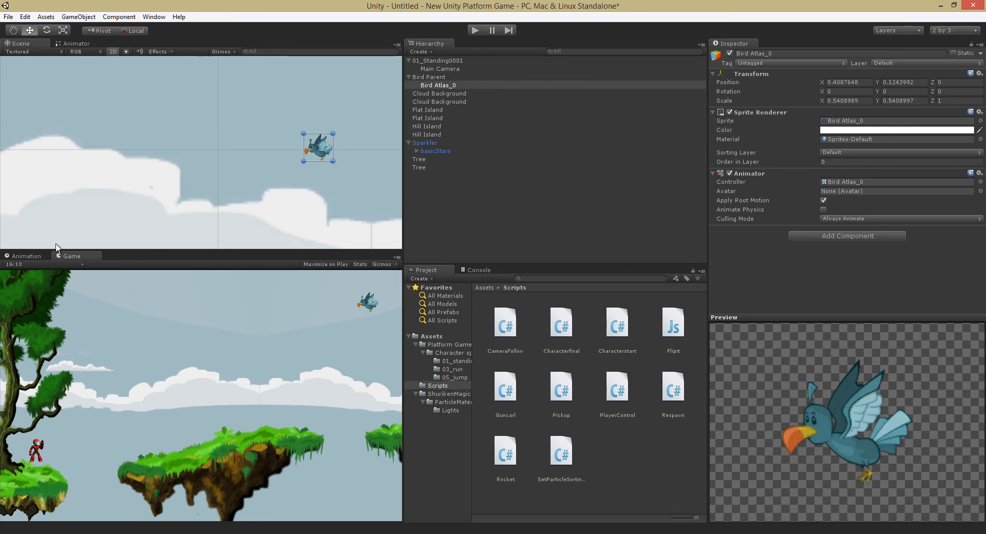
- Maximize the Game view and play the level with the smaller bird, running and jumping the character across the islands
left_click(396, 258)
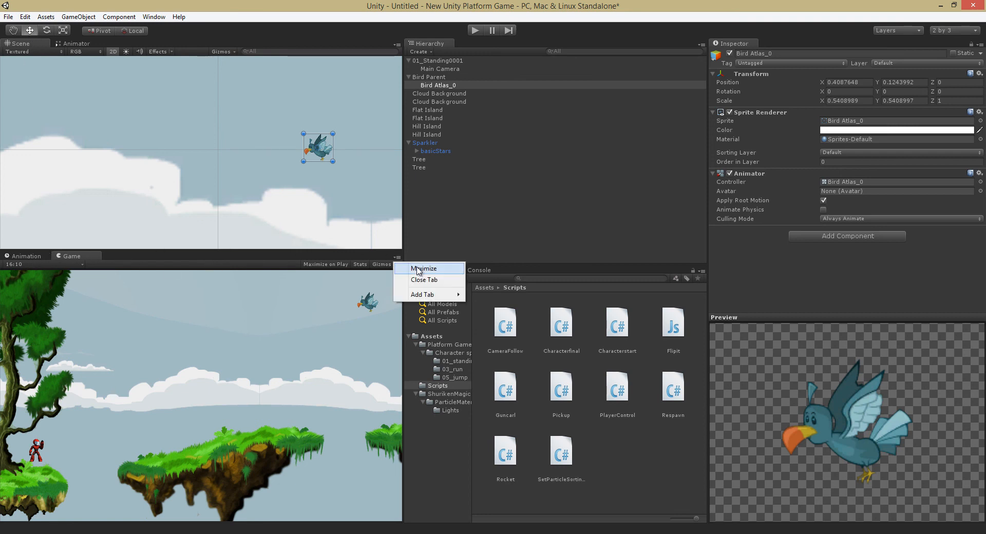
left_click(410, 262)
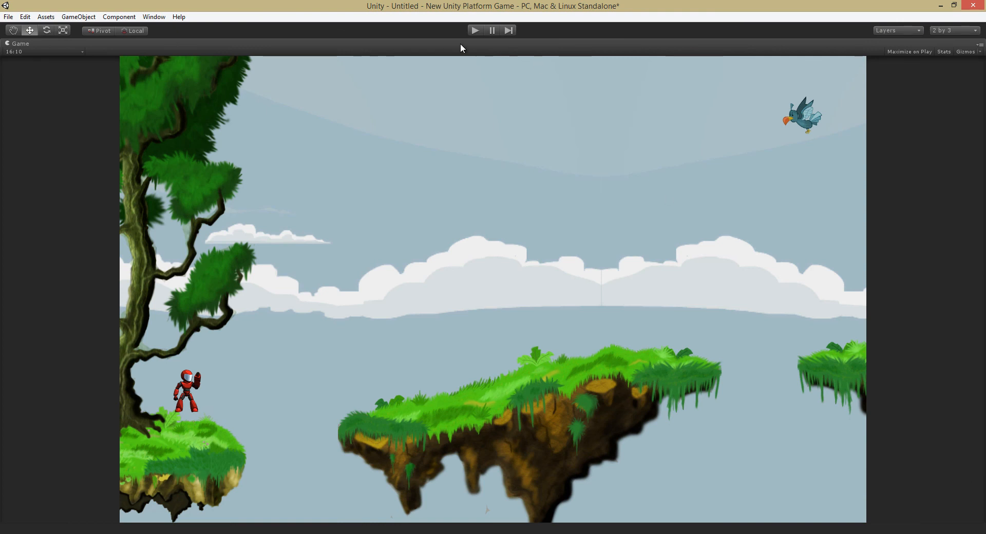
left_click(475, 31)
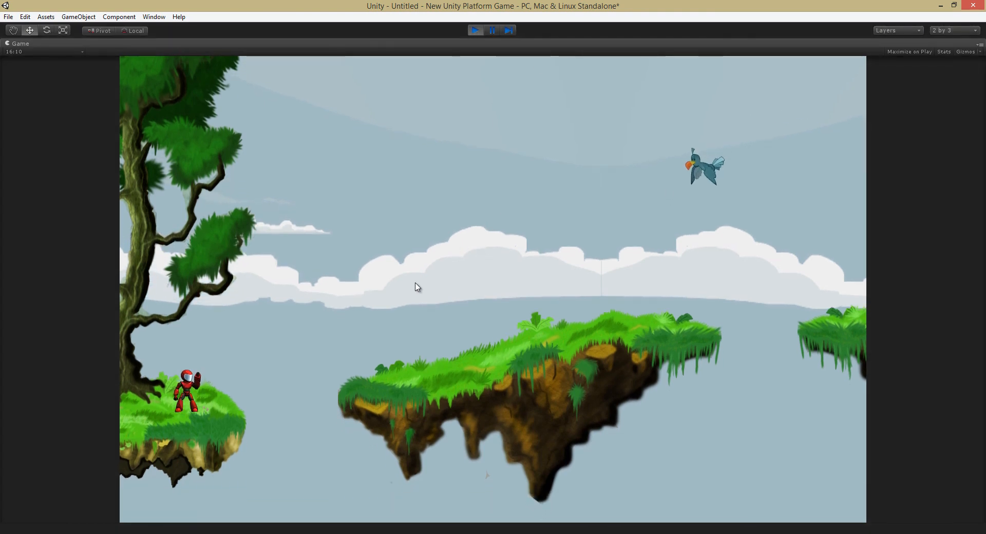
key("Right")
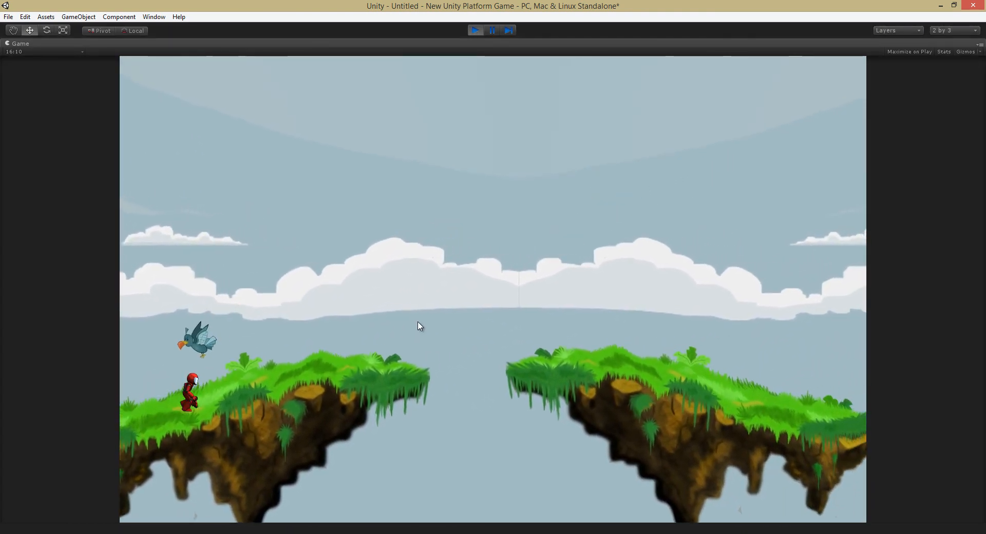
key("space")
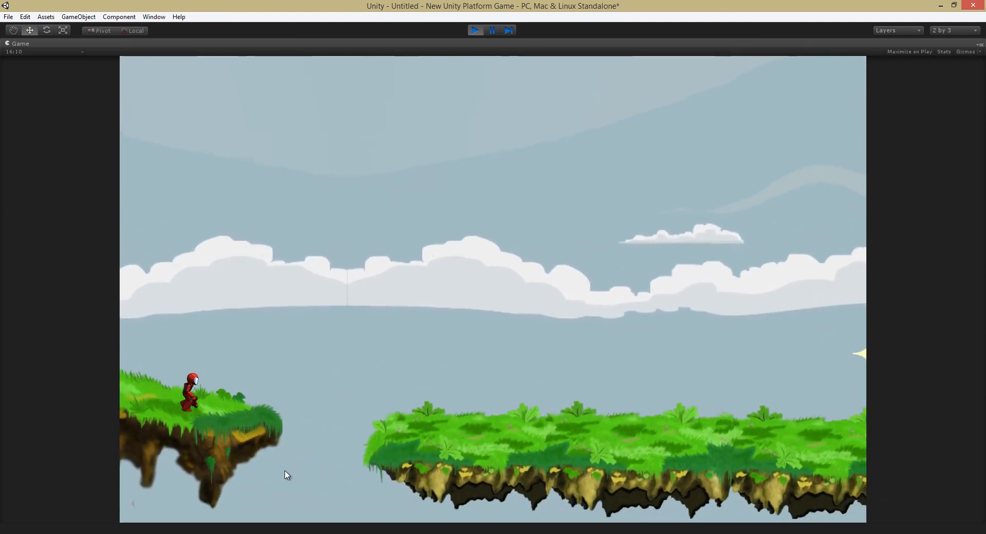
key("space")
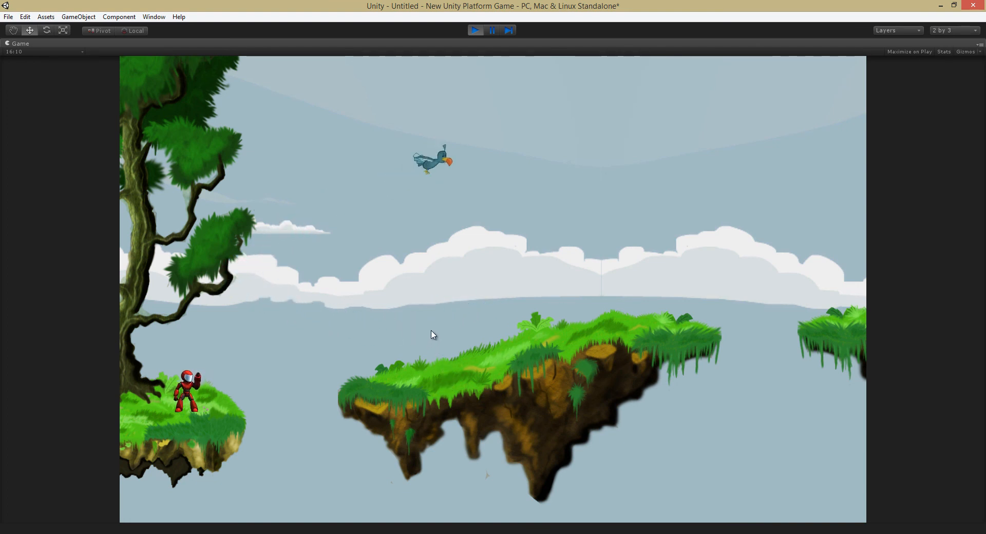
key("Right")
key("space")
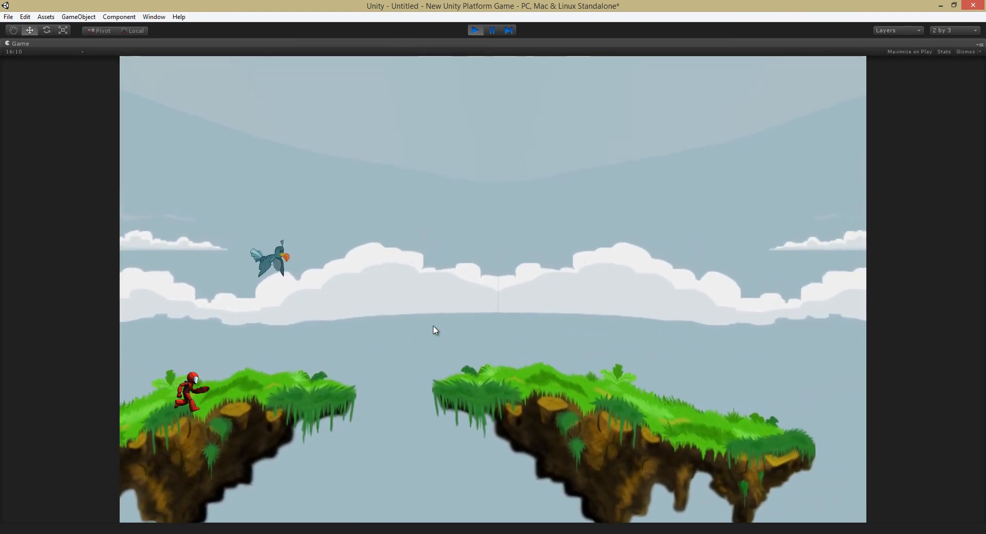
key("space")
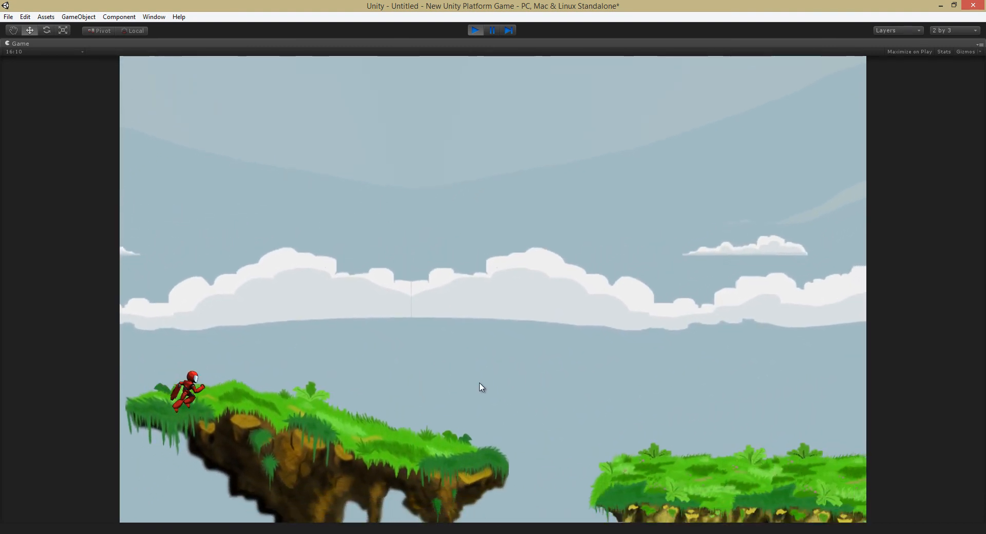